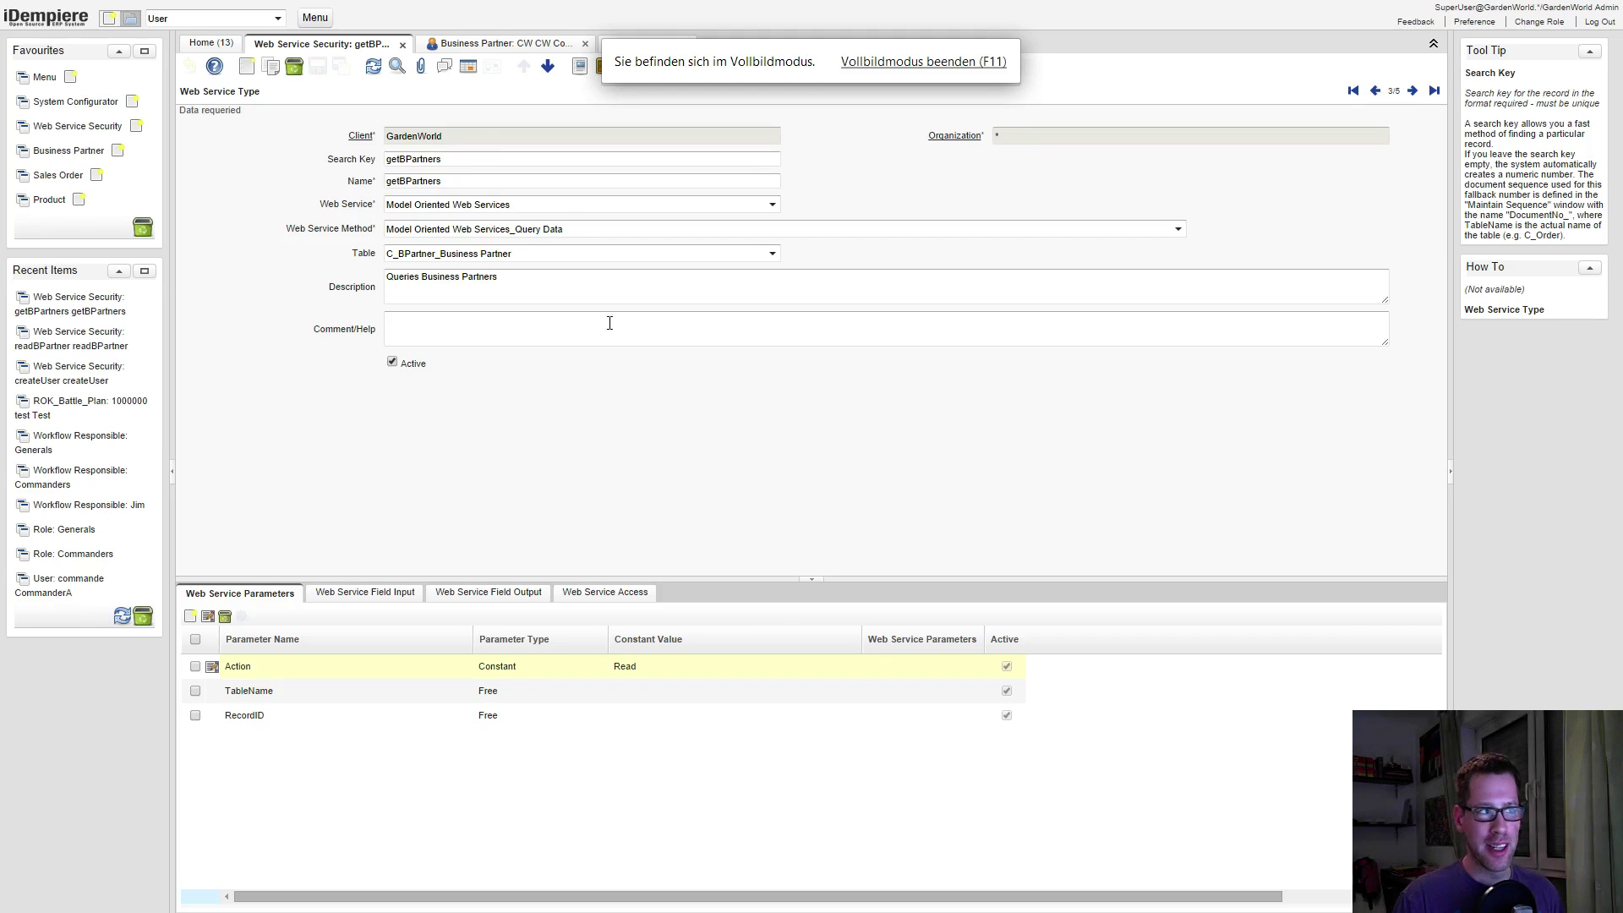
Exit browser full-screen and show the getBPartners Web Service Field Input tab
key(F11)
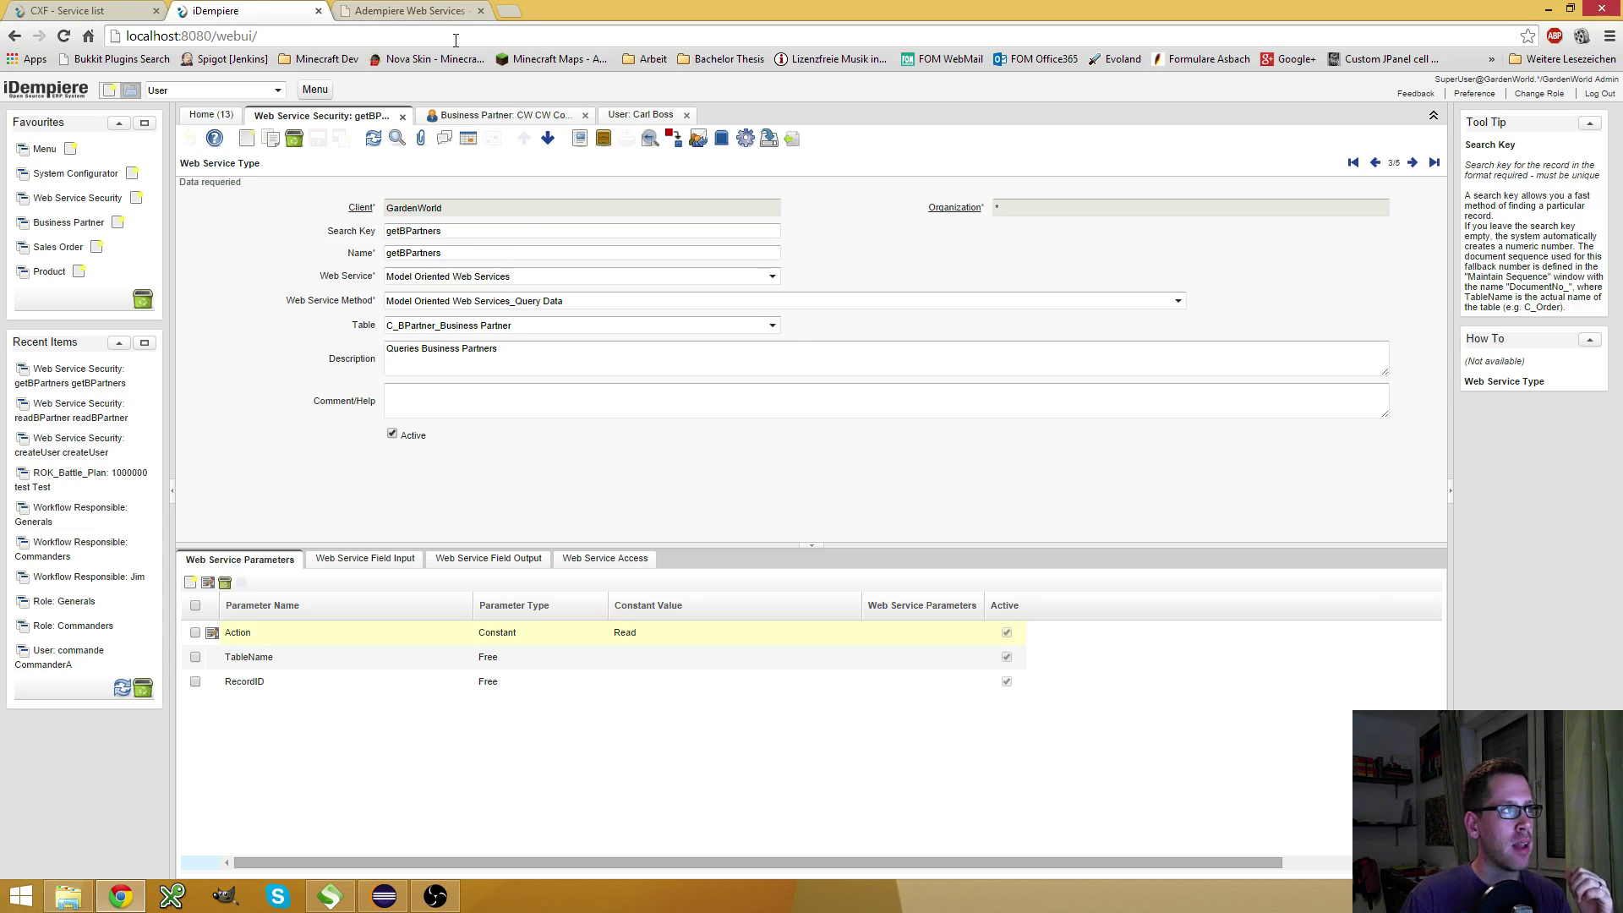
click(390, 565)
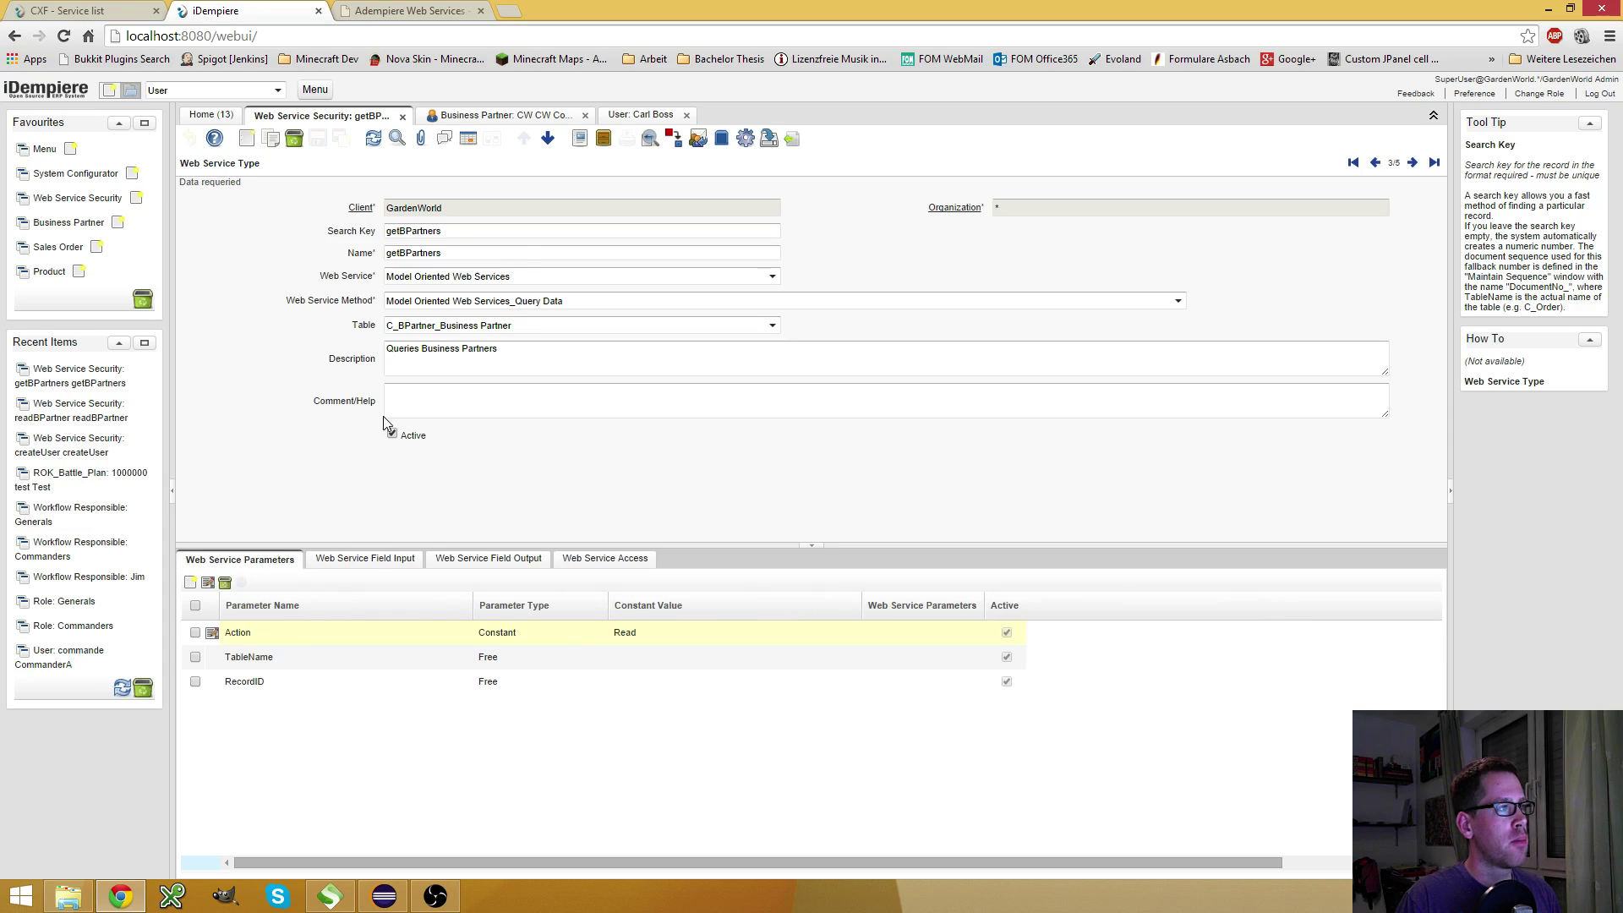
click(435, 231)
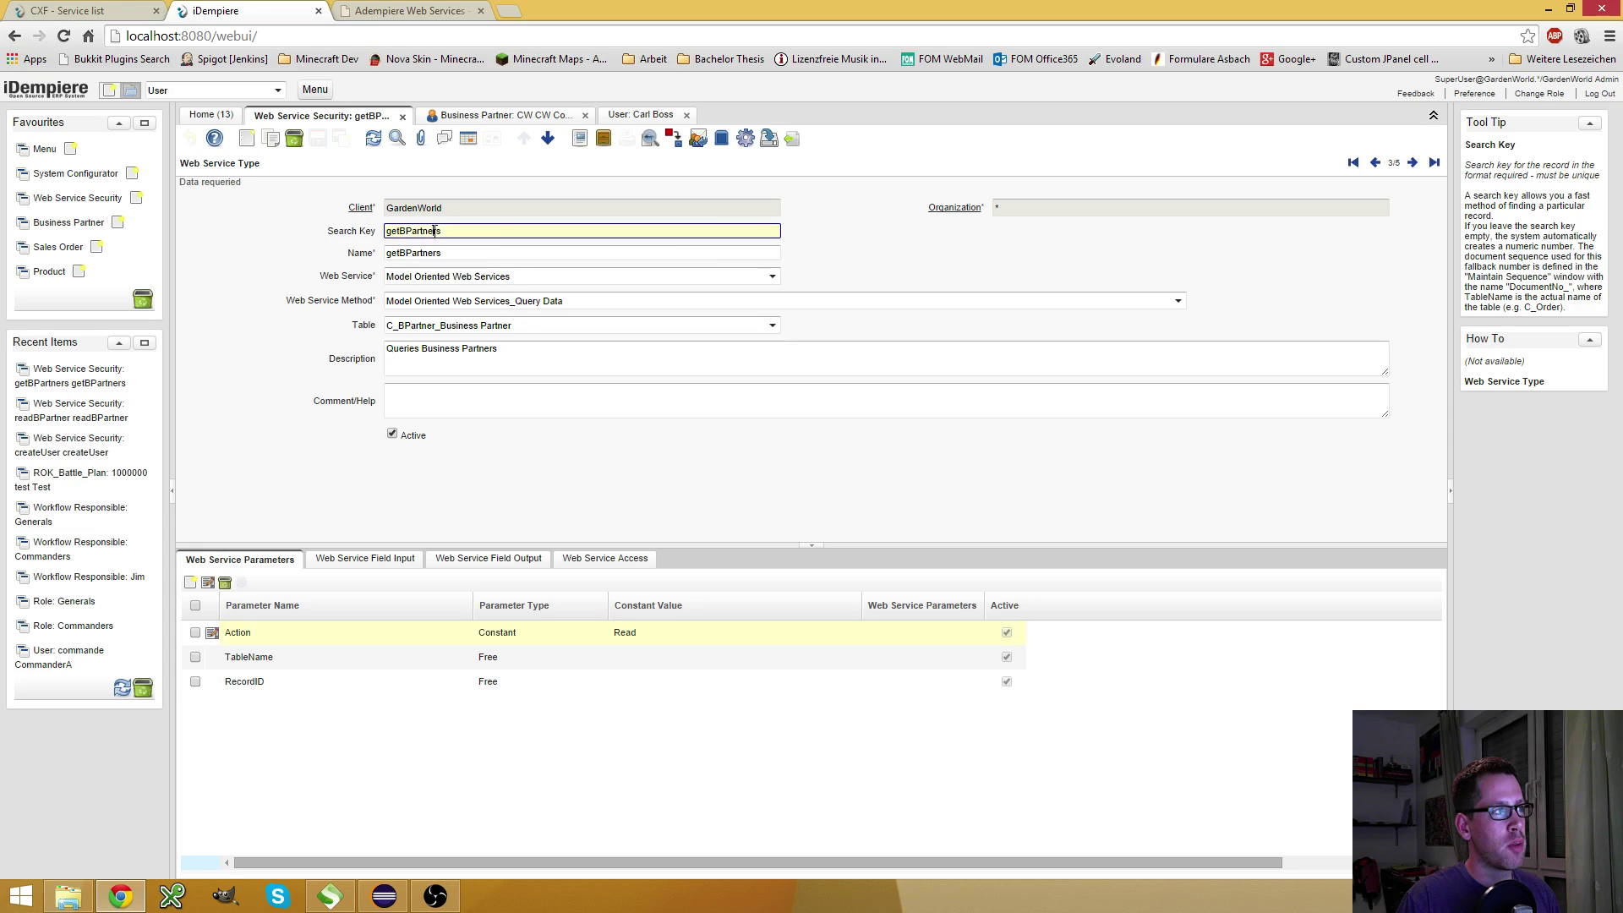
double_click(434, 231)
click(568, 274)
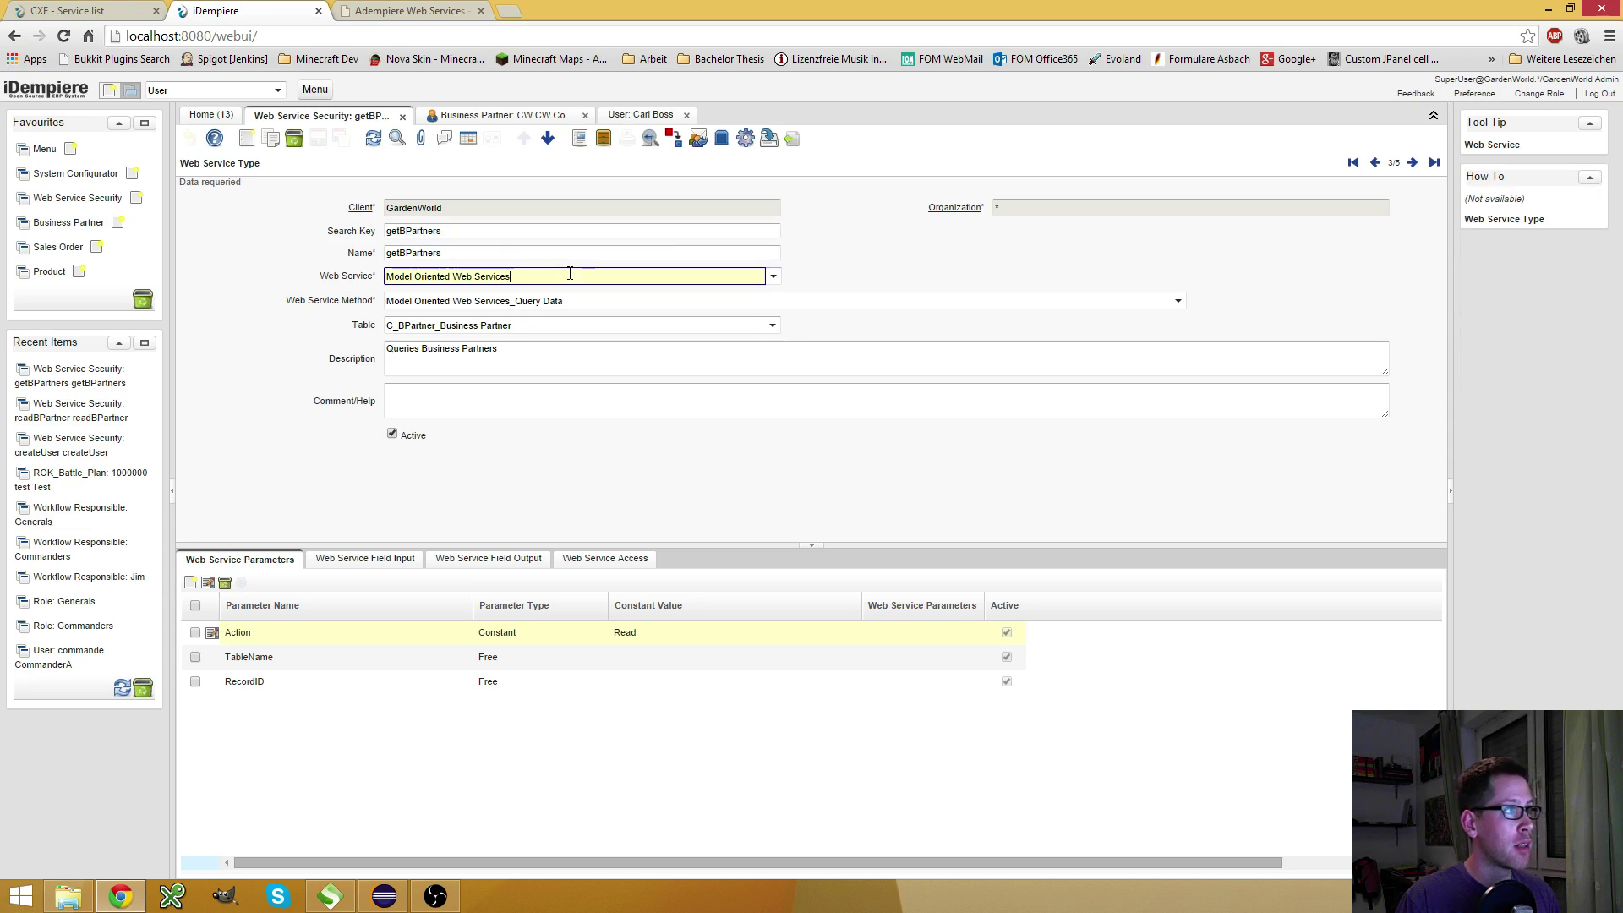
click(527, 326)
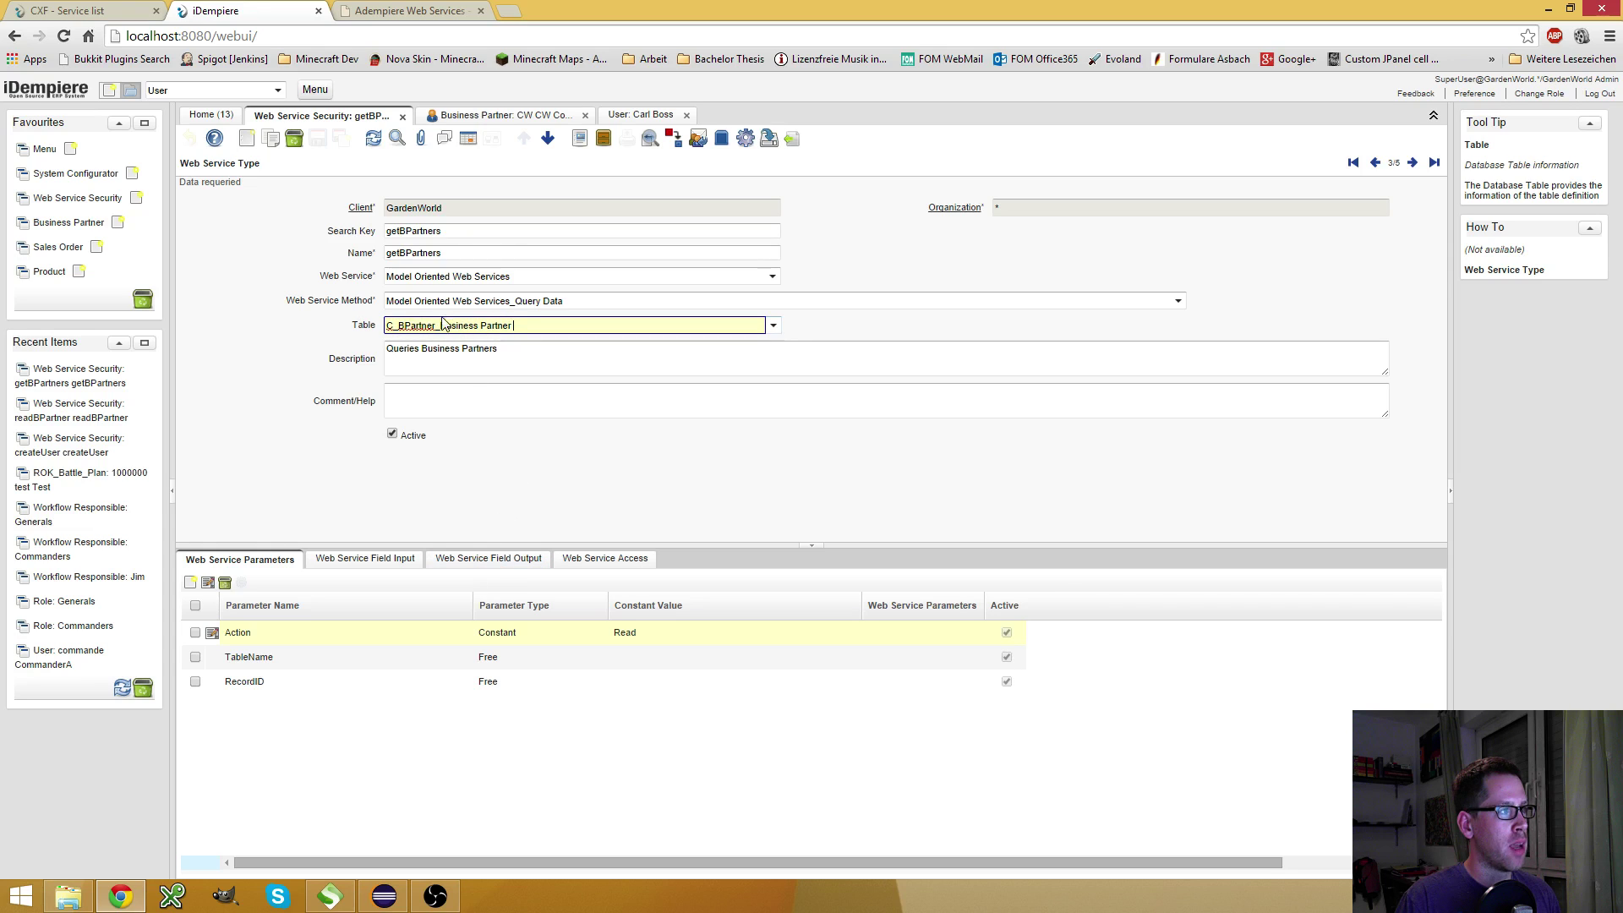
click(489, 559)
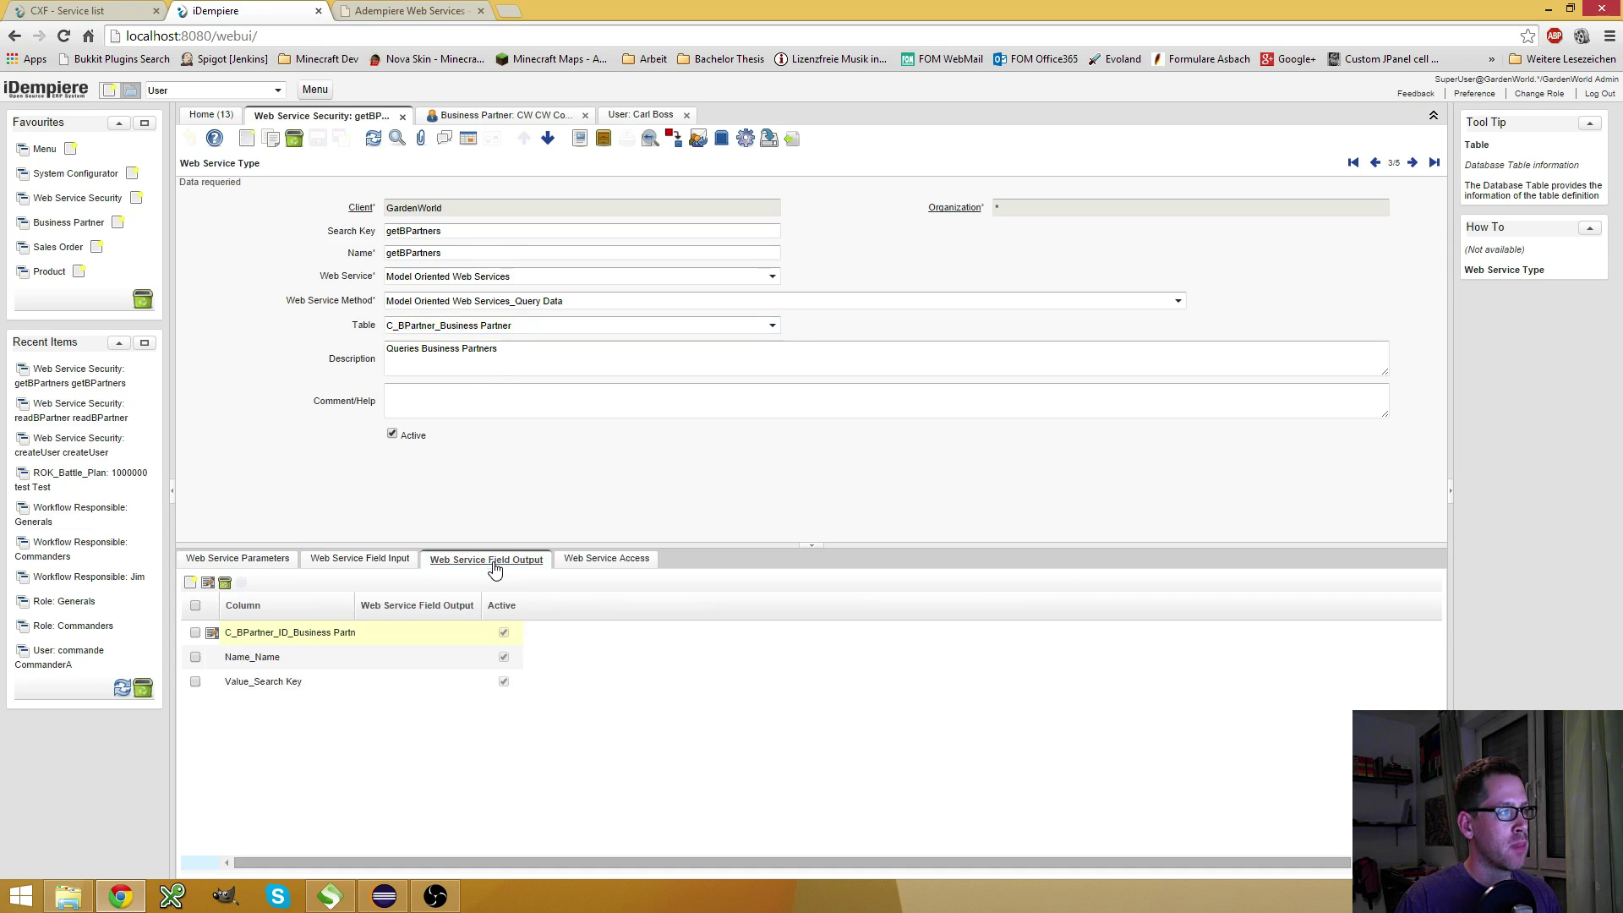
click(218, 633)
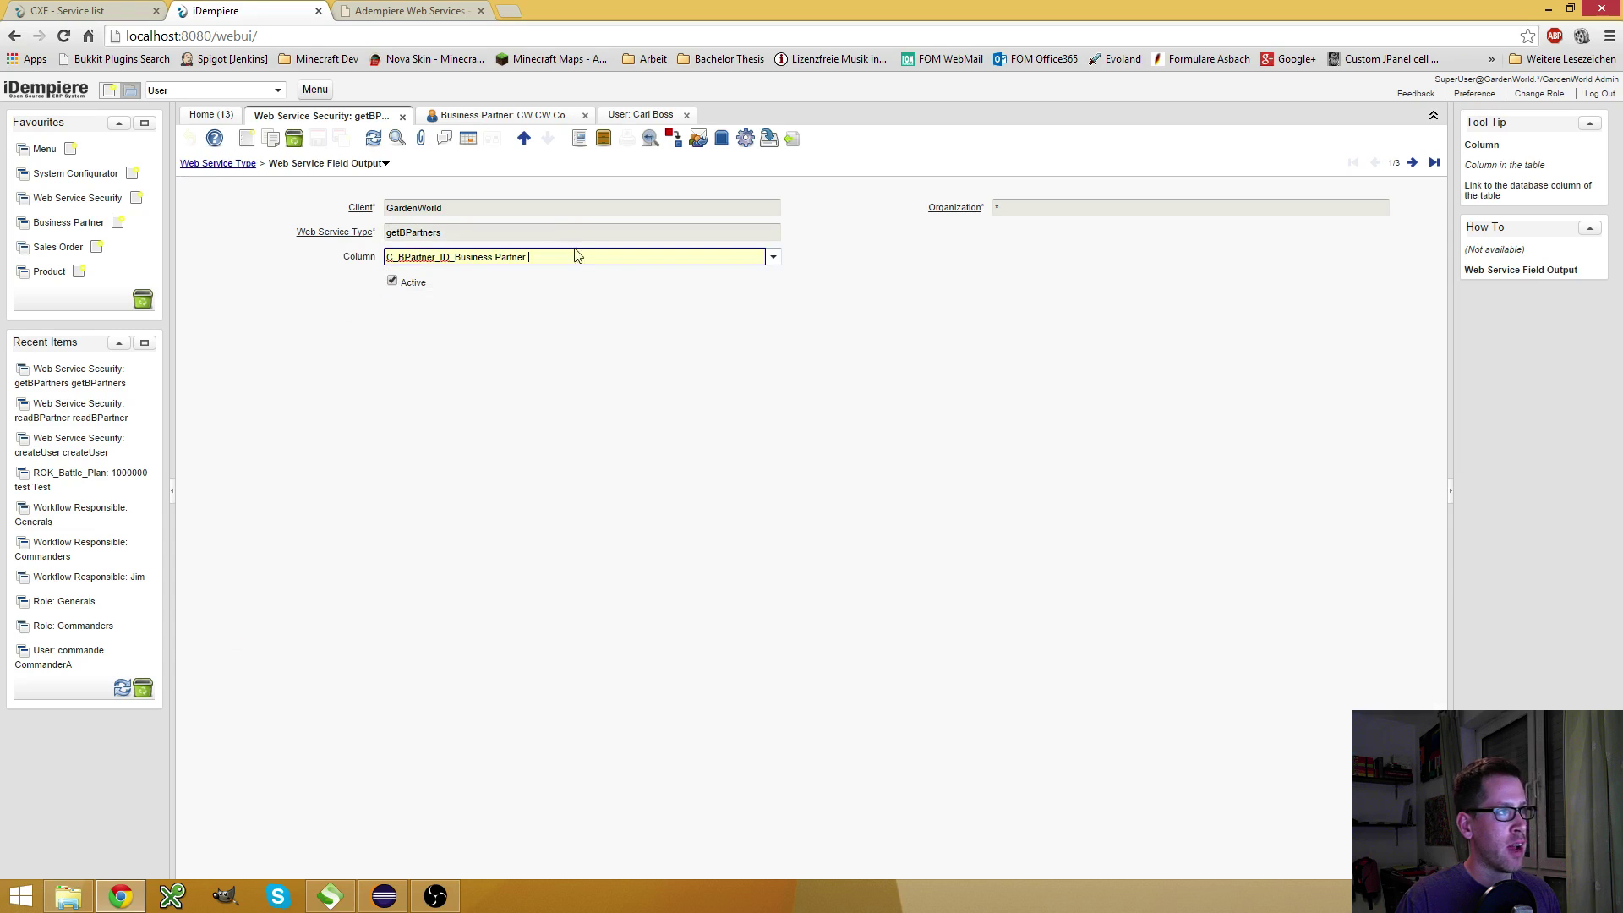
click(772, 258)
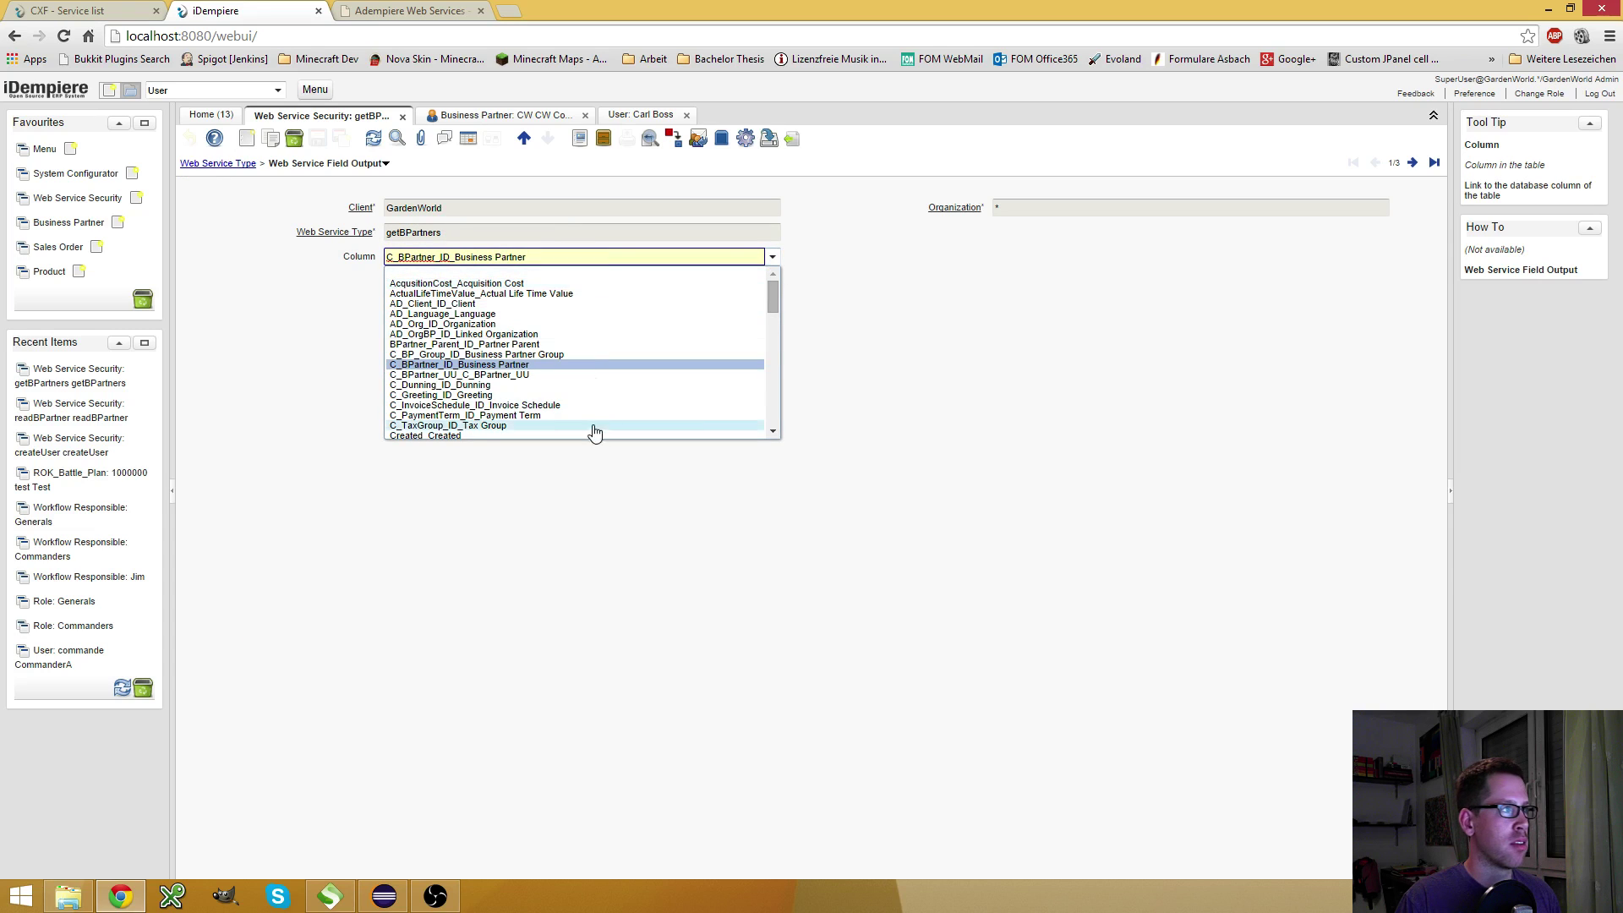
click(1000, 346)
key(alt+t)
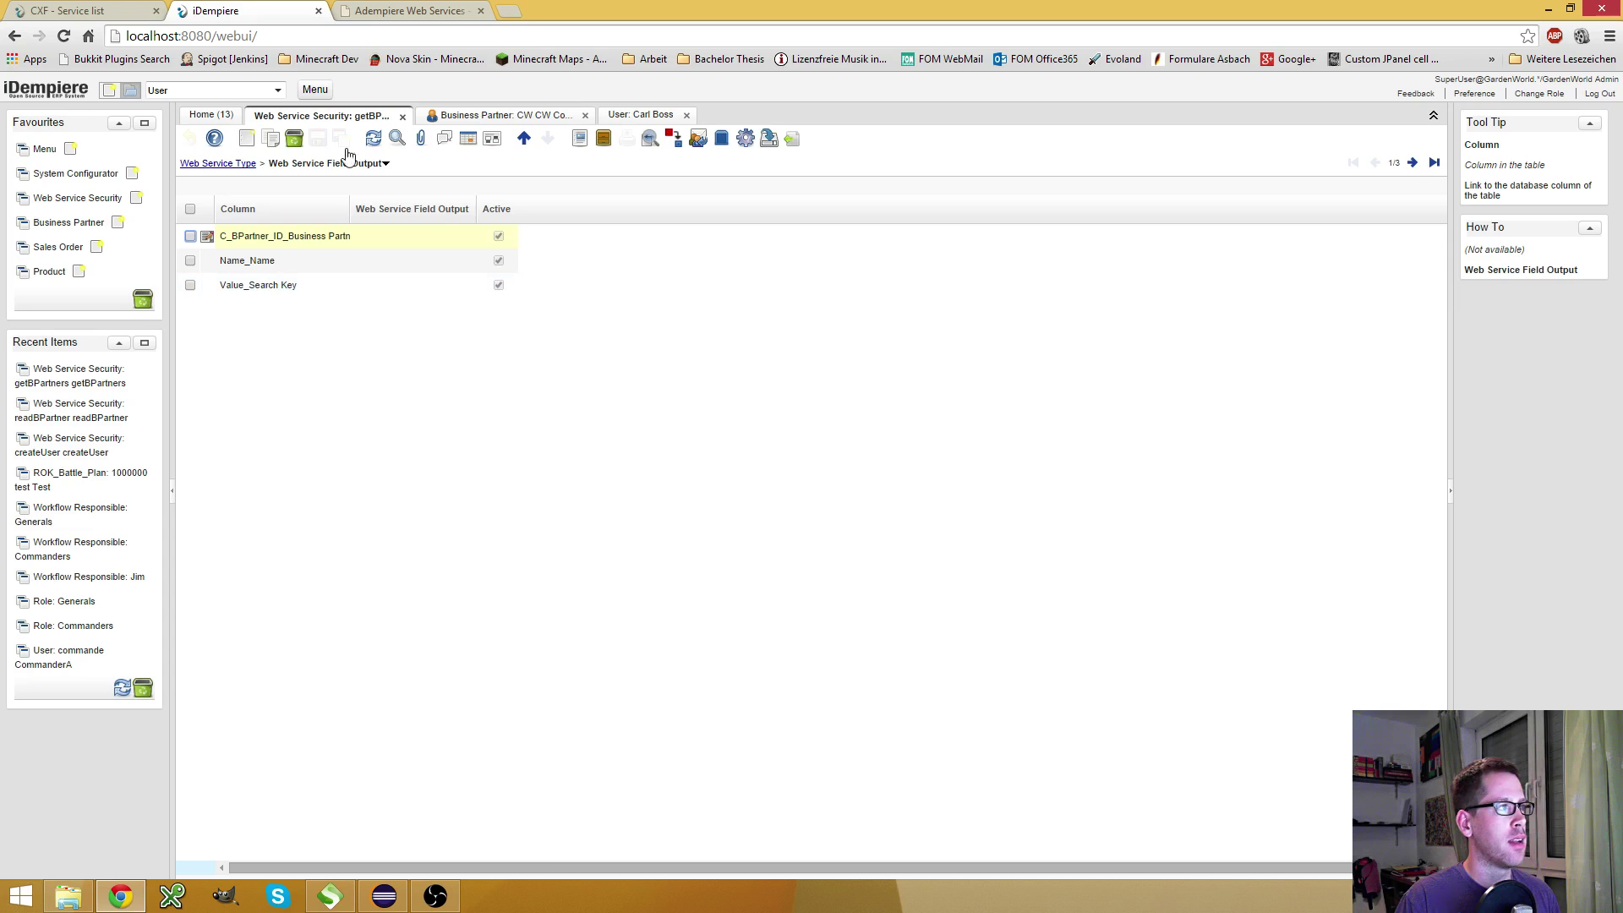
click(234, 165)
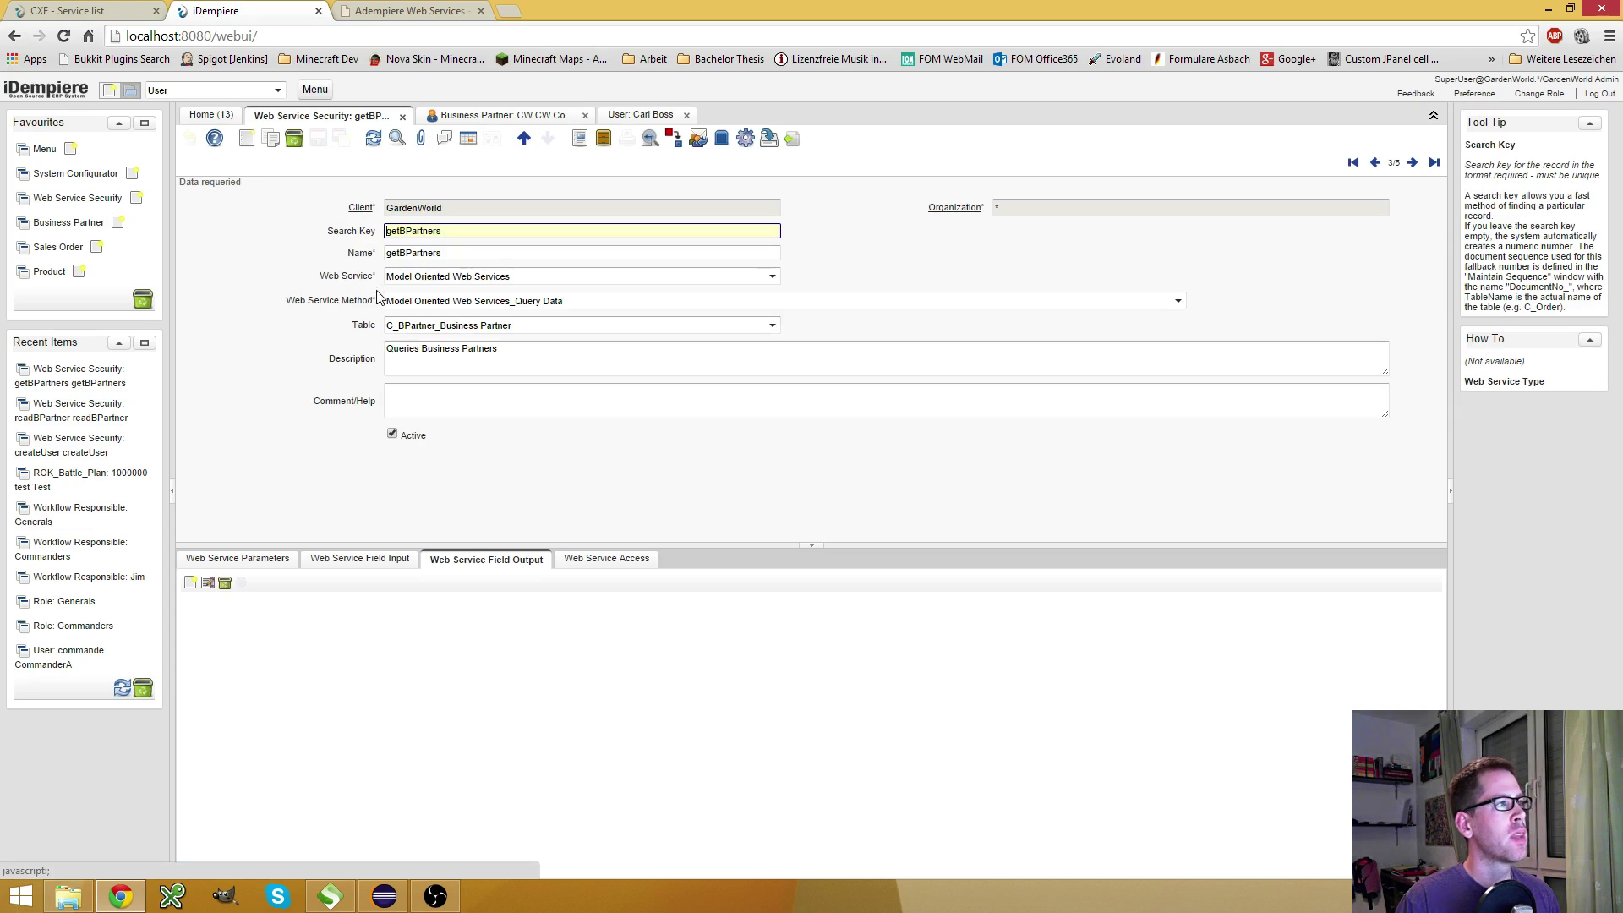
click(253, 560)
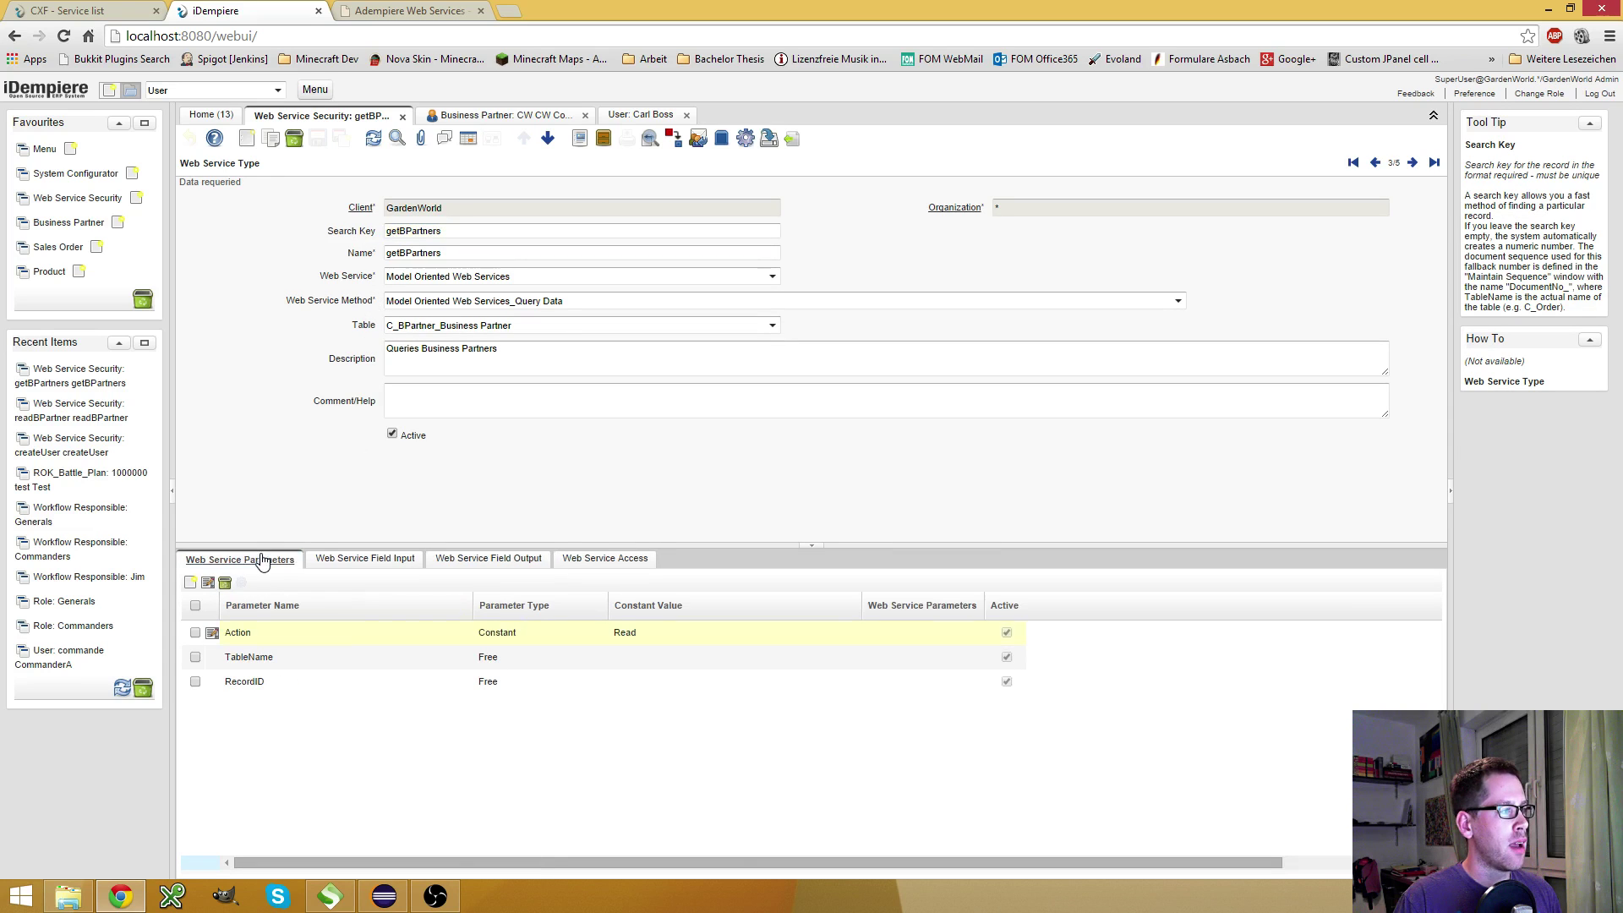
click(408, 13)
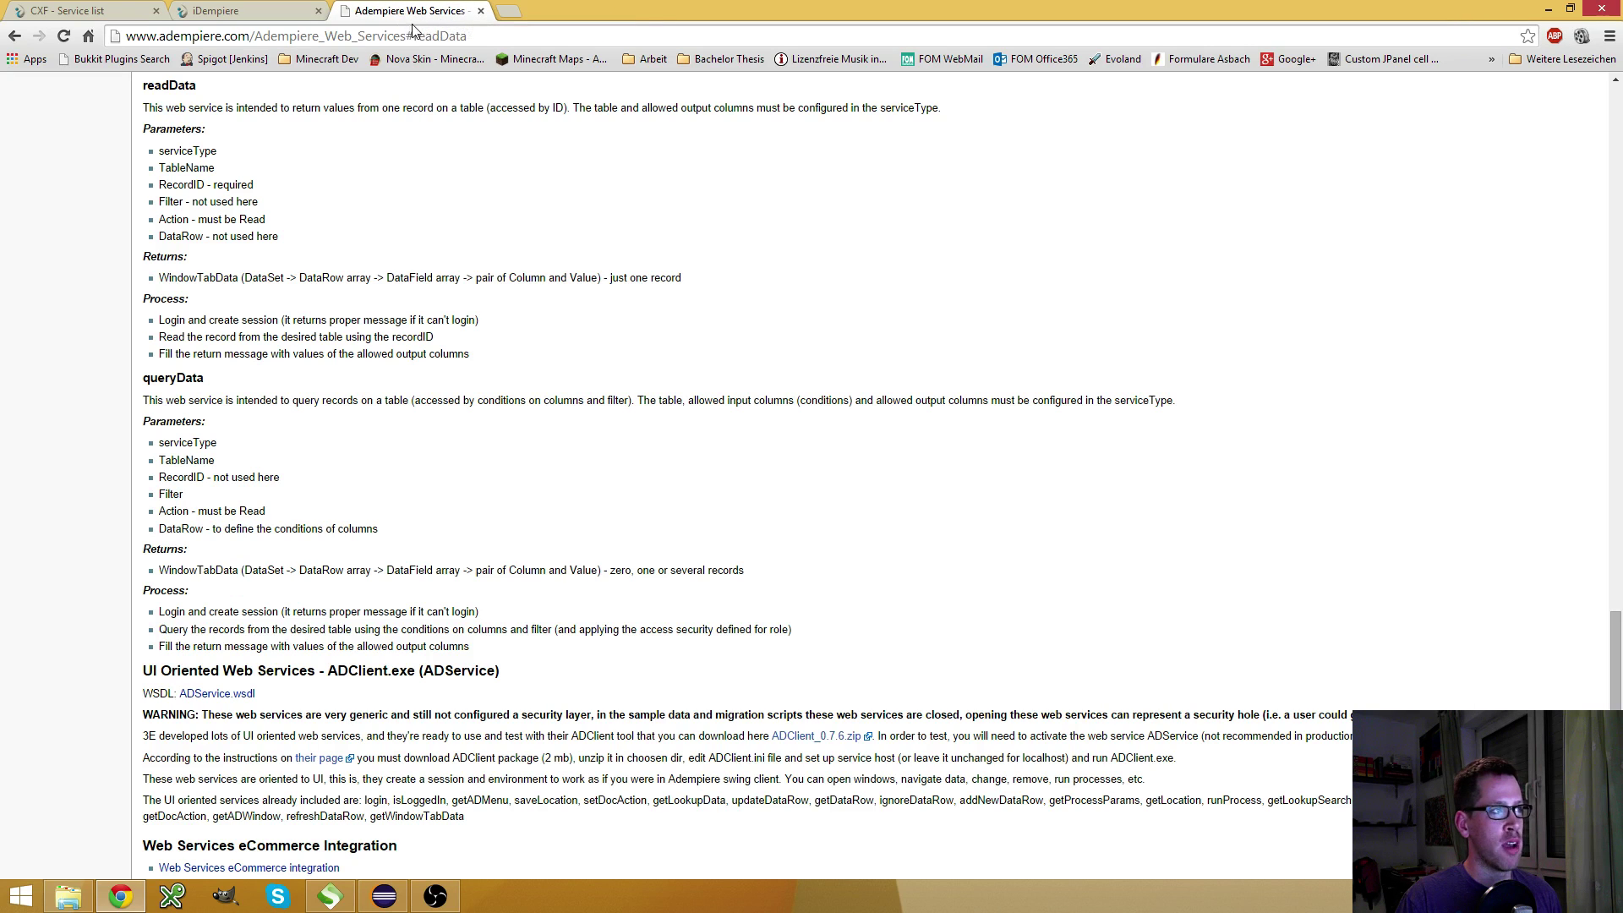
drag(406, 36, 123, 36)
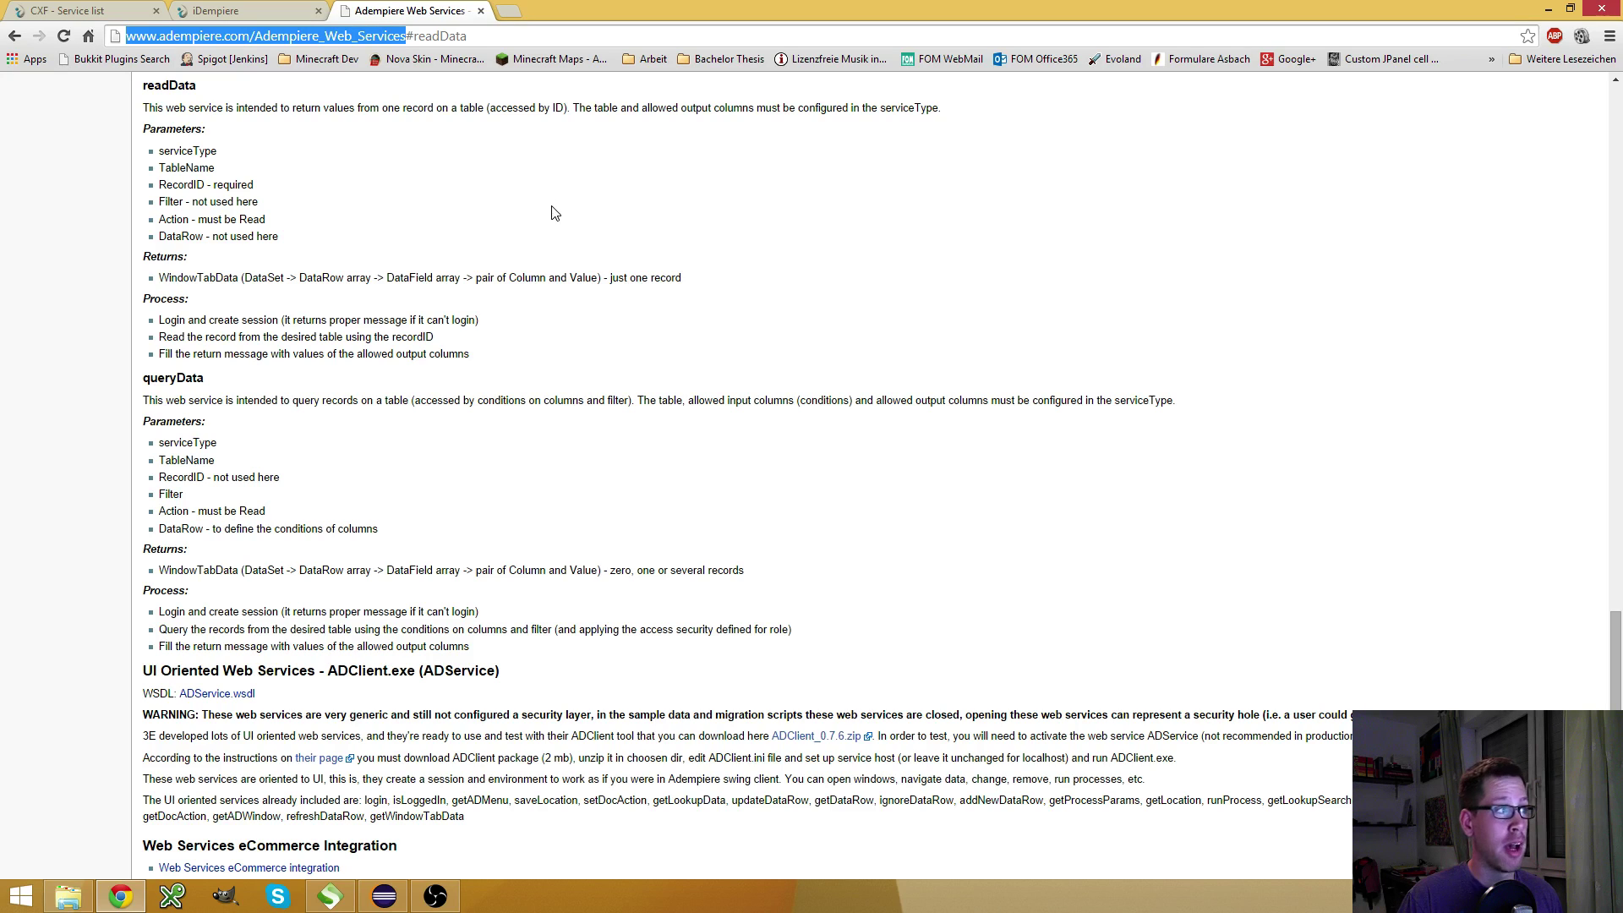
click(480, 276)
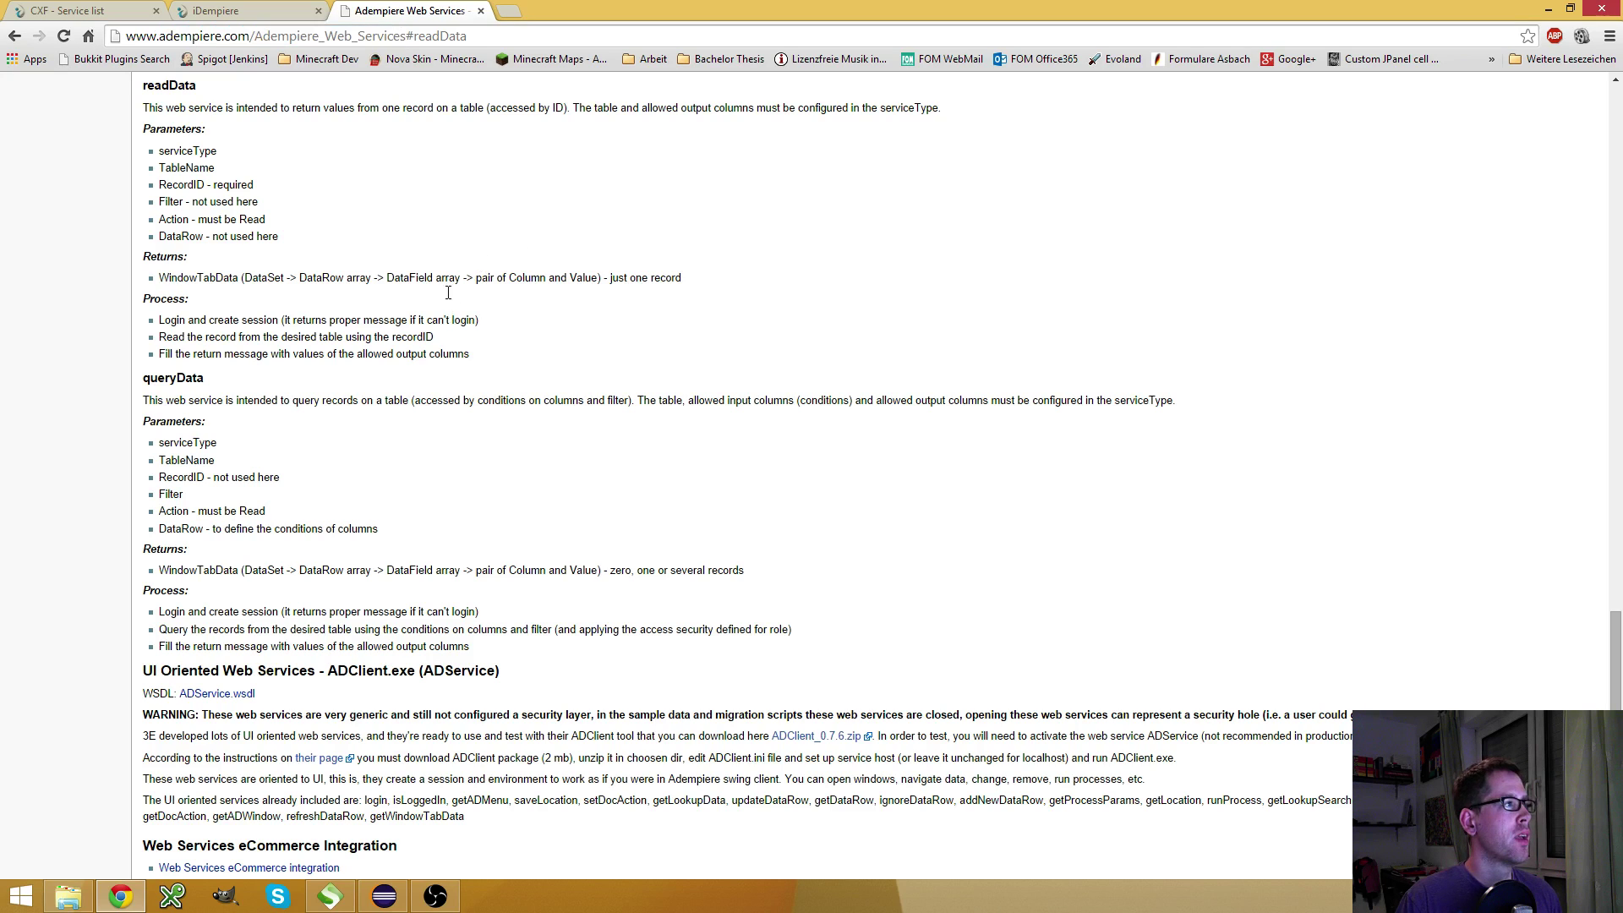
double_click(164, 378)
click(164, 378)
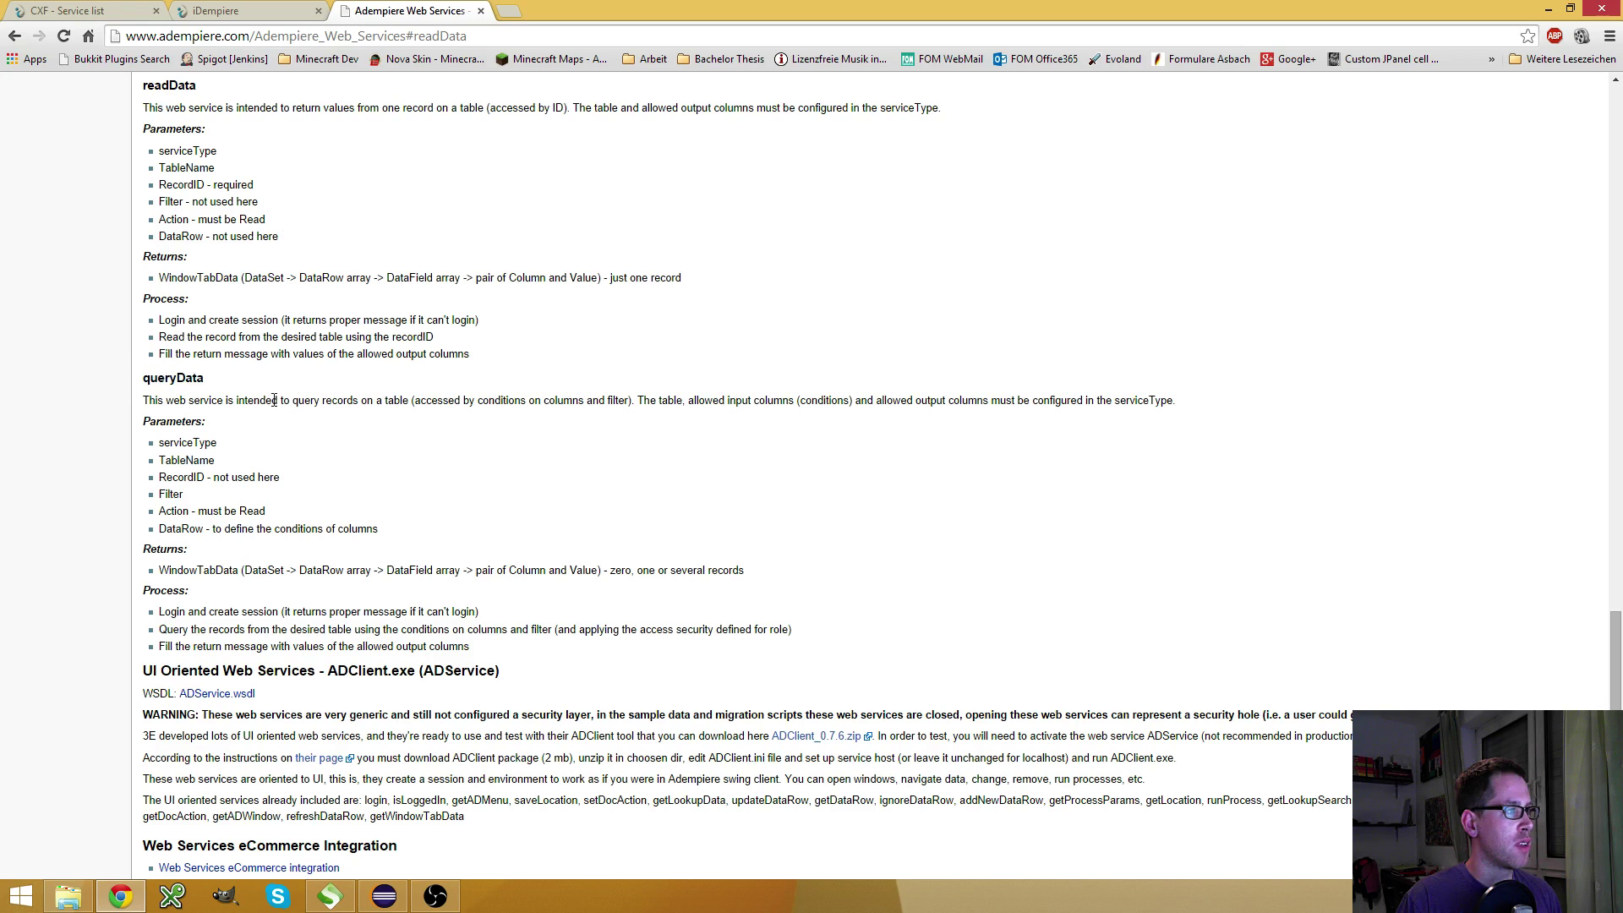
scroll(259, 397, down, 1)
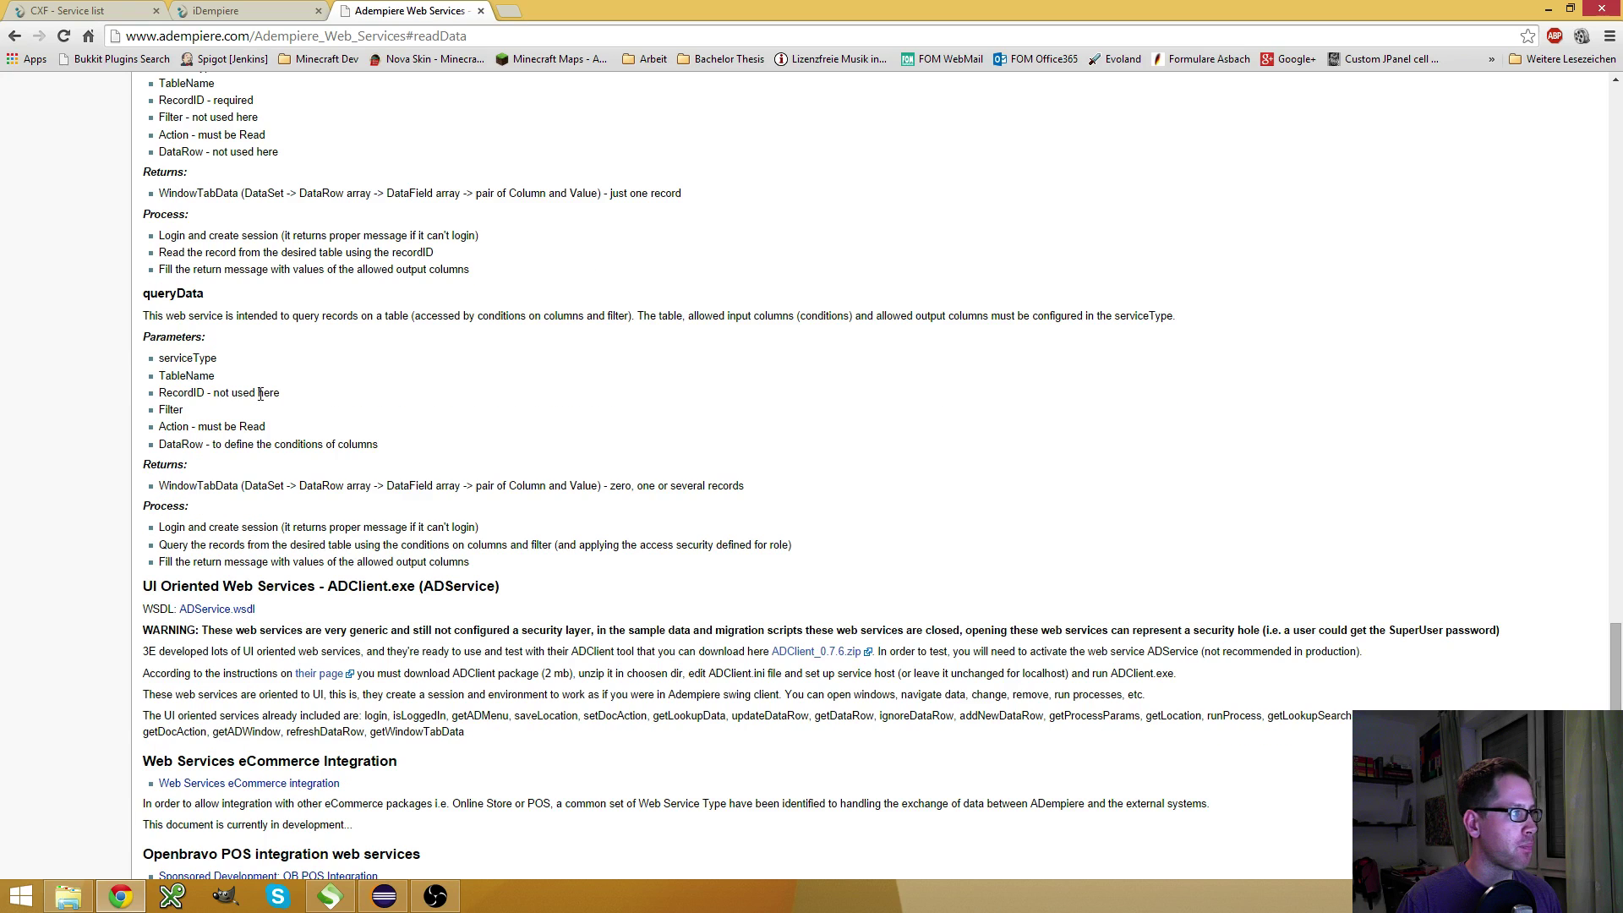
double_click(193, 376)
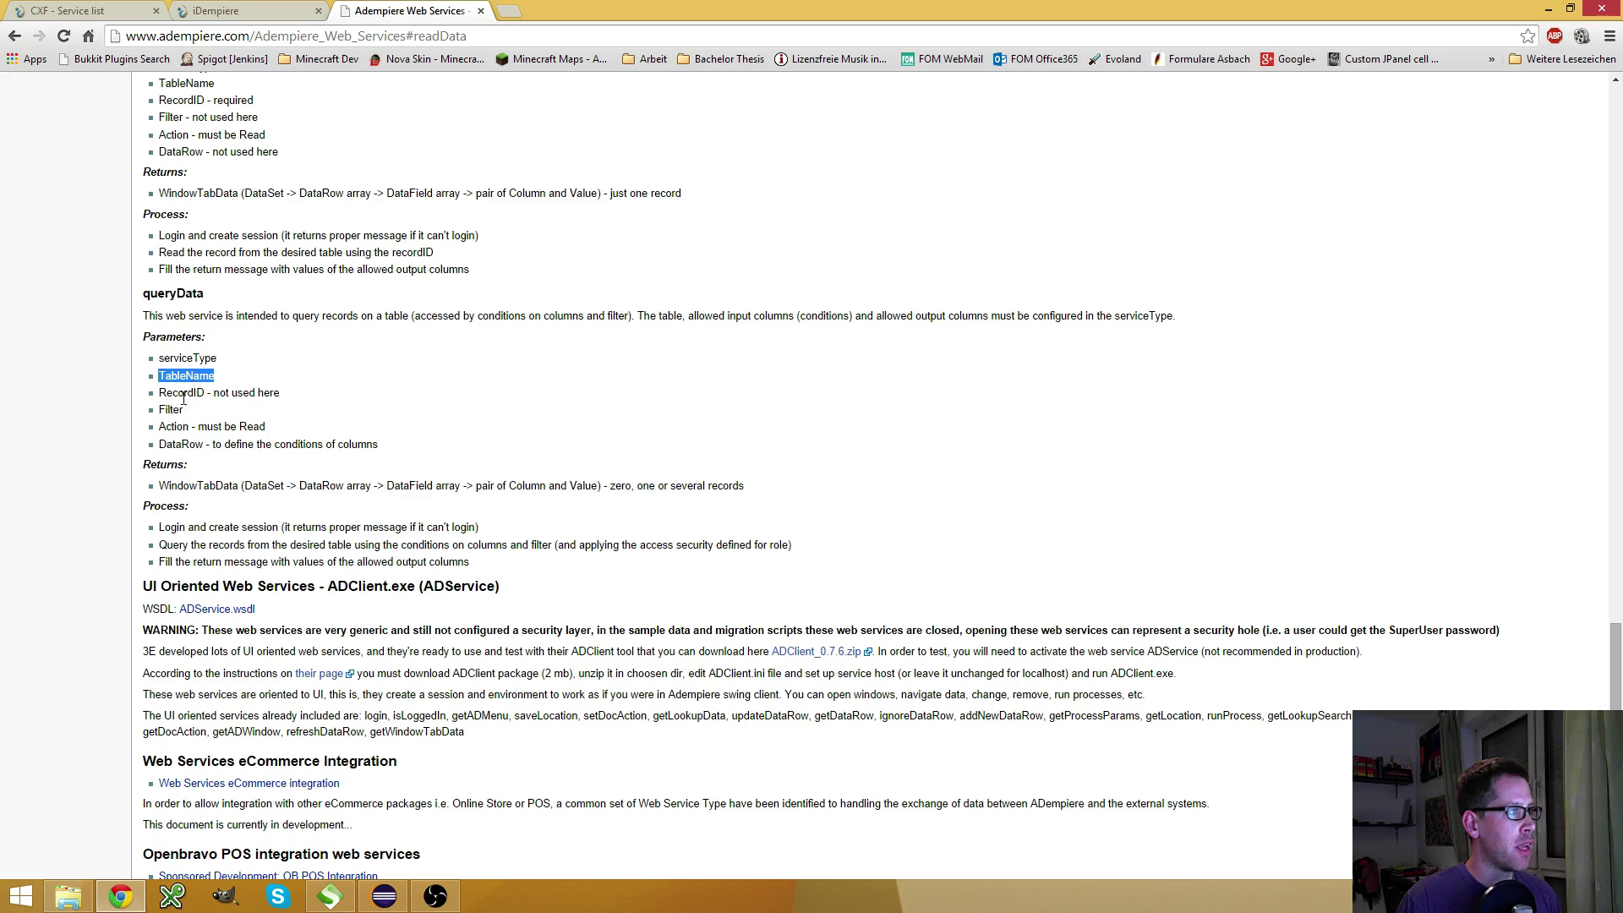
double_click(169, 429)
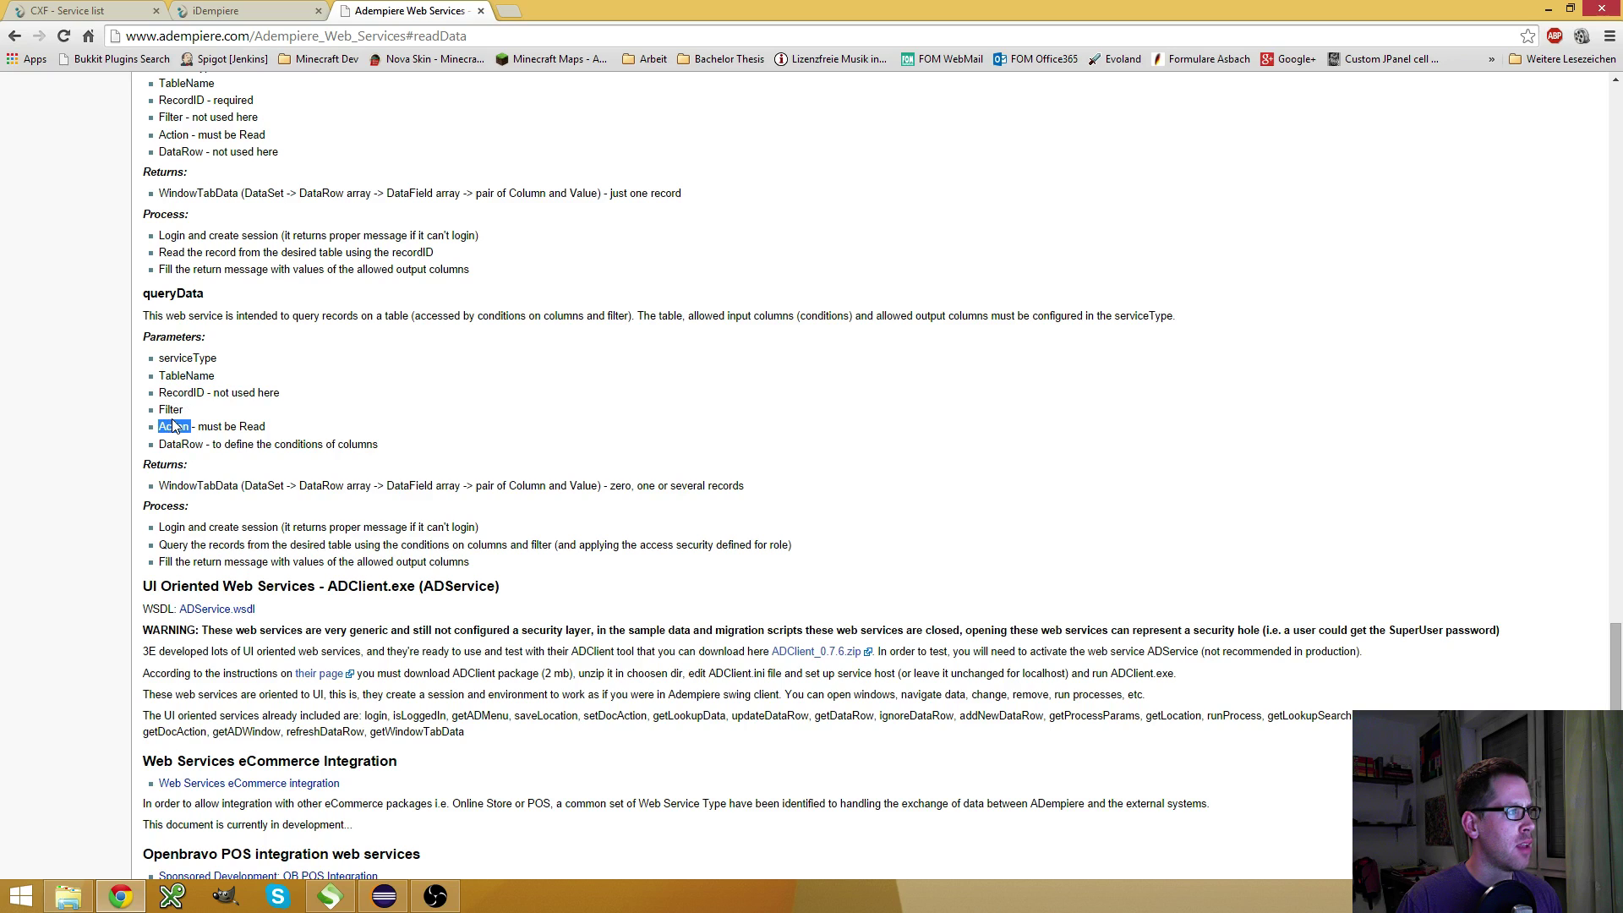
double_click(175, 393)
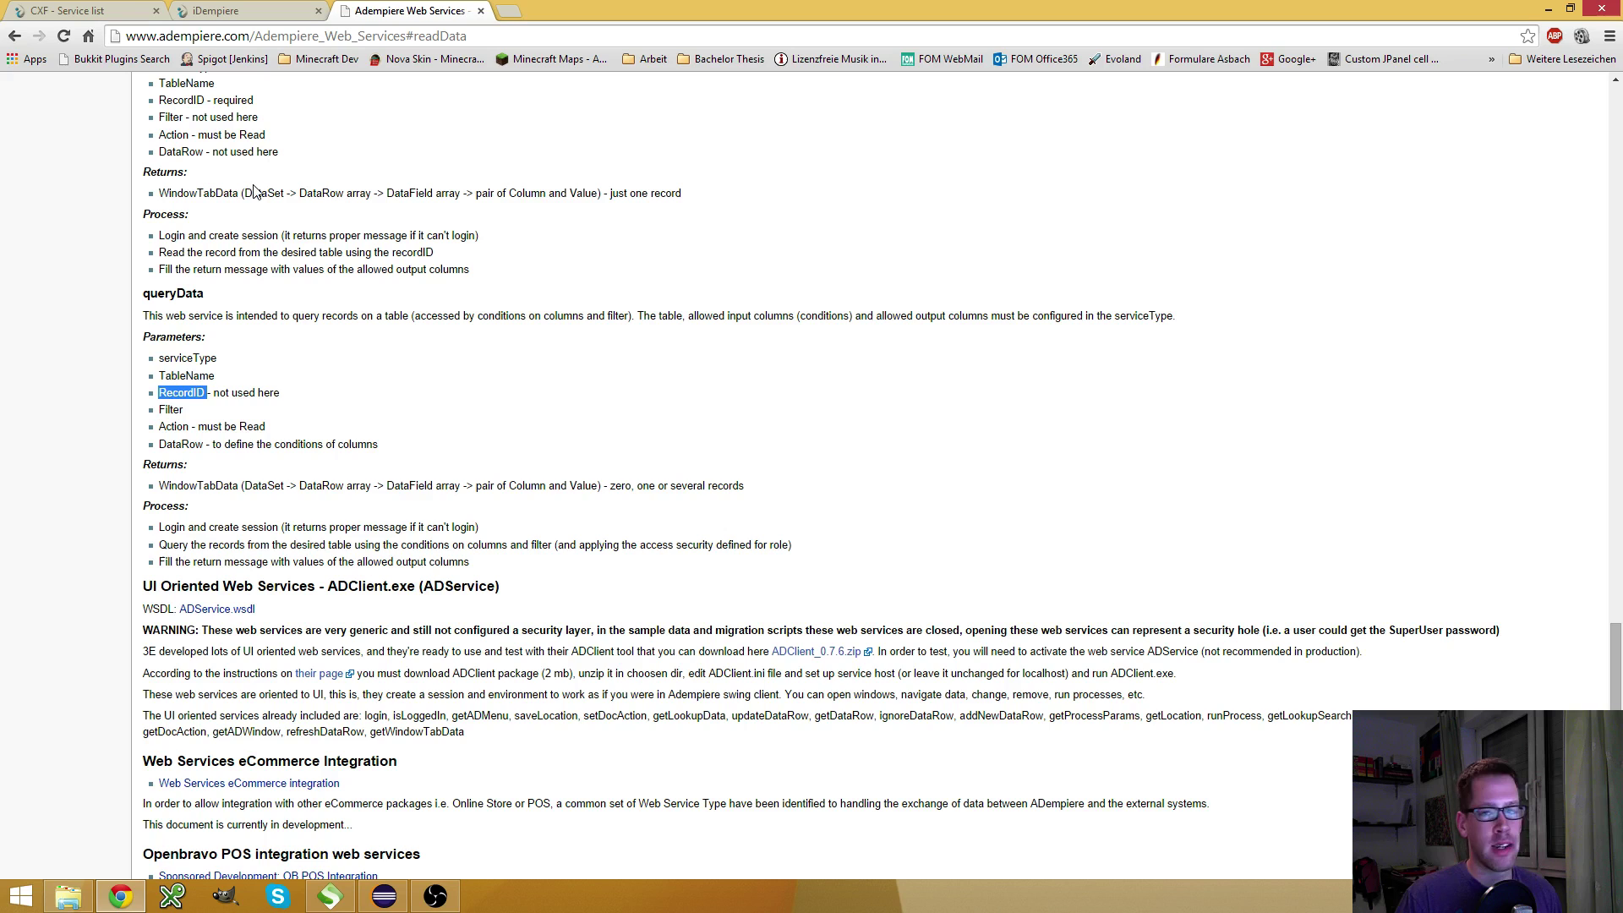
click(184, 8)
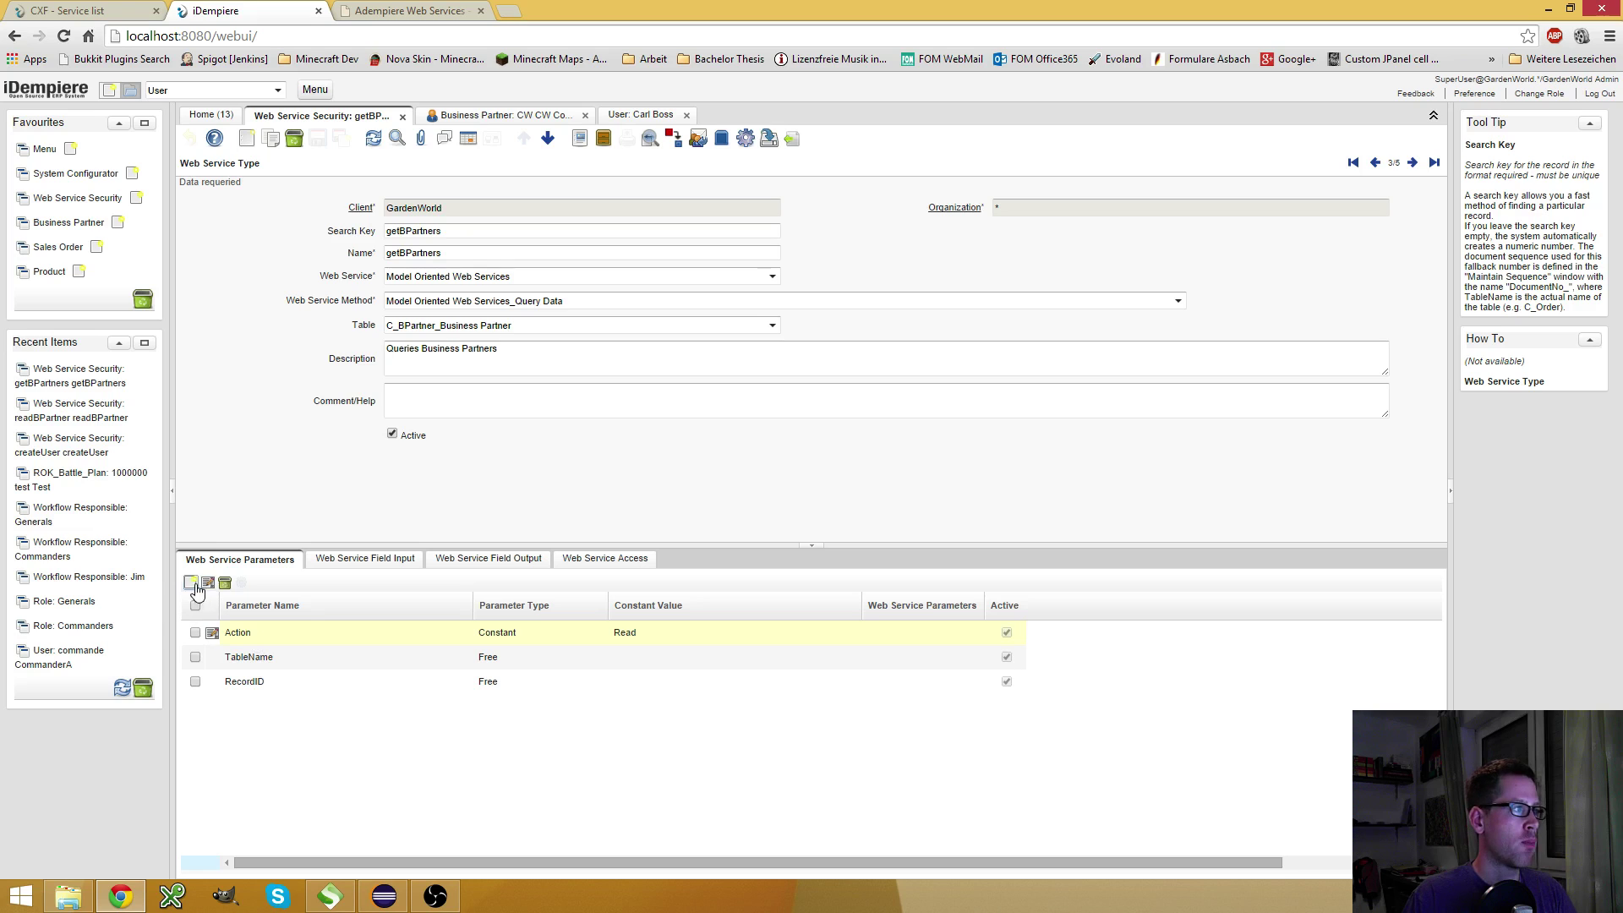
click(380, 11)
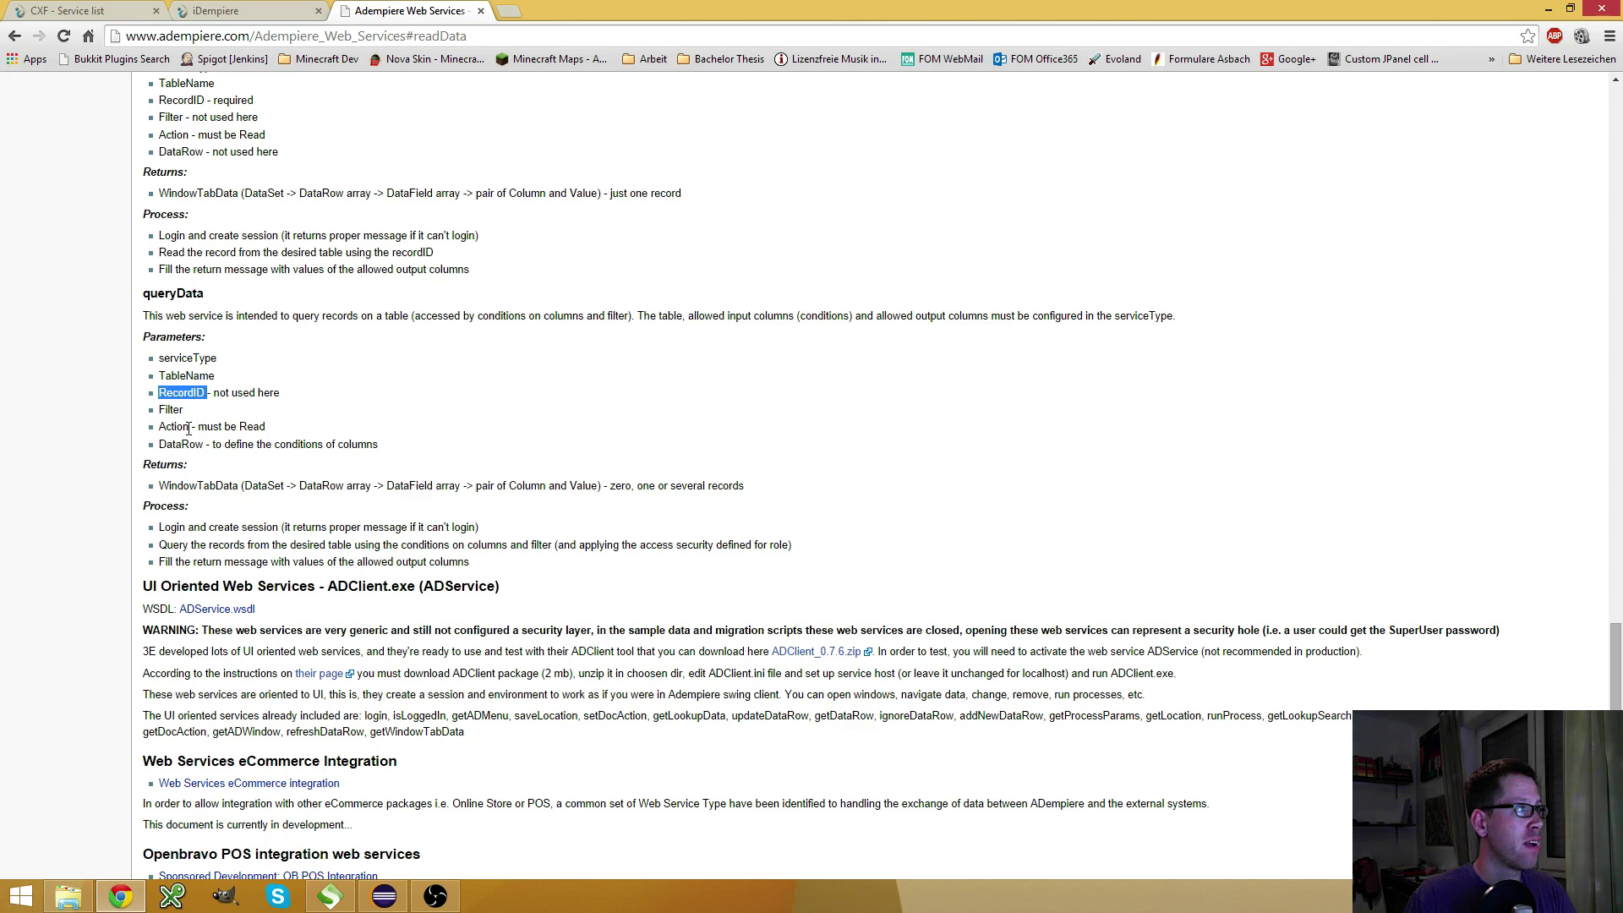
double_click(171, 411)
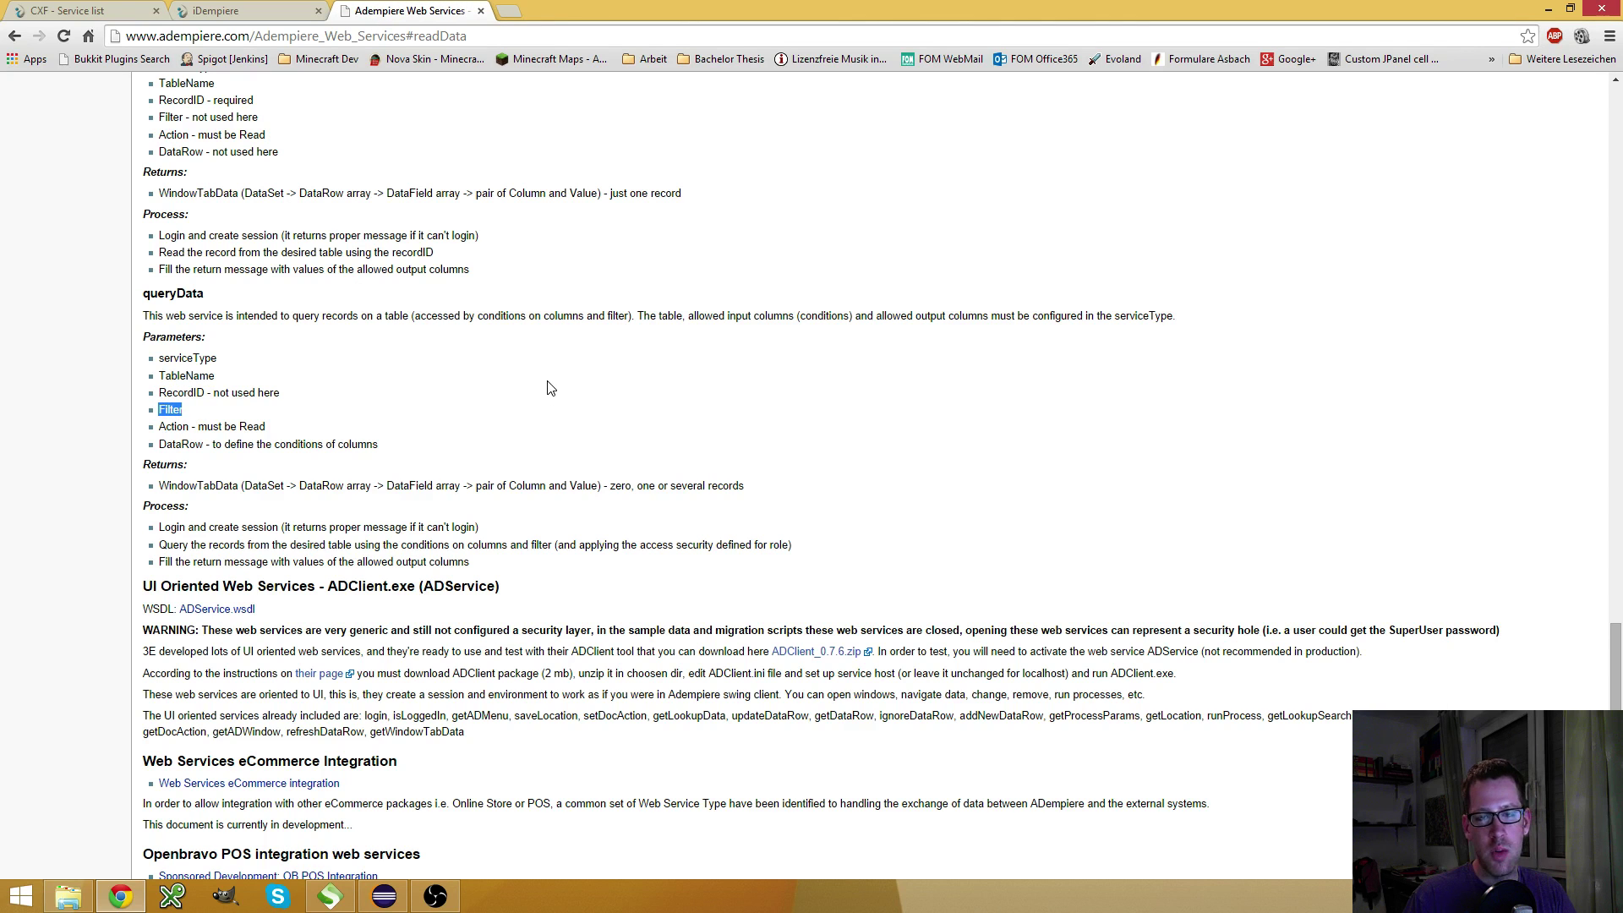
click(241, 13)
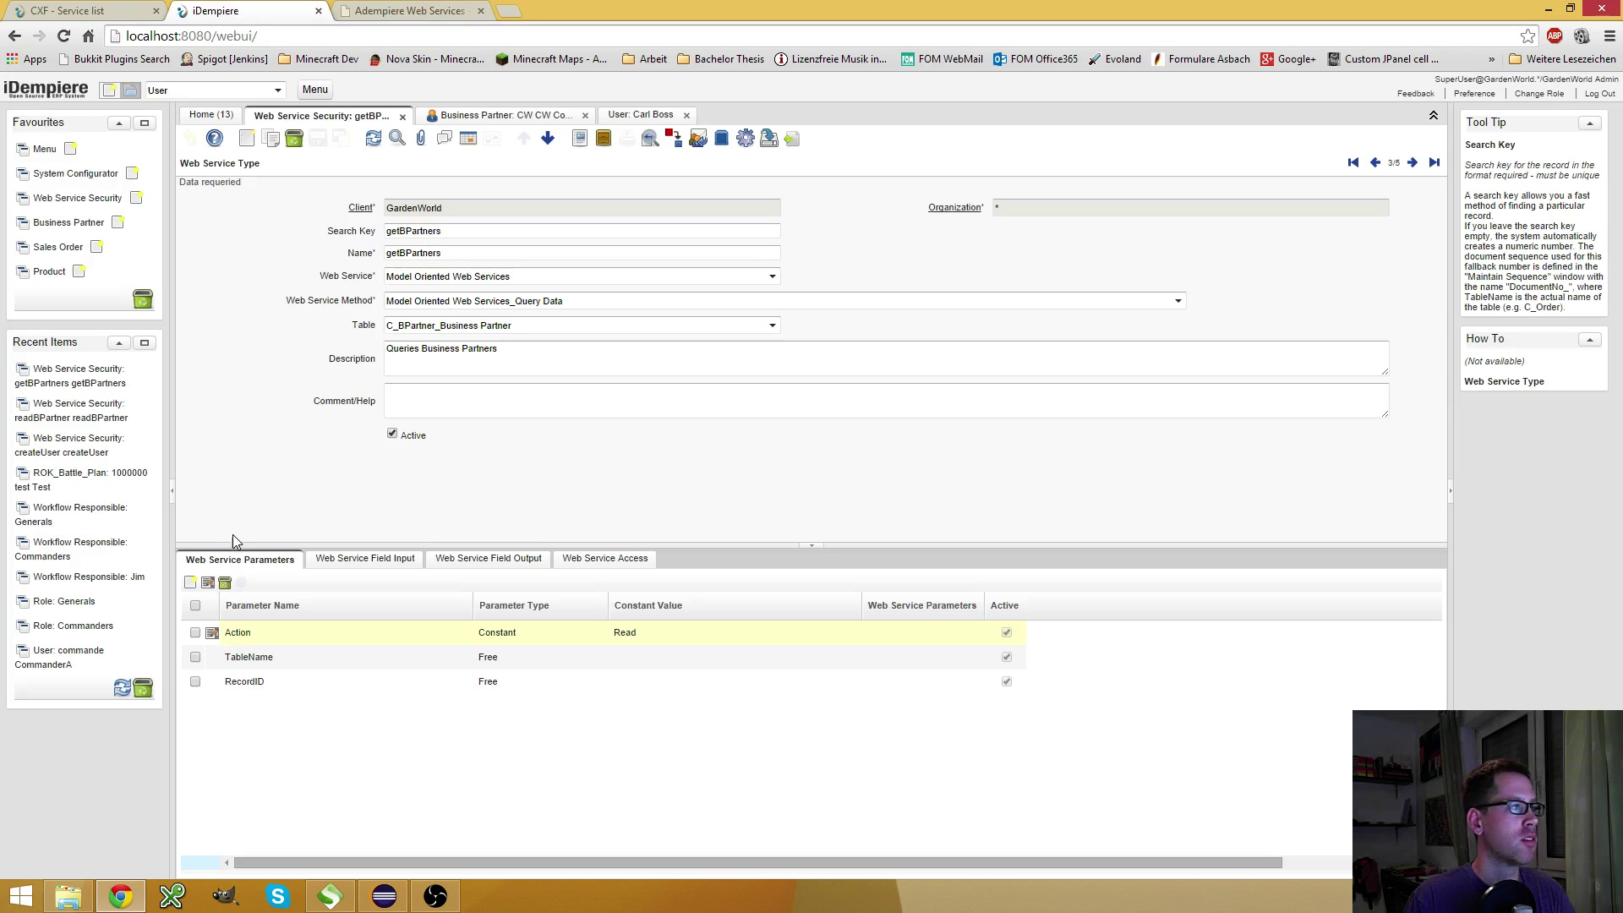
Add a new Filter web service parameter of type Free and save it
click(190, 583)
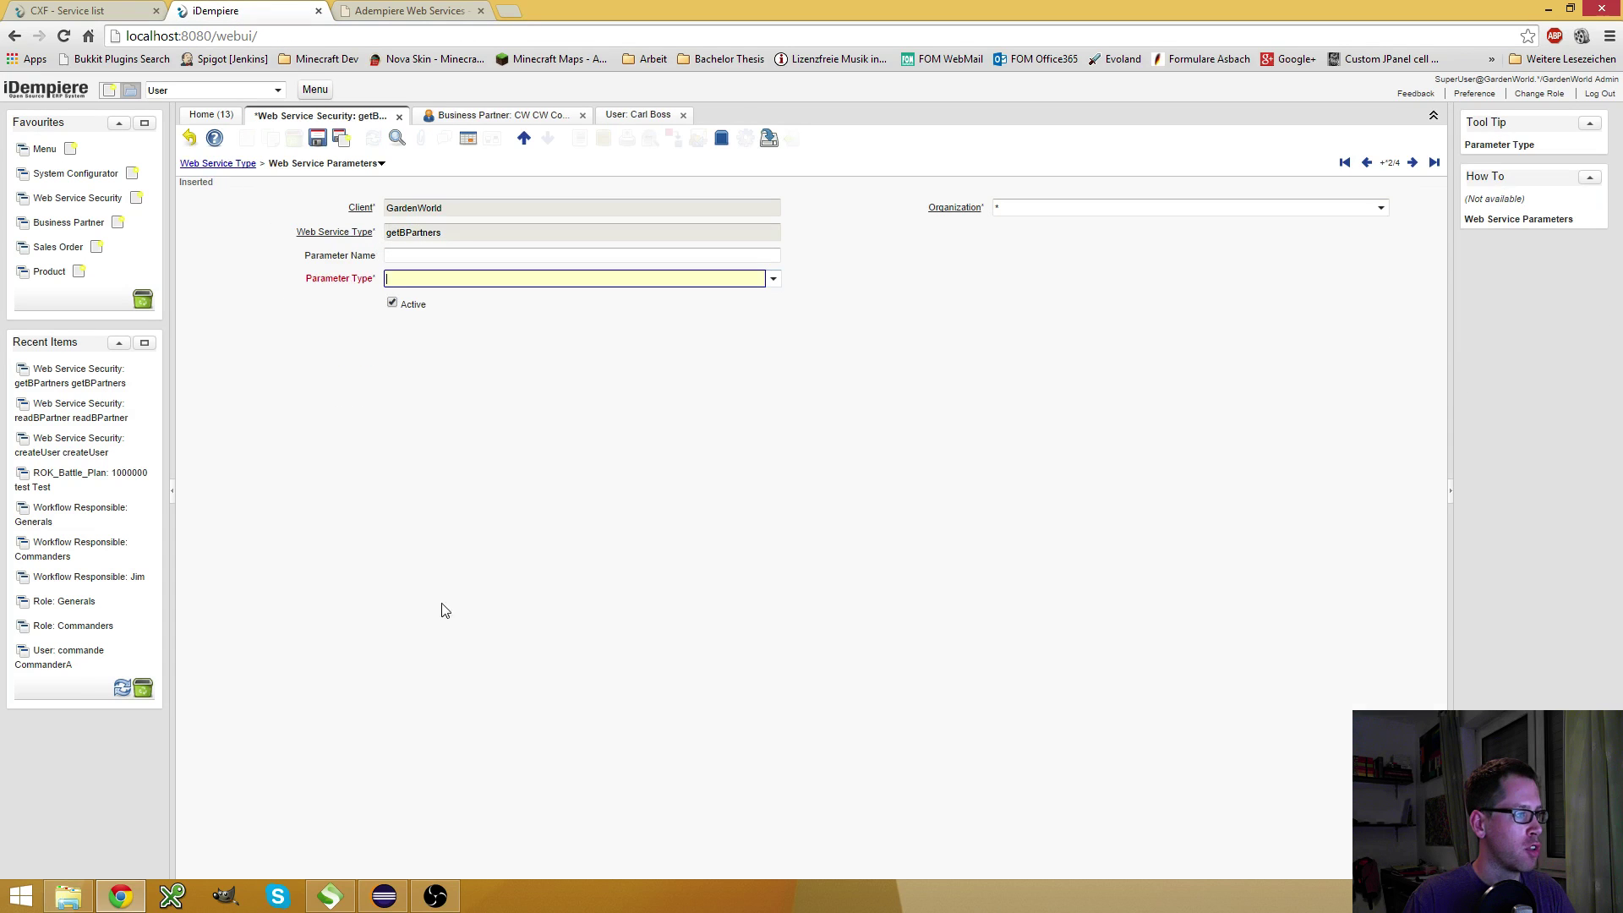
click(466, 255)
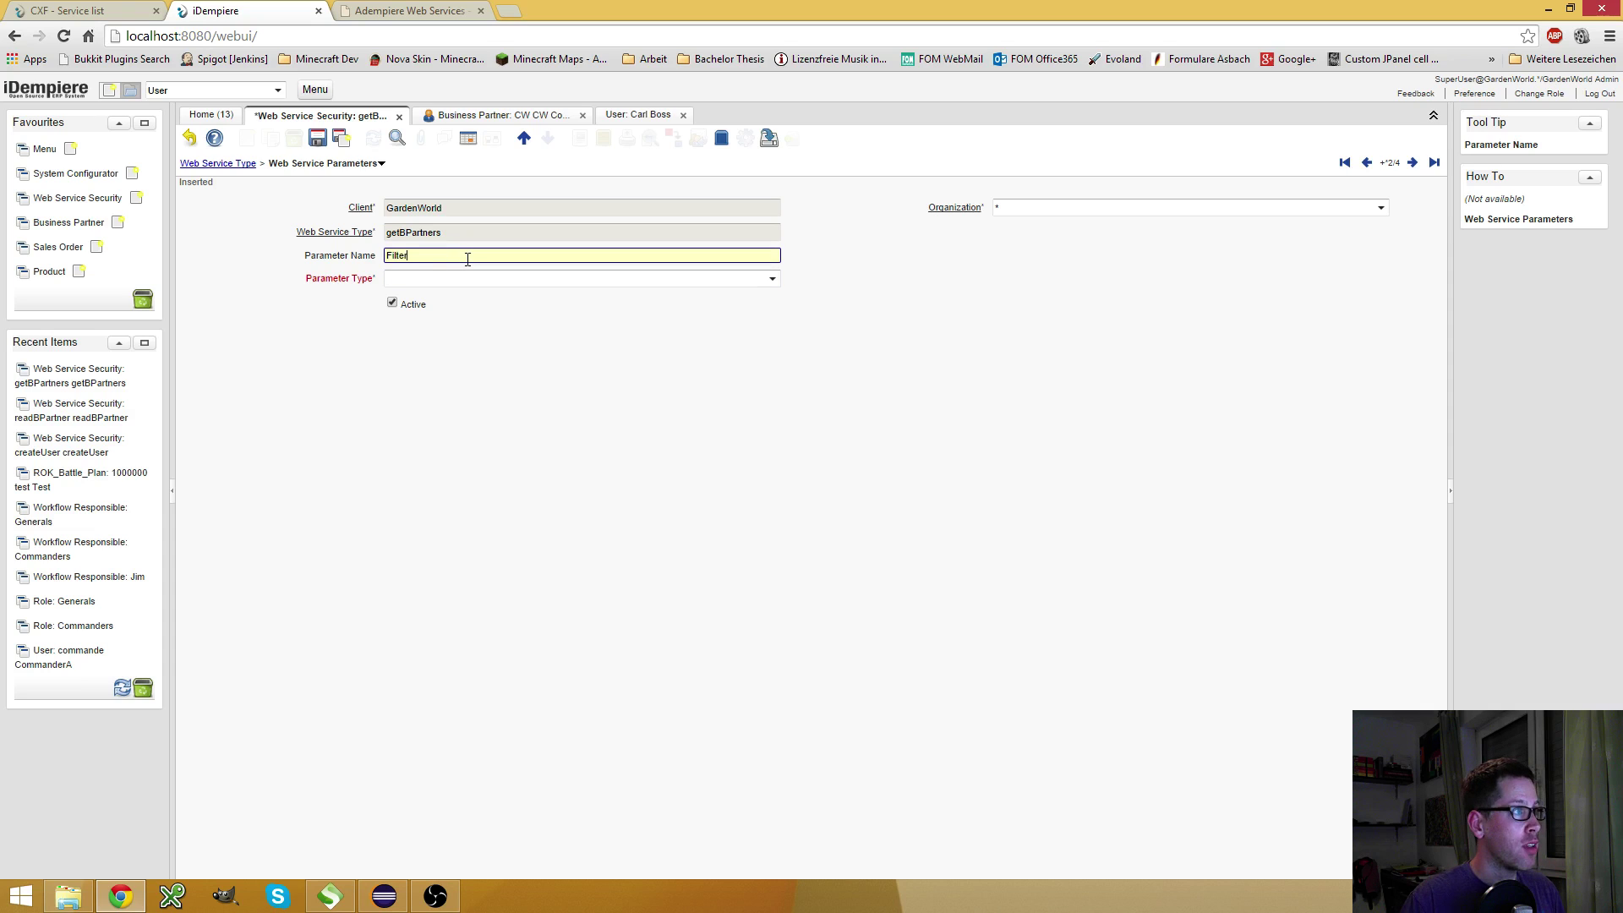
click(761, 279)
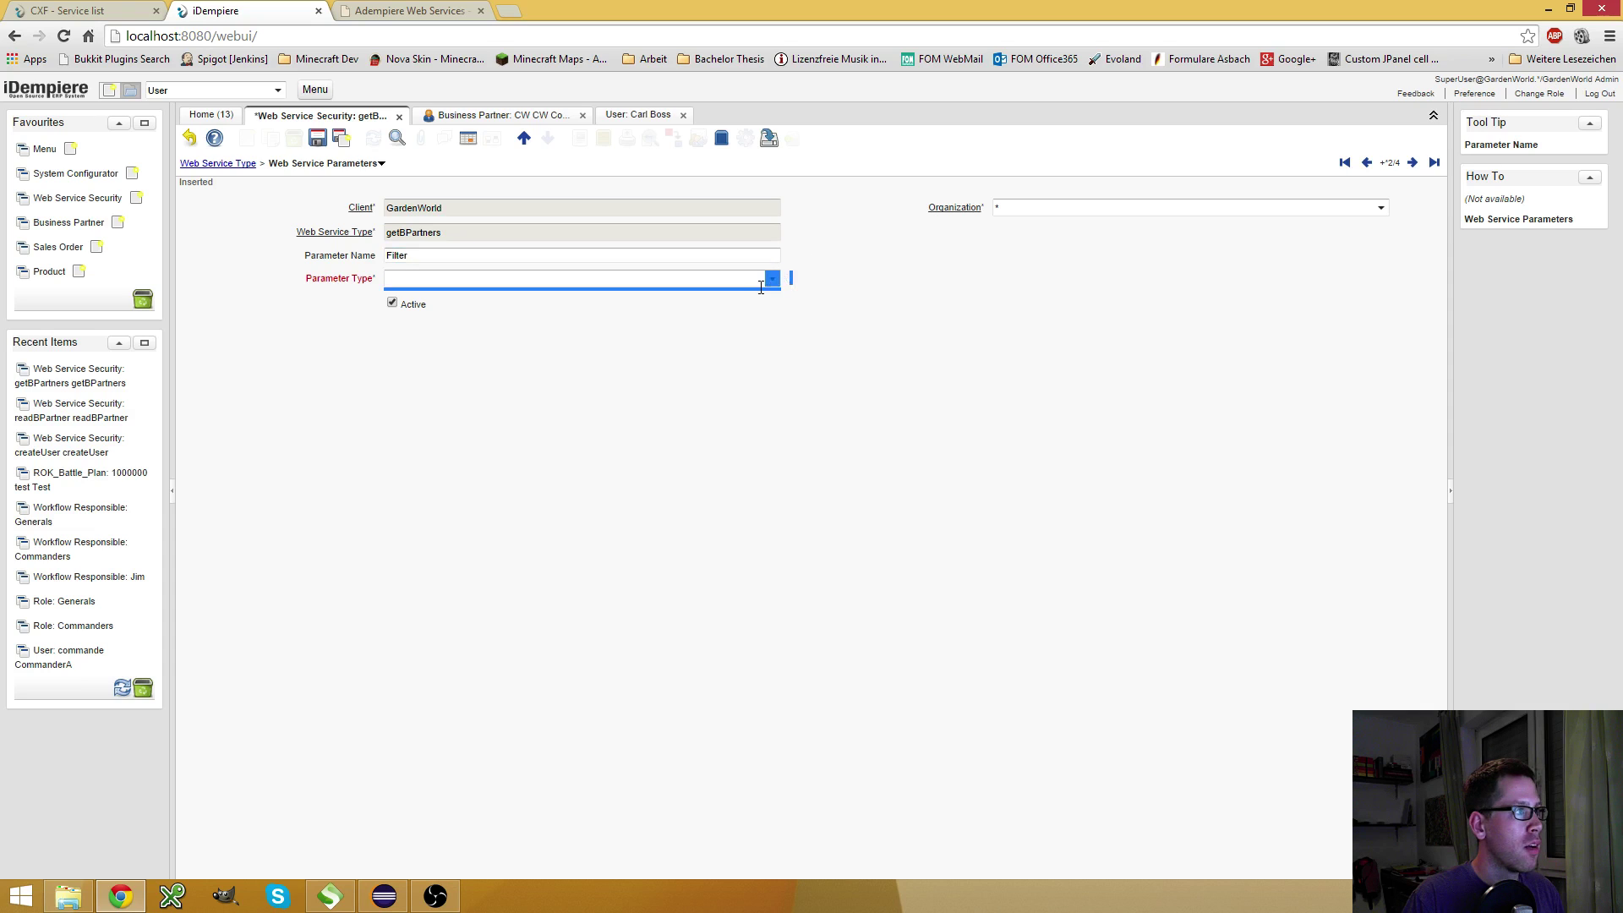
click(772, 279)
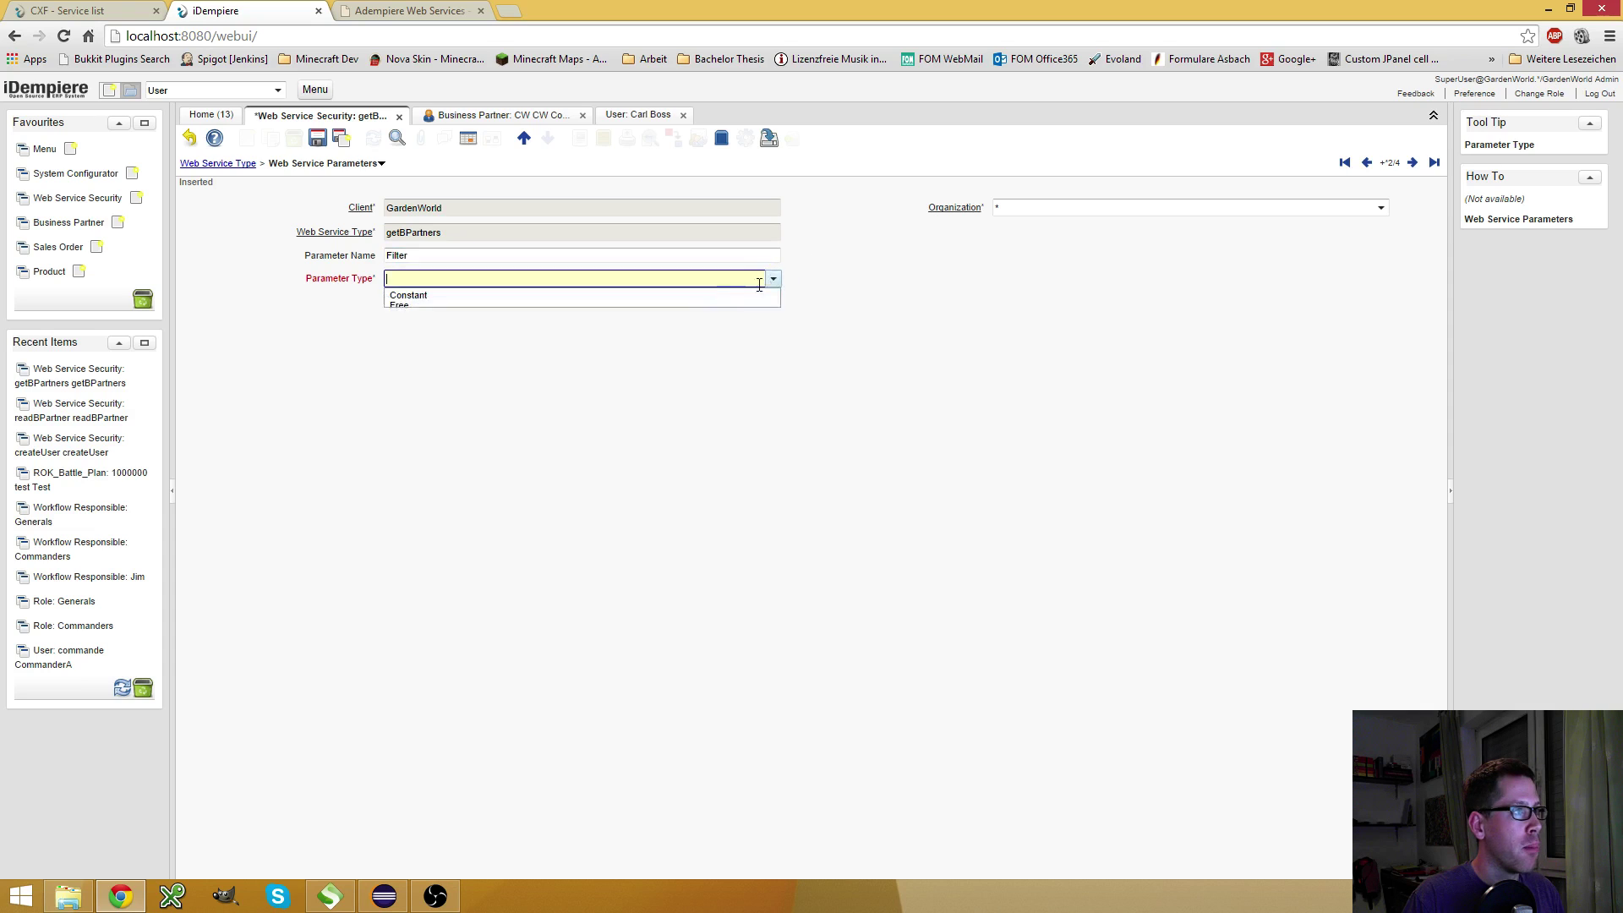
click(451, 307)
click(317, 138)
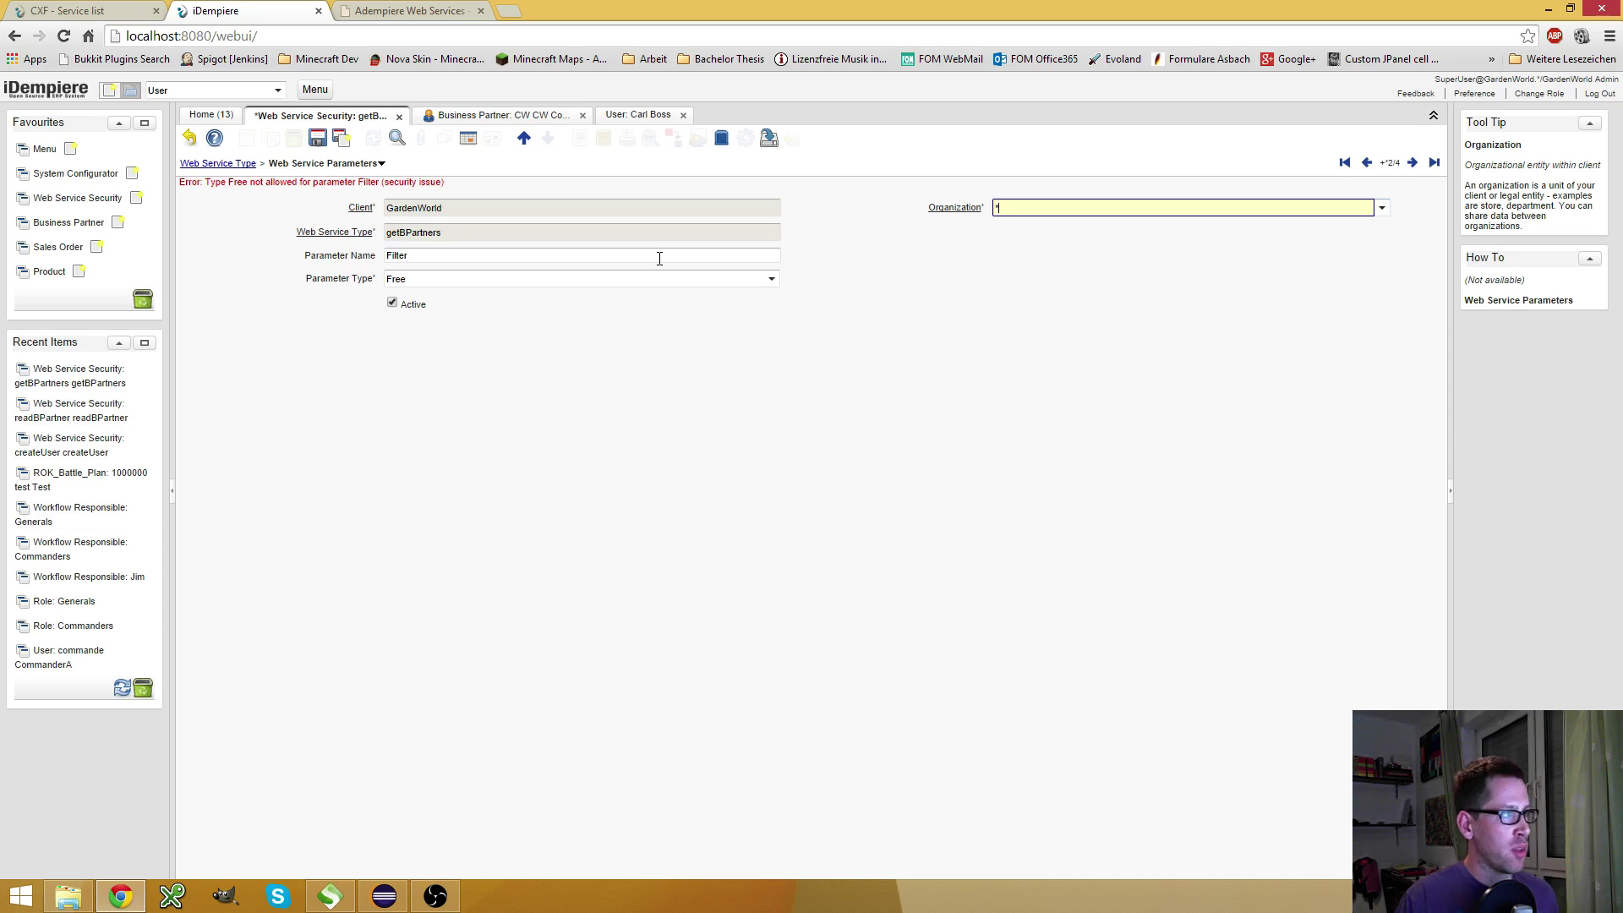
Change the Filter parameter's type to Constant and save it
click(771, 279)
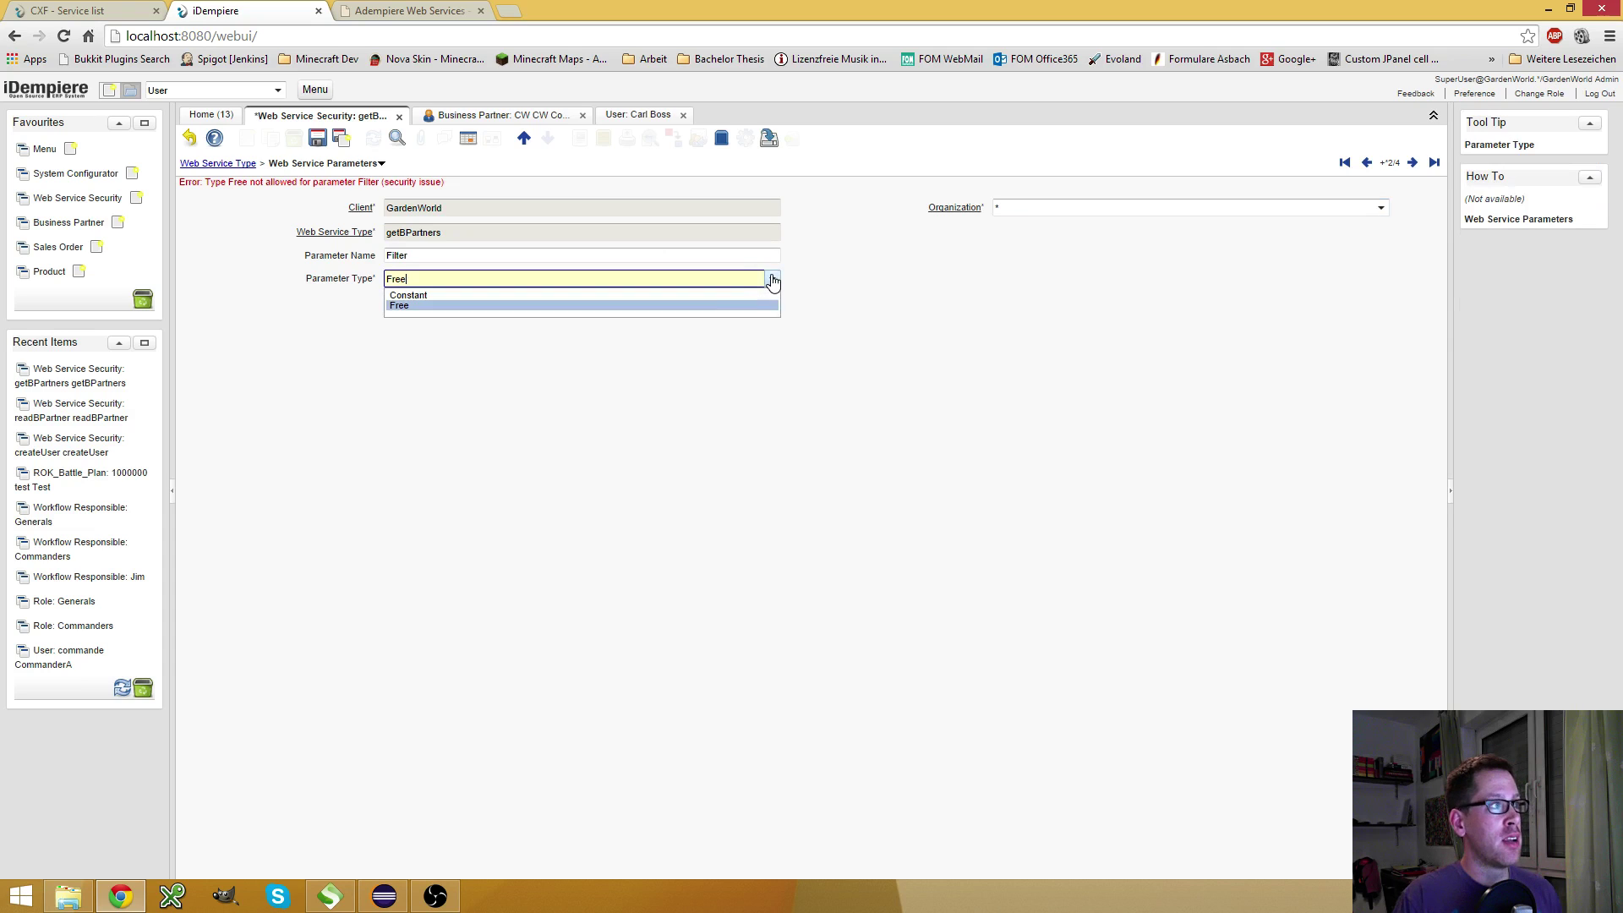
click(713, 295)
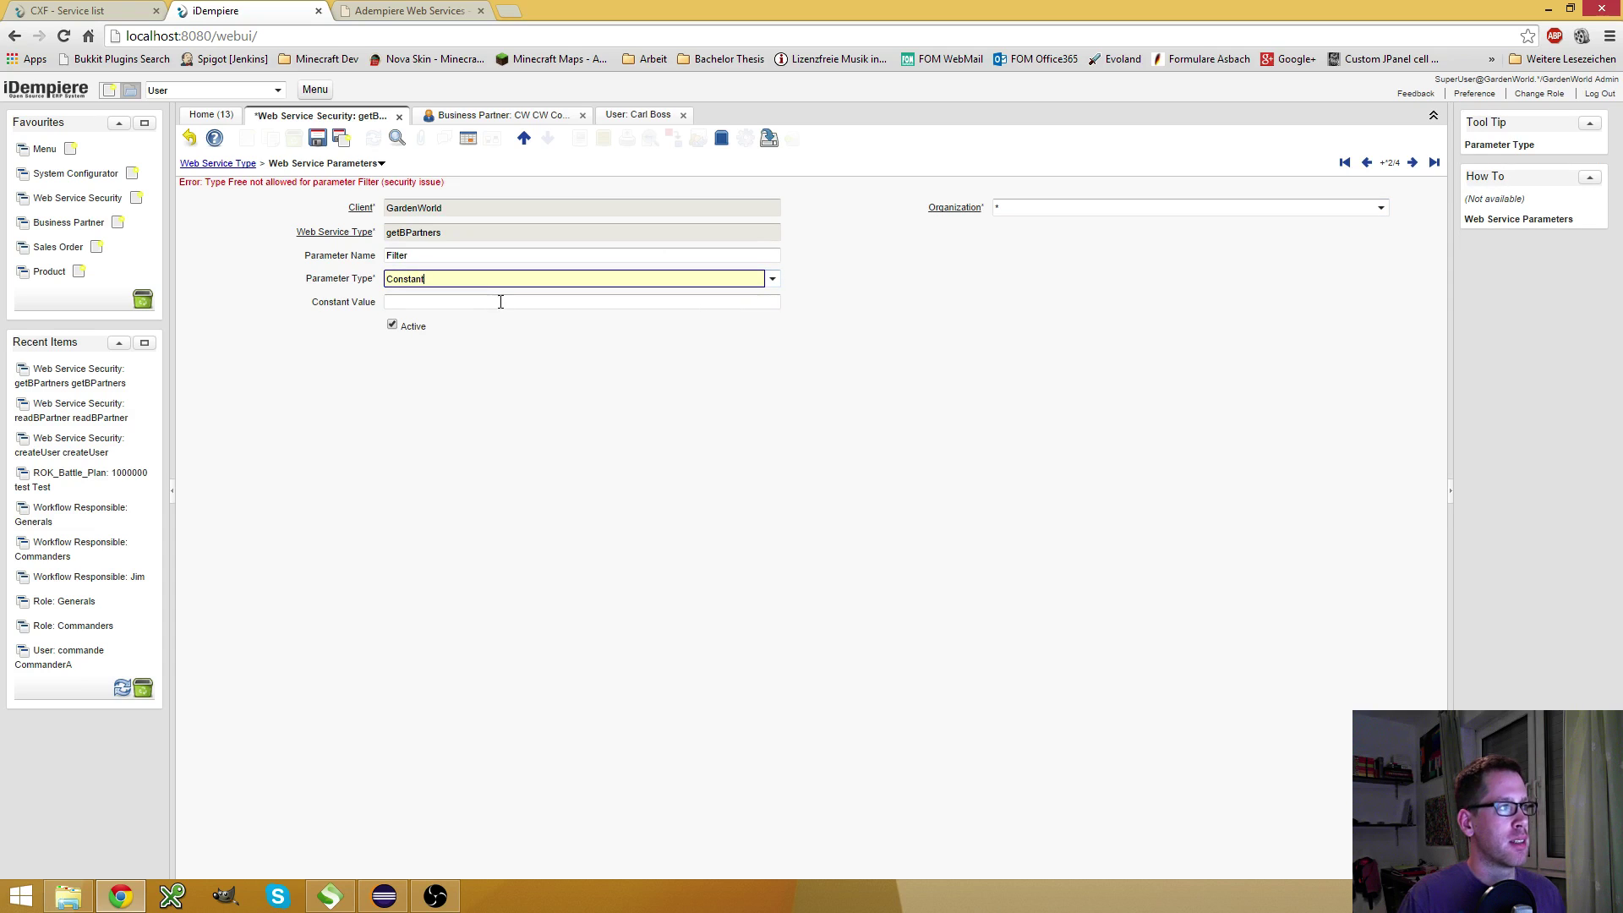
click(500, 302)
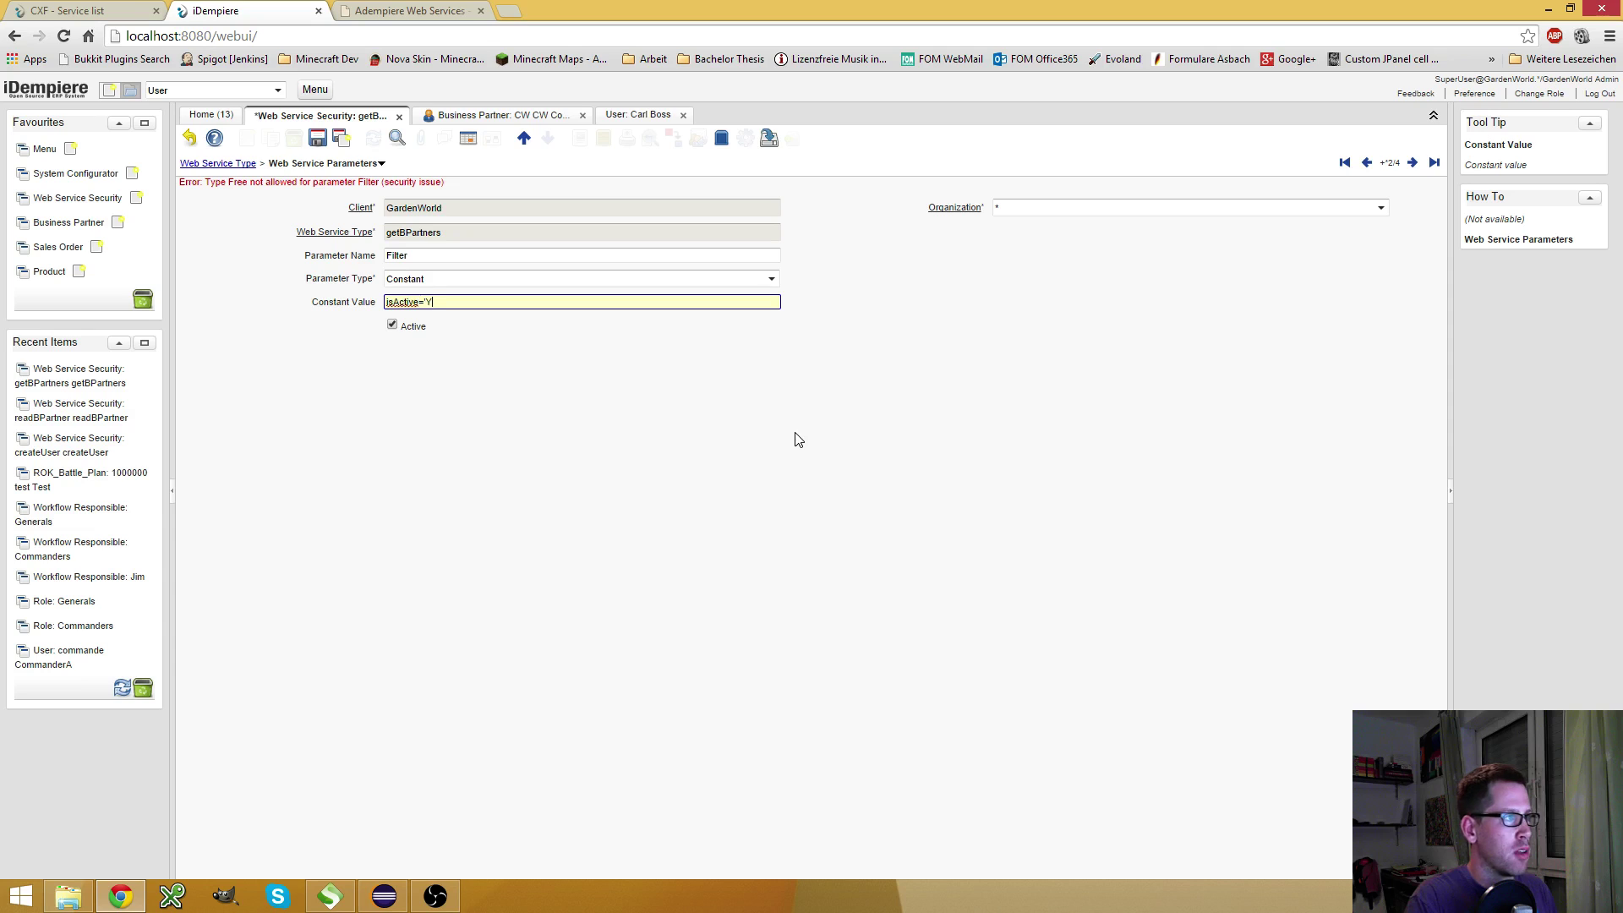
click(318, 138)
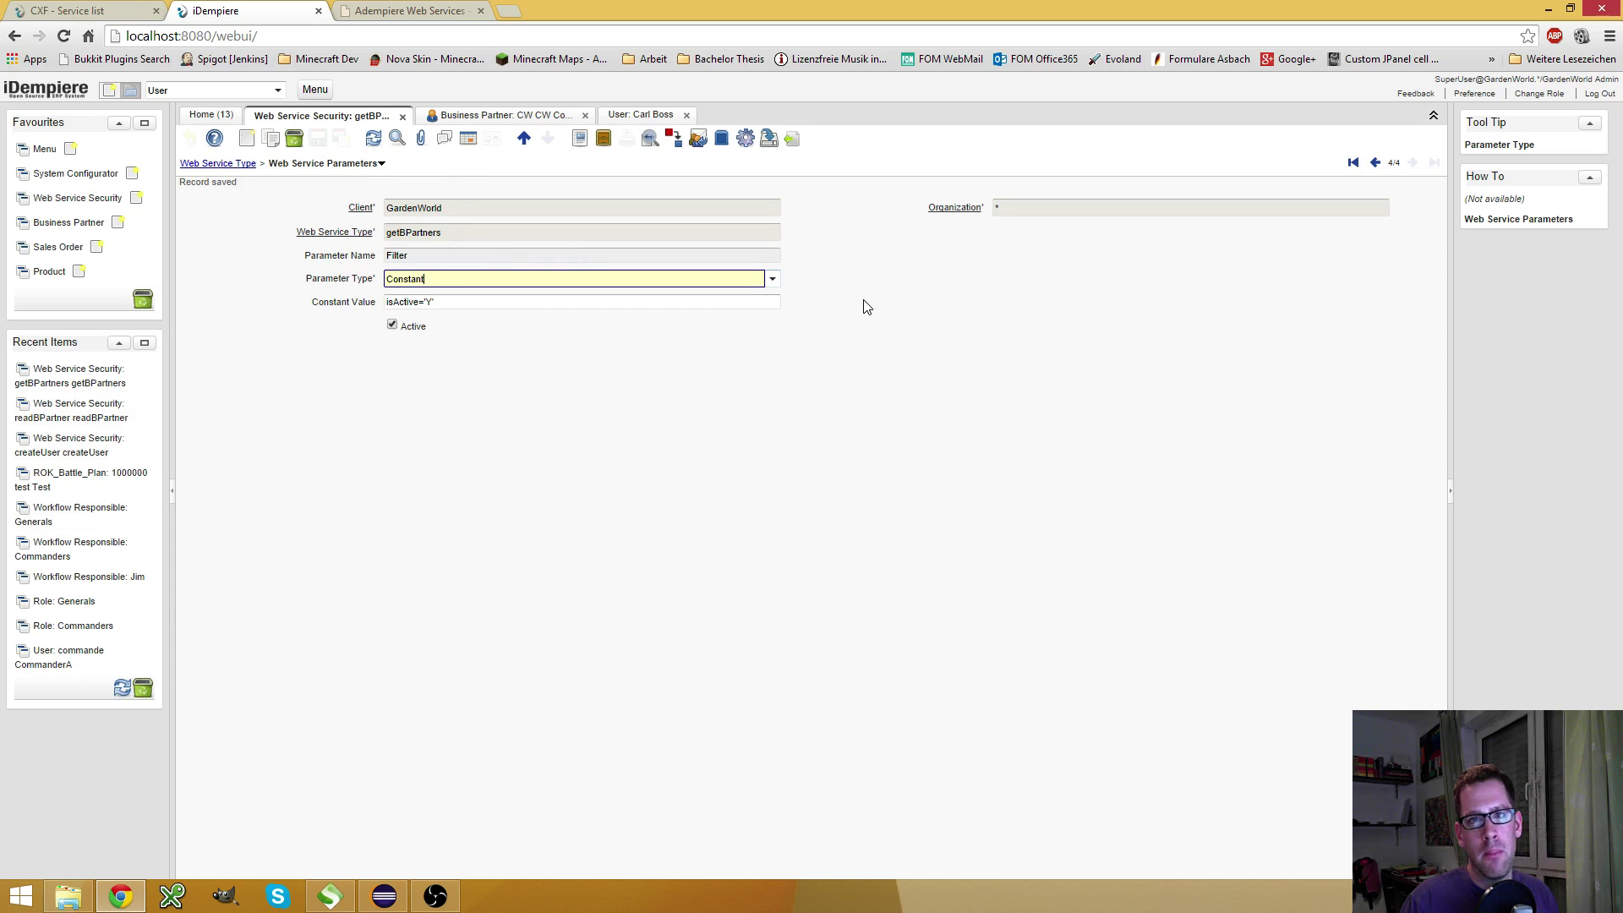
Delete the Filter parameter, confirm, and return to the getBPartners service record
click(294, 138)
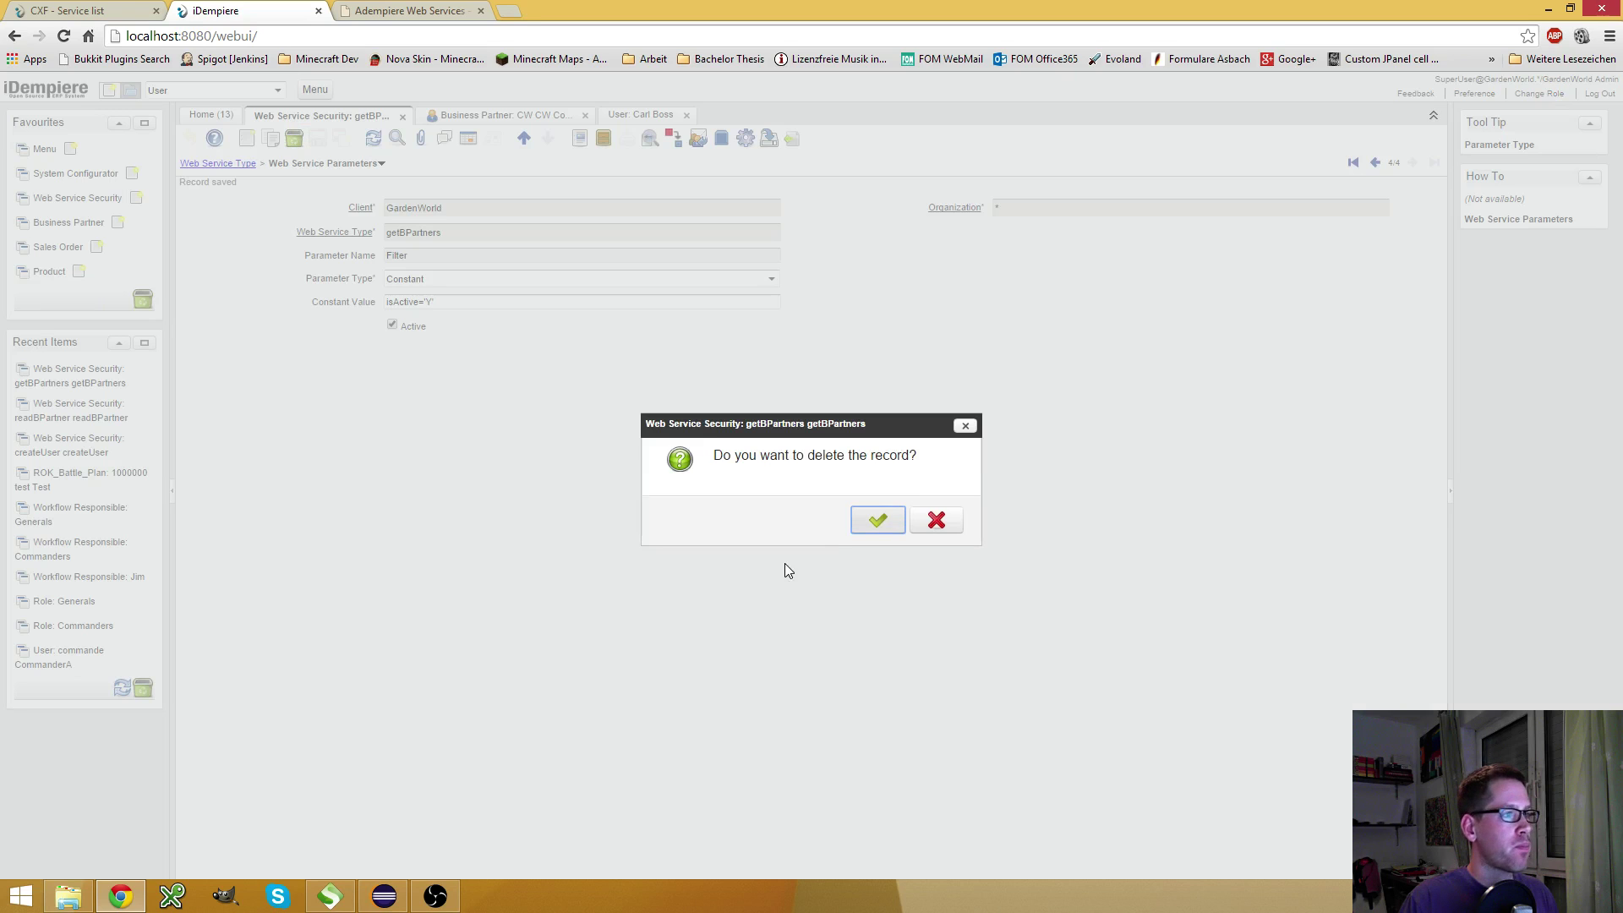
click(875, 522)
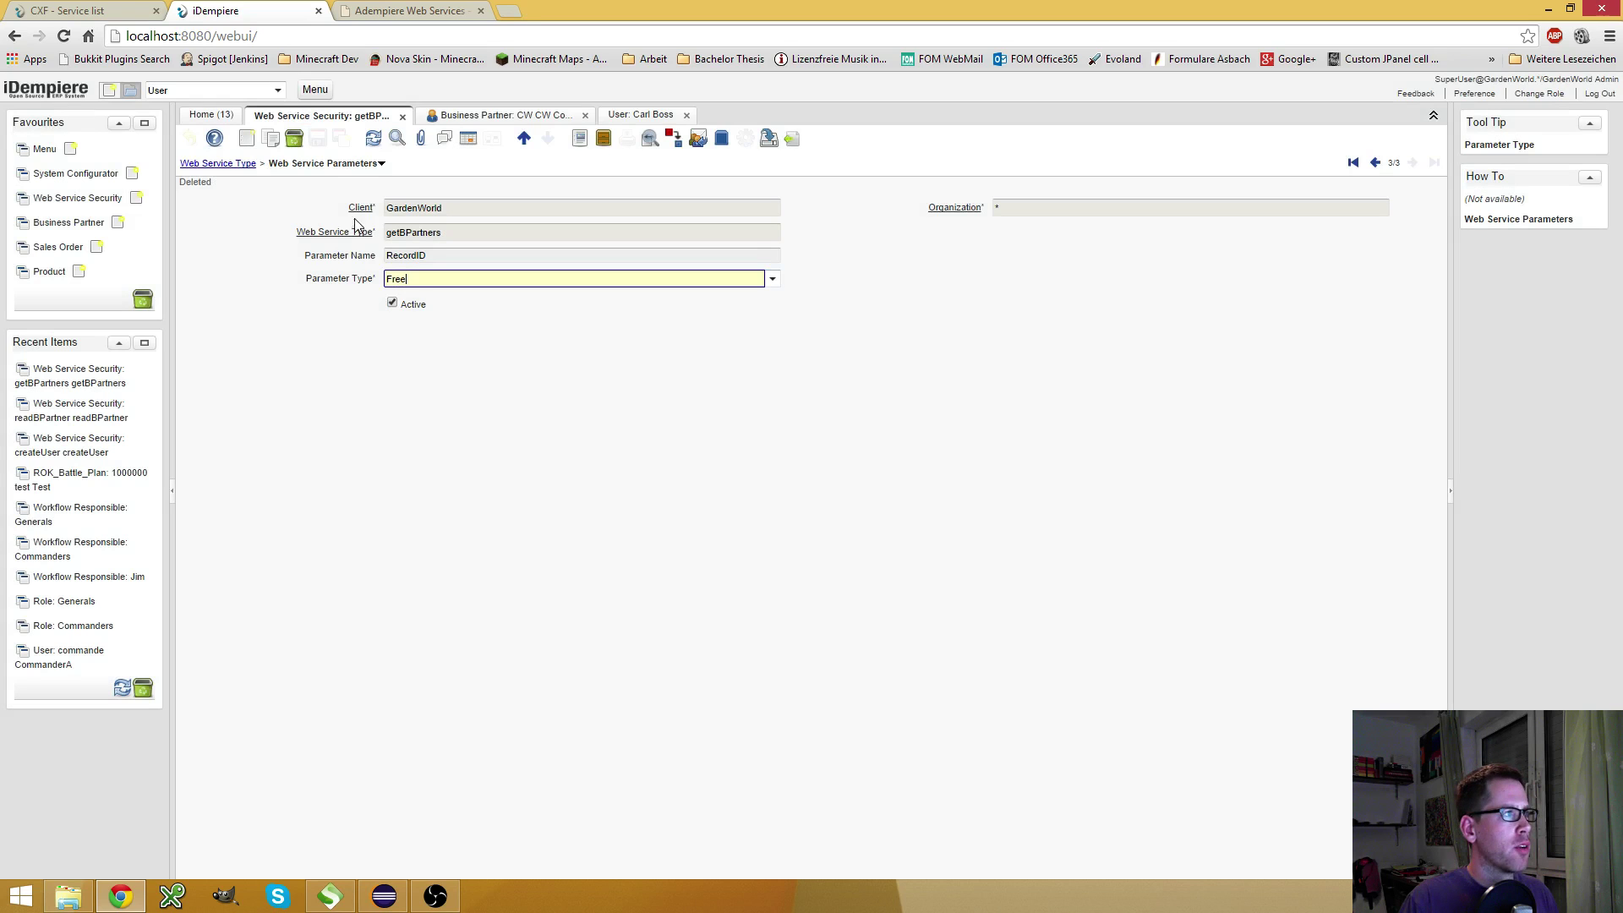
click(468, 139)
key(alt+Up)
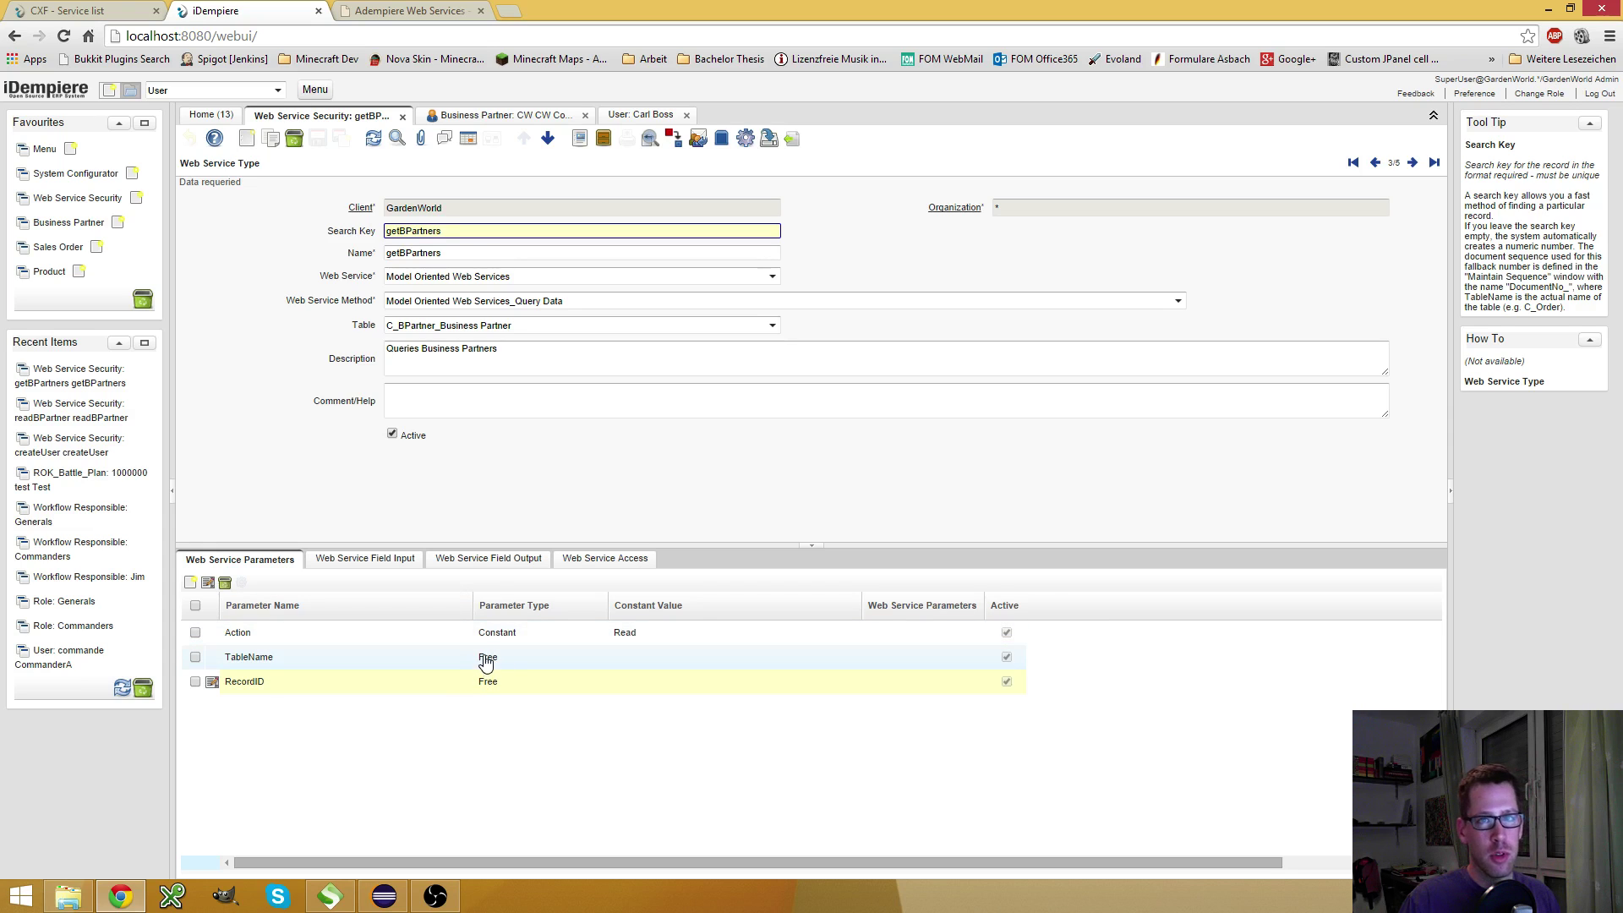
Review the Action parameter, field inputs, field outputs and role access of getBPartners
click(452, 639)
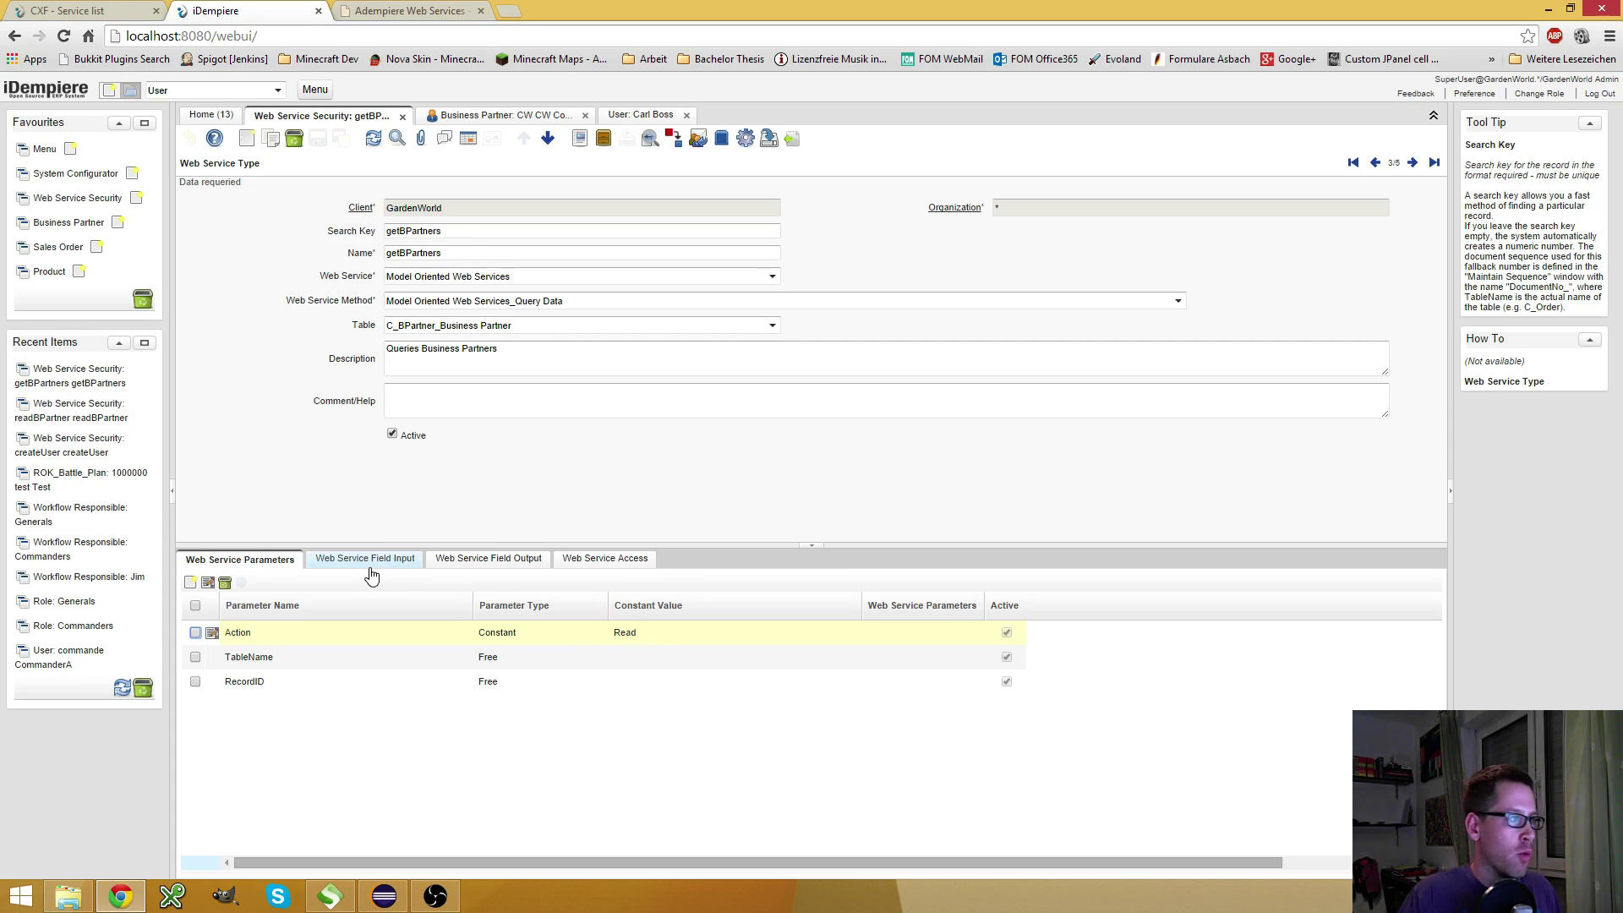
click(400, 574)
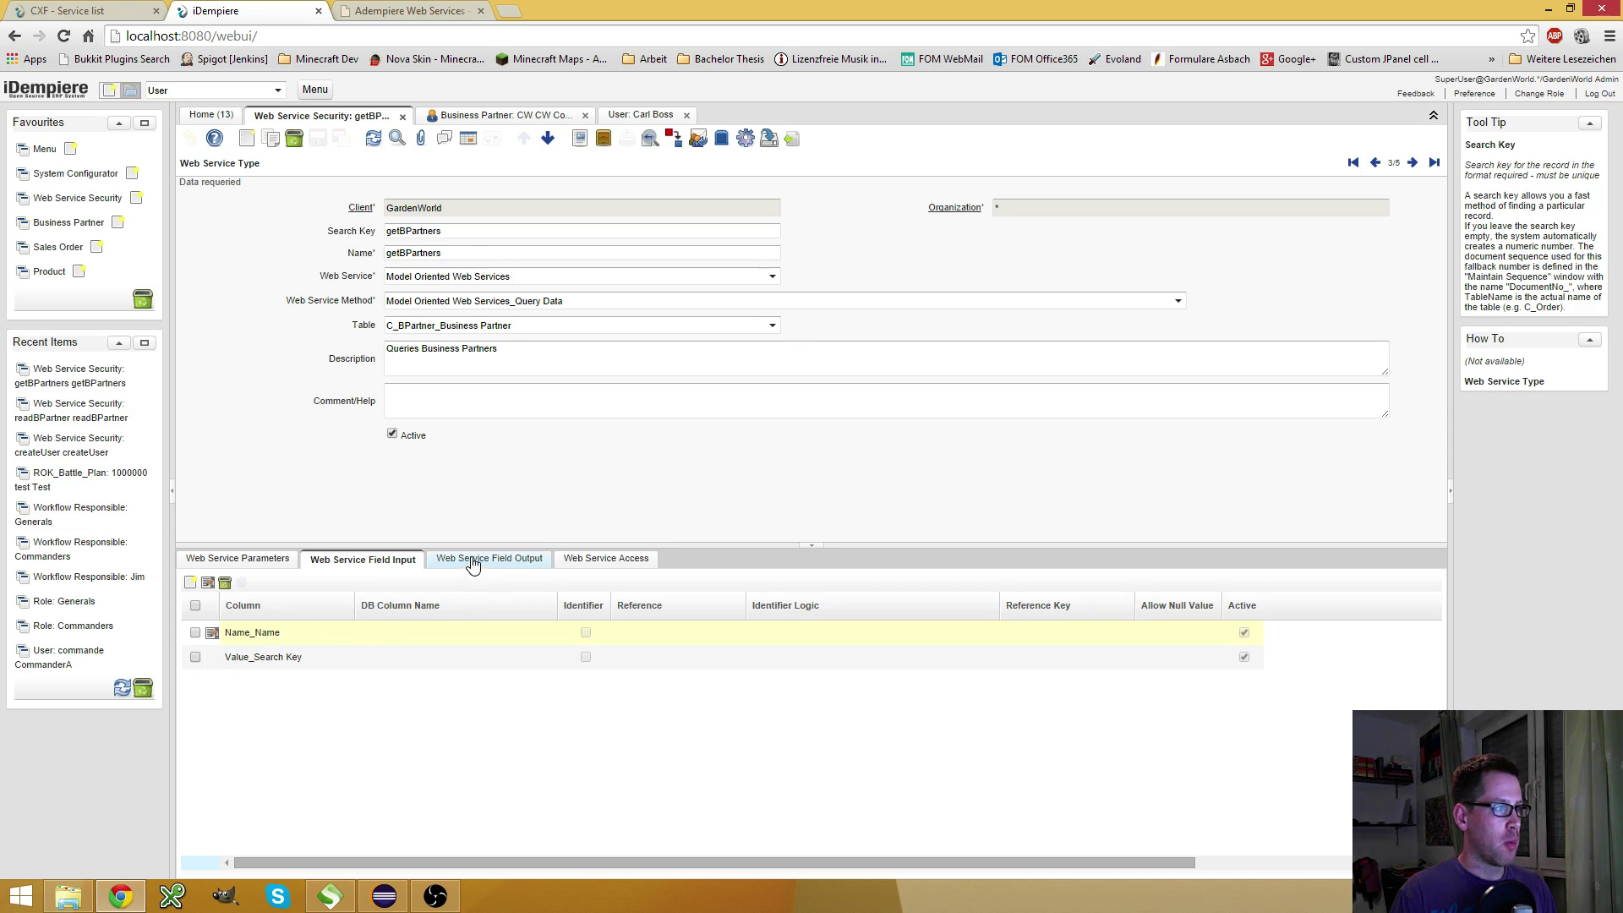
click(533, 560)
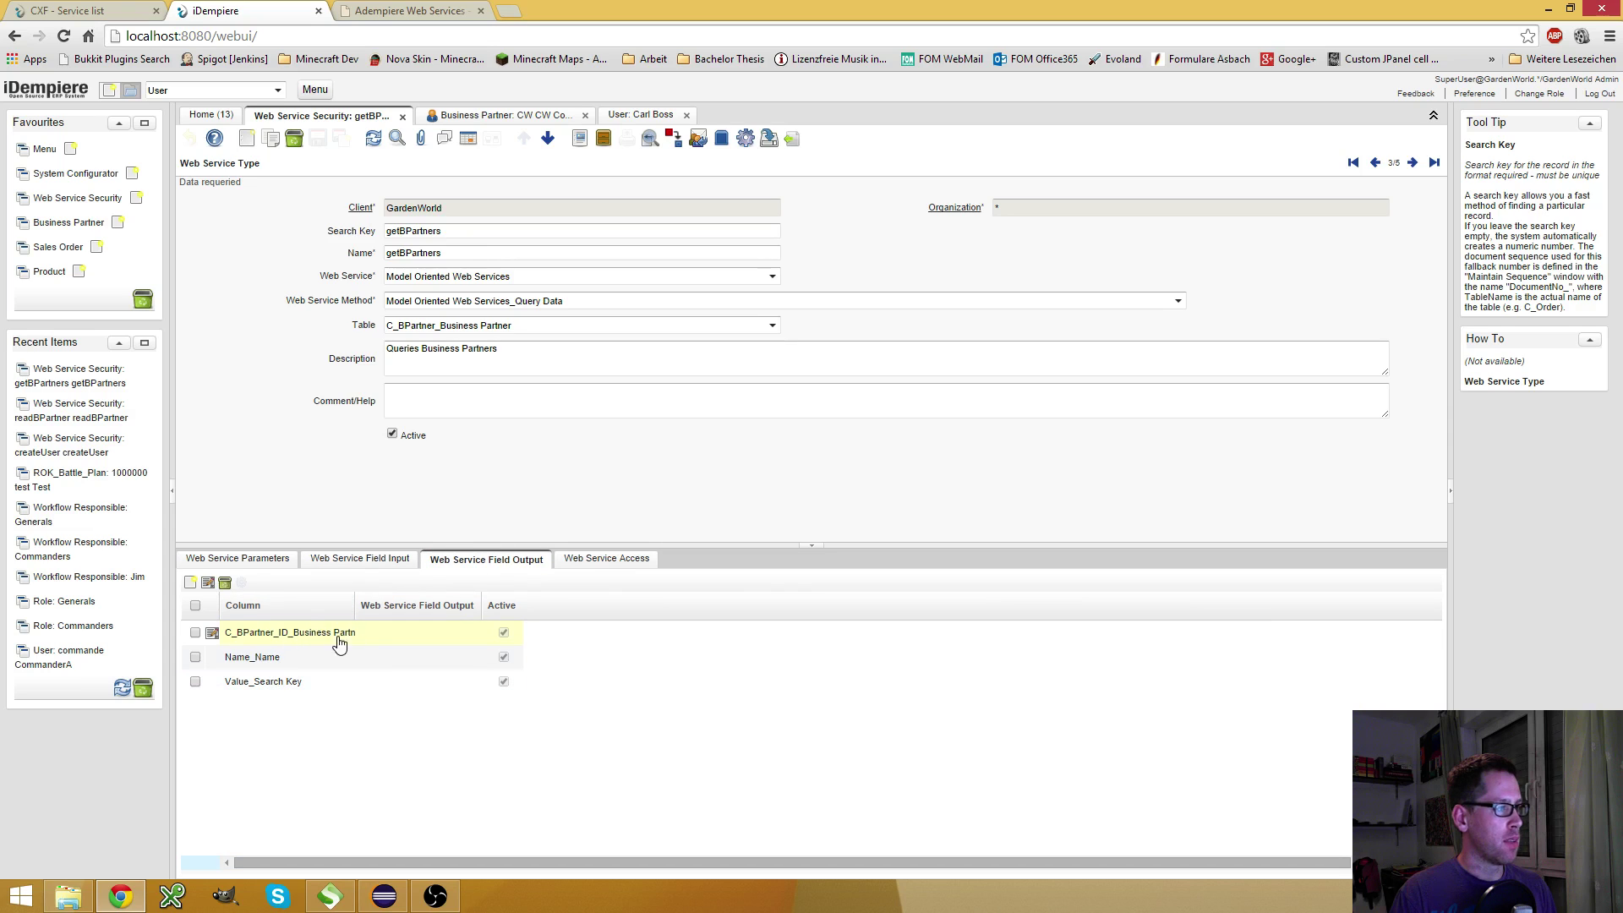
click(592, 560)
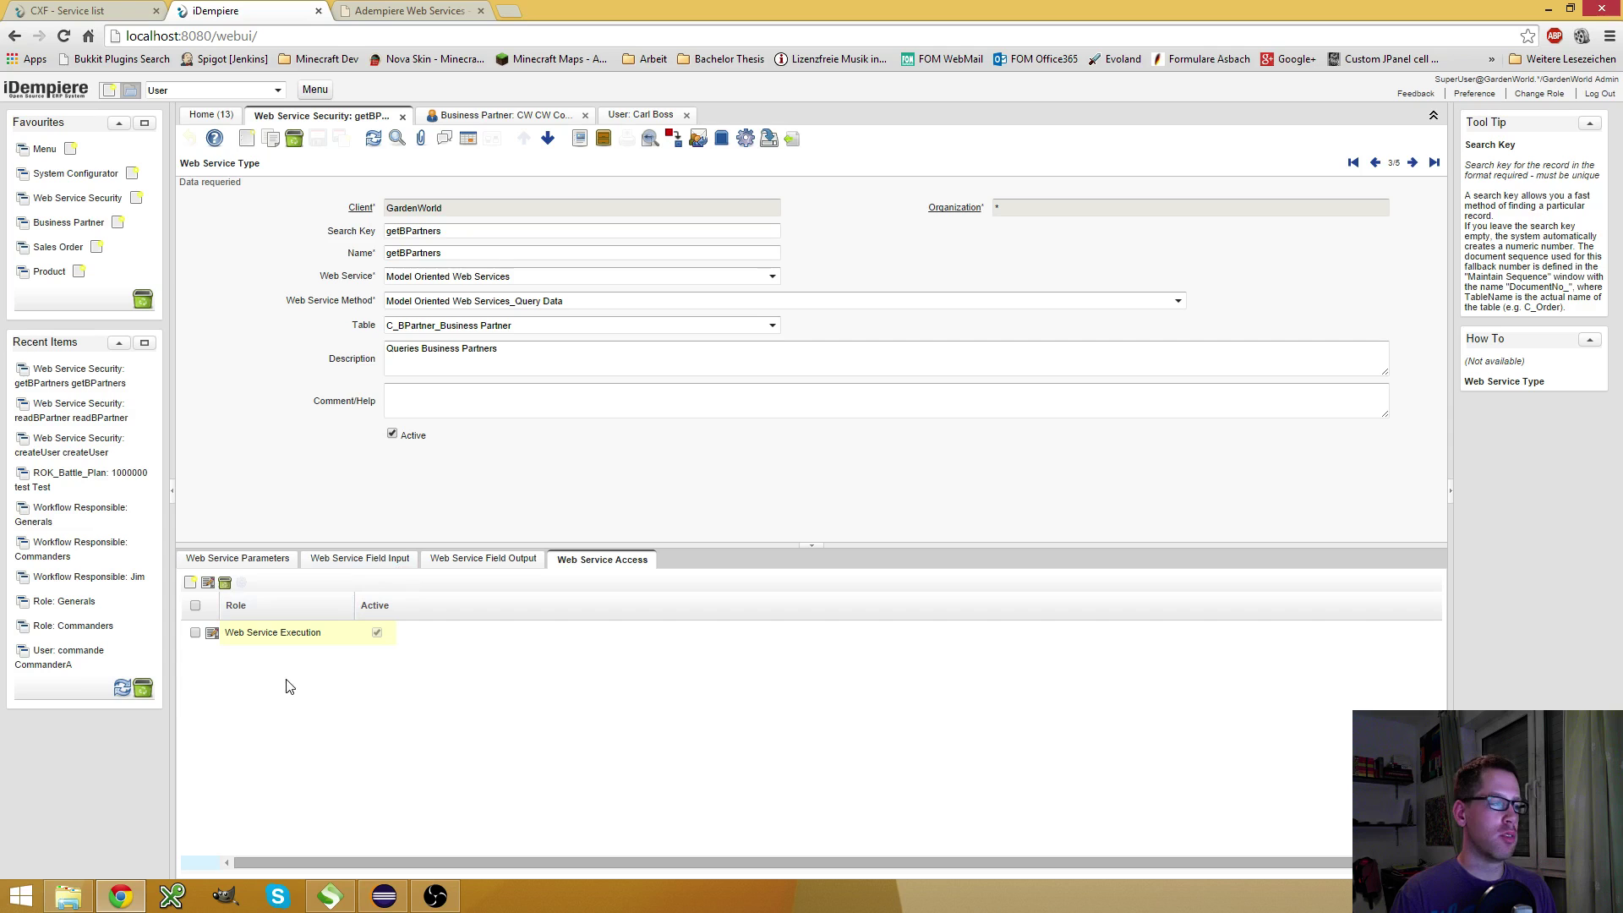
Paste getBPartners as the SoapUI request's serviceType, checking iDempiere's parameters alongside
click(340, 905)
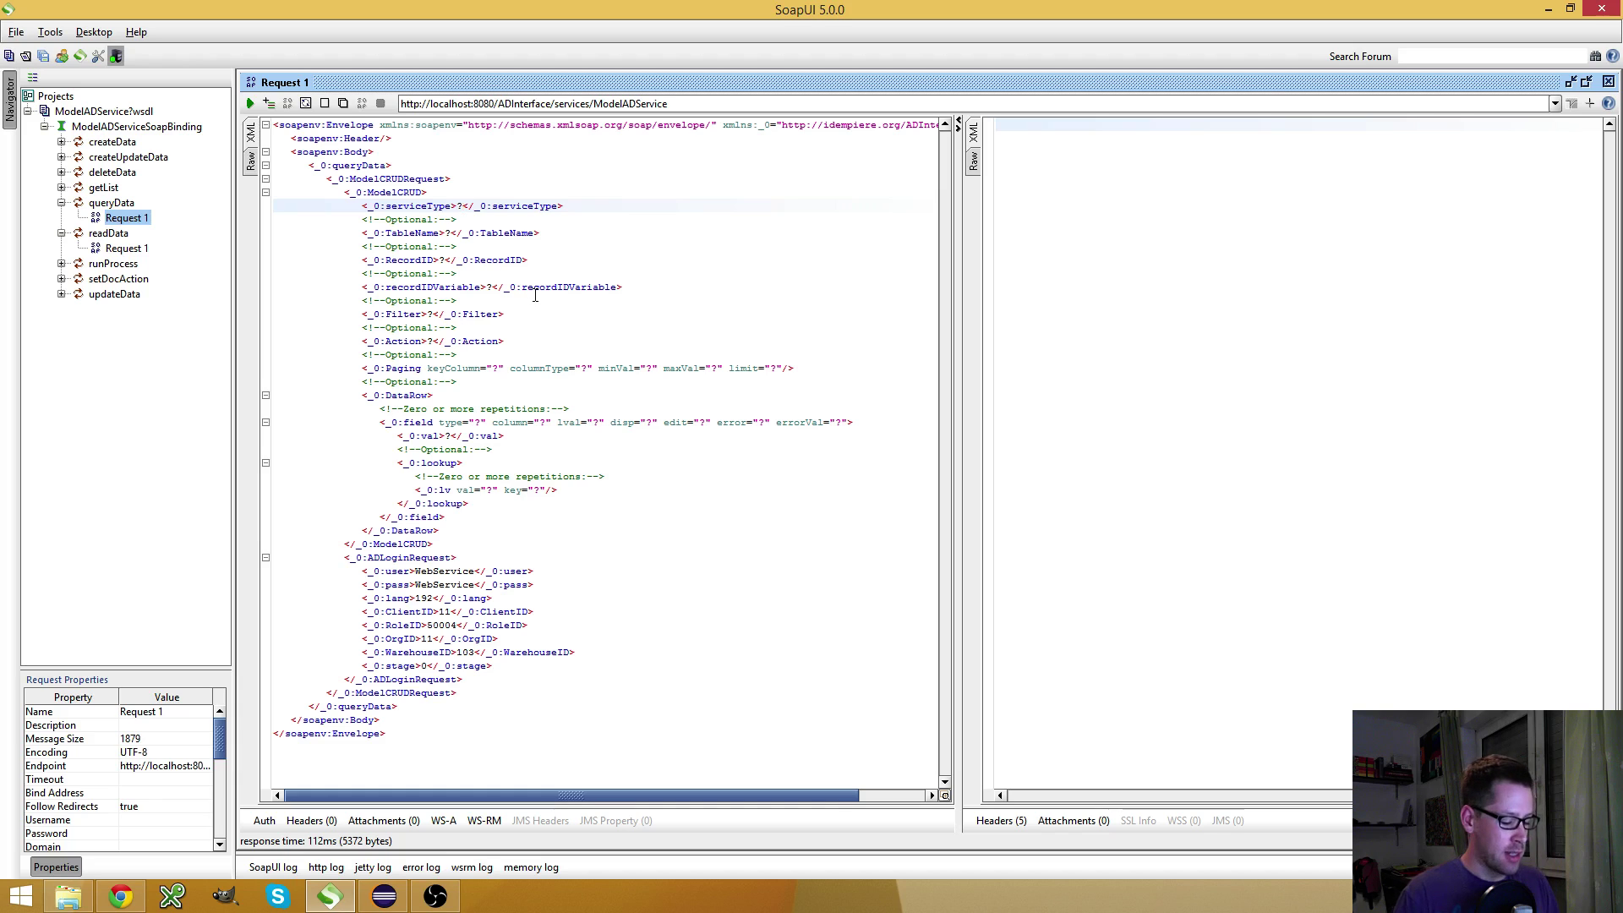
text(getBPartners)
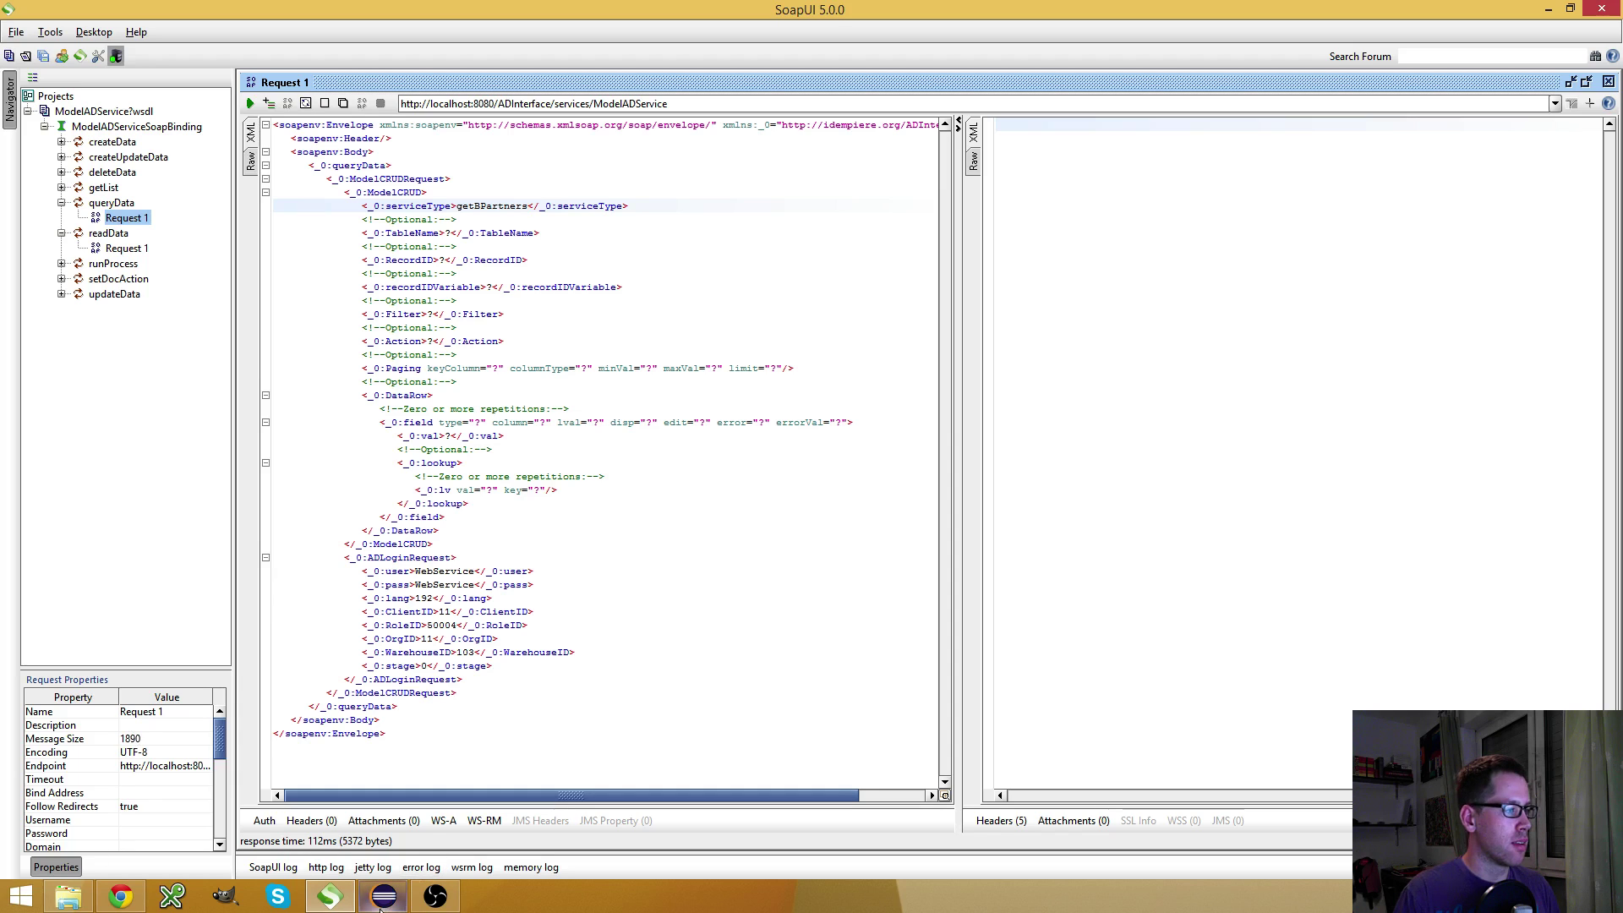
click(122, 896)
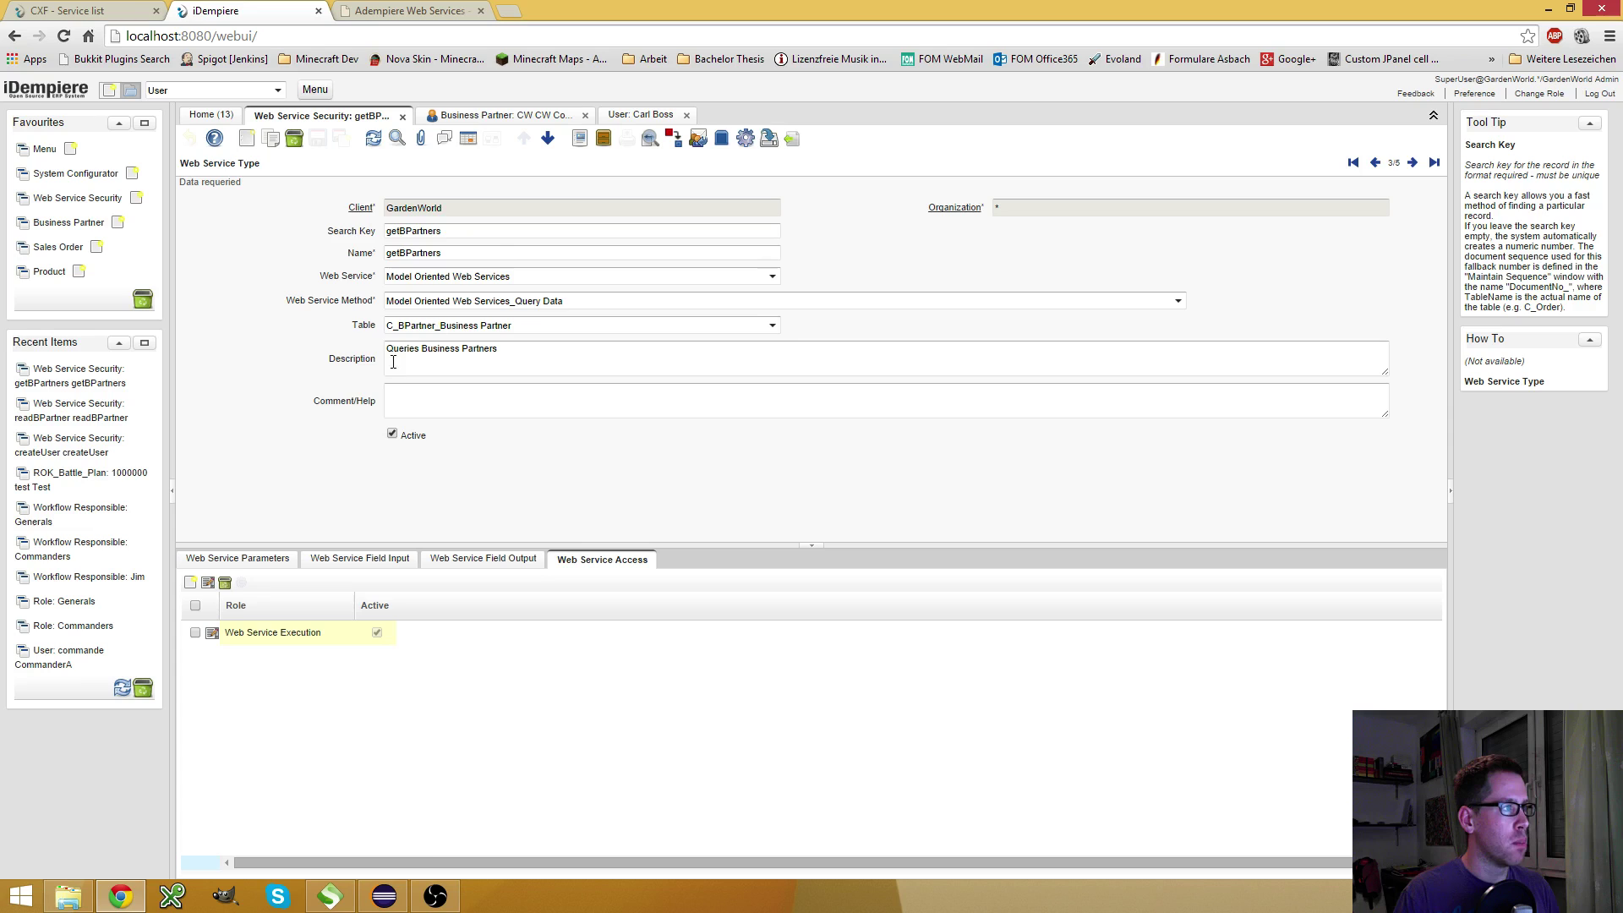
click(364, 565)
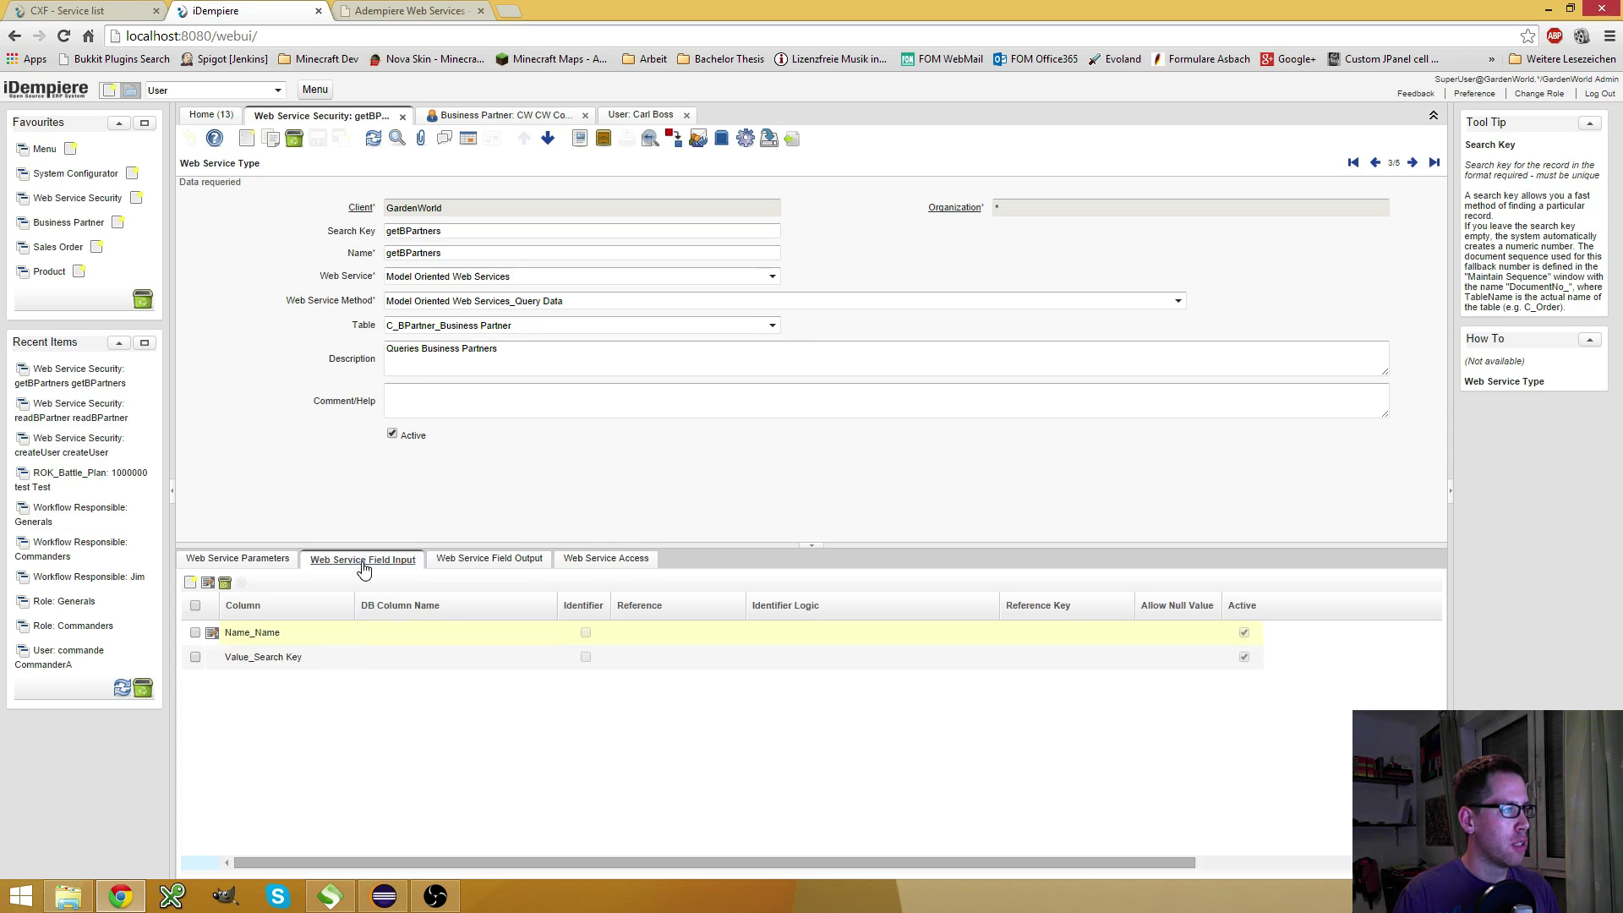
click(254, 561)
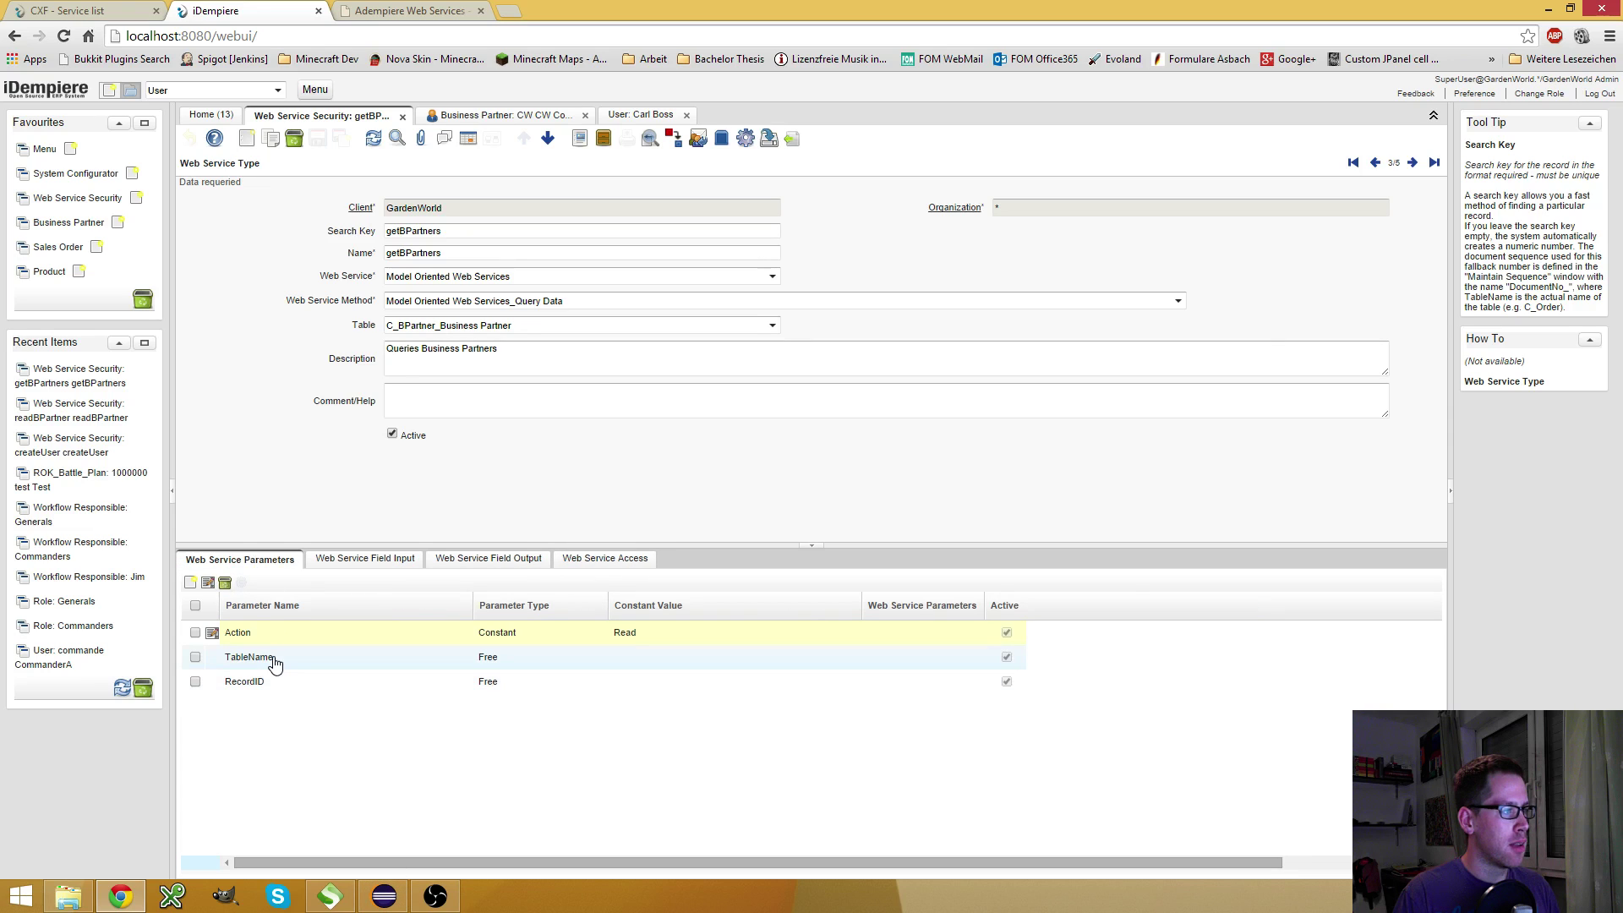
click(330, 896)
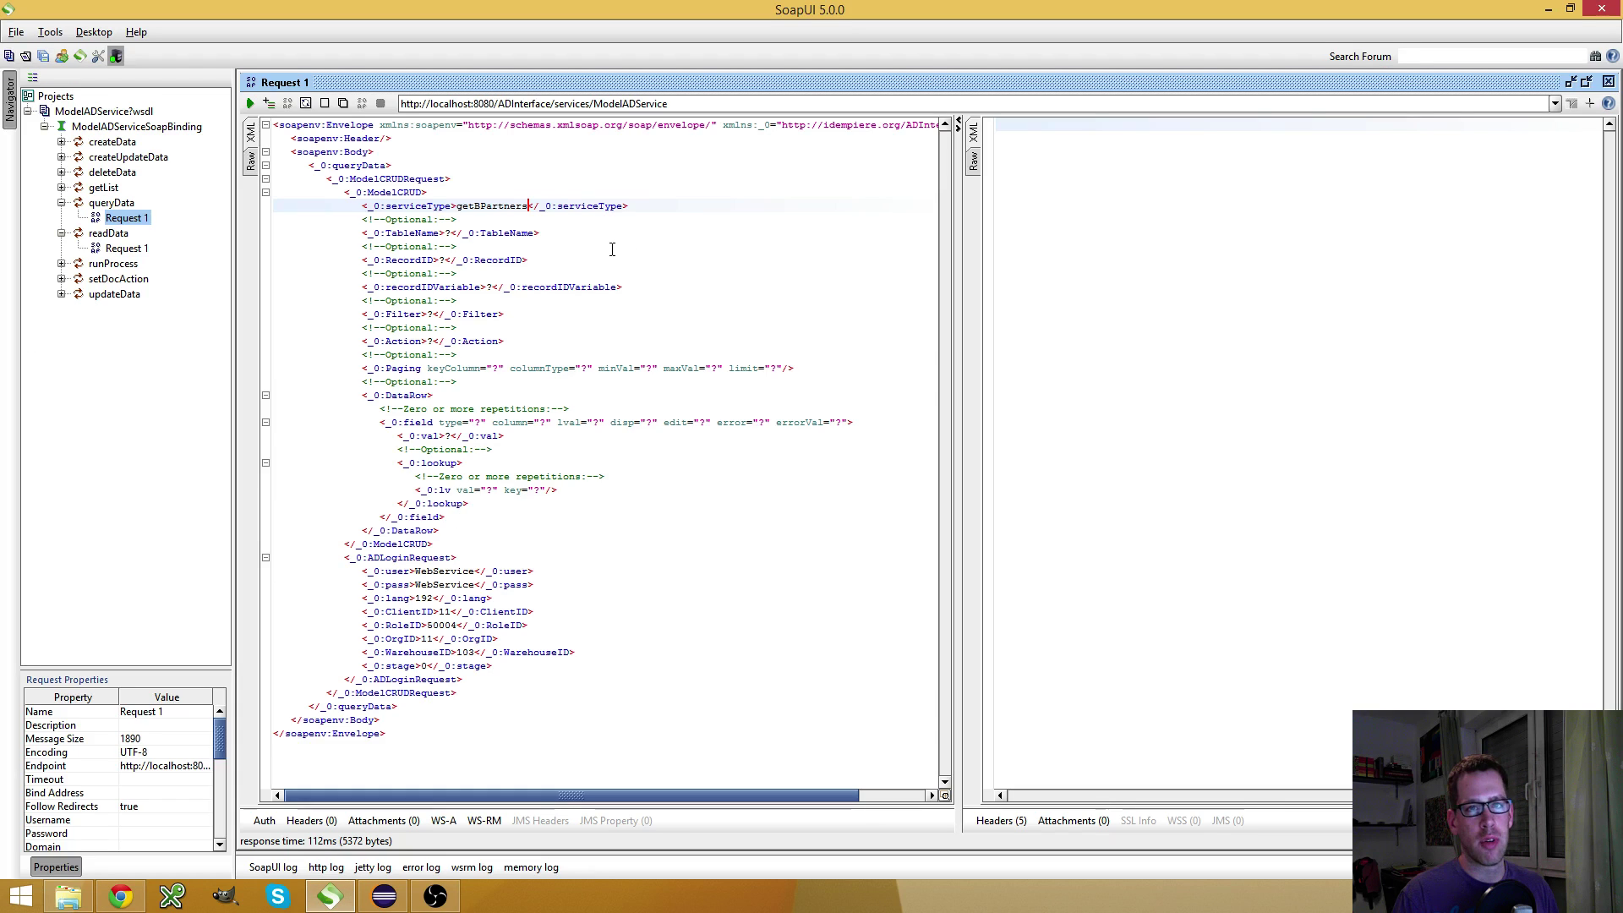
Set TableName to AD_User, remove the optional RecordID-to-DataRow elements, and submit the request
click(444, 232)
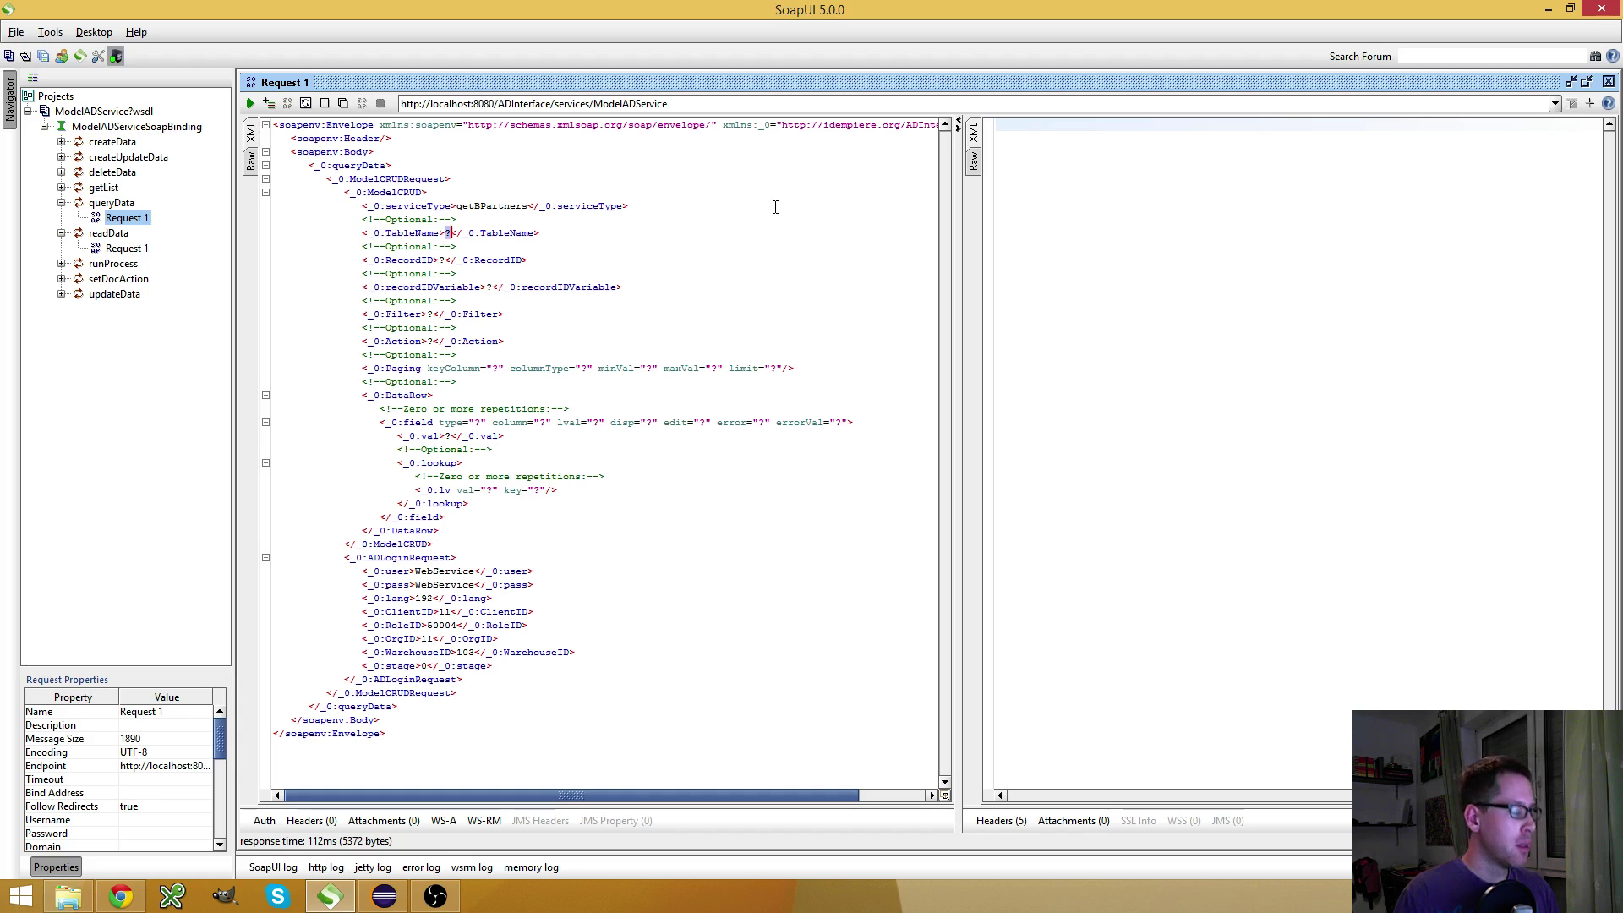
key(Delete)
text(AD_)
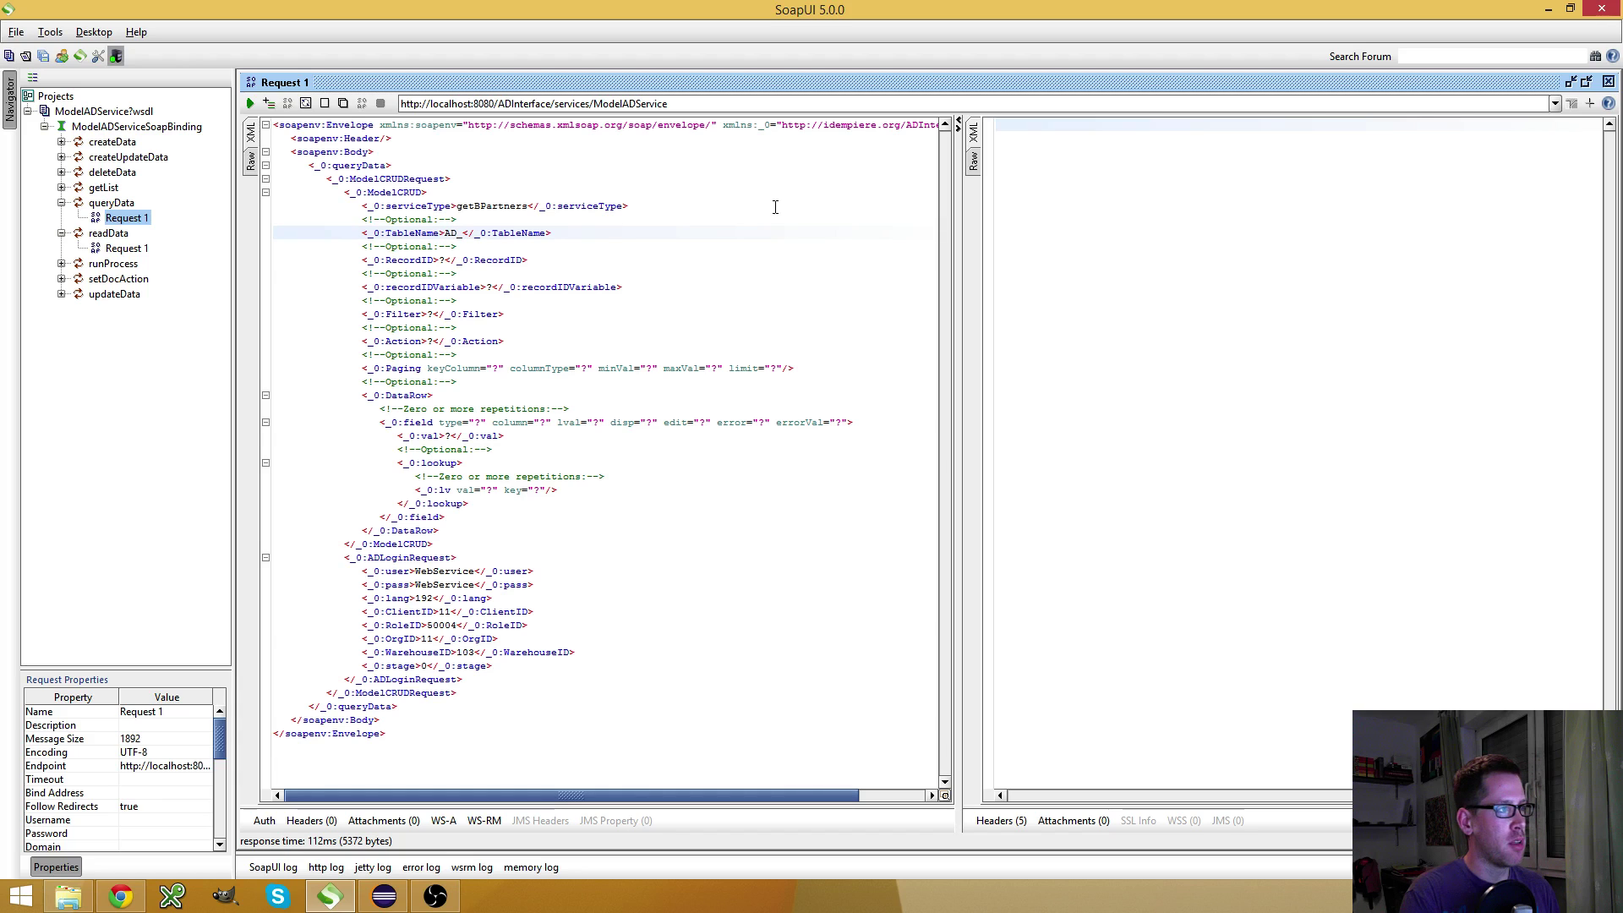
text(User)
key(Down)
key(Home)
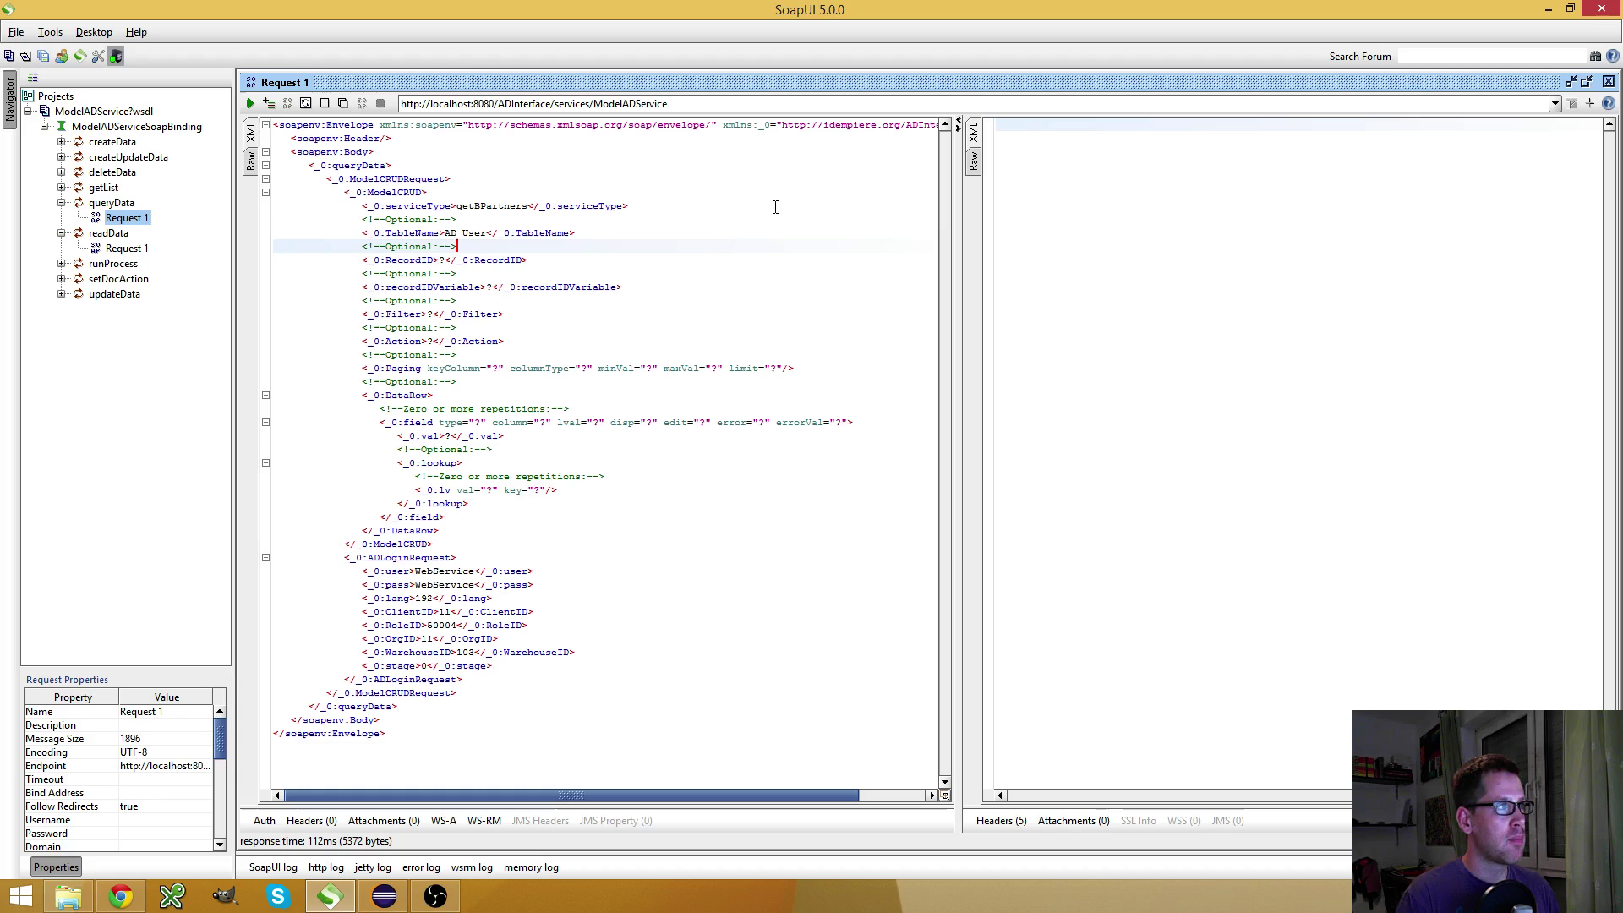
key(shift+Down)
key(shift+Down)
key(shift+Down)
key(shift+Down)
key(shift+Down)
key(shift+Down)
key(shift+Down)
key(shift+Down)
key(shift+Down)
key(shift+Down)
key(shift+Down)
key(shift+Down)
key(shift+Down)
key(shift+Down)
key(shift+Down)
key(shift+Down)
key(shift+Down)
key(shift+Down)
key(shift+Down)
key(shift+Down)
key(shift+Down)
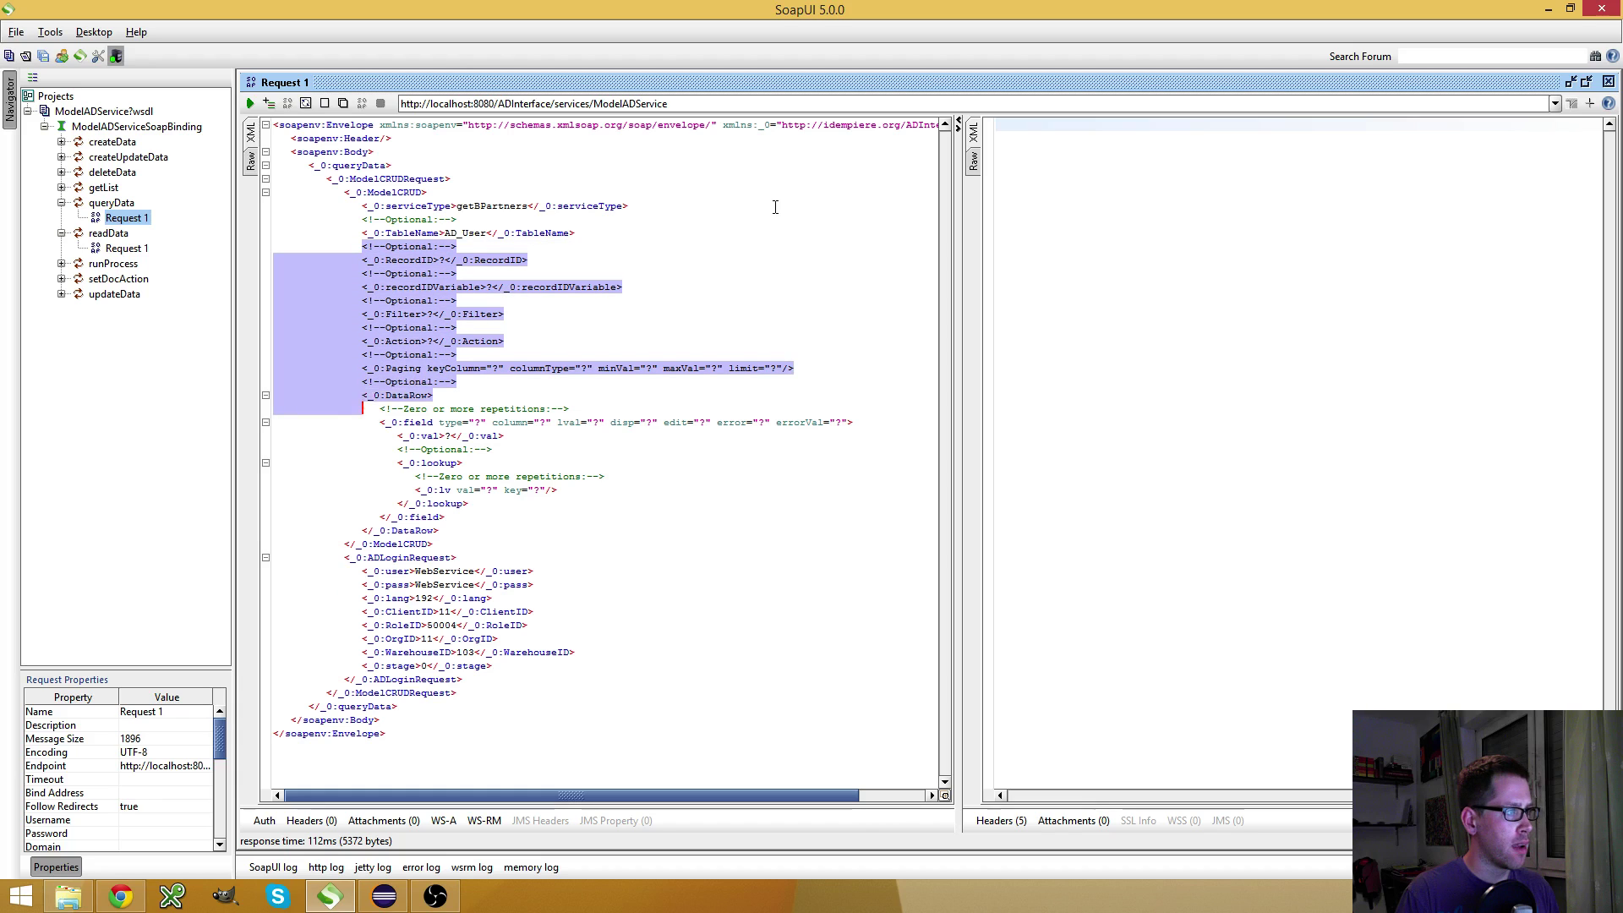
key(shift+End)
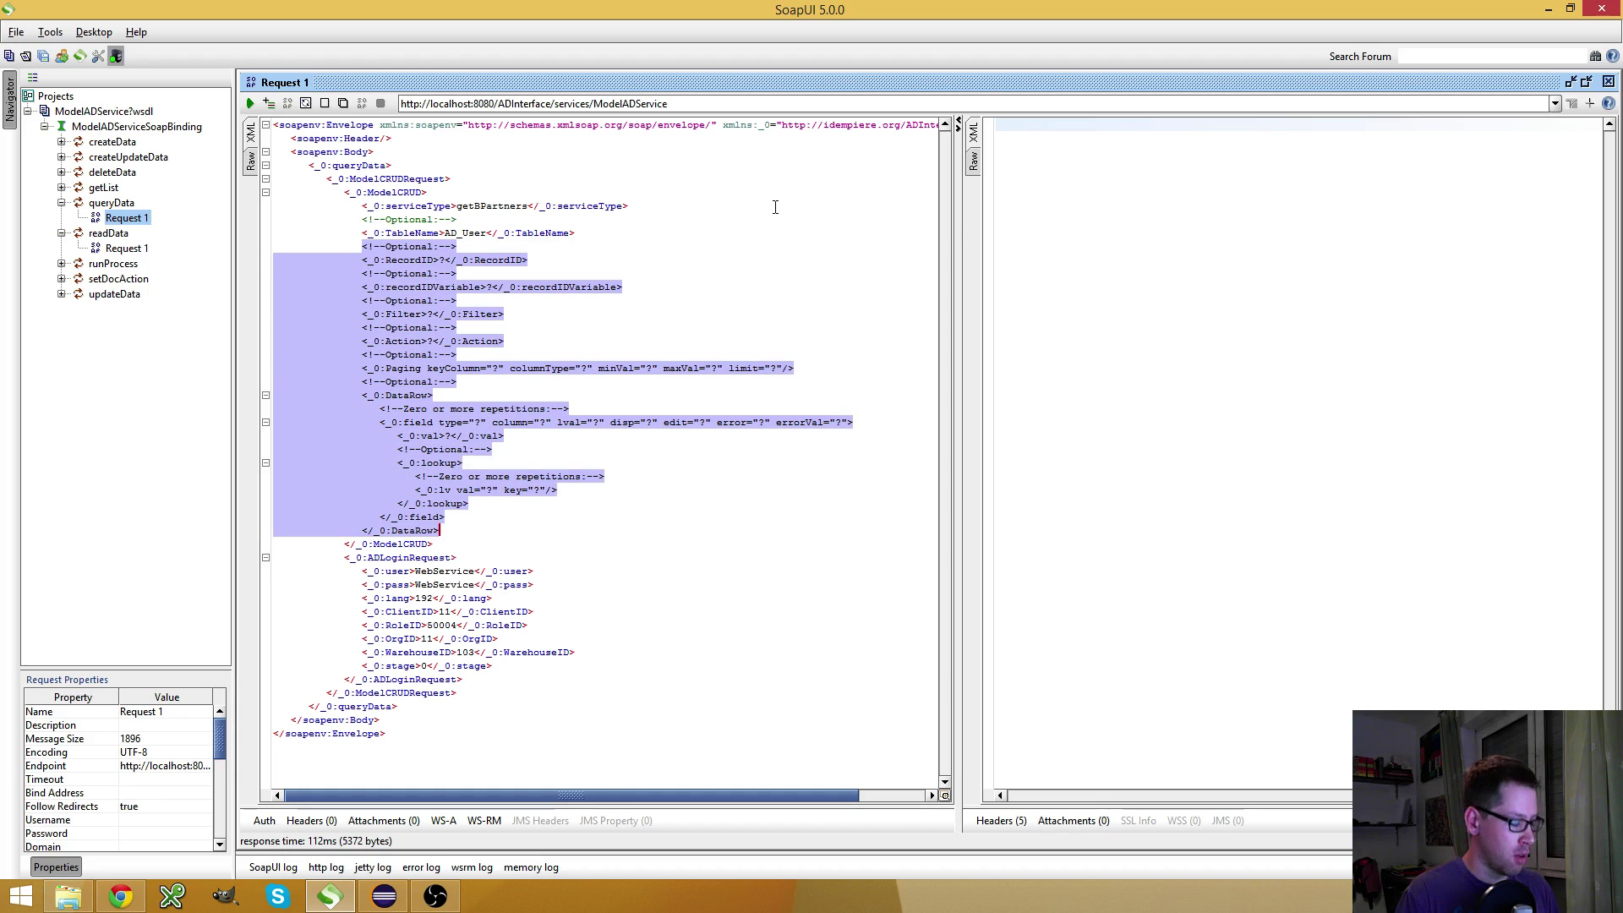
key(Delete)
click(250, 103)
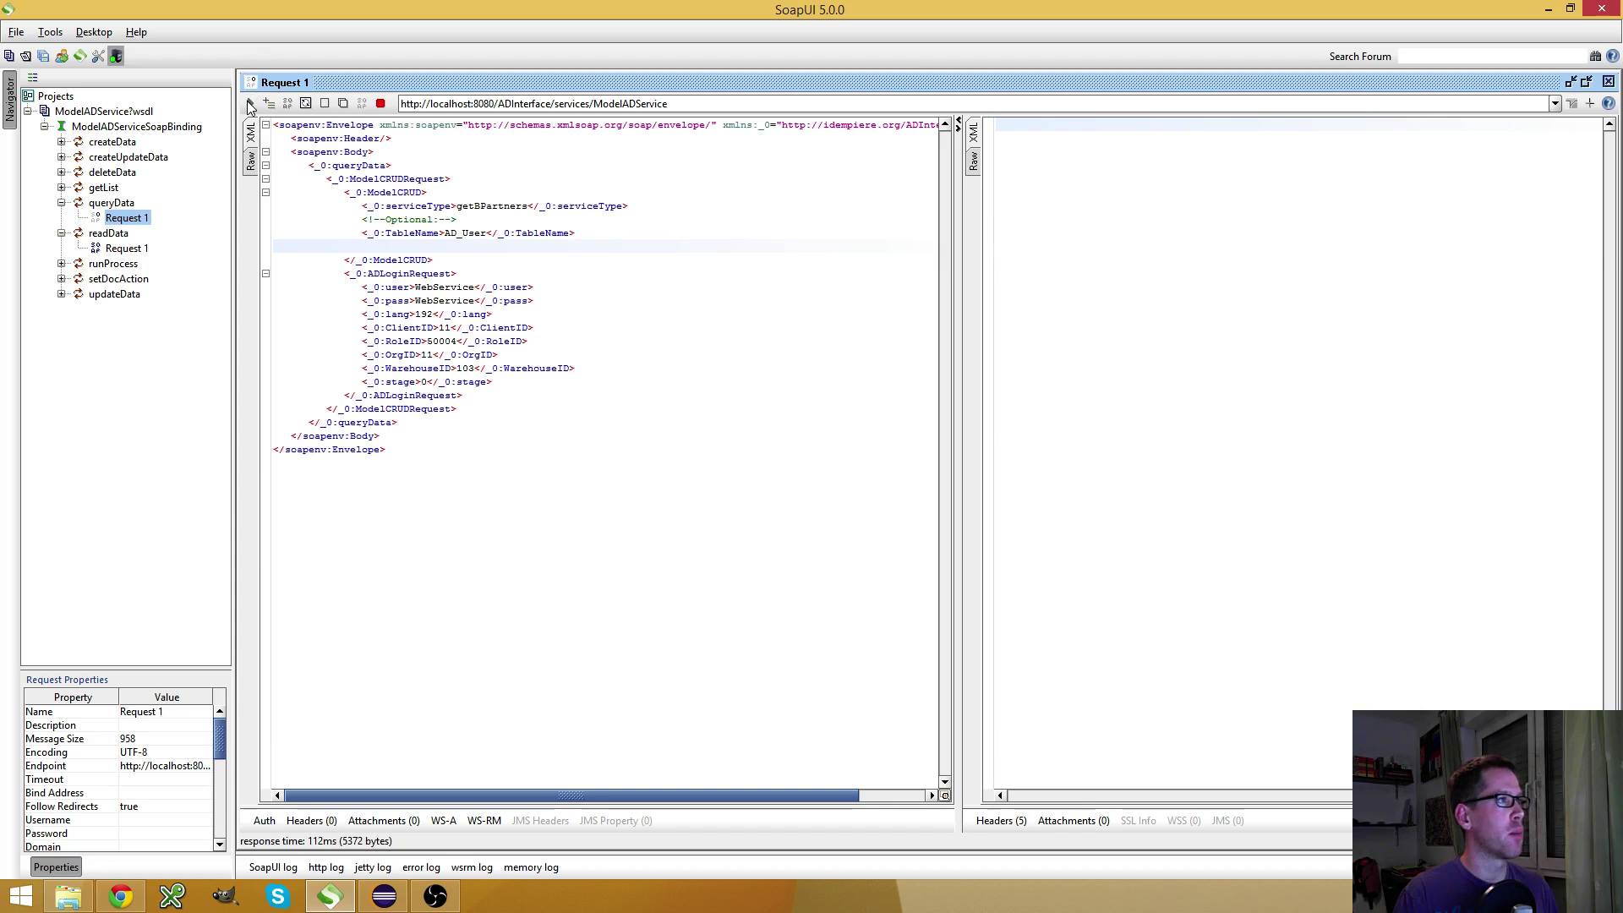
Inspect the returned rows, then undo to restore the deleted optional request elements
drag(1194, 260, 1338, 649)
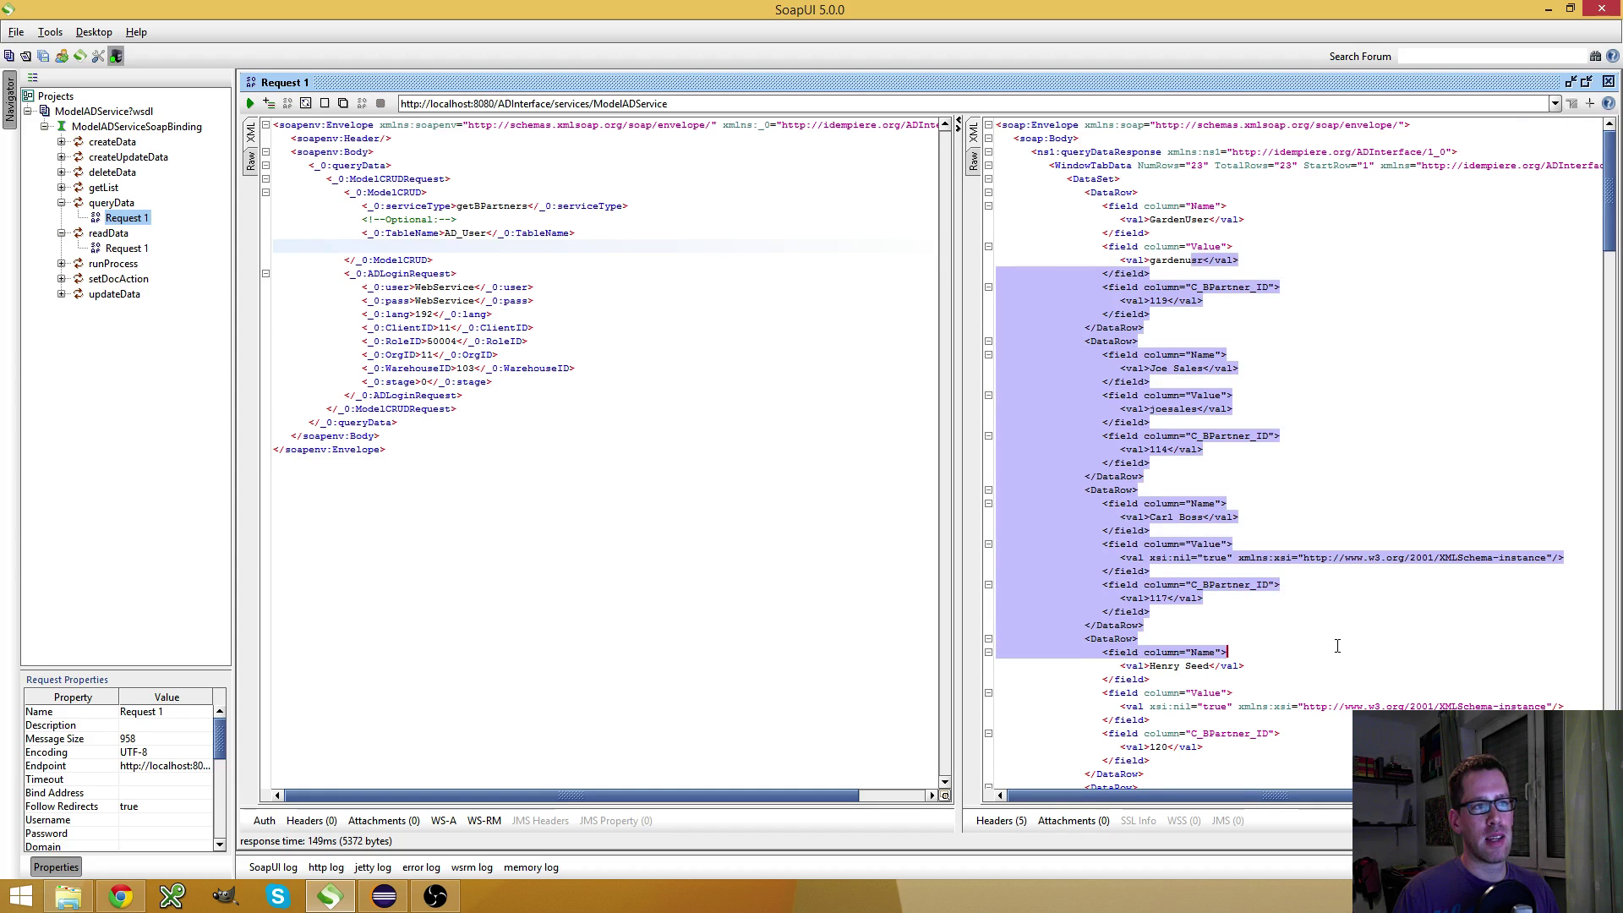
click(1338, 650)
click(407, 245)
key(ctrl+z)
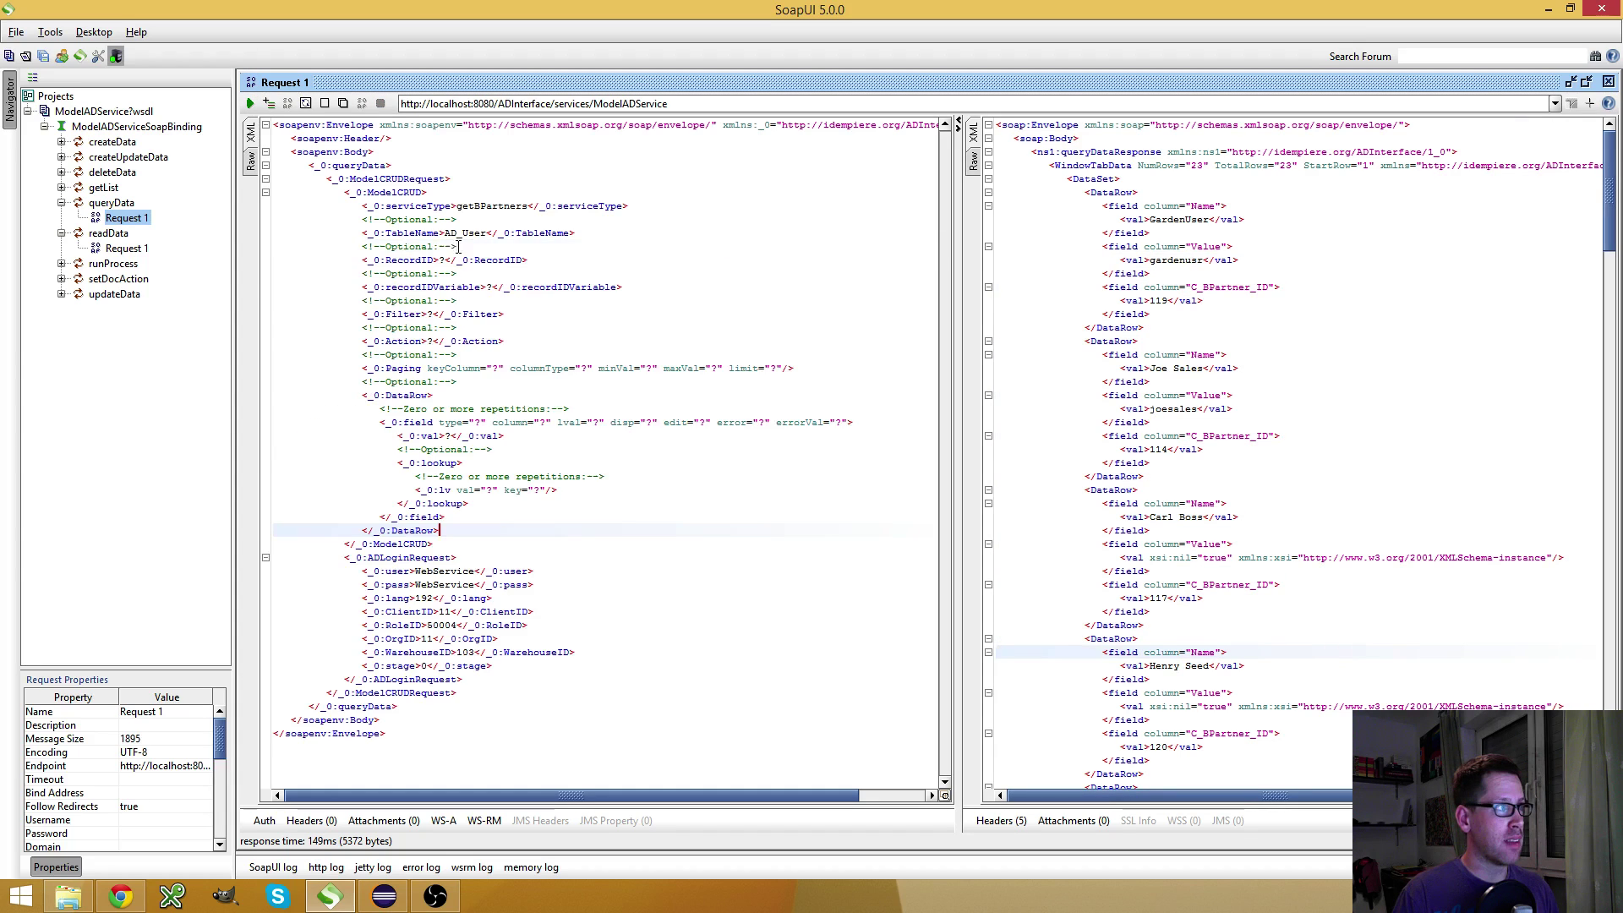
click(610, 238)
triple_click(610, 237)
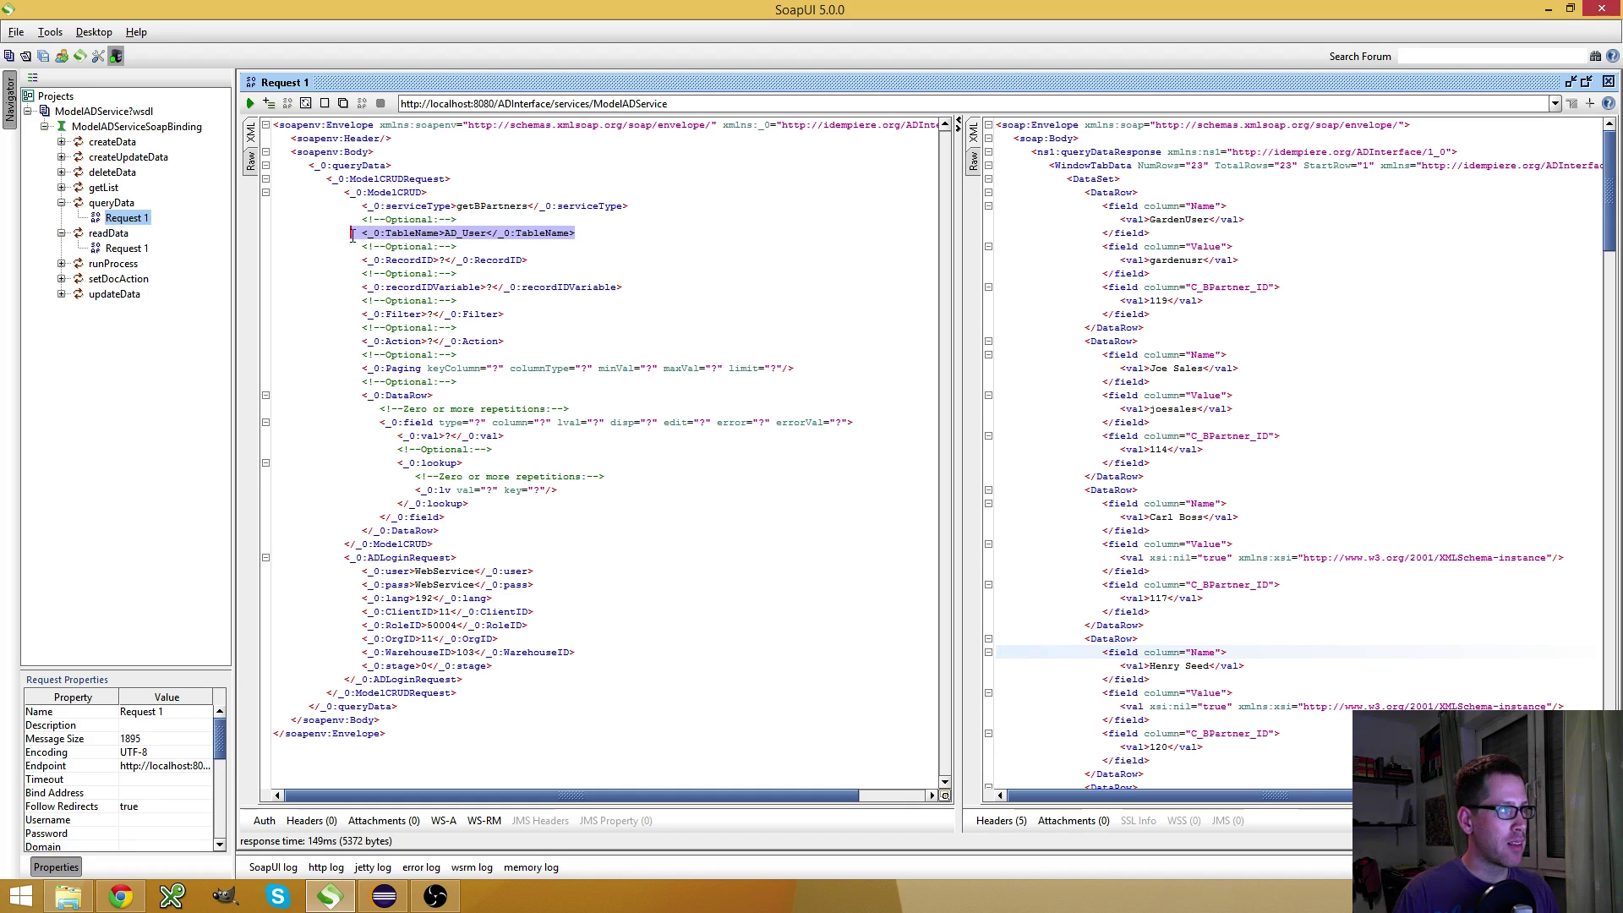
key(alt+Tab)
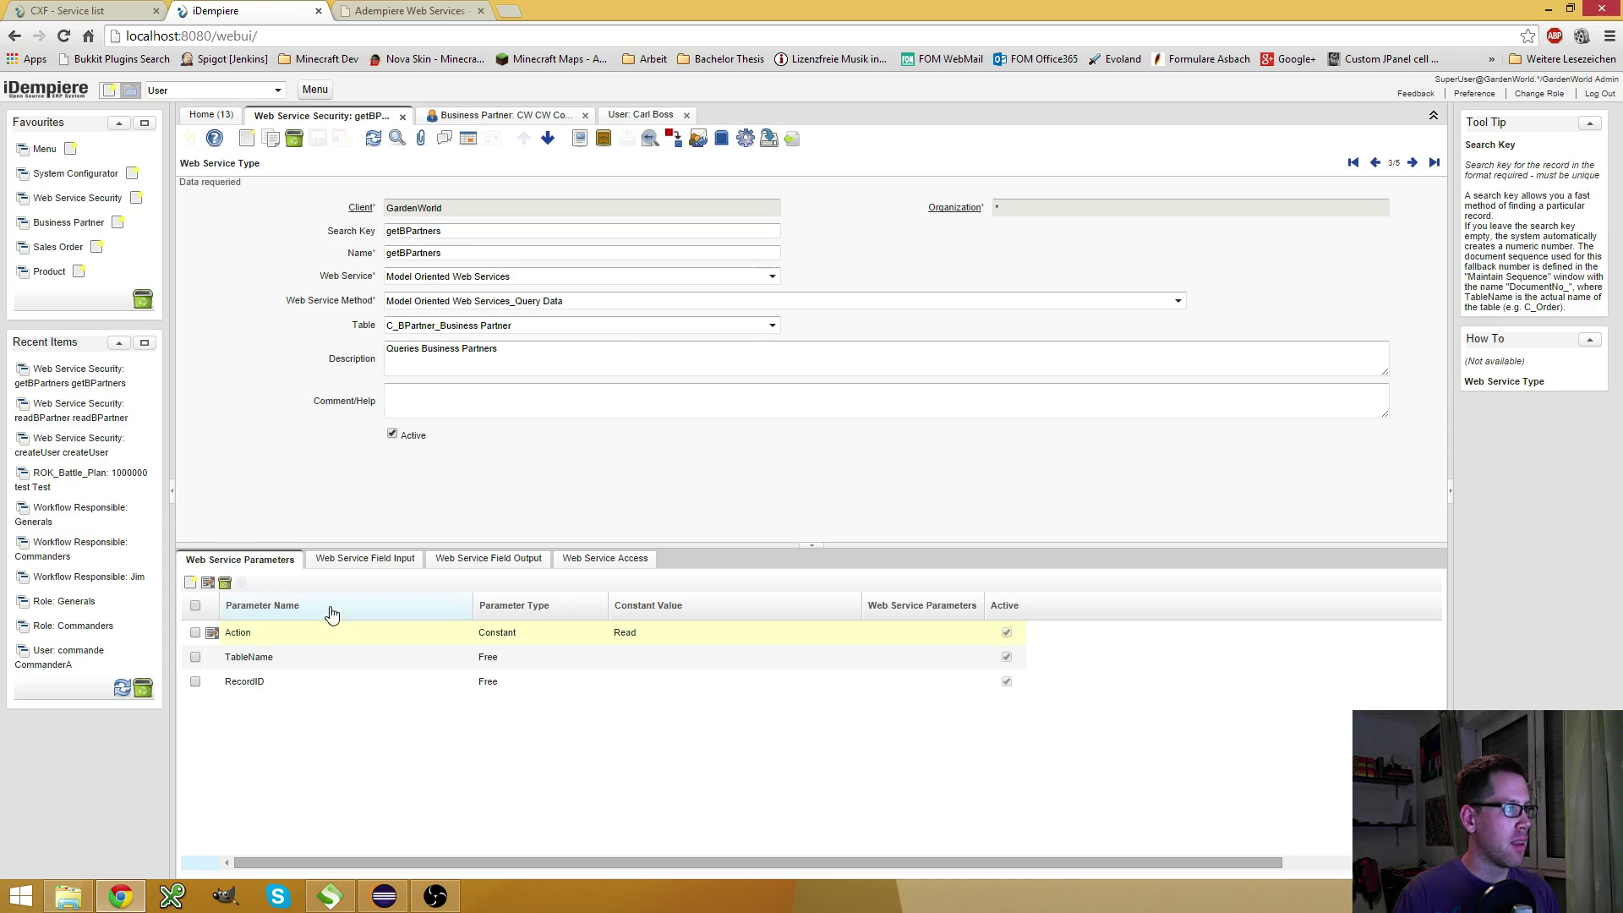
Make the RecordID parameter a Constant with value C_BPartner and save the row
click(497, 690)
click(505, 694)
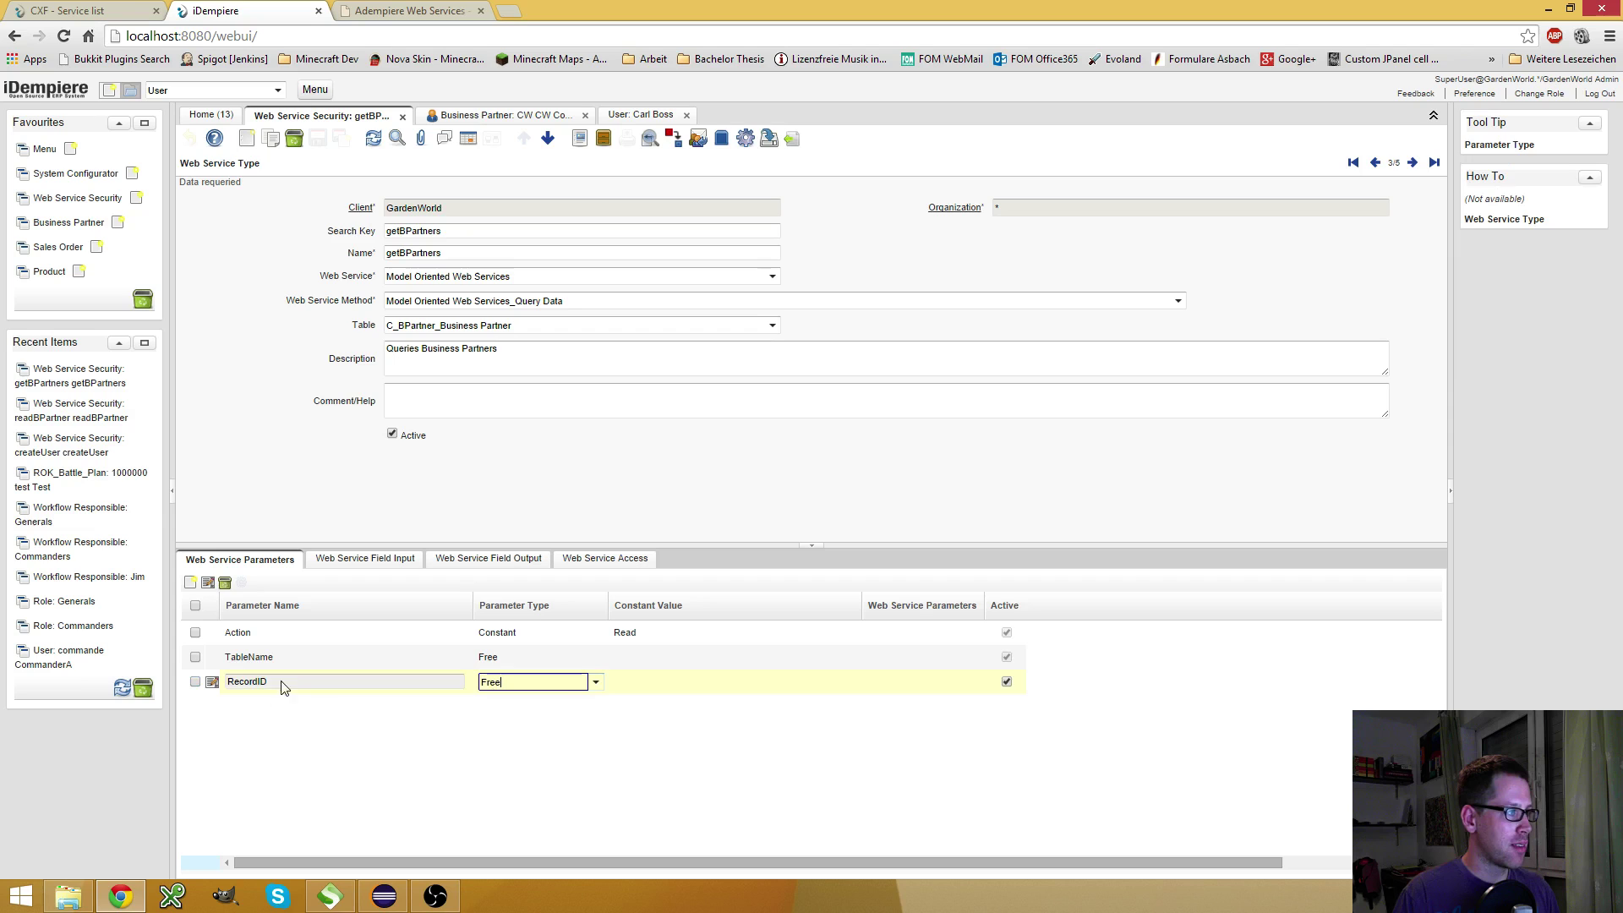
click(594, 681)
click(525, 698)
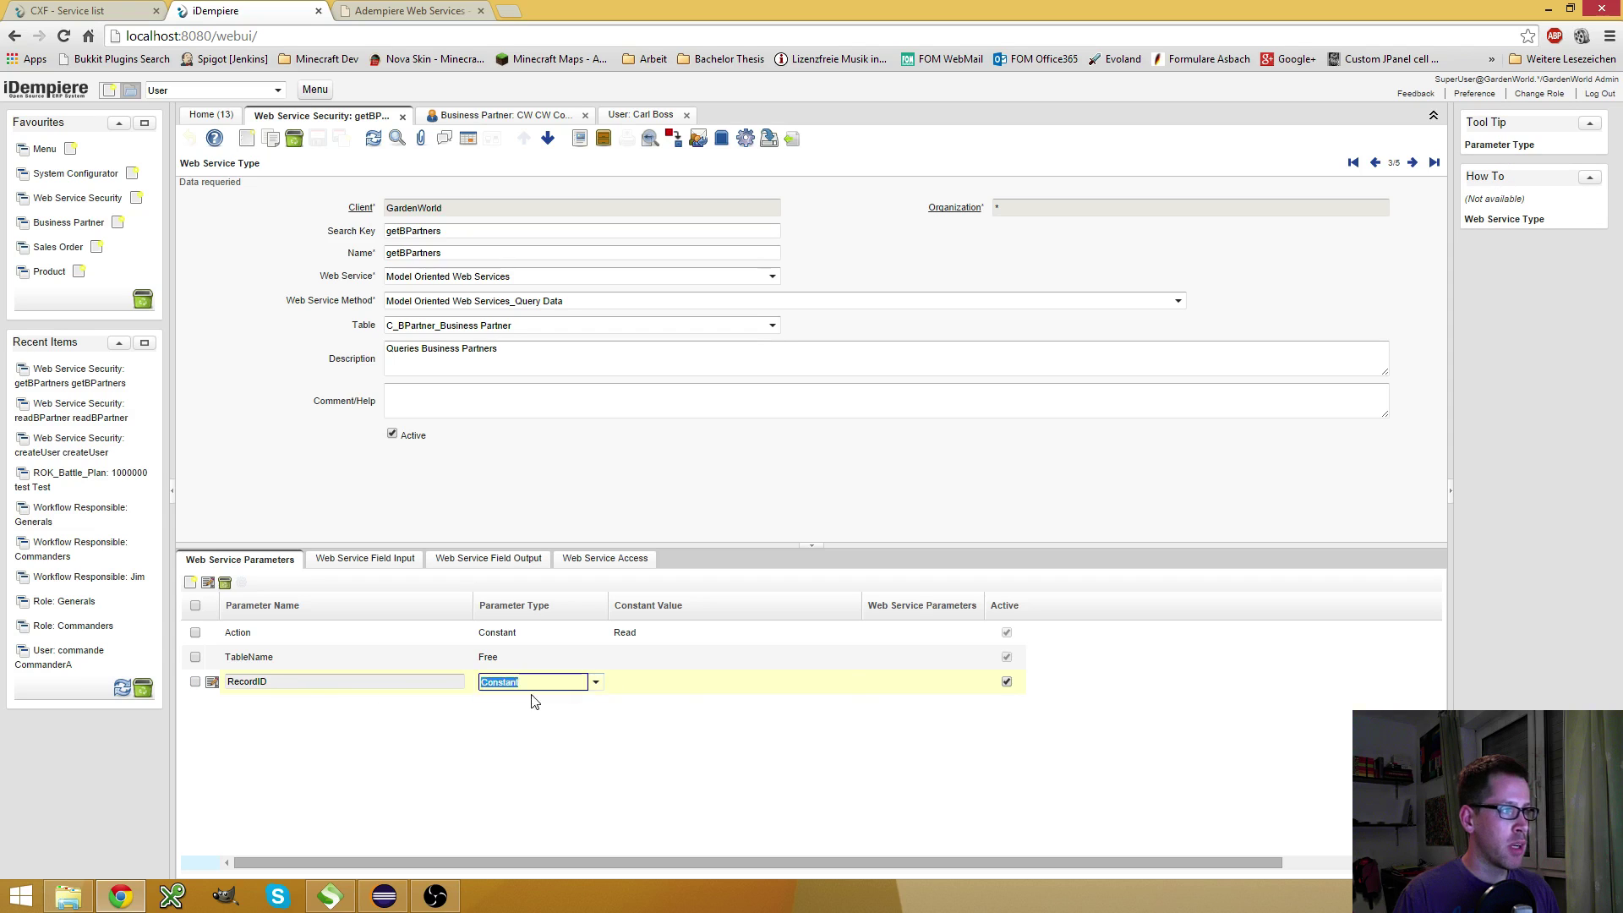
click(783, 681)
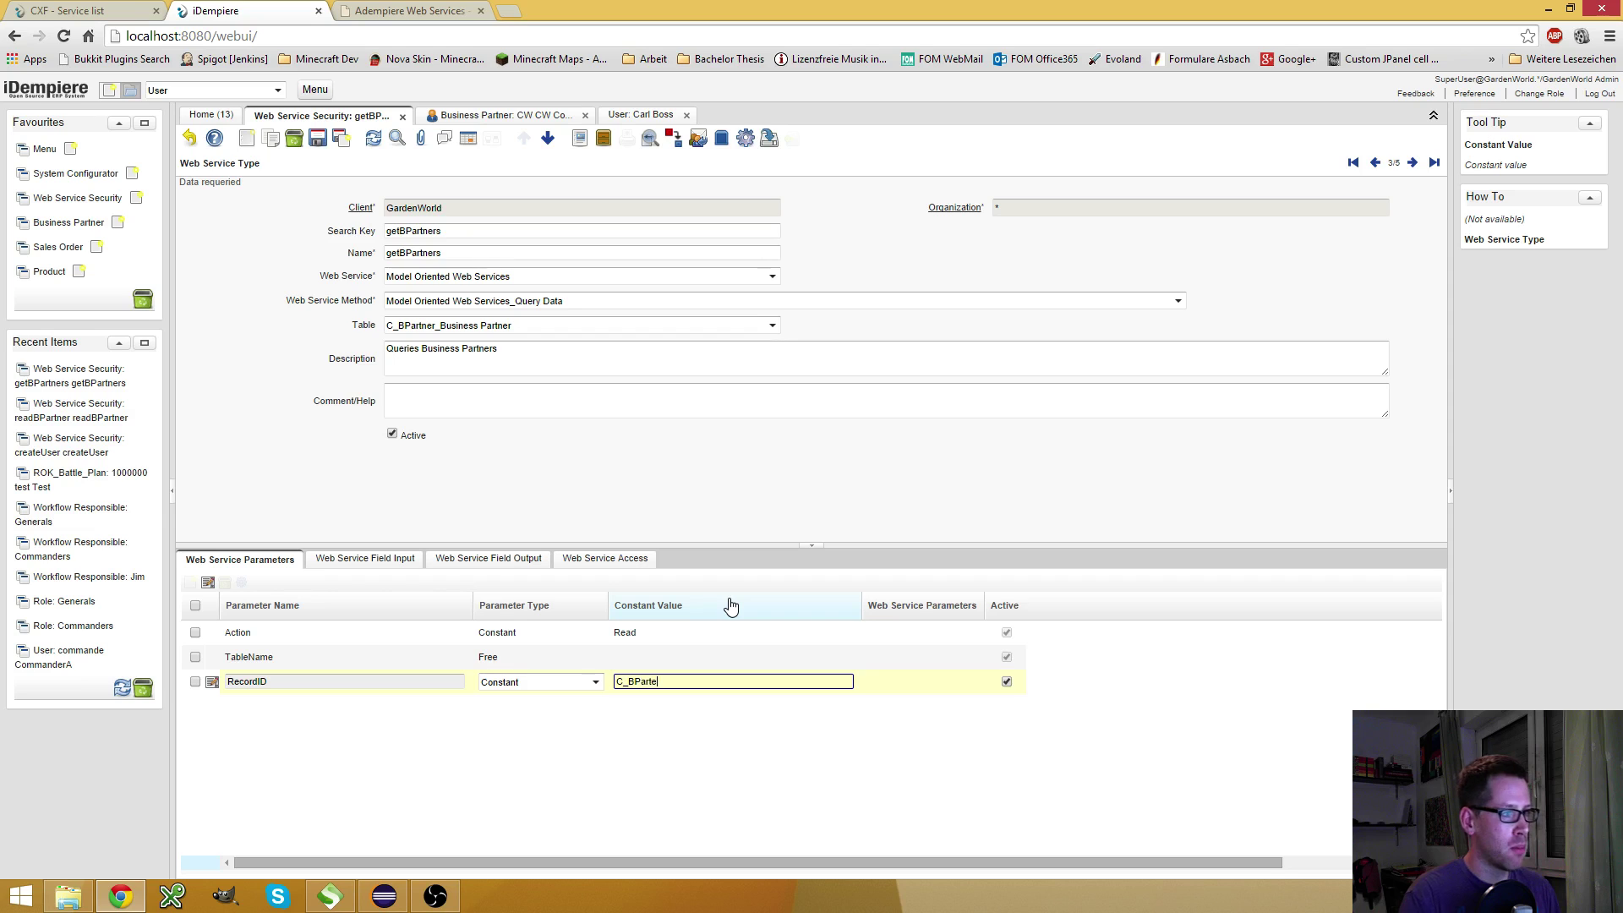
text(C_BPartner)
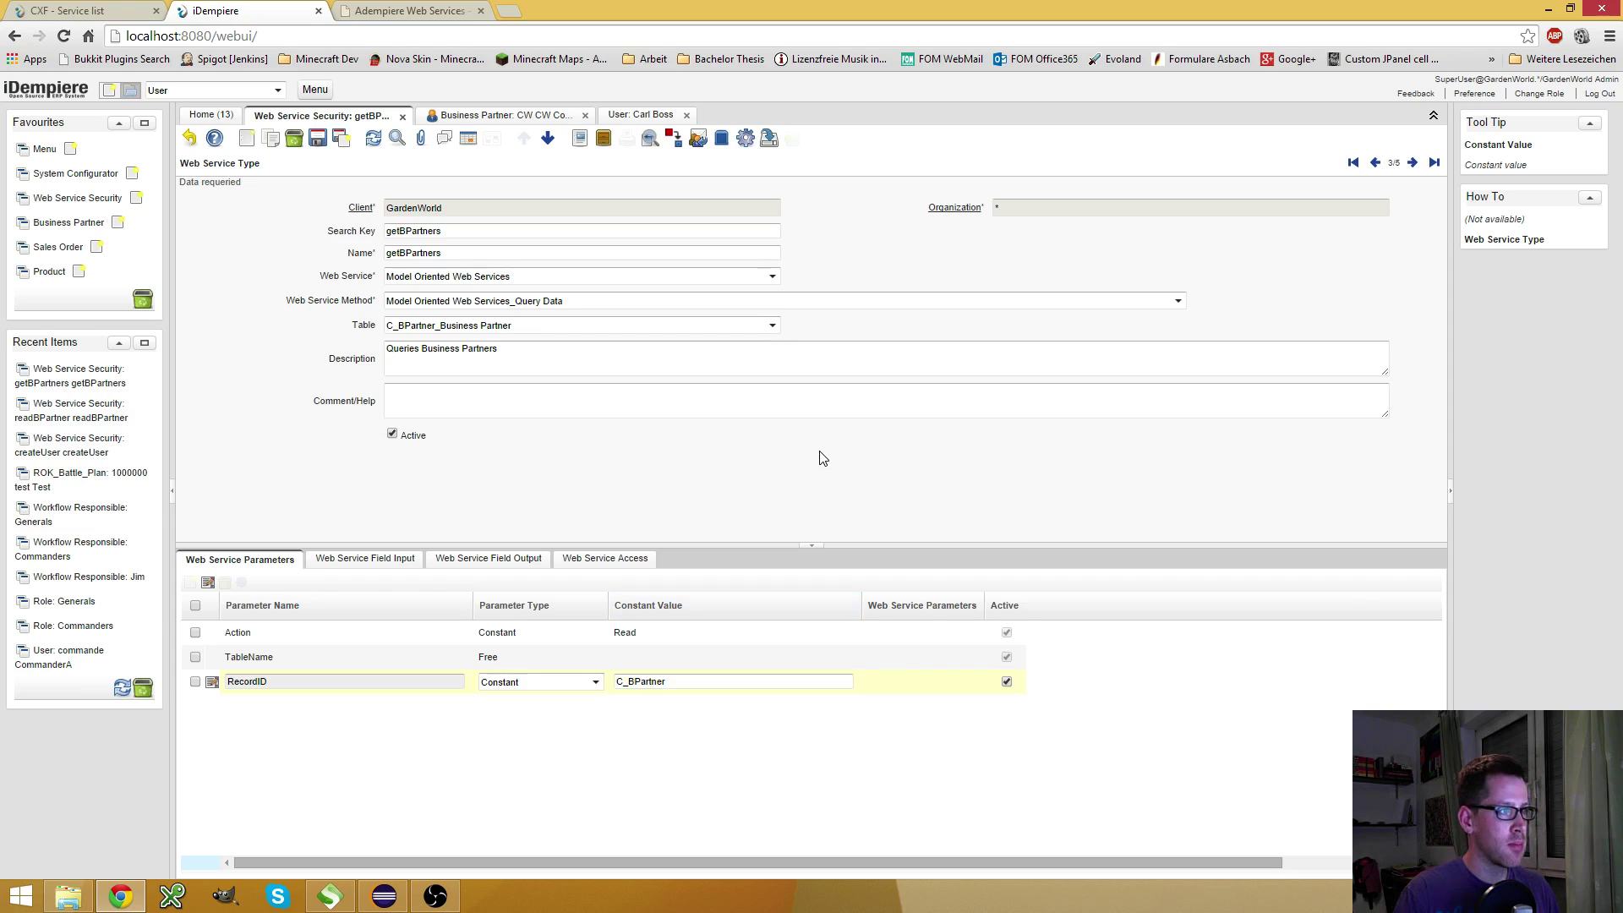
click(578, 658)
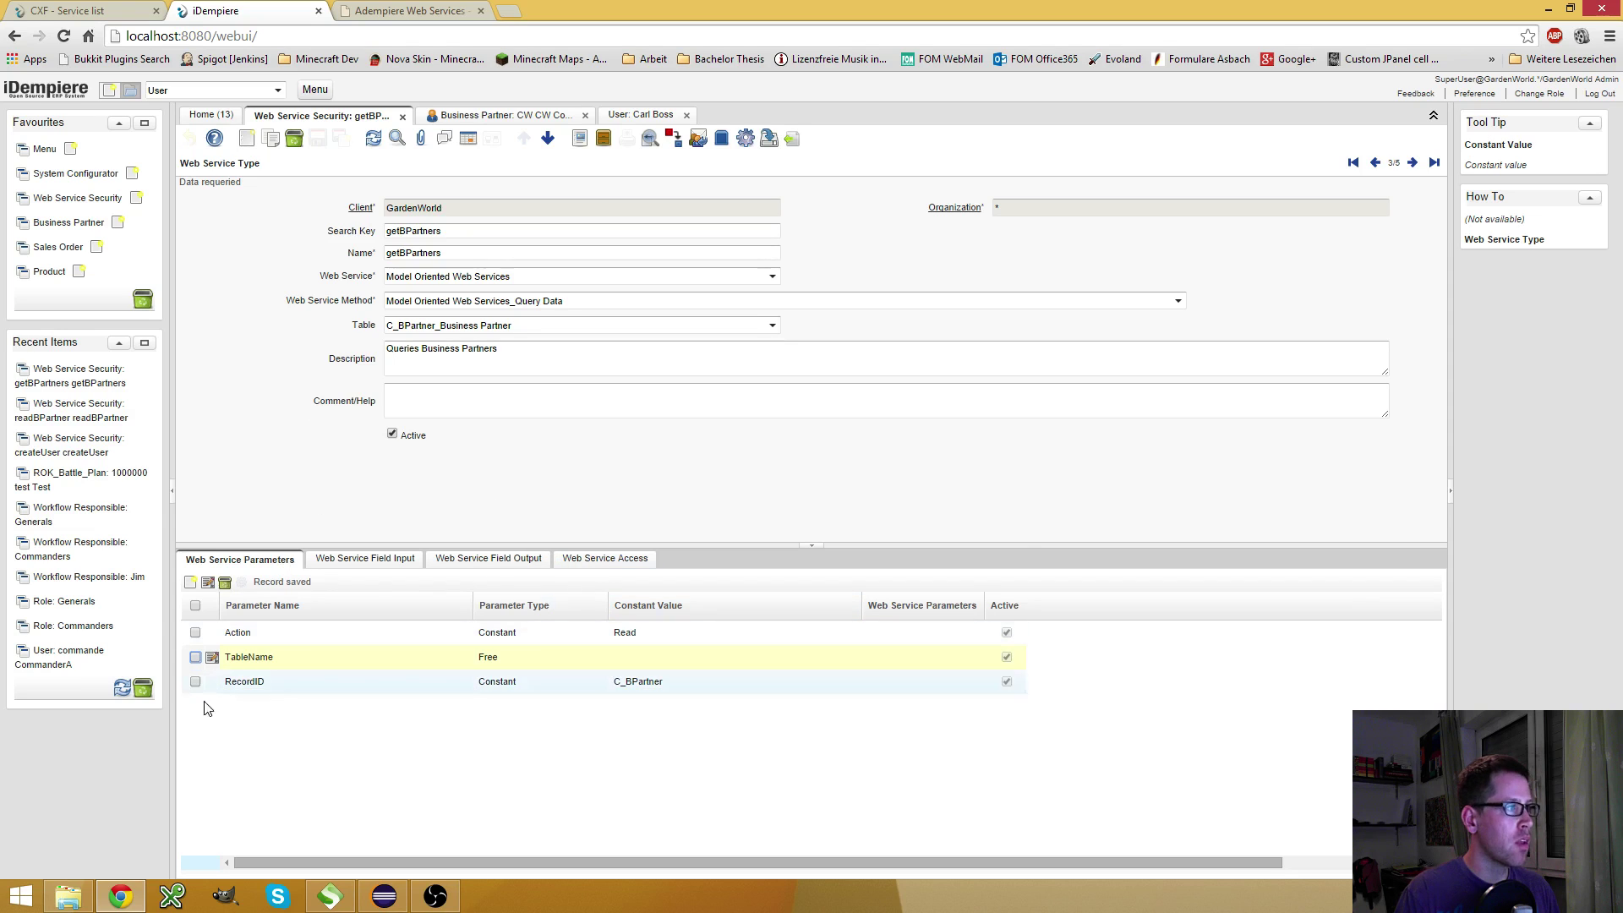
Remove the optional elements and TableName line from the request, sending it before and after
click(319, 908)
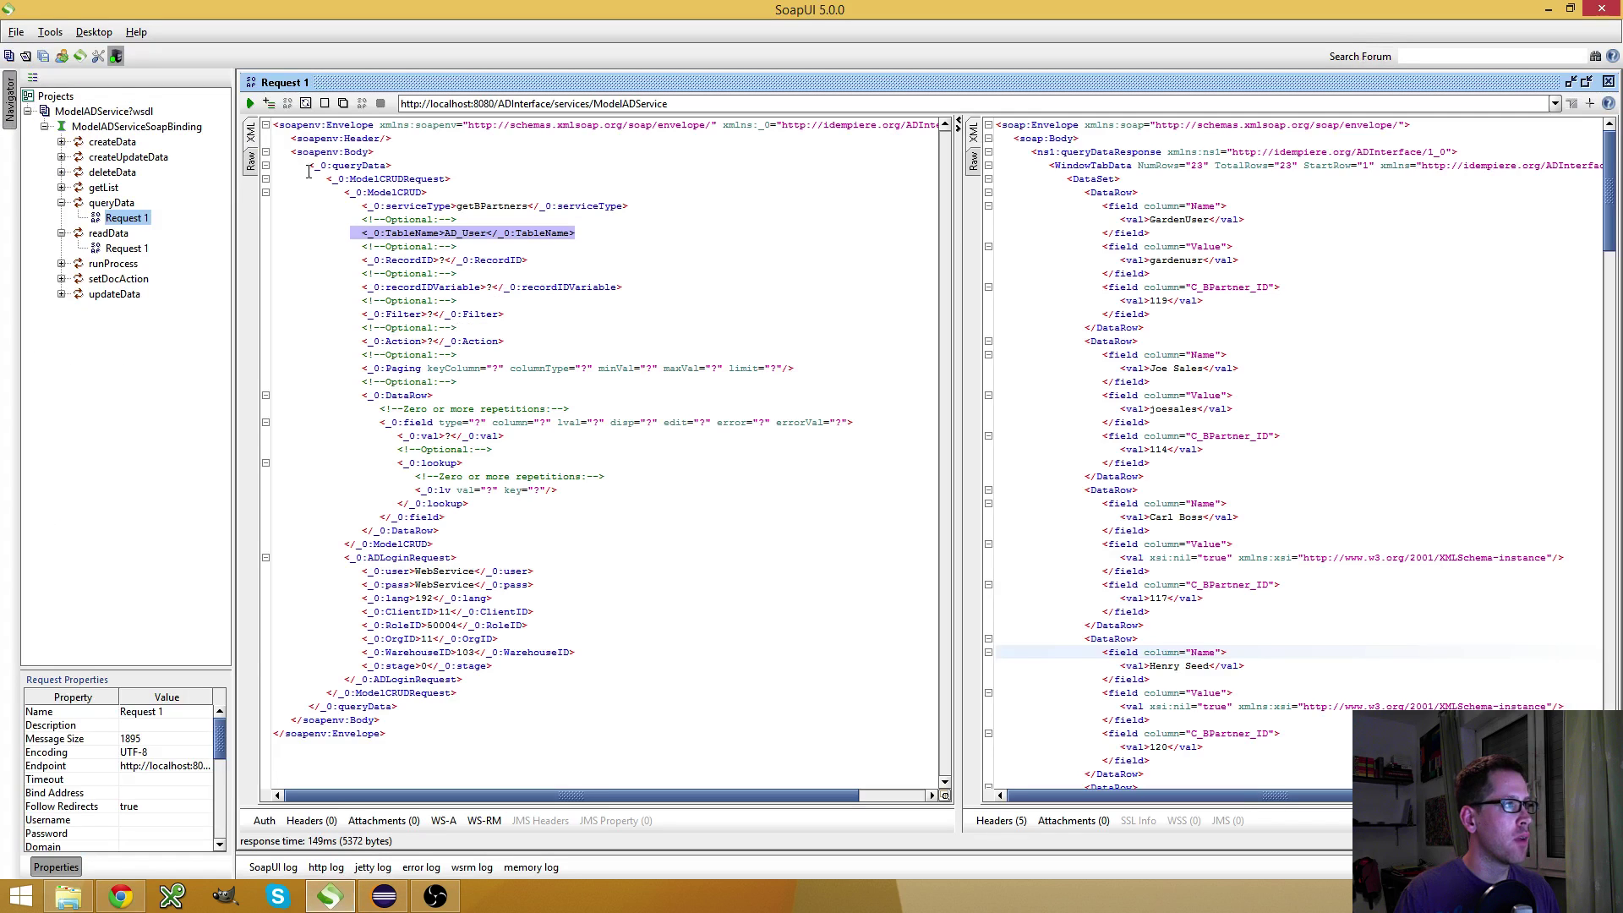
key(ctrl+z)
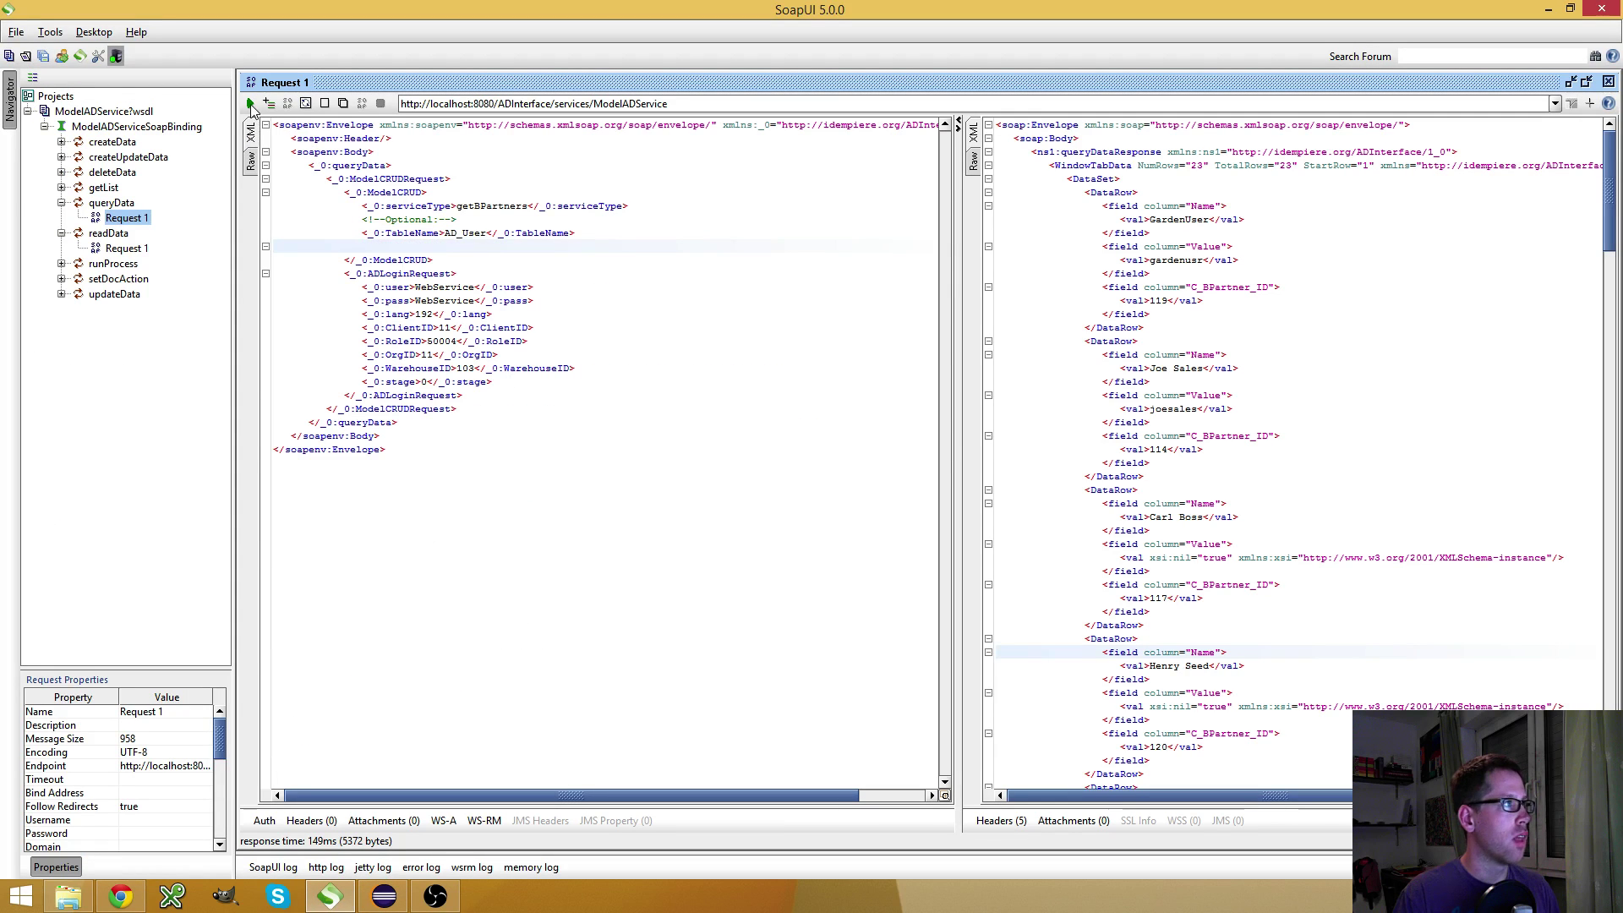
click(250, 103)
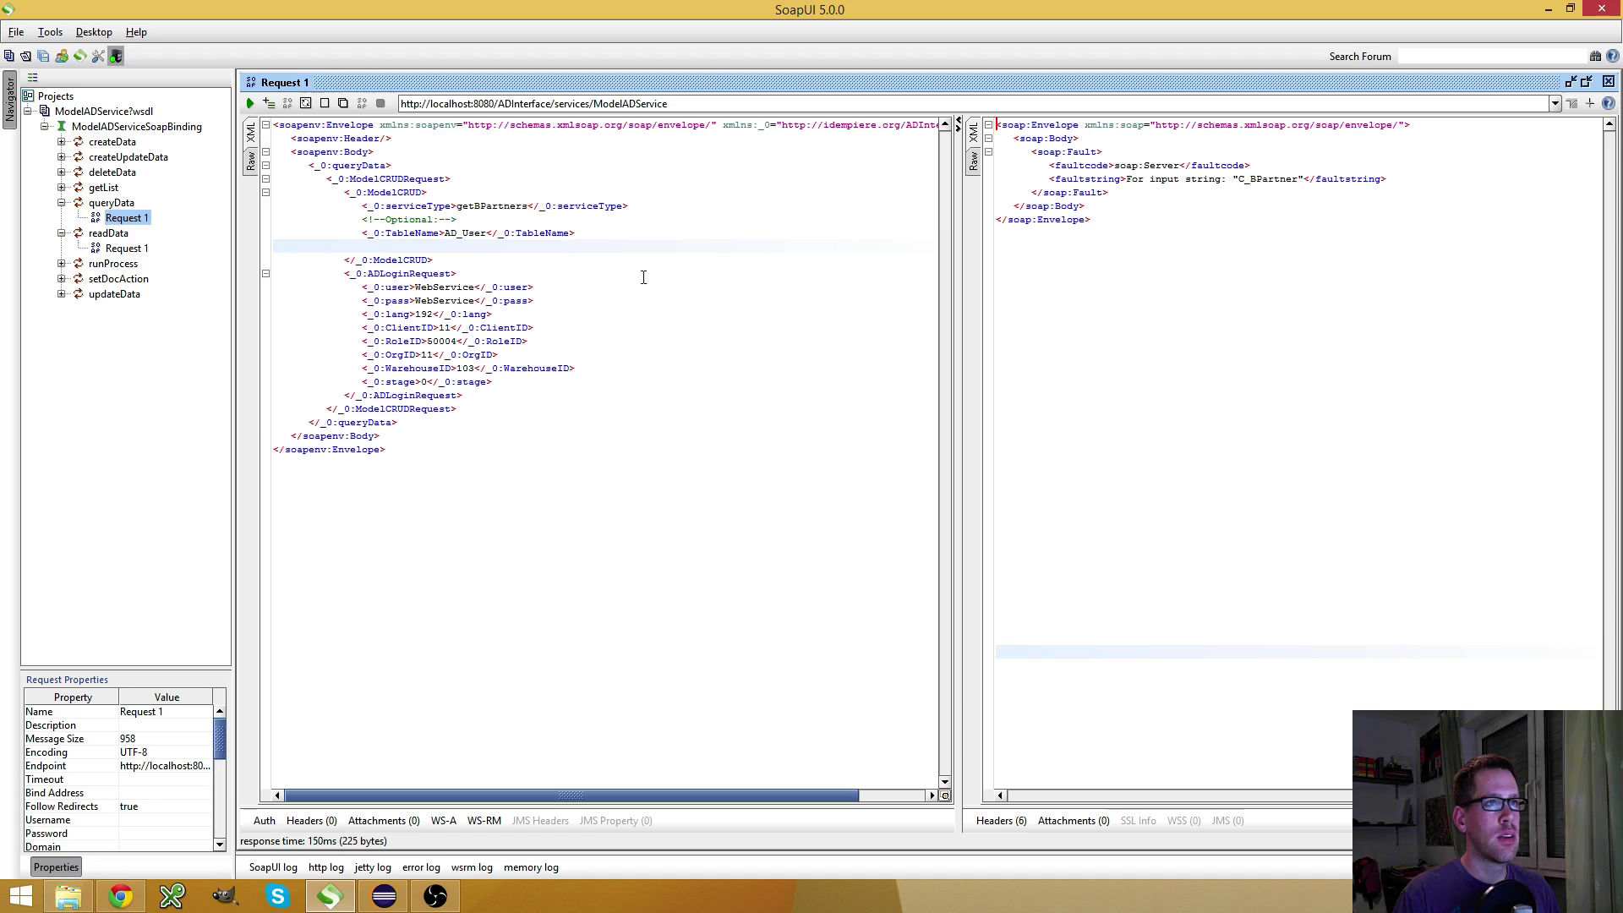
drag(452, 248, 108, 225)
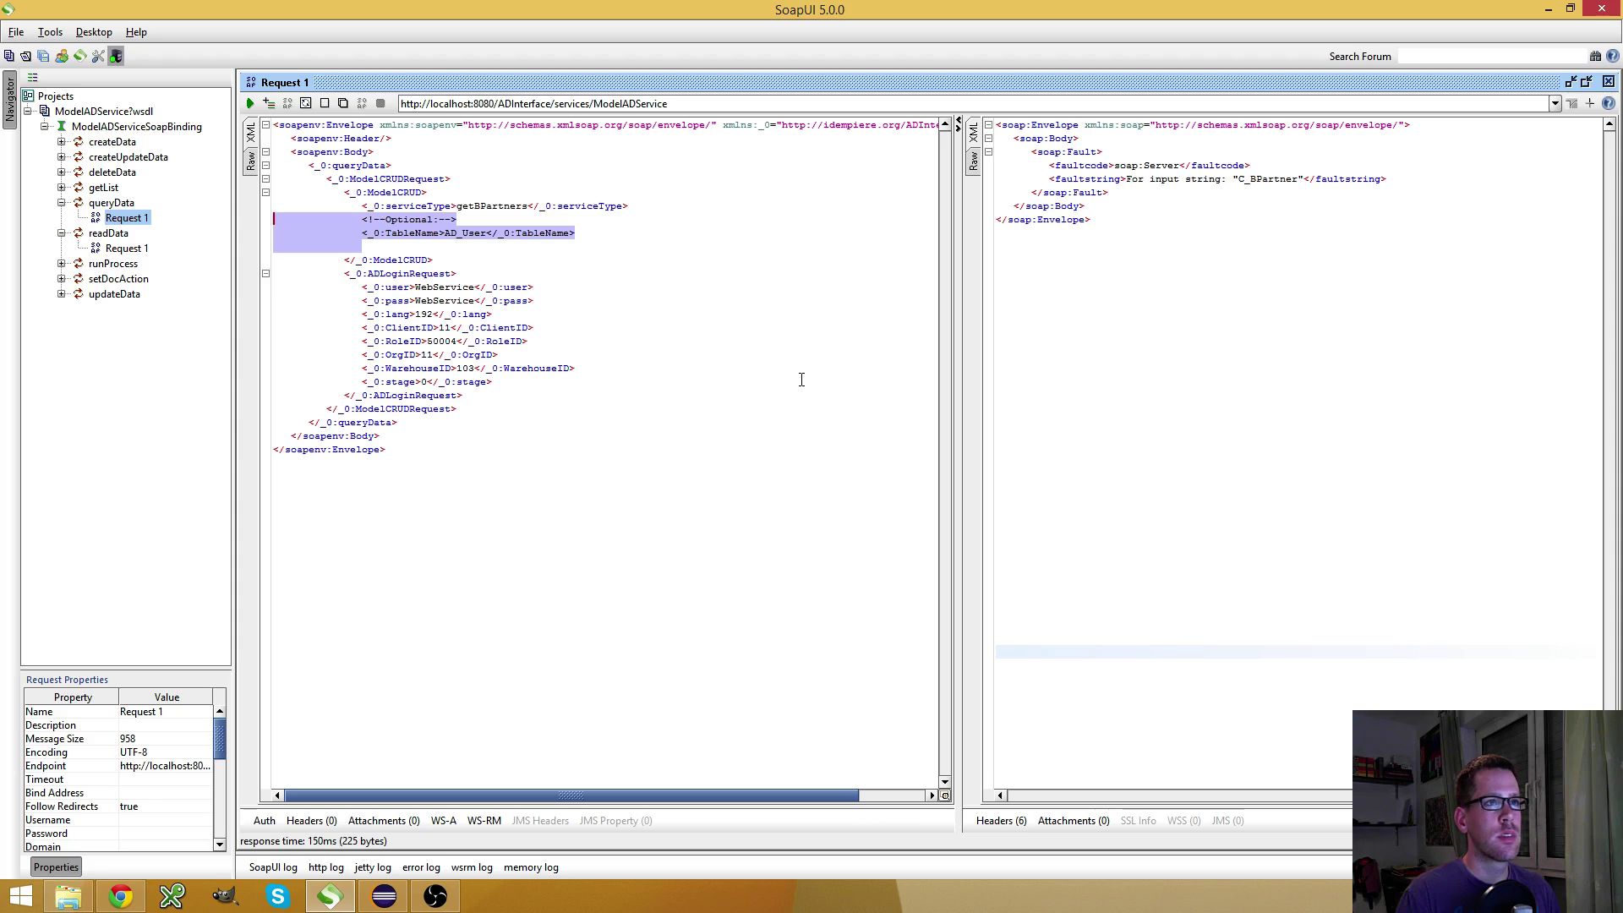
key(Delete)
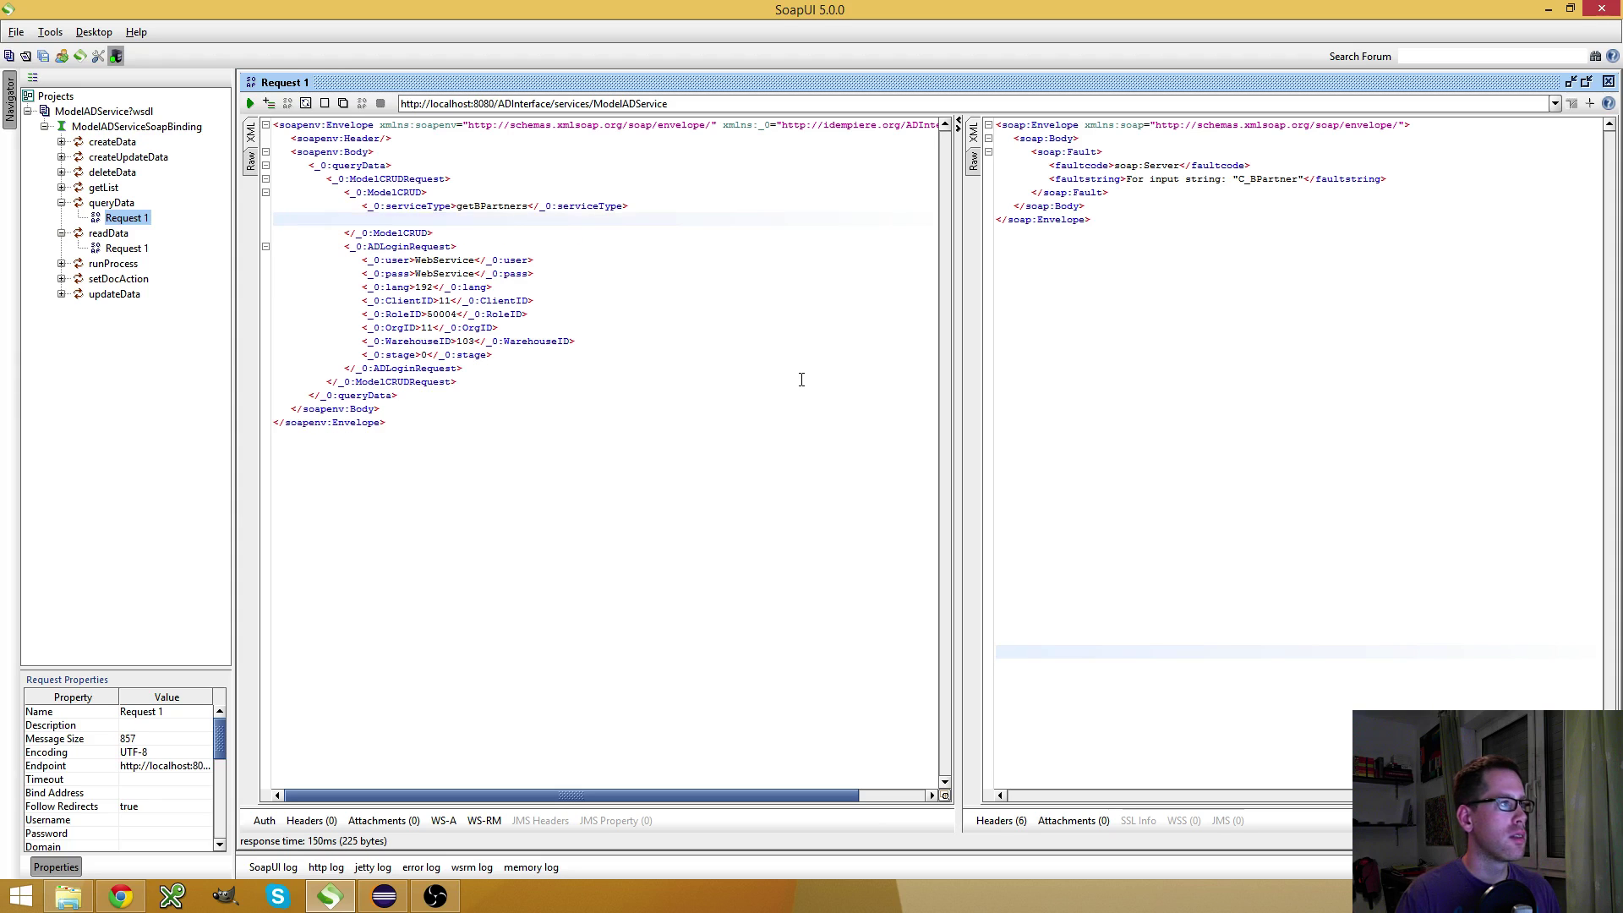
click(251, 103)
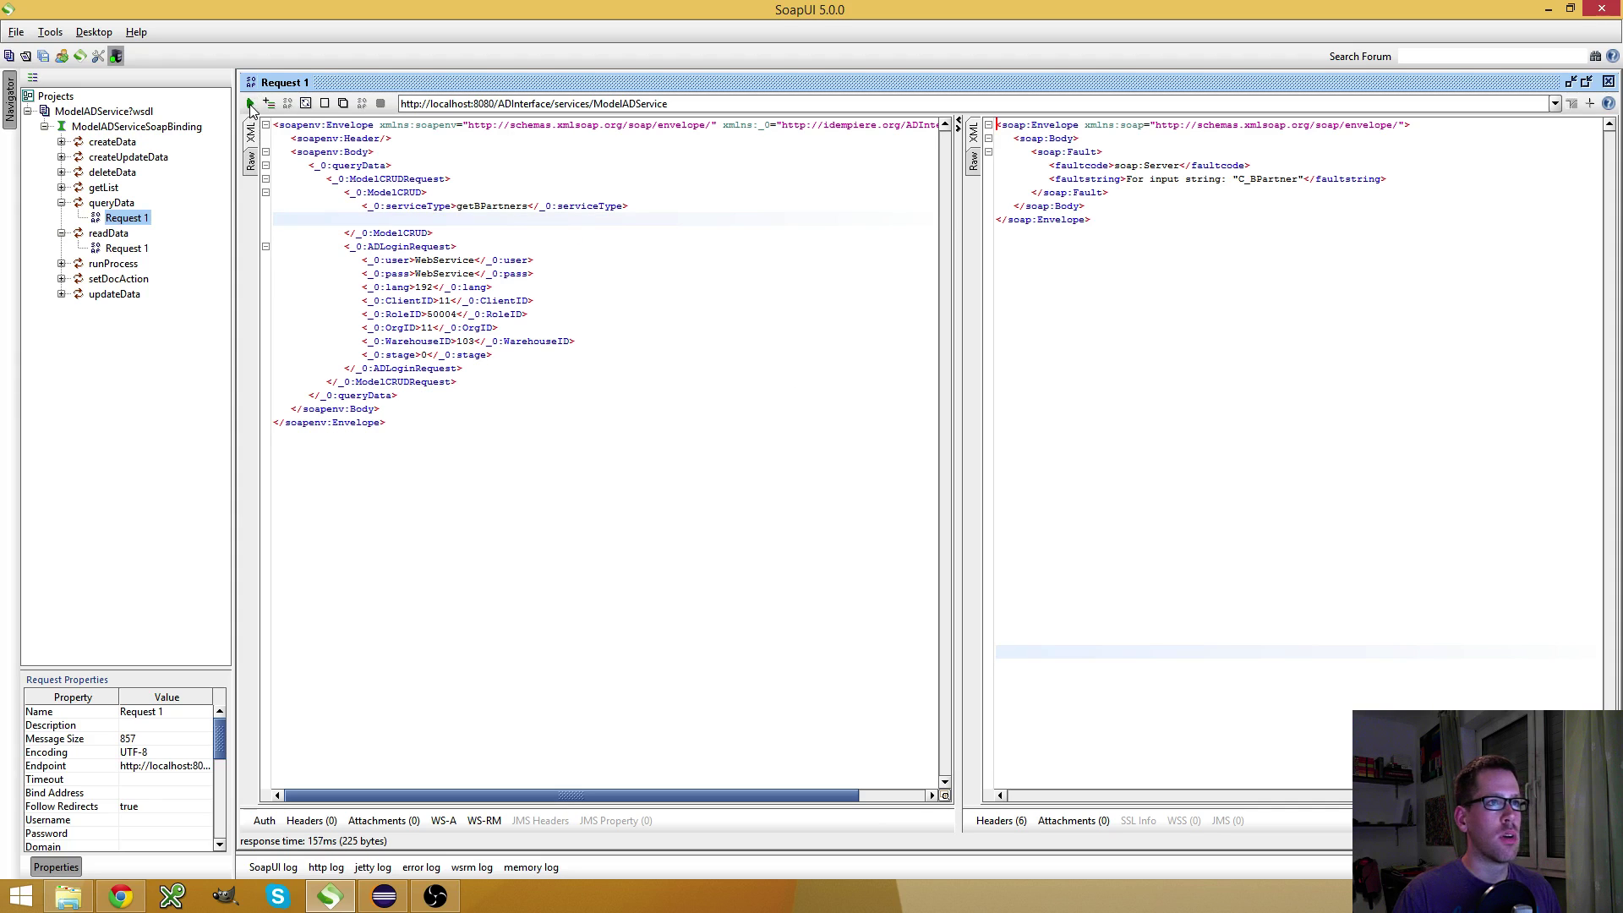
Switch the RecordID parameter back to type Free and save it
click(136, 899)
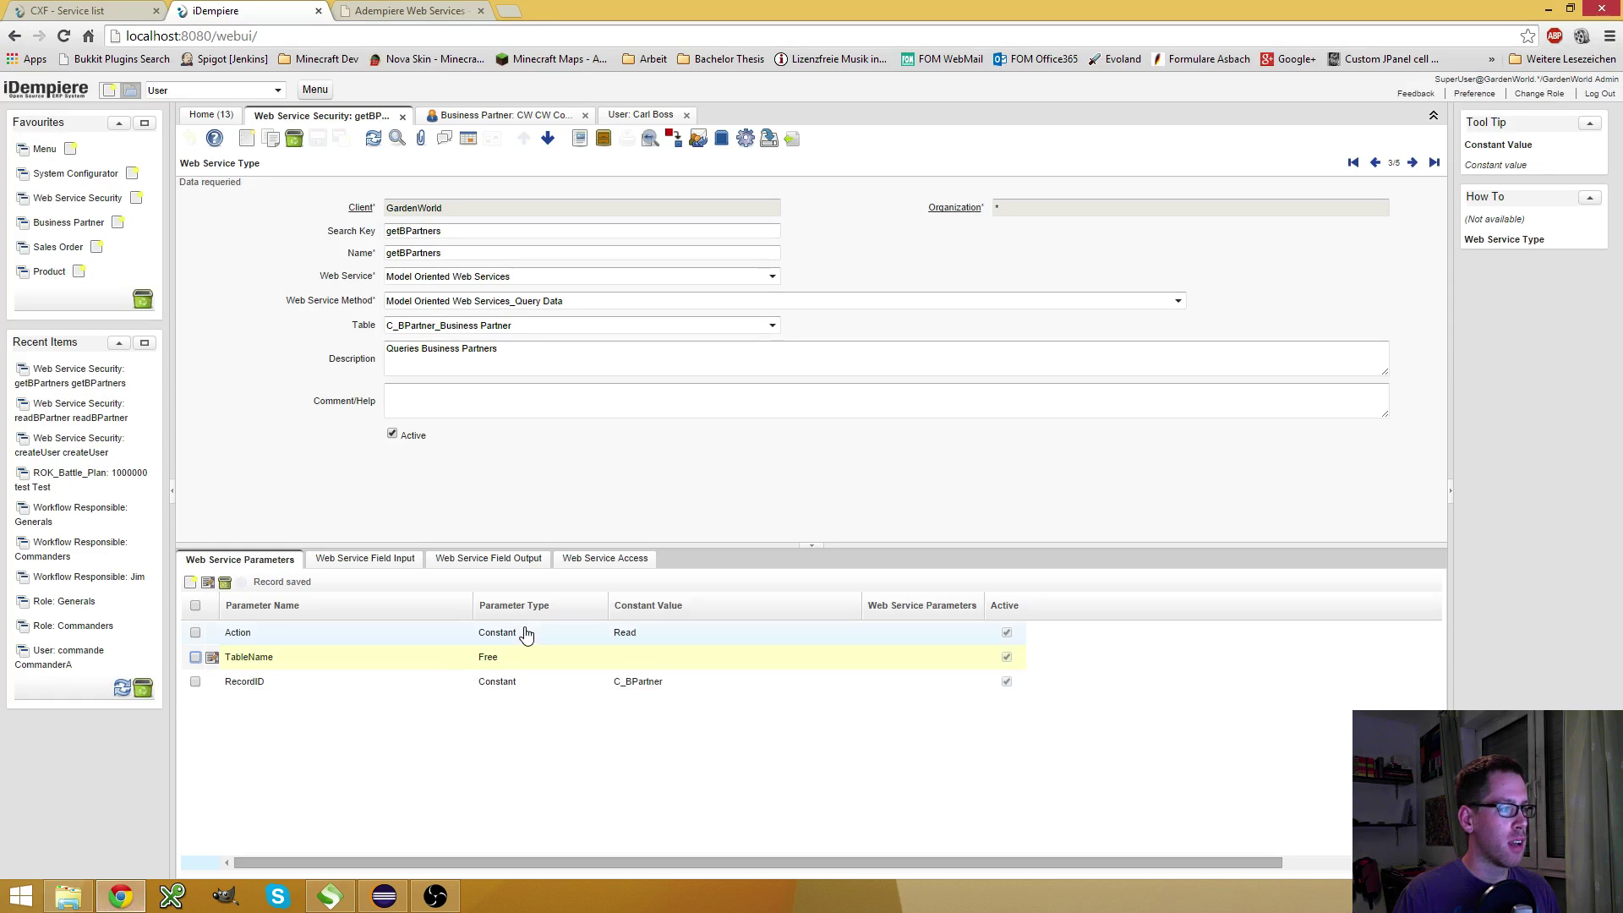
click(651, 692)
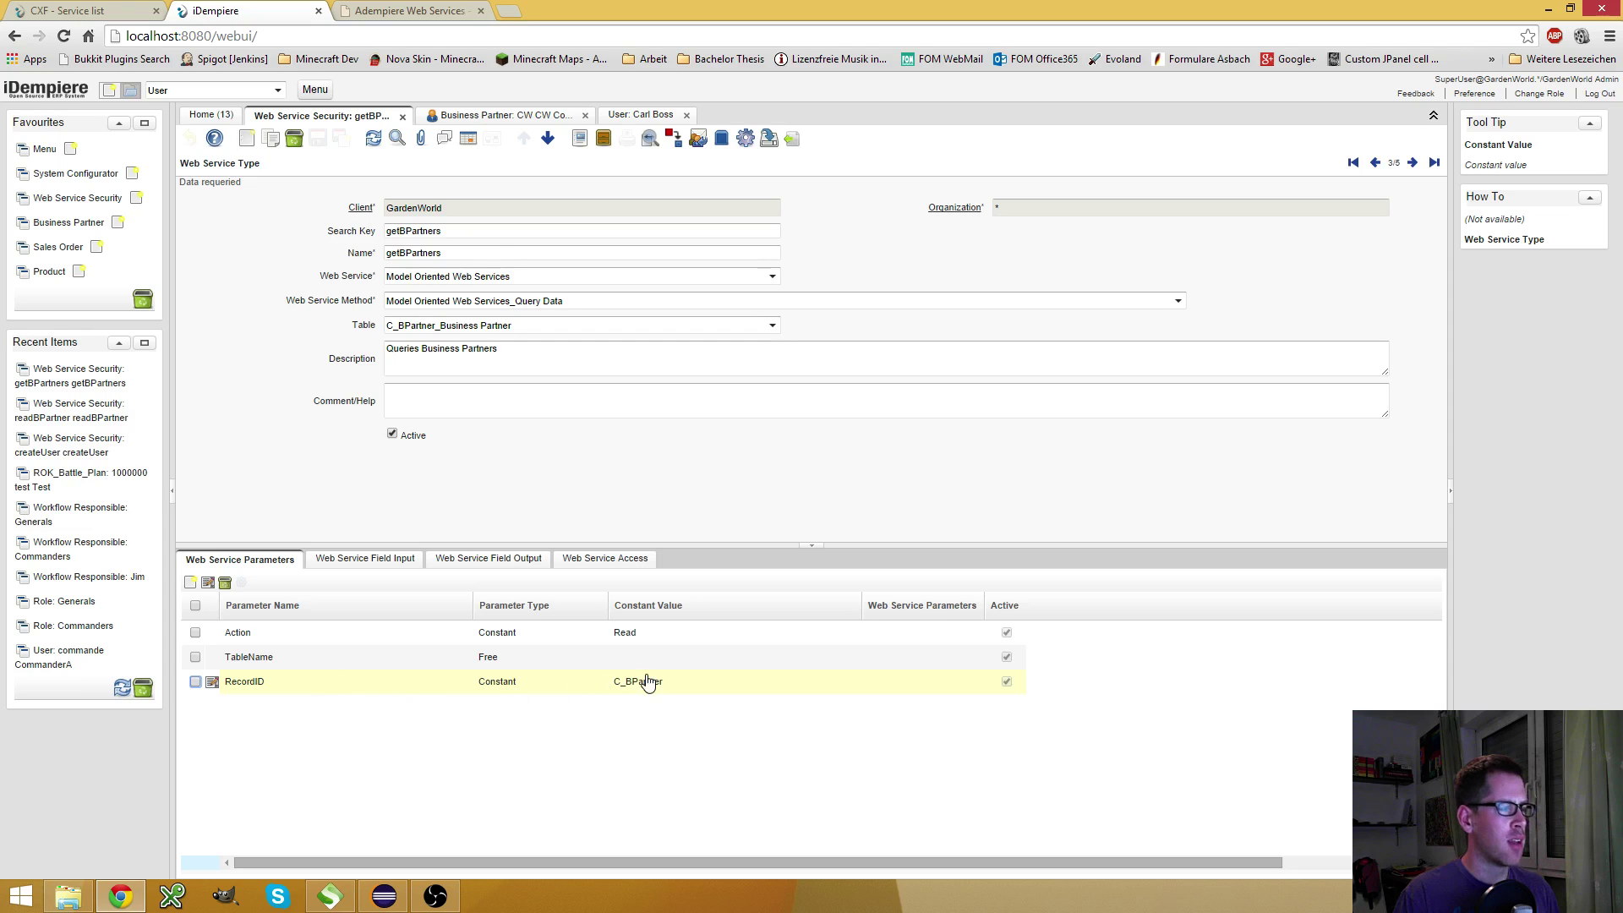
click(644, 682)
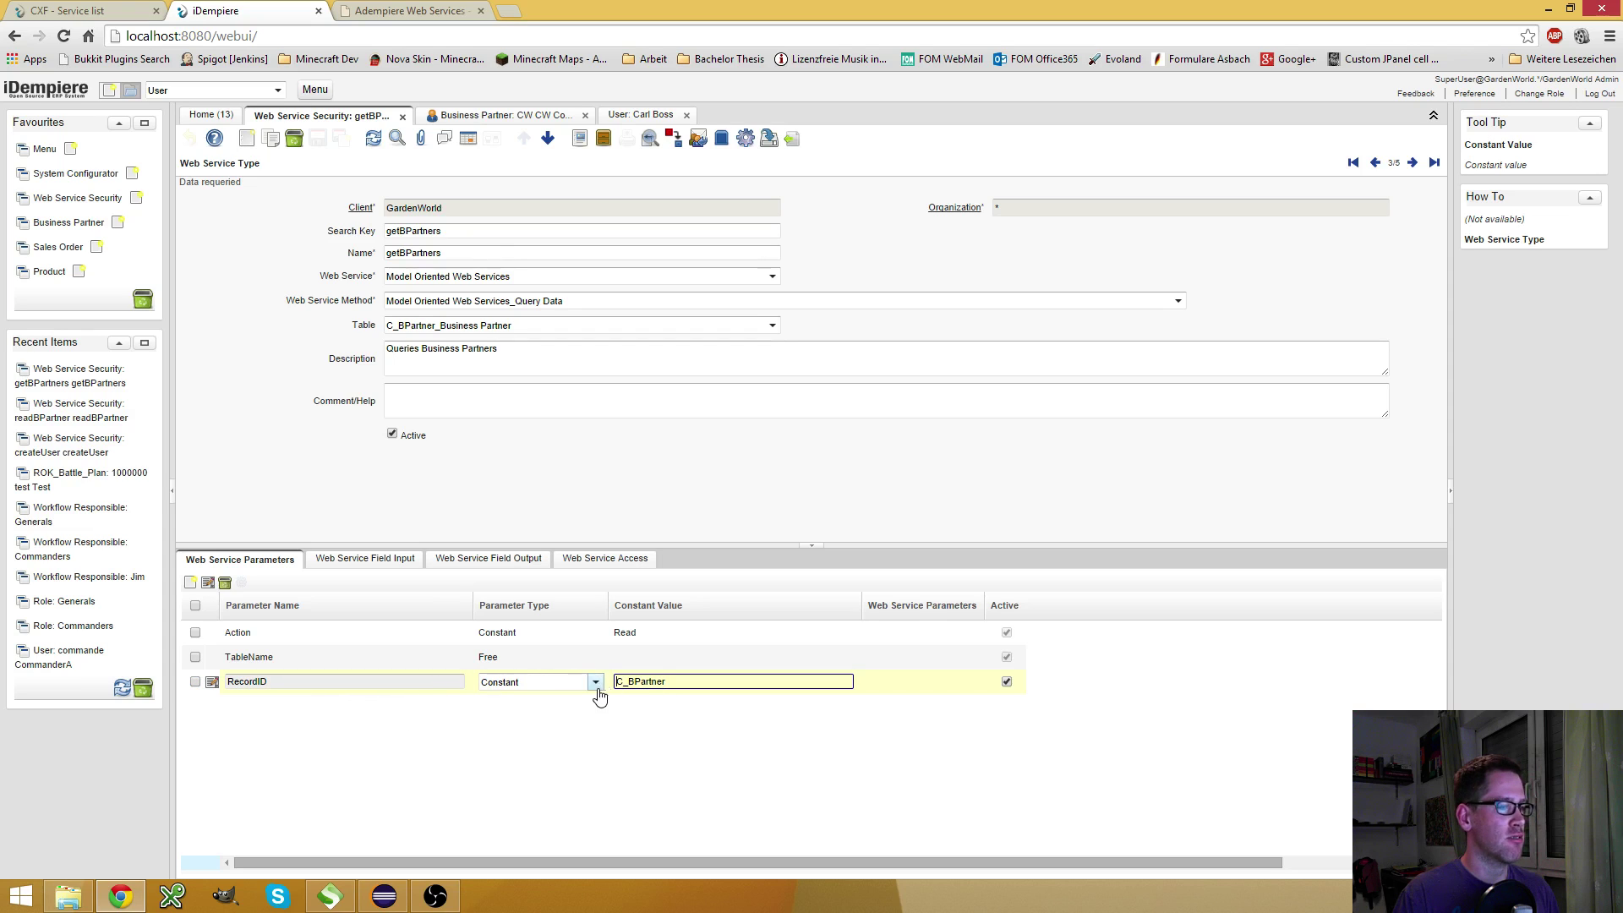
click(596, 683)
click(533, 710)
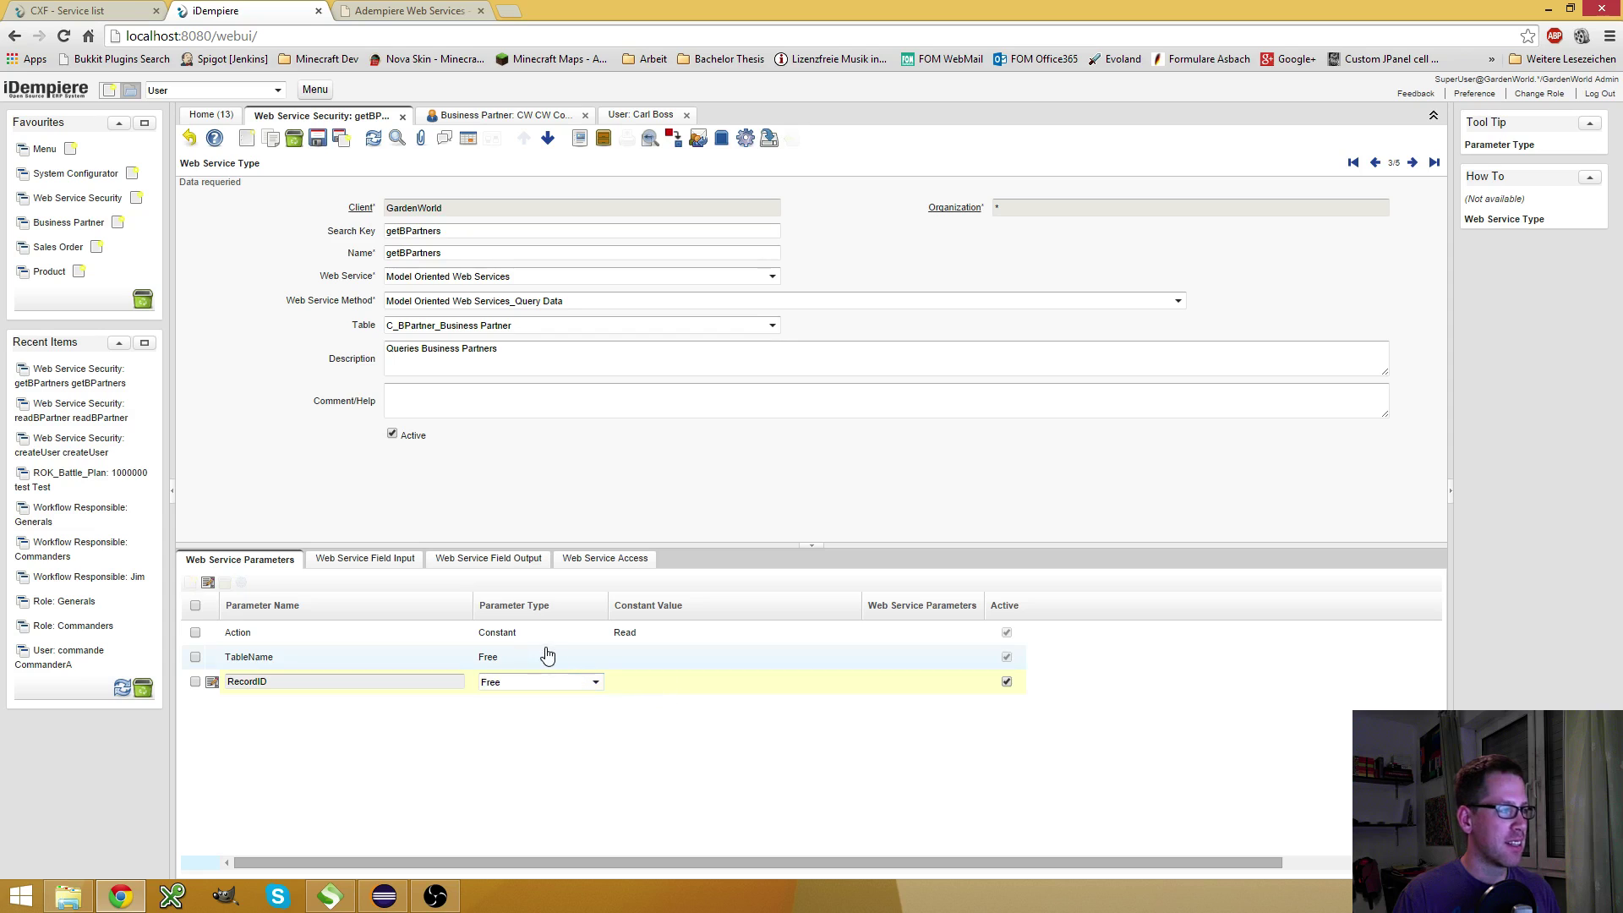
key(Return)
Make the TableName parameter a Constant with value C_BPartner and save it
click(577, 667)
click(590, 660)
click(555, 682)
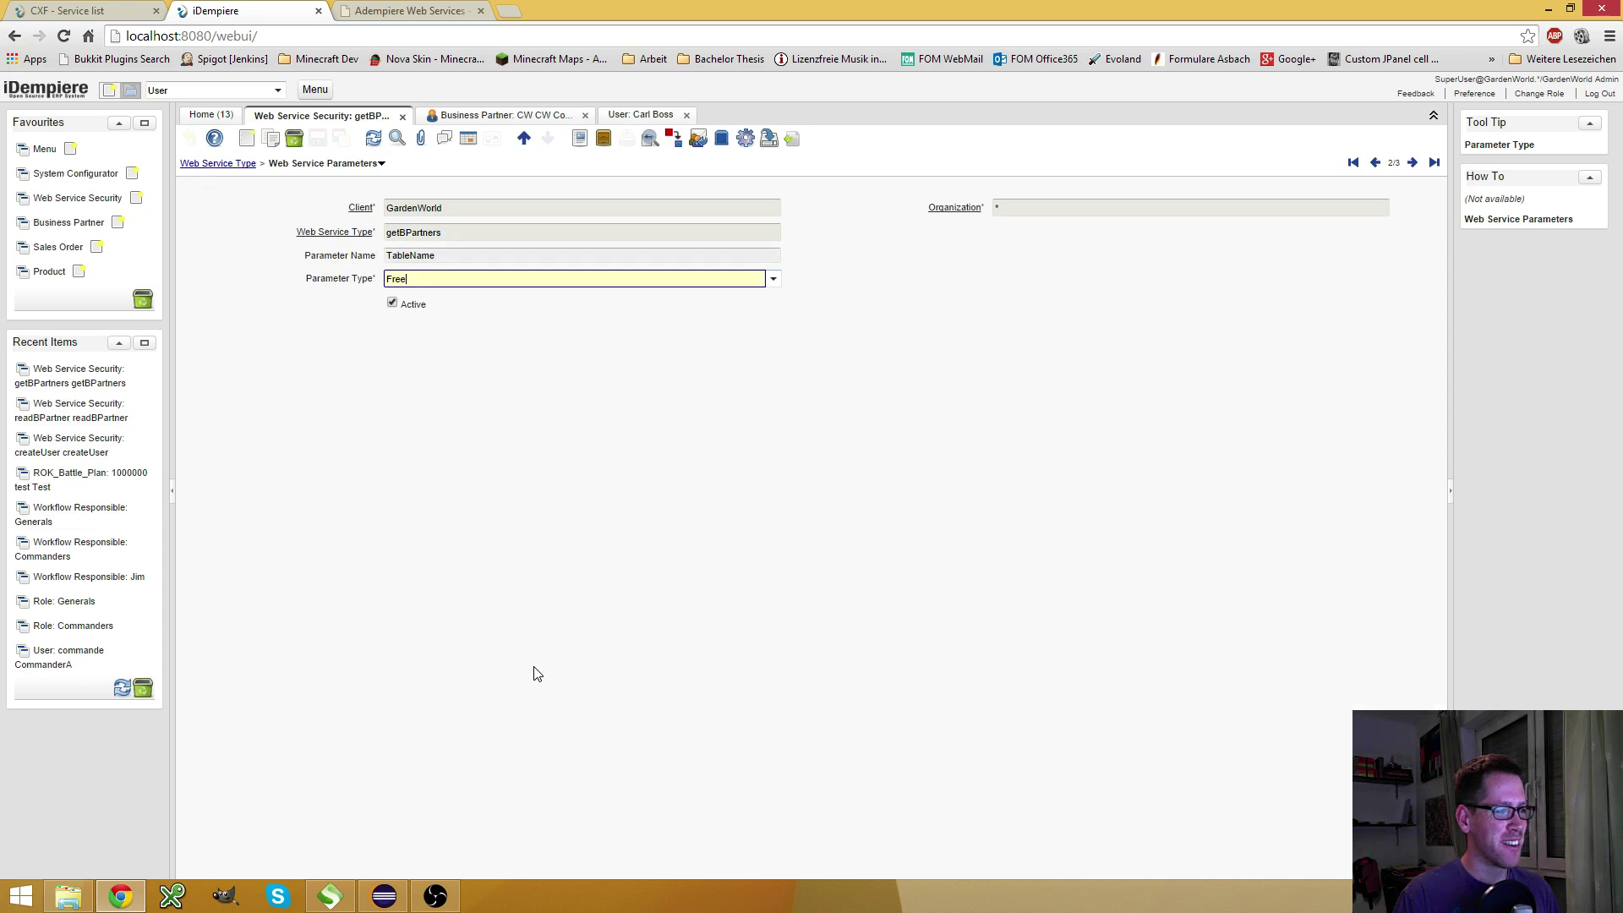
click(1375, 162)
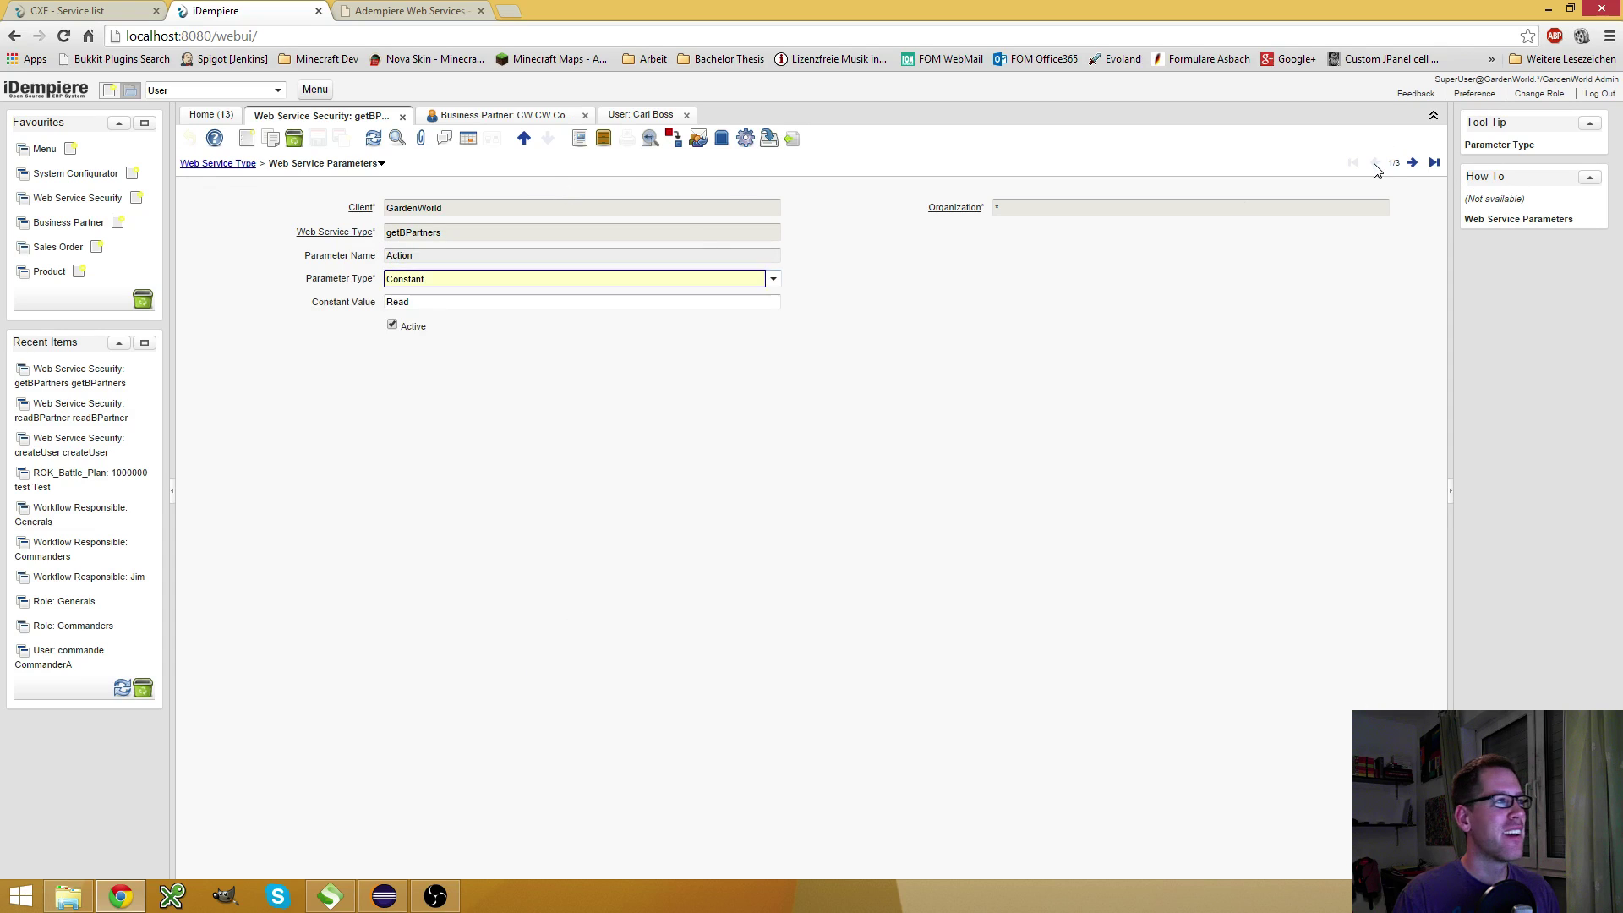
click(1413, 162)
click(1412, 162)
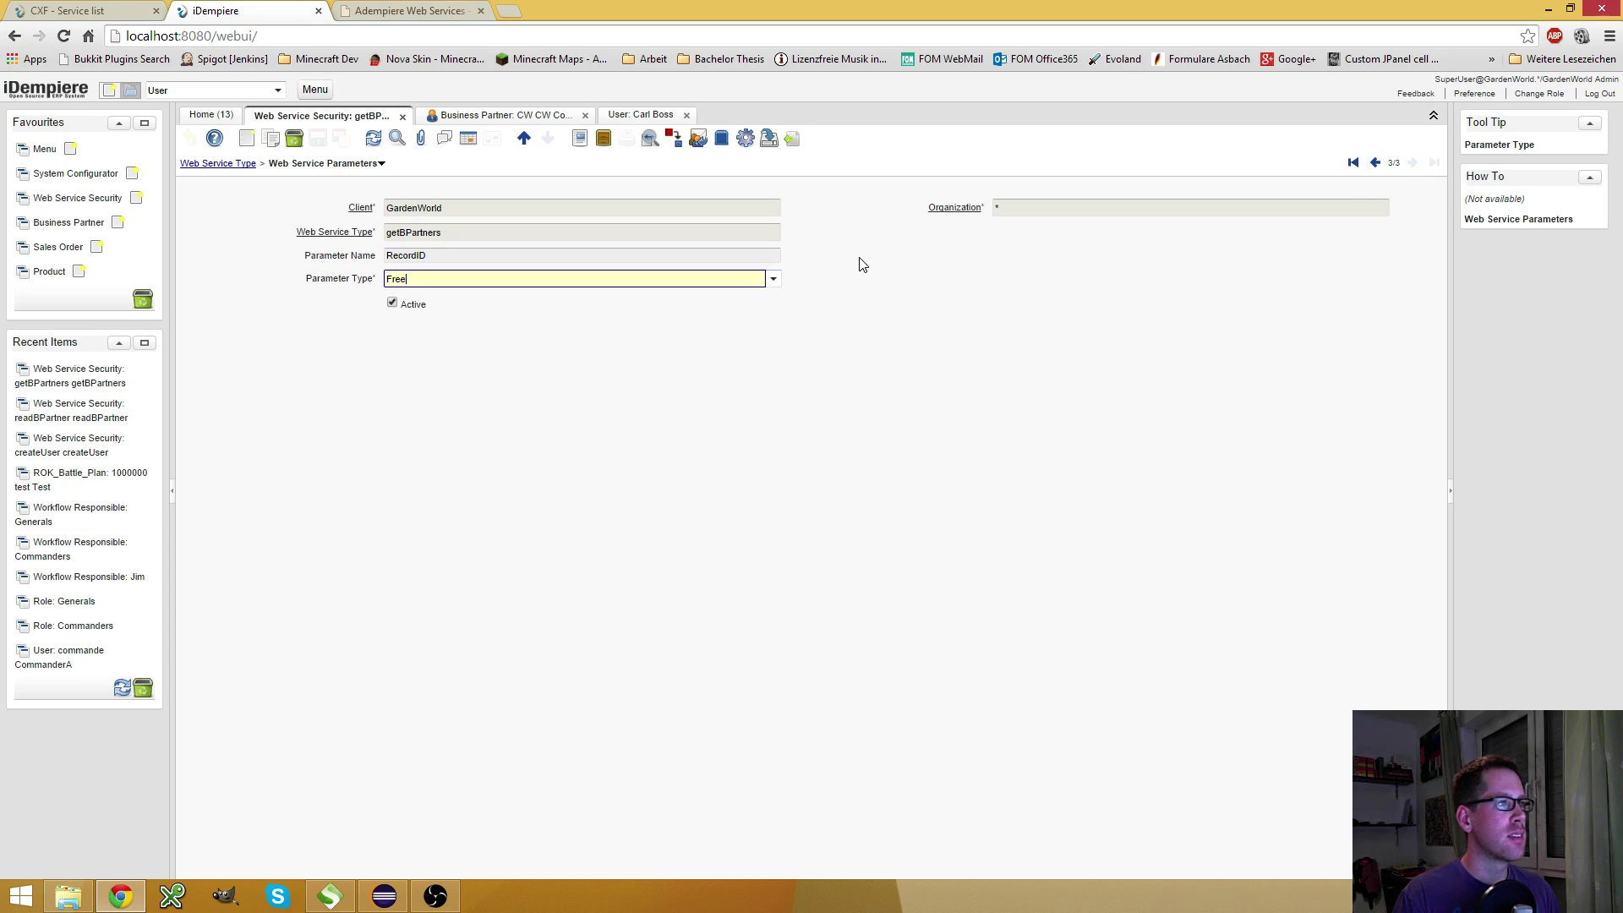
click(1375, 163)
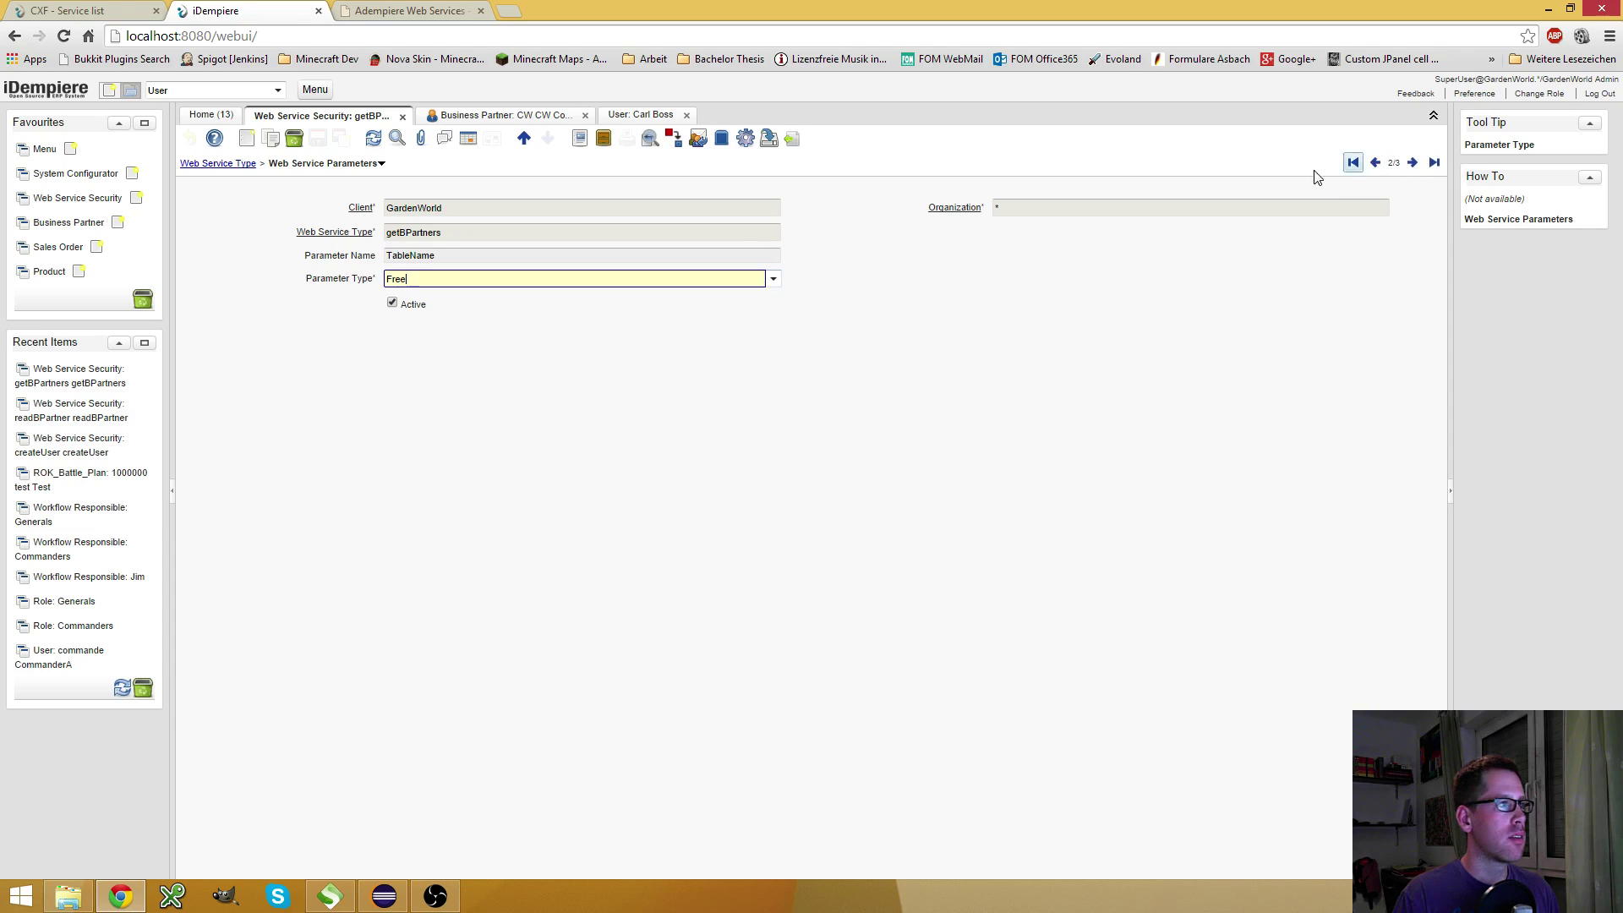
click(772, 281)
click(643, 292)
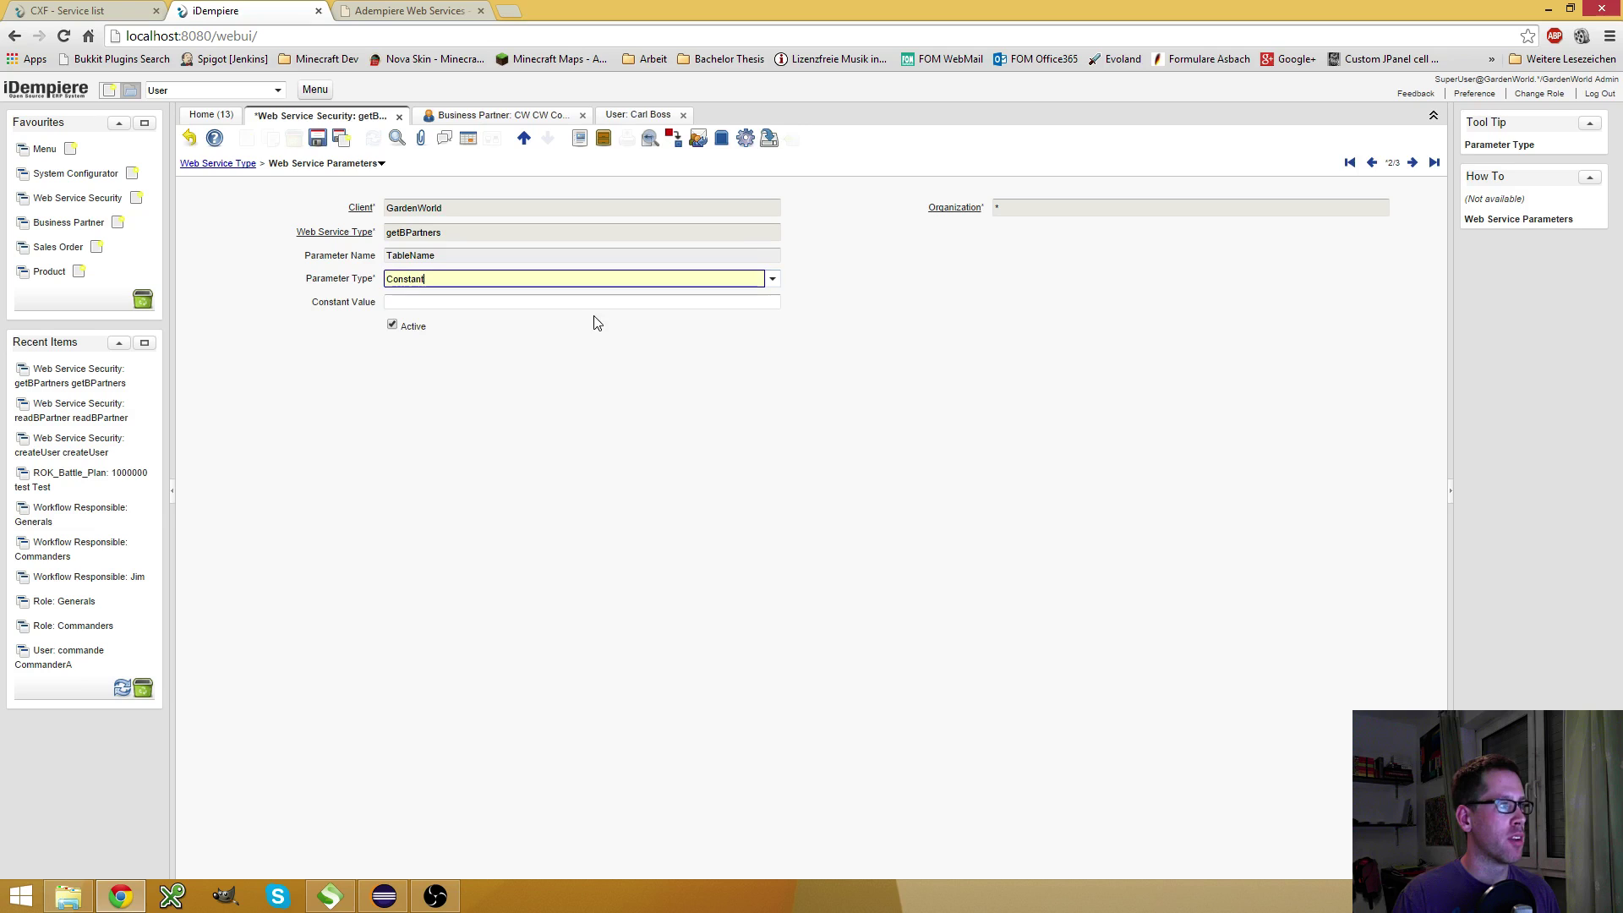
text(C_B)
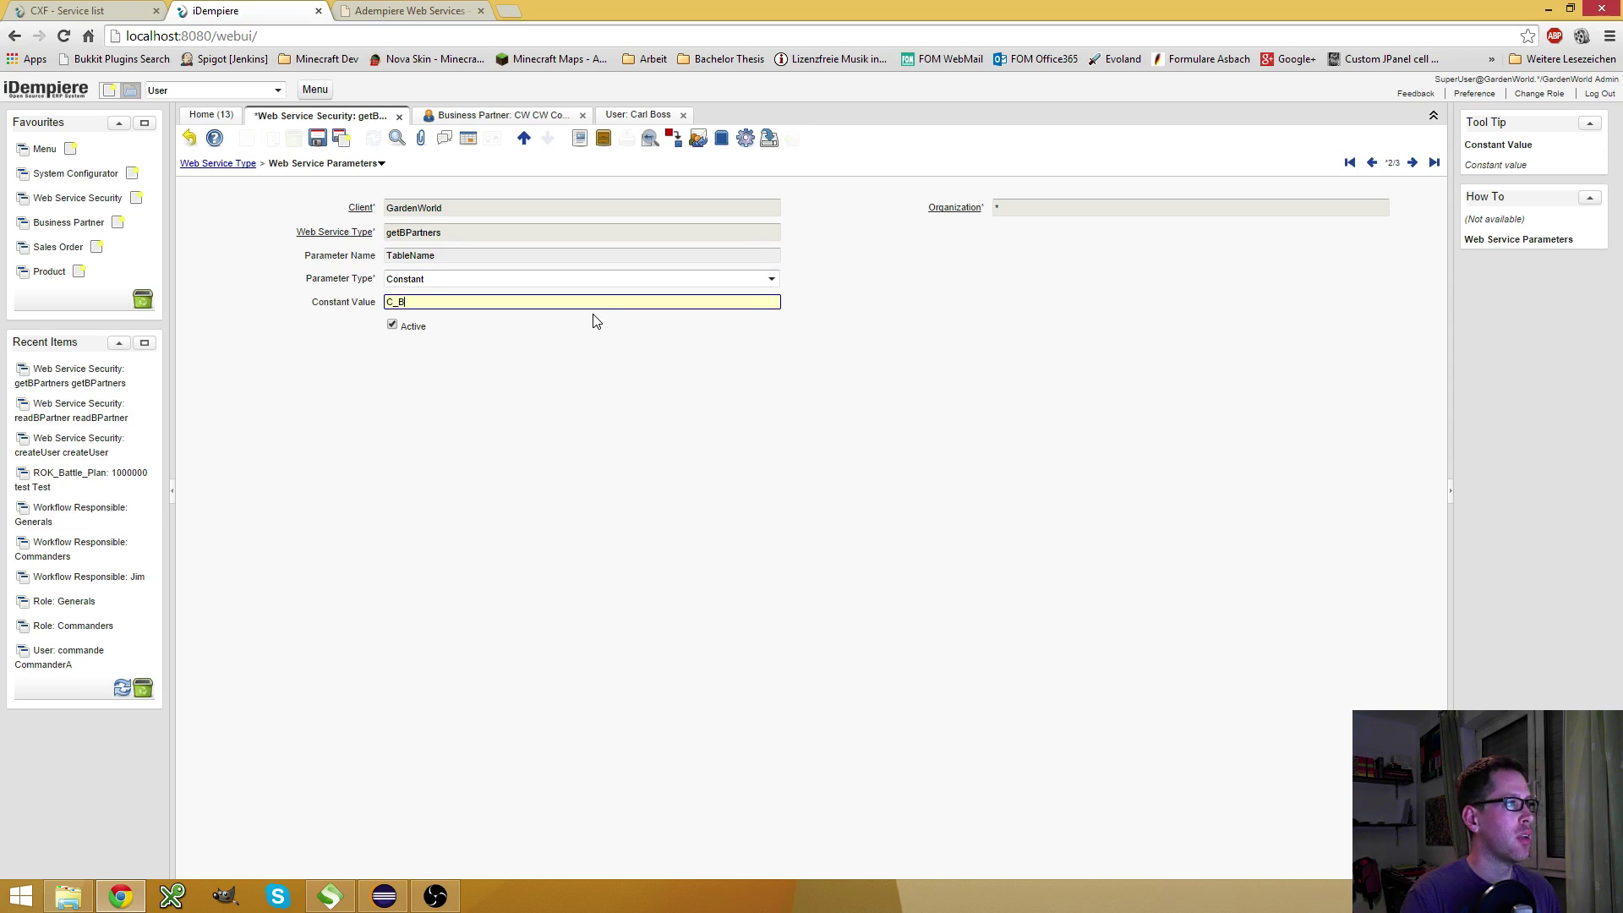
text(Partner)
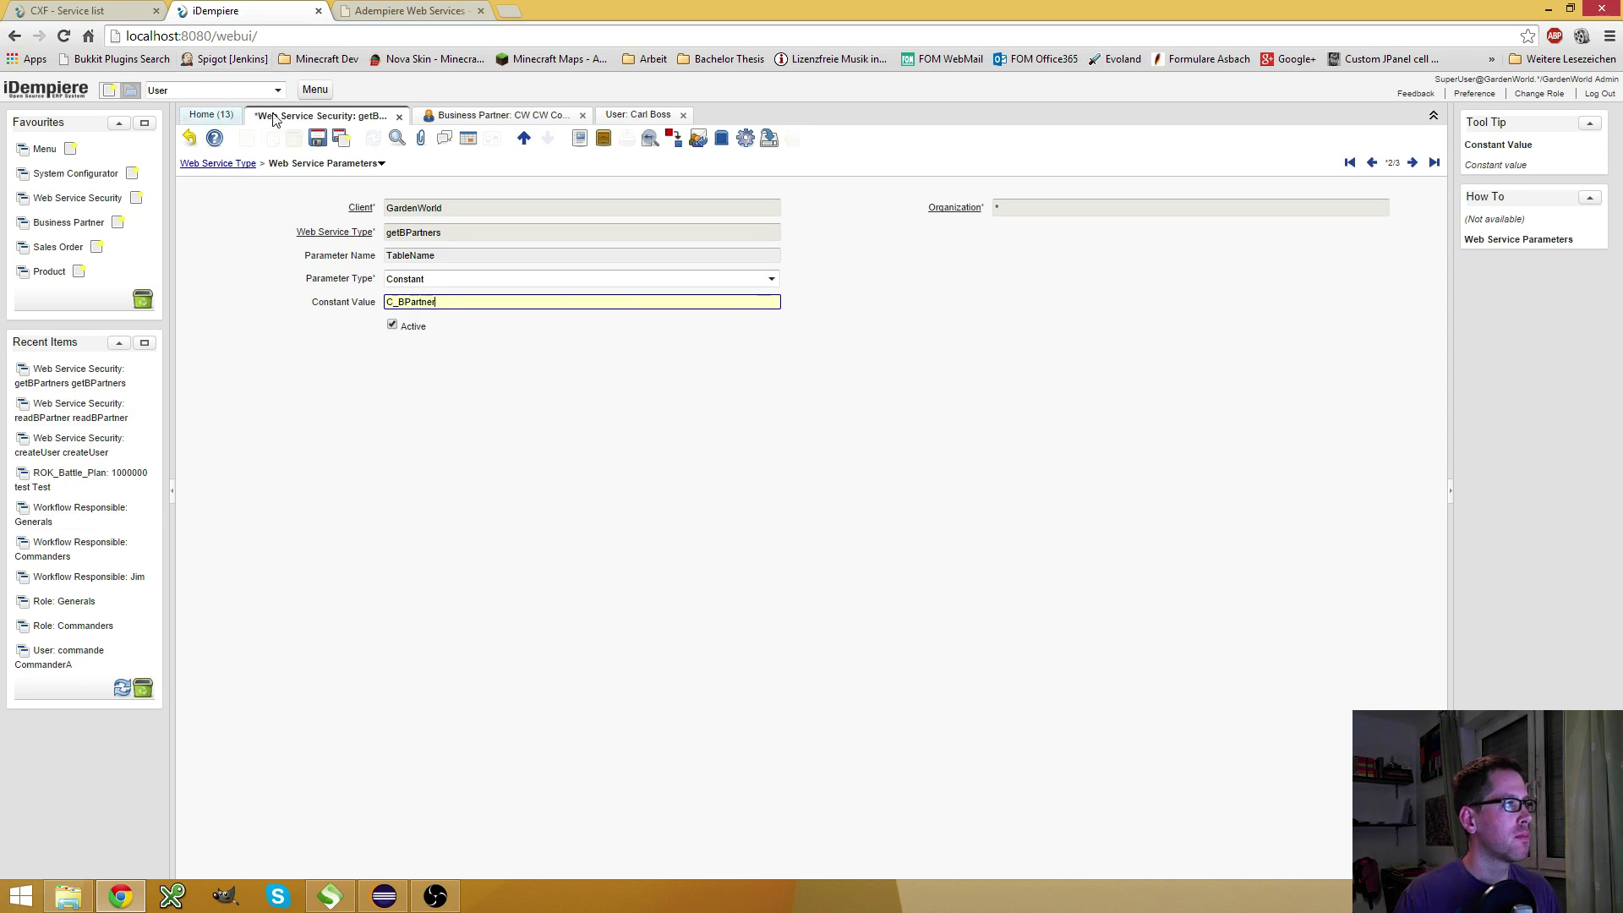
click(317, 138)
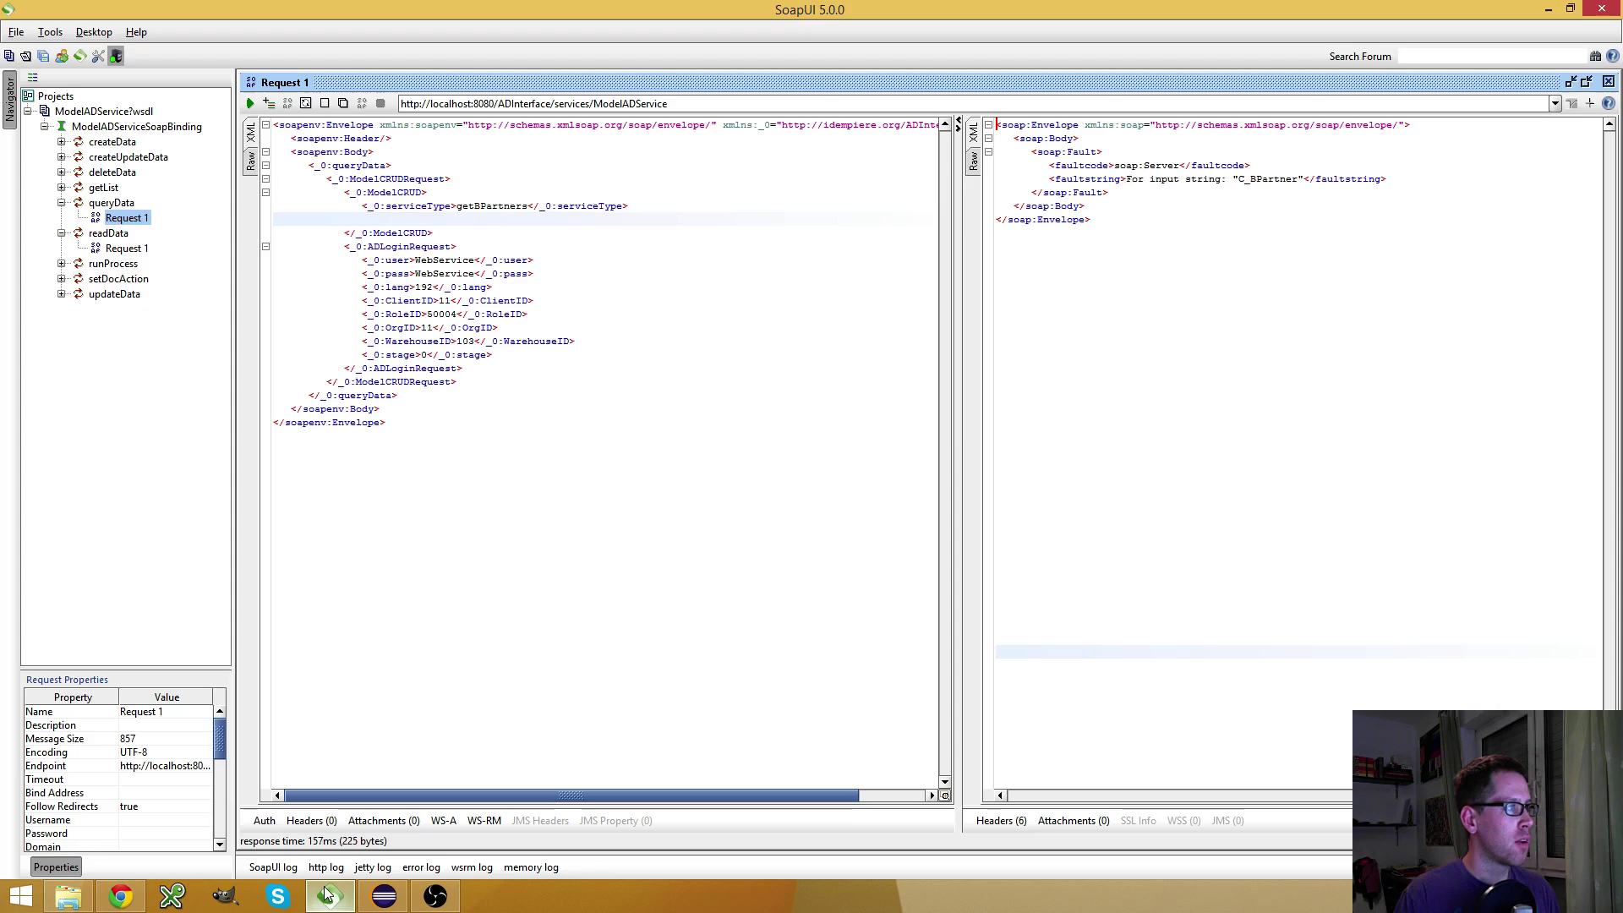
Return to the Web Service Type record and view its Name and Value field inputs
click(330, 896)
click(121, 896)
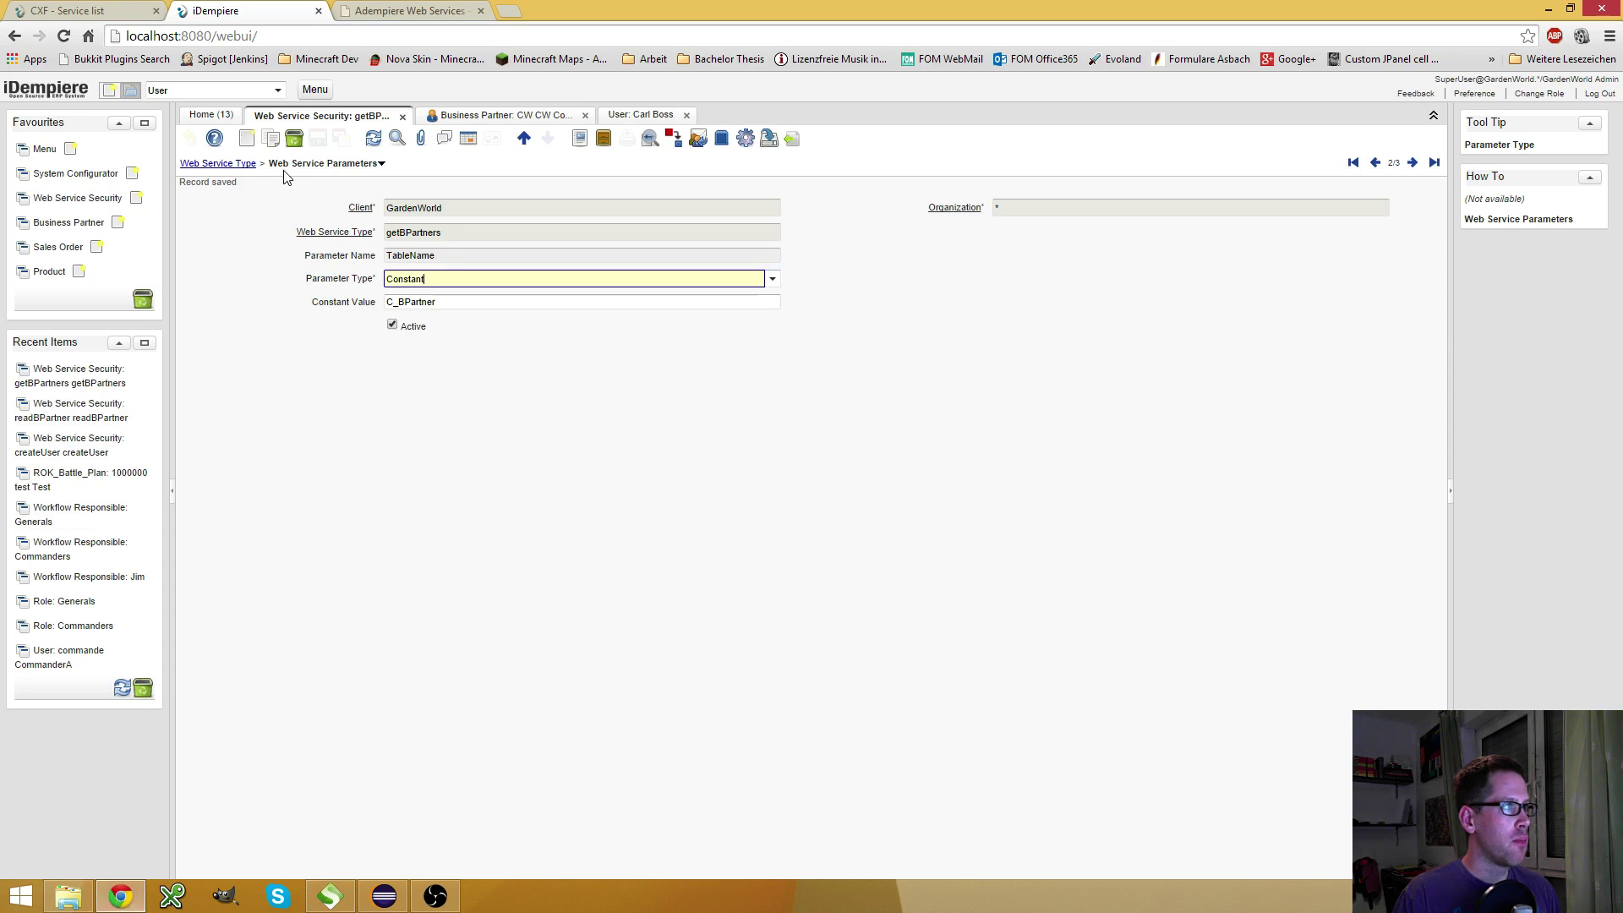
click(223, 165)
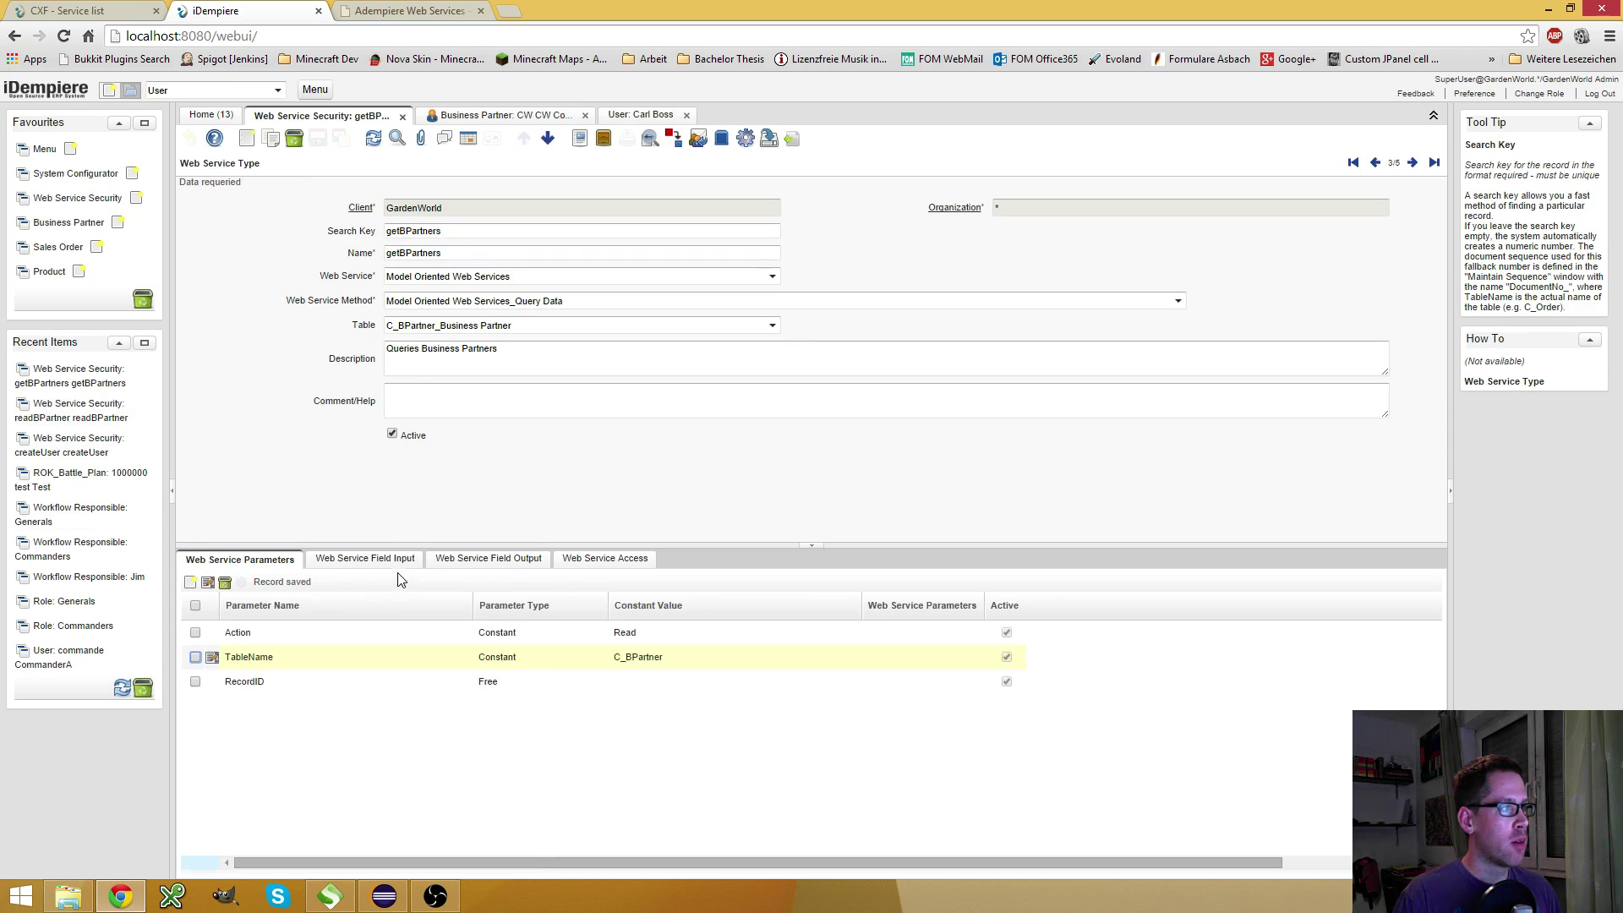
click(382, 562)
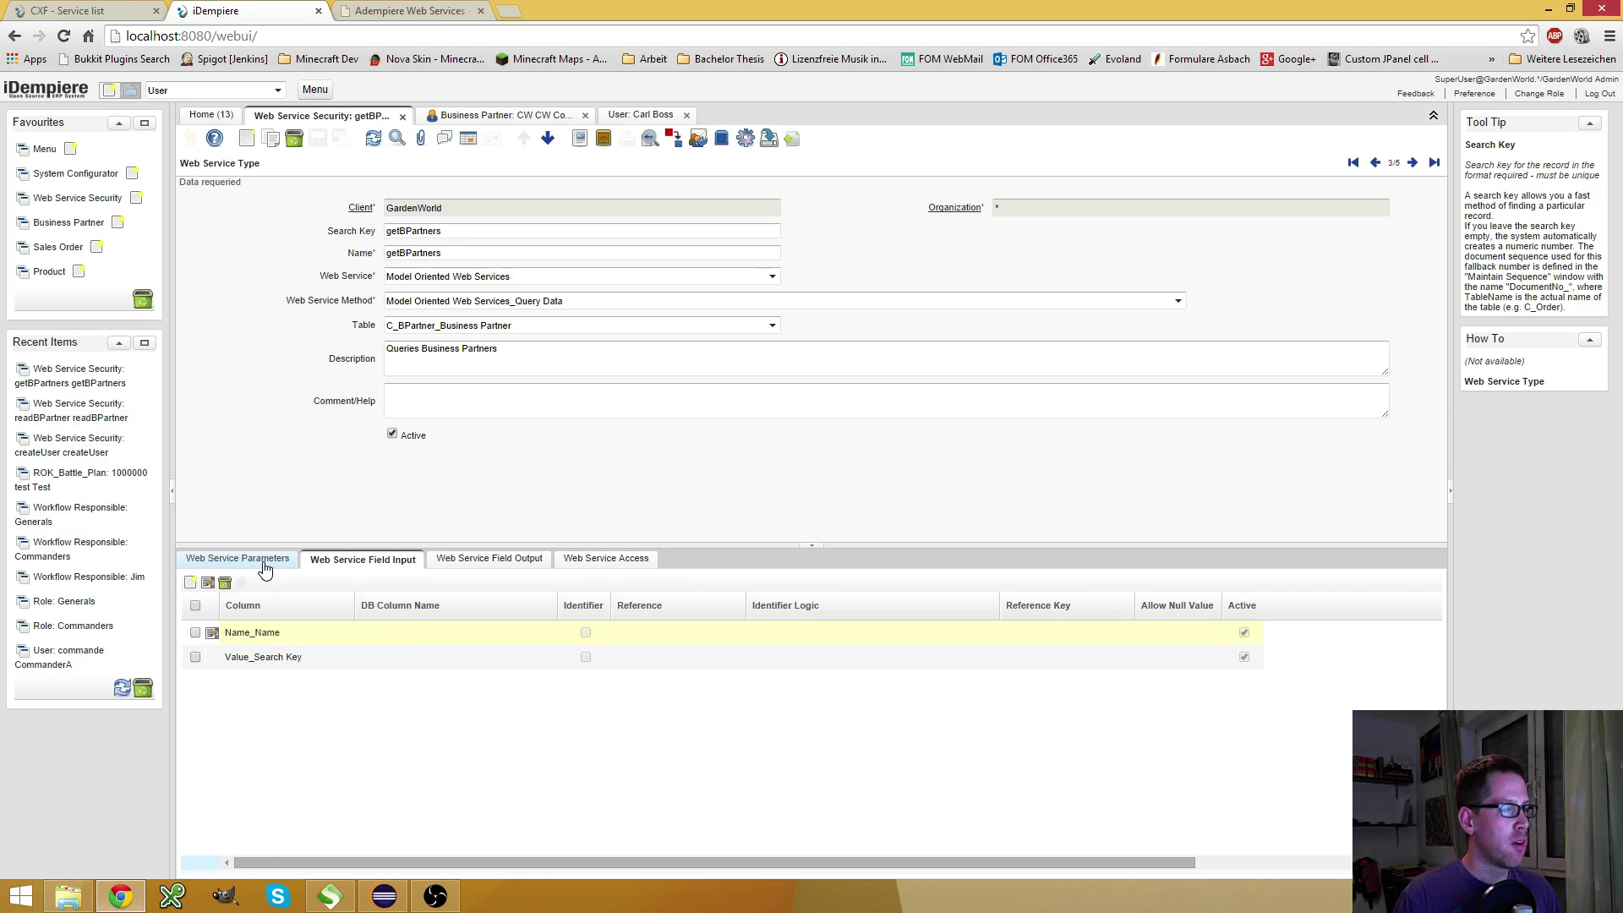
Resend the request, paste back the optional RecordID, Filter and Paging elements, and remove a stray comment
click(330, 897)
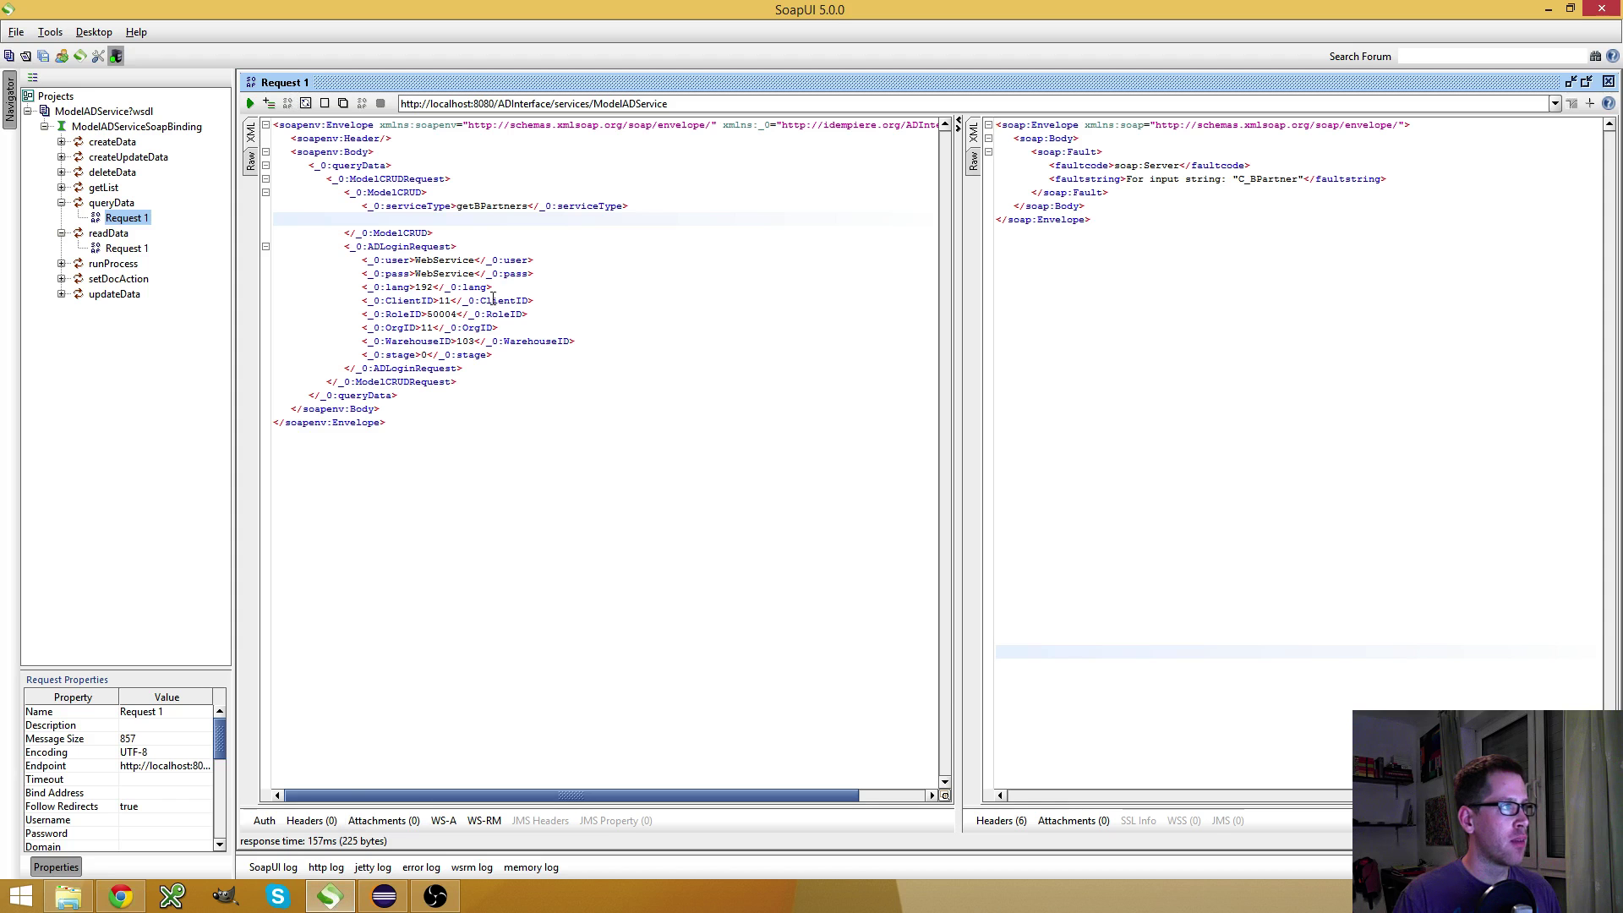
click(250, 103)
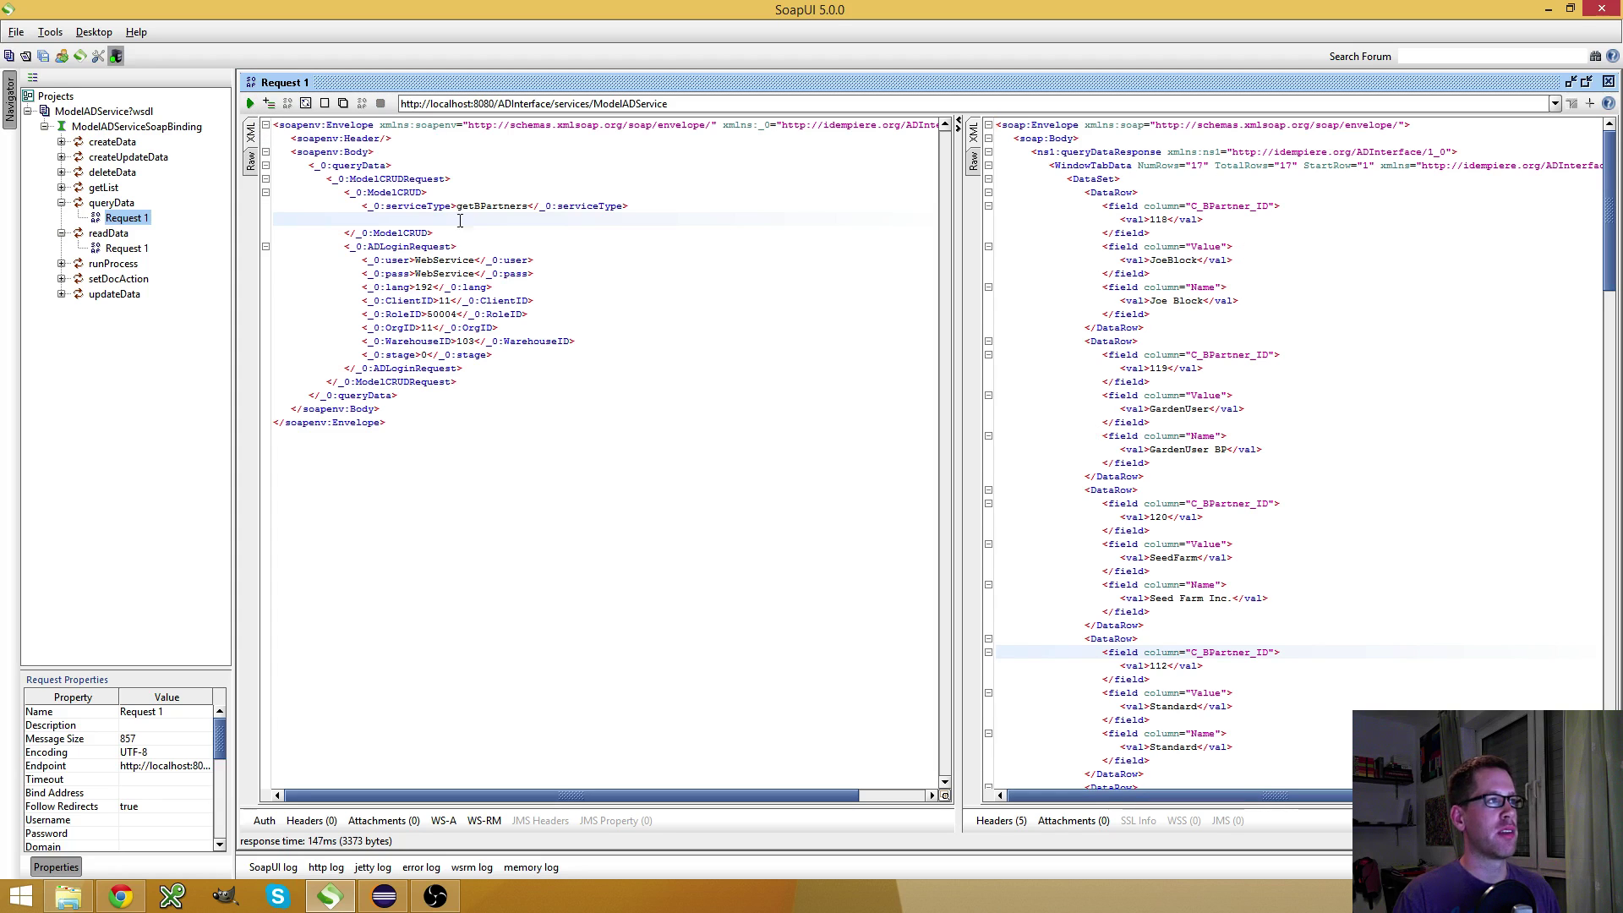
text(<!--Optional:-->                <_0:RecordID>?</_0:RecordID>                <!--Optional:-->                <_0:recordIDVariable>?</_0:recordIDVariable>                <!--Optional:-->                <_0:Filter>?</_0:Filter>                <!--Optional:-->                <_0:Action>?</_0:Action>                <!--Optional:-->                <_0:Paging keyColumn="?" columnType="?" minVal="?" maxVal="?" limit="?"/>                <!--Optional:-->                <_0:DataRow>                   <!--Zero or more repetitions:-->                   <_0:field type="?" column="?" lval="?" disp="?" edit="?" error="?" errorVal="?">                      <_0:val>?</_0:val>                      <!--Optional:-->                      <_0:lookup>                         <!--Zero or more repetitions:-->                         <_0:lv val="?" key="?"/>                      </_0:lookup>                   </_0:field>                </_0:DataRow>)
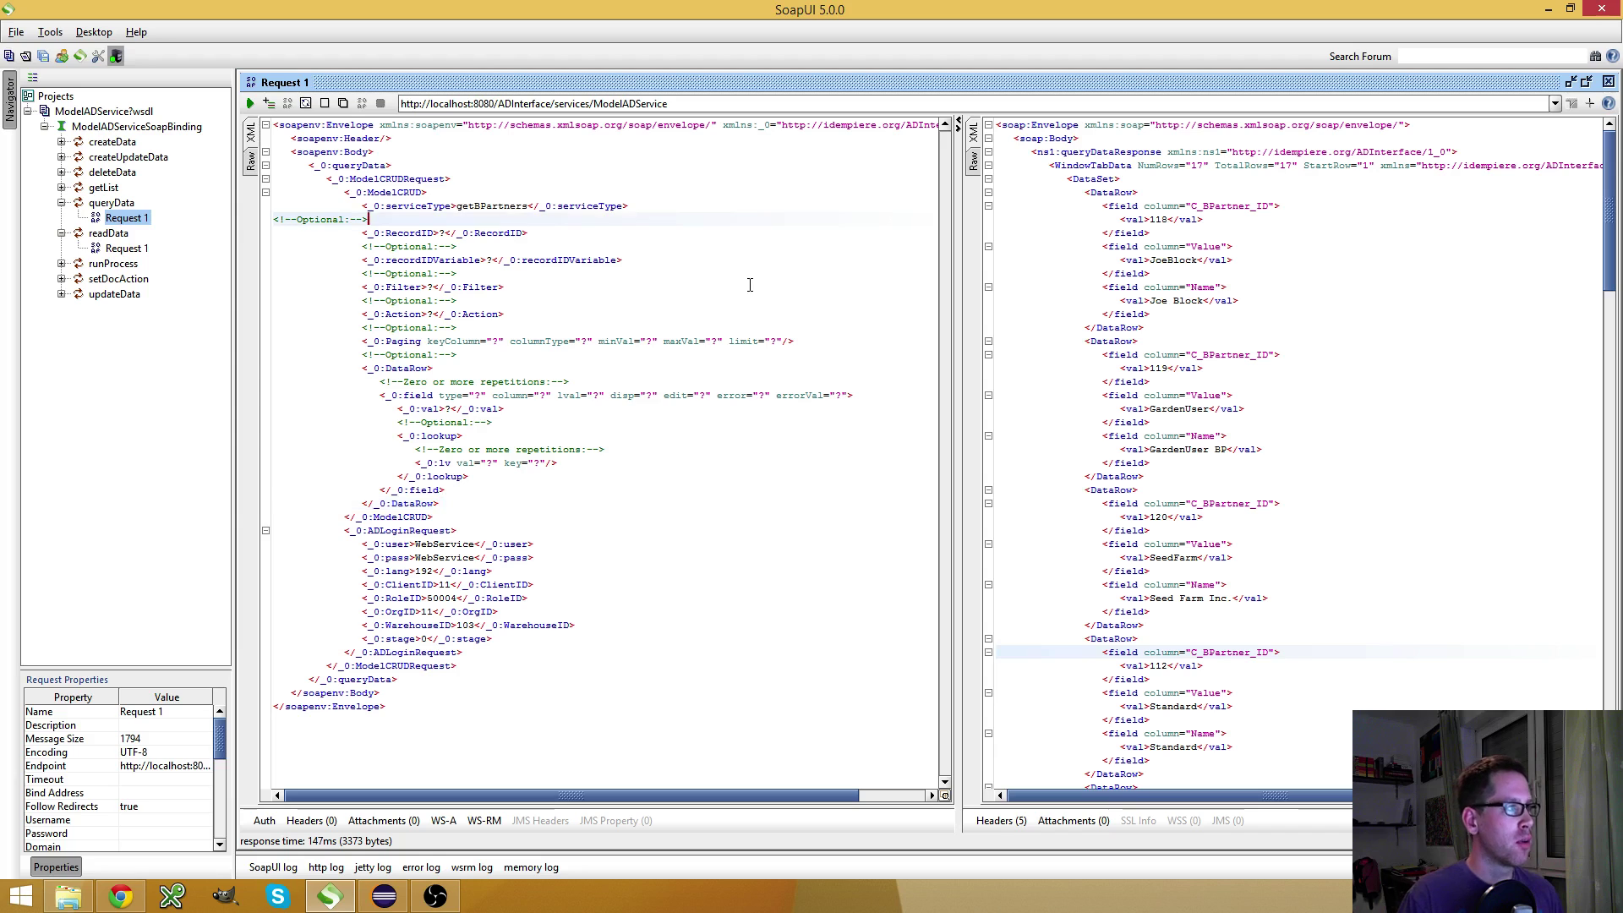
key(shift+Home)
key(BackSpace)
Delete the RecordID and recordIDVariable elements along with their comments
key(Down)
key(shift+Down)
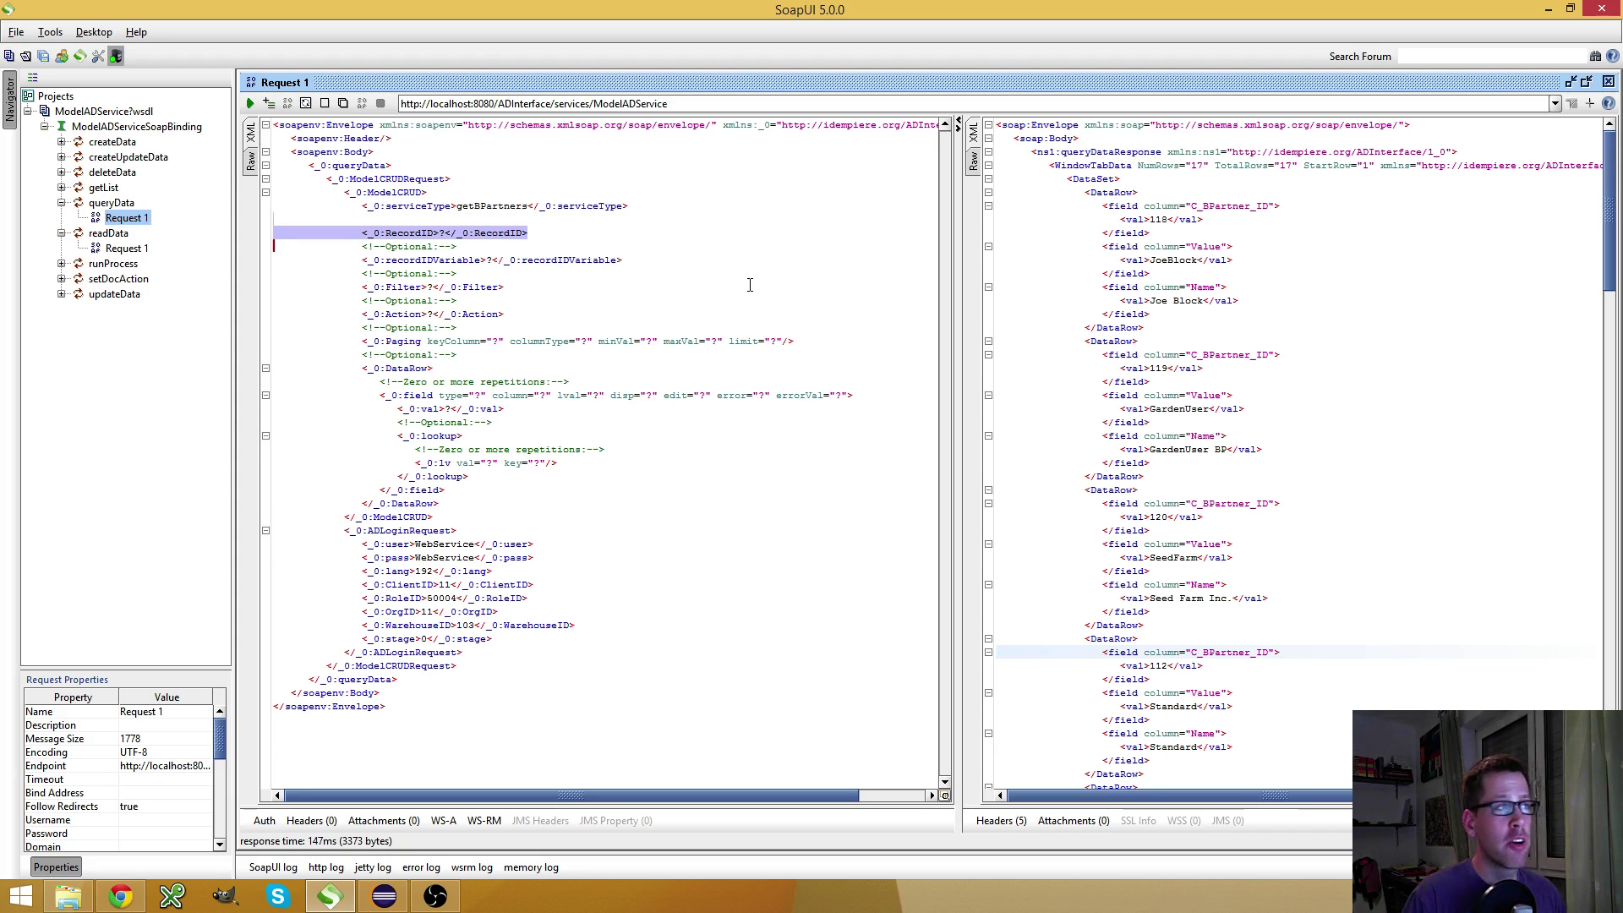
key(Down)
key(Up)
key(Up)
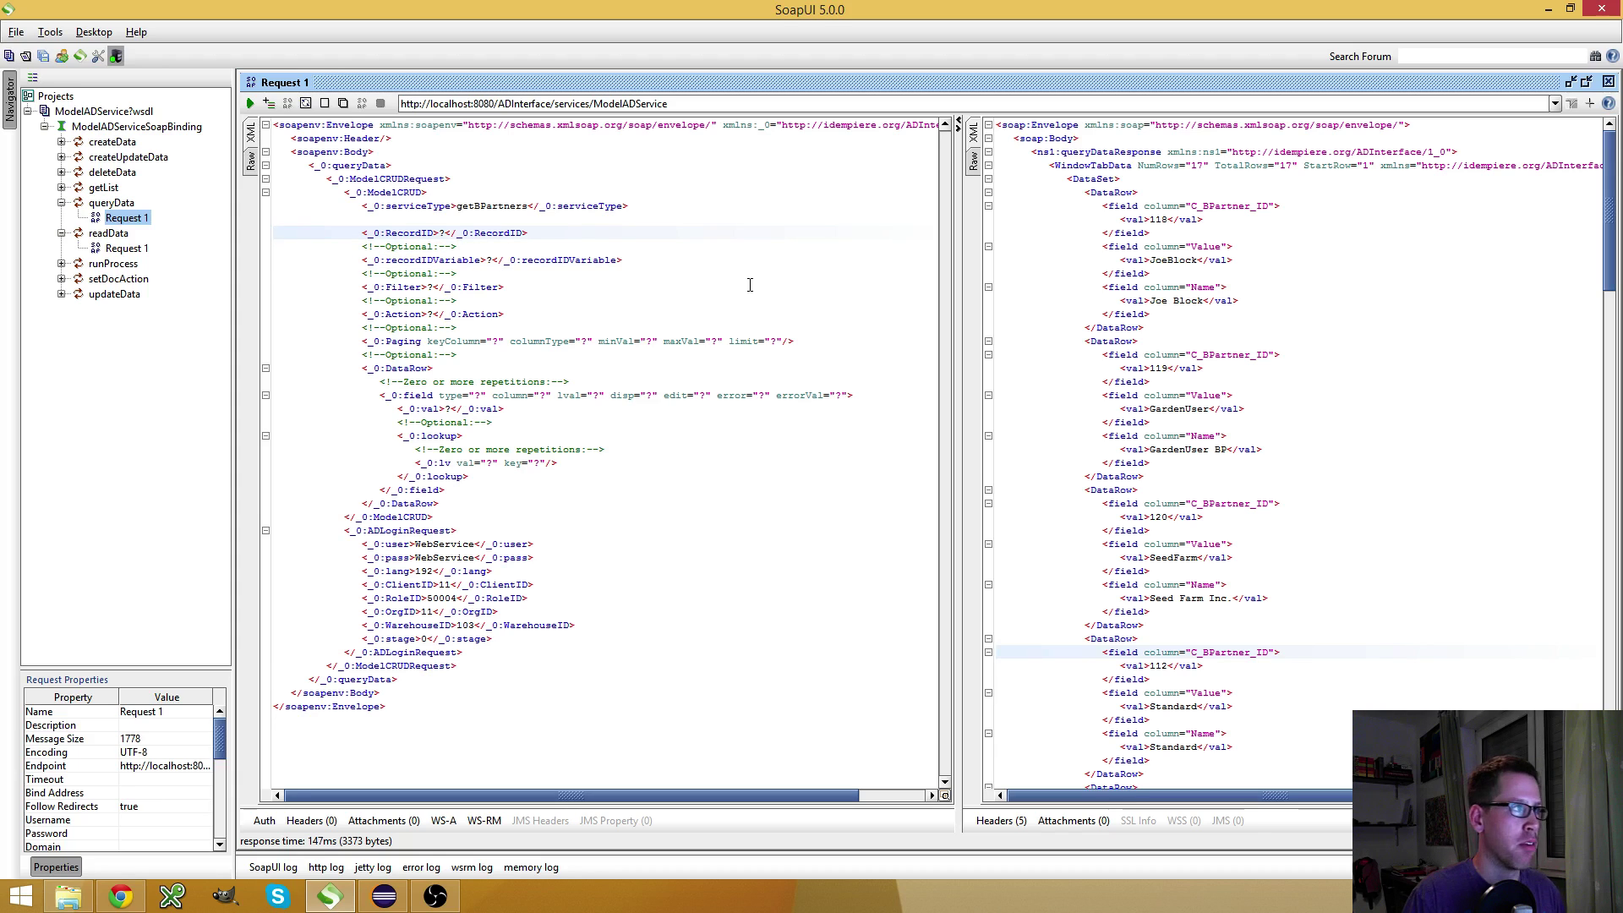
key(shift+End)
key(BackSpace)
key(Down)
key(shift+Down)
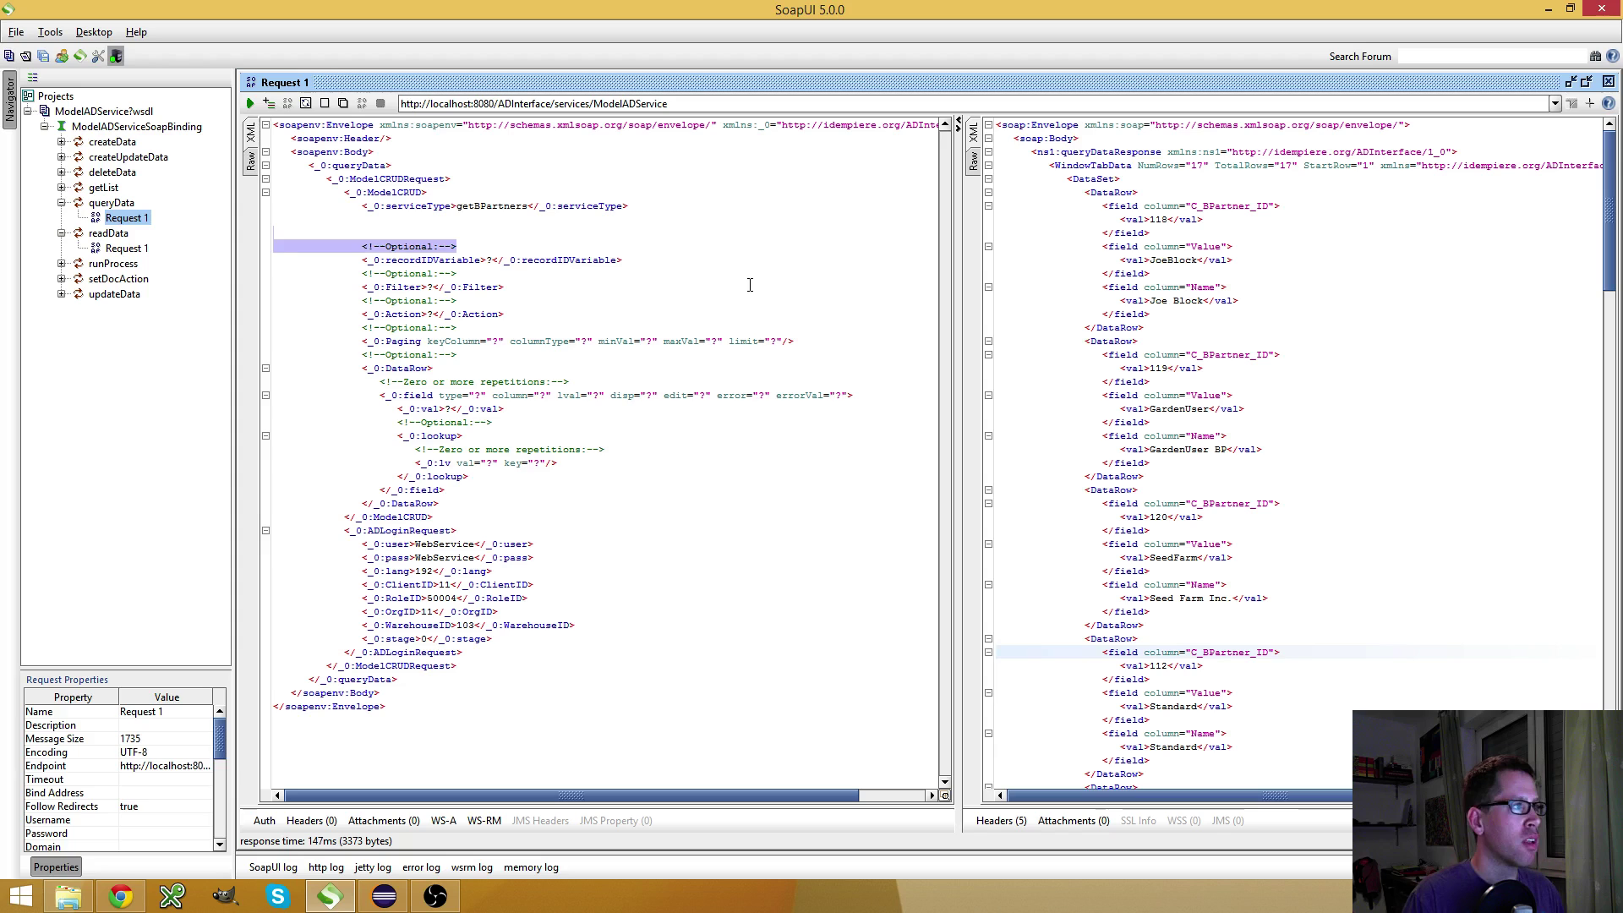
key(BackSpace)
key(BackSpace)
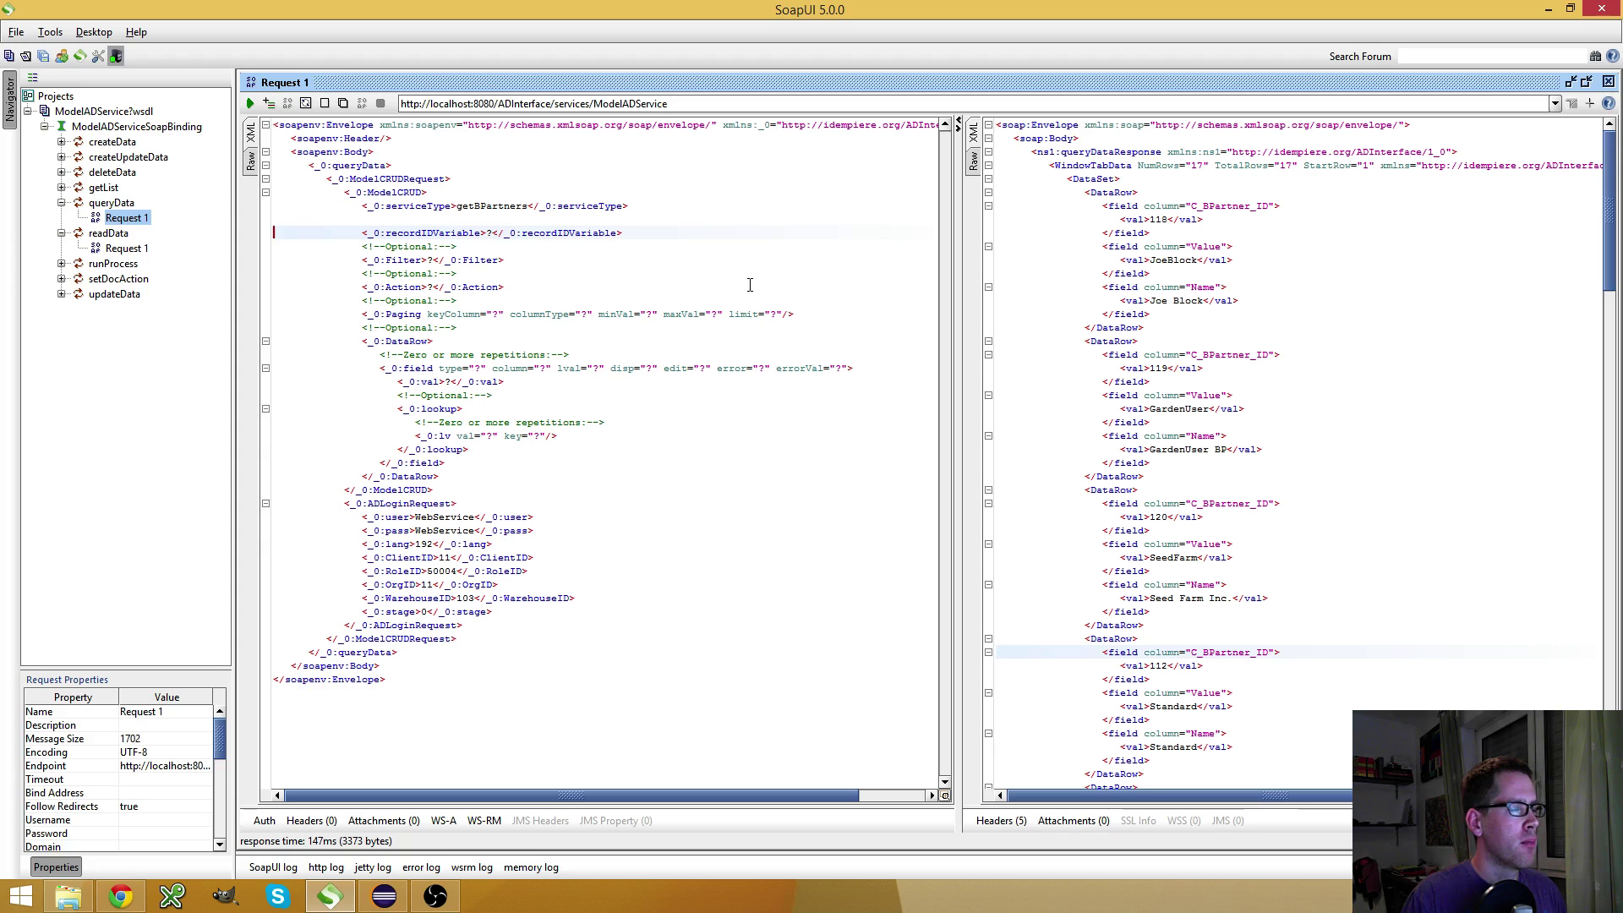
key(shift+Down)
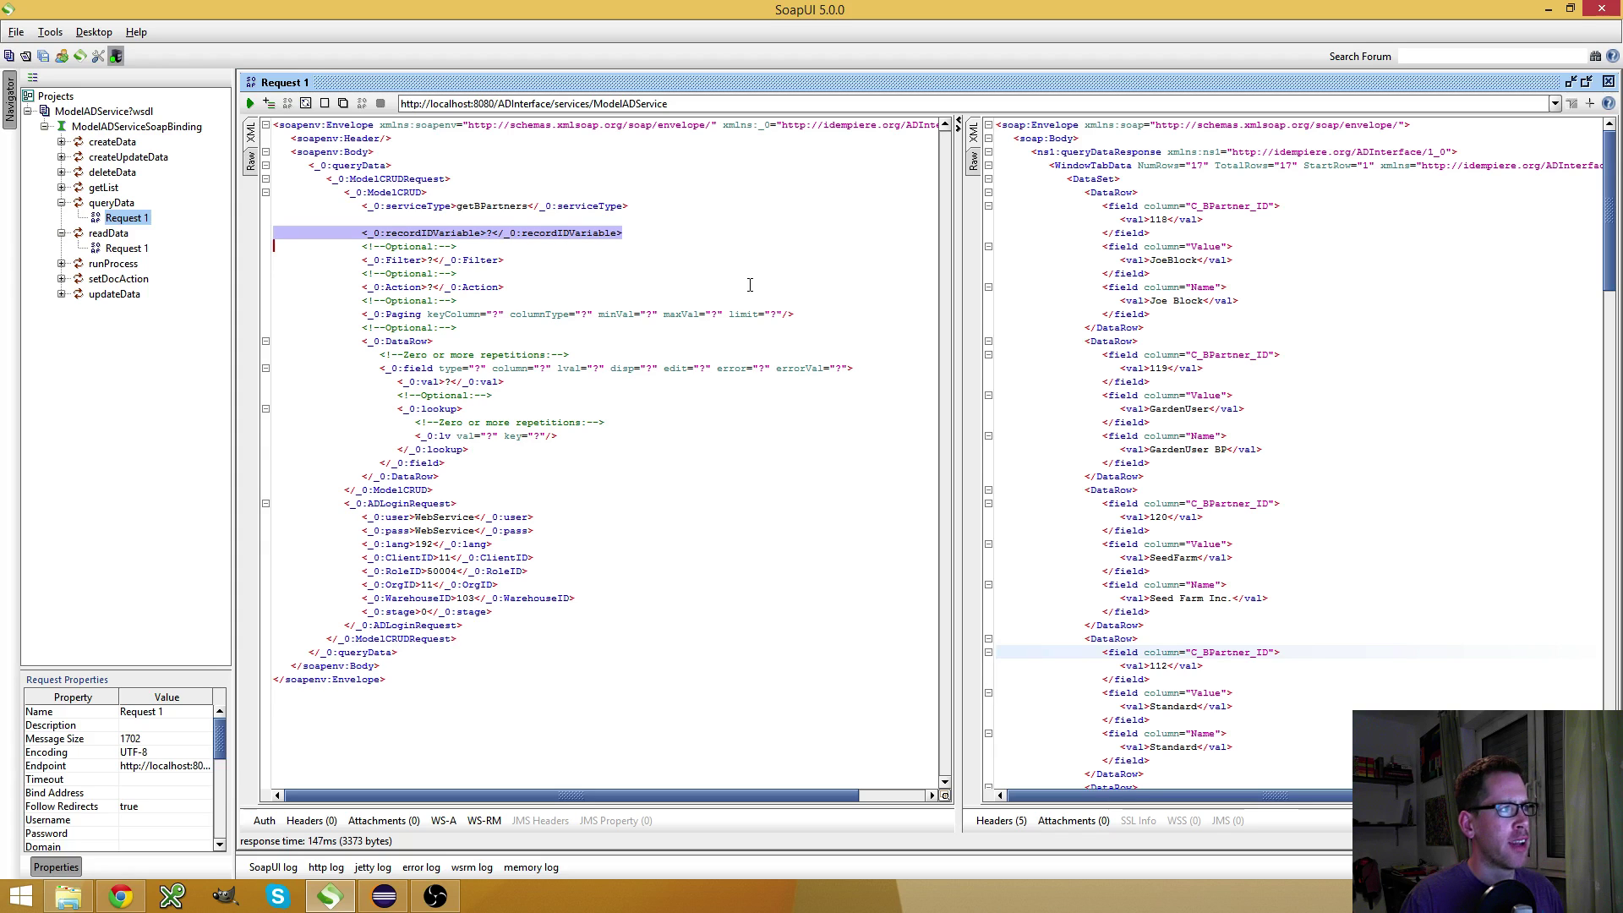
key(shift+End)
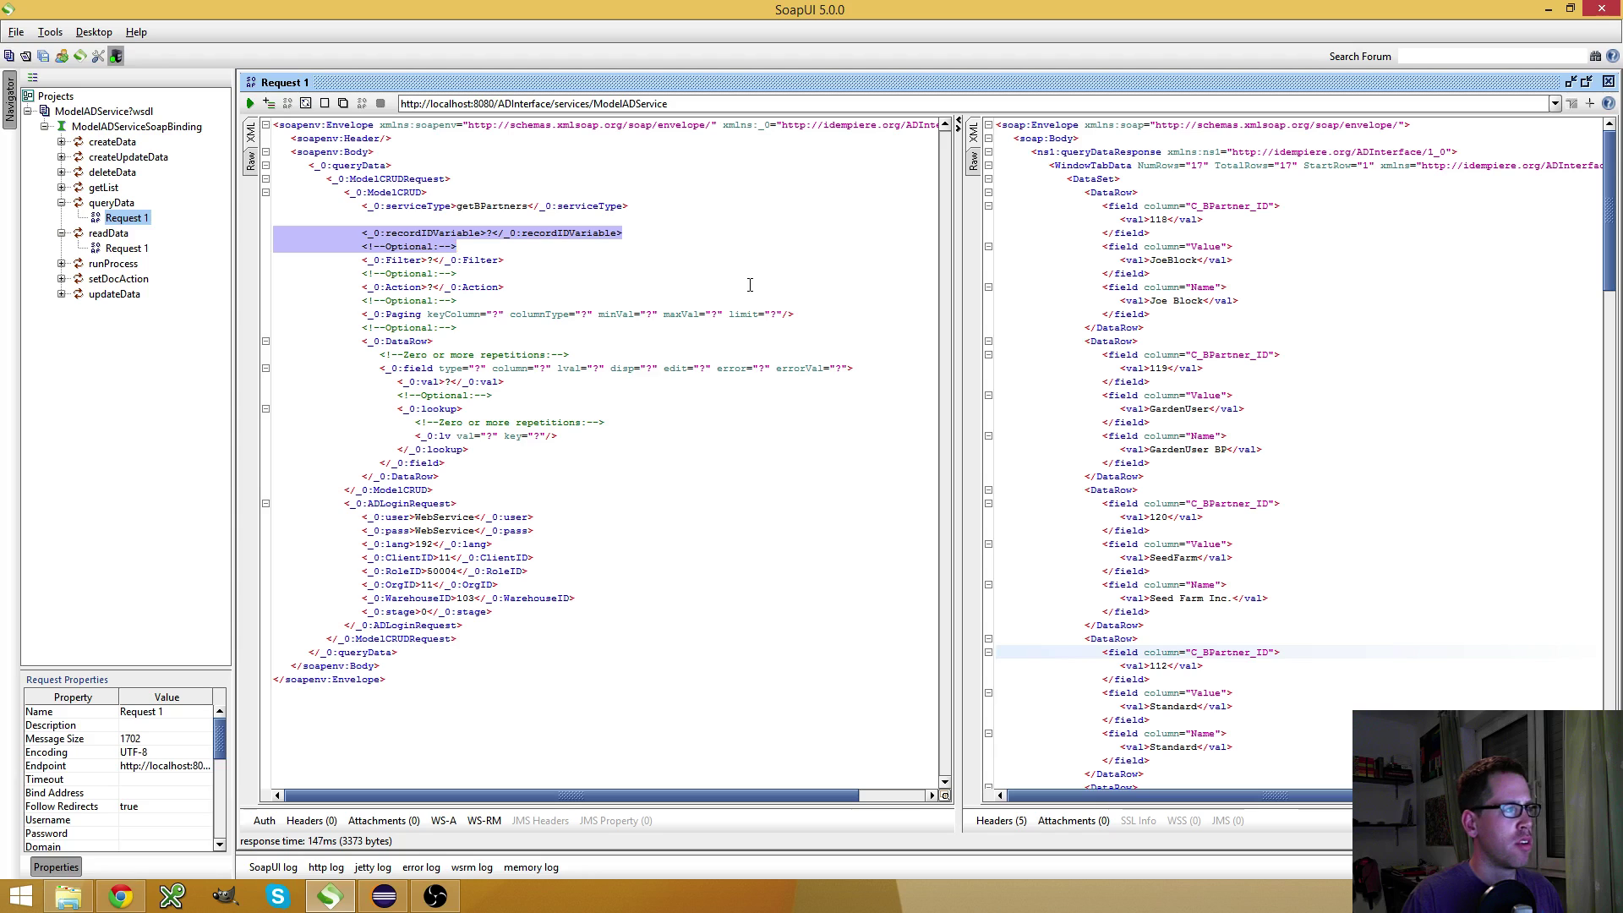
key(BackSpace)
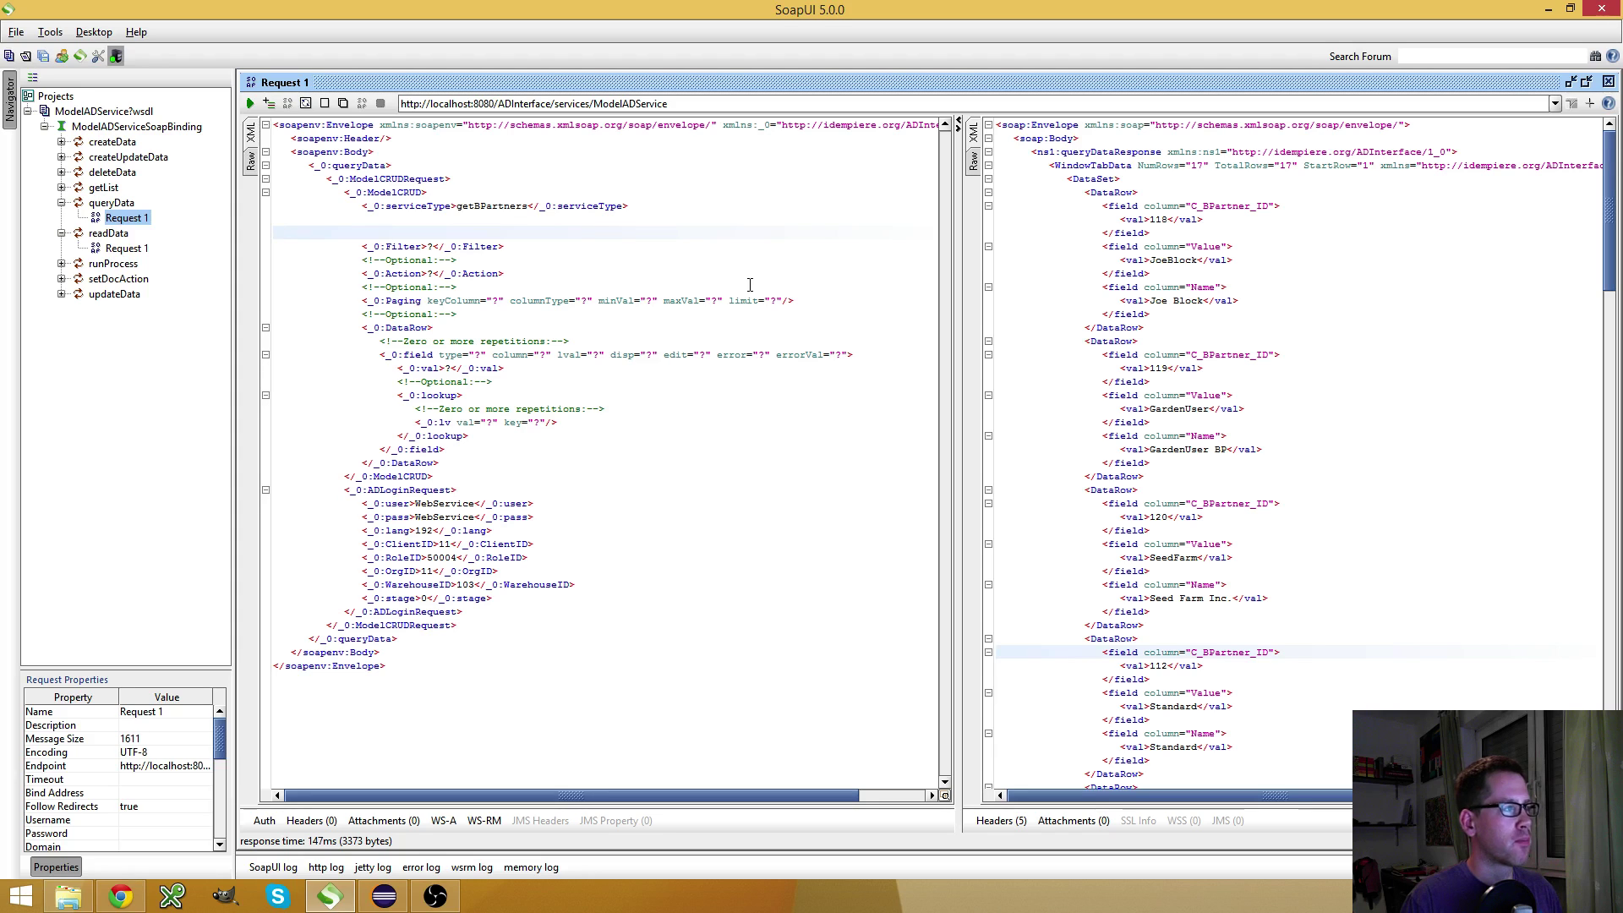
Delete the Filter, Action and Paging elements with their comments
key(Down)
key(shift+Down)
key(shift+Down)
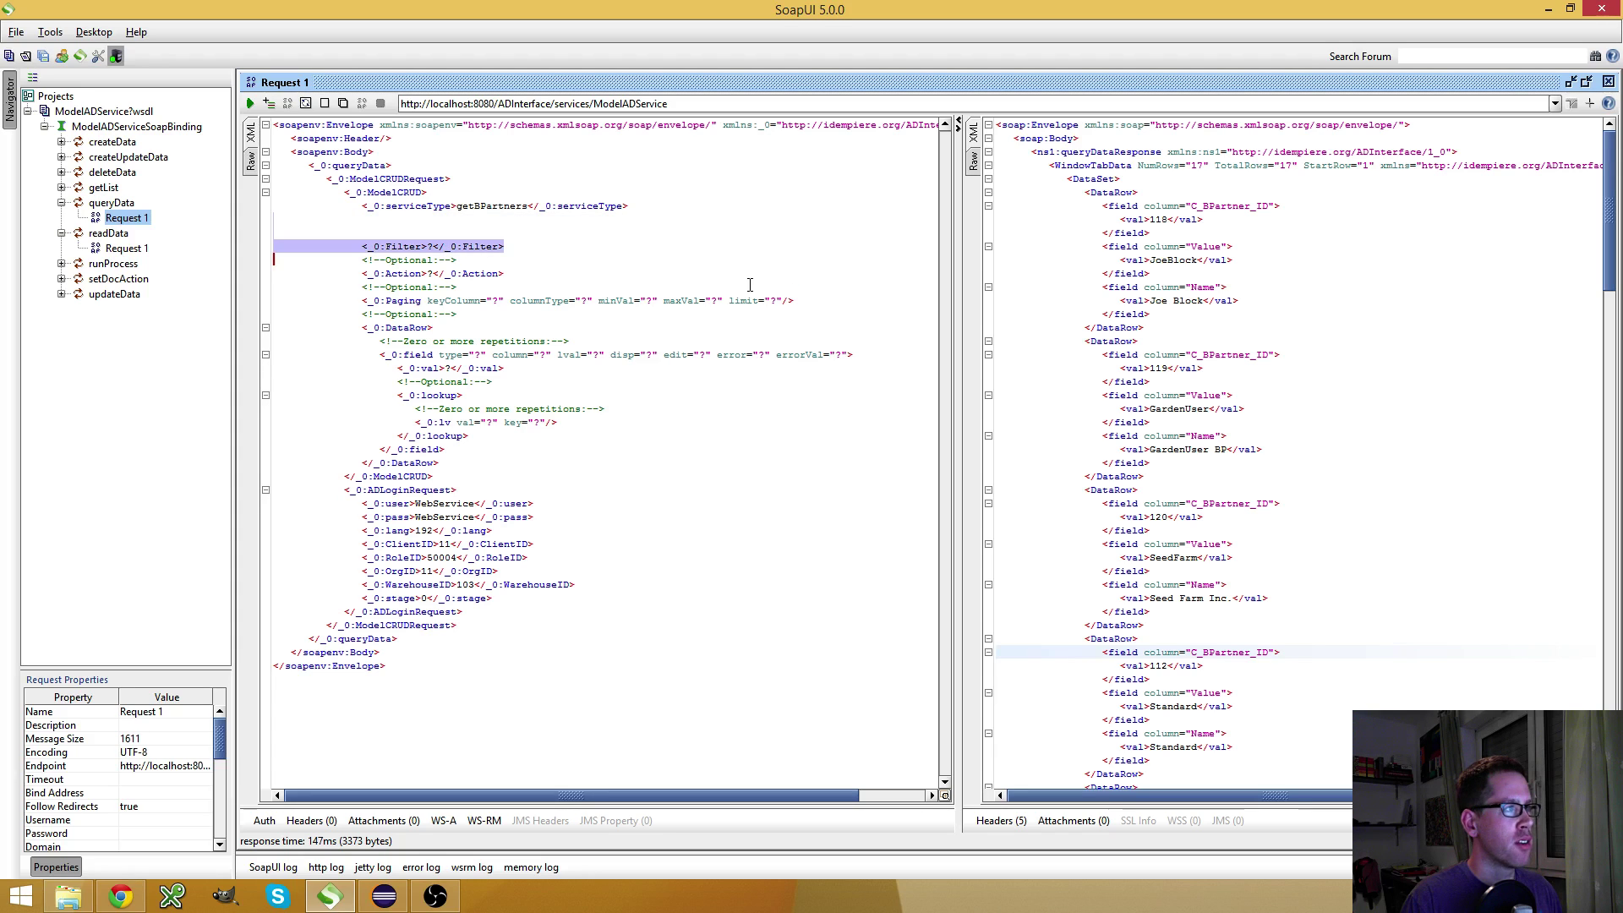
key(BackSpace)
key(BackSpace)
key(BackSpace)
key(shift+Down)
key(shift+Down)
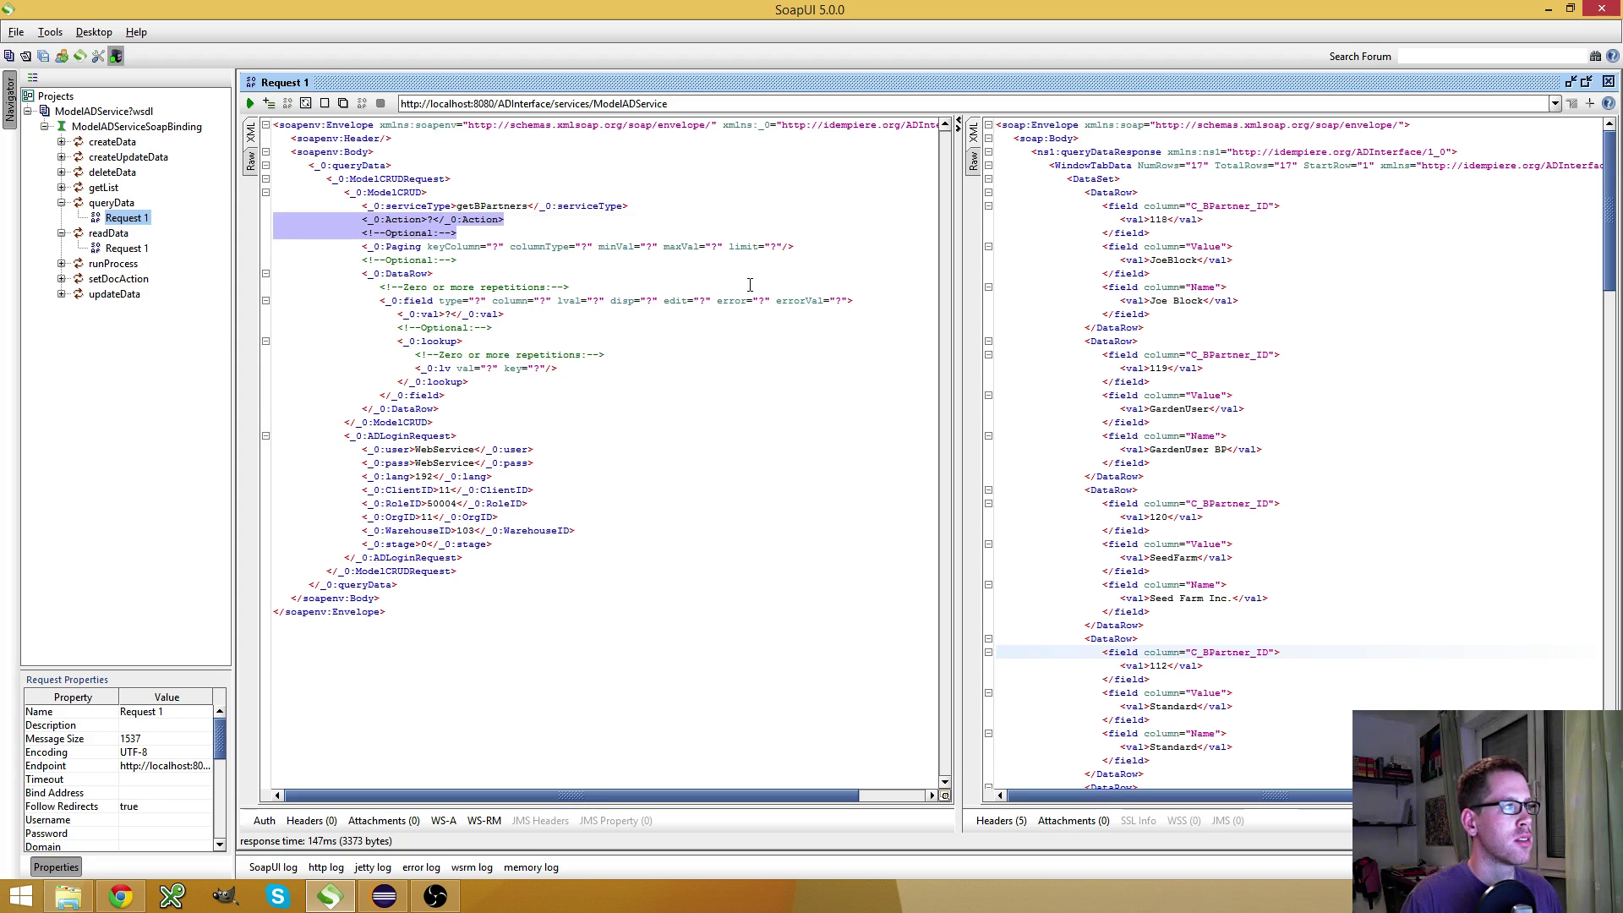
key(BackSpace)
key(shift+Down)
key(shift+Down)
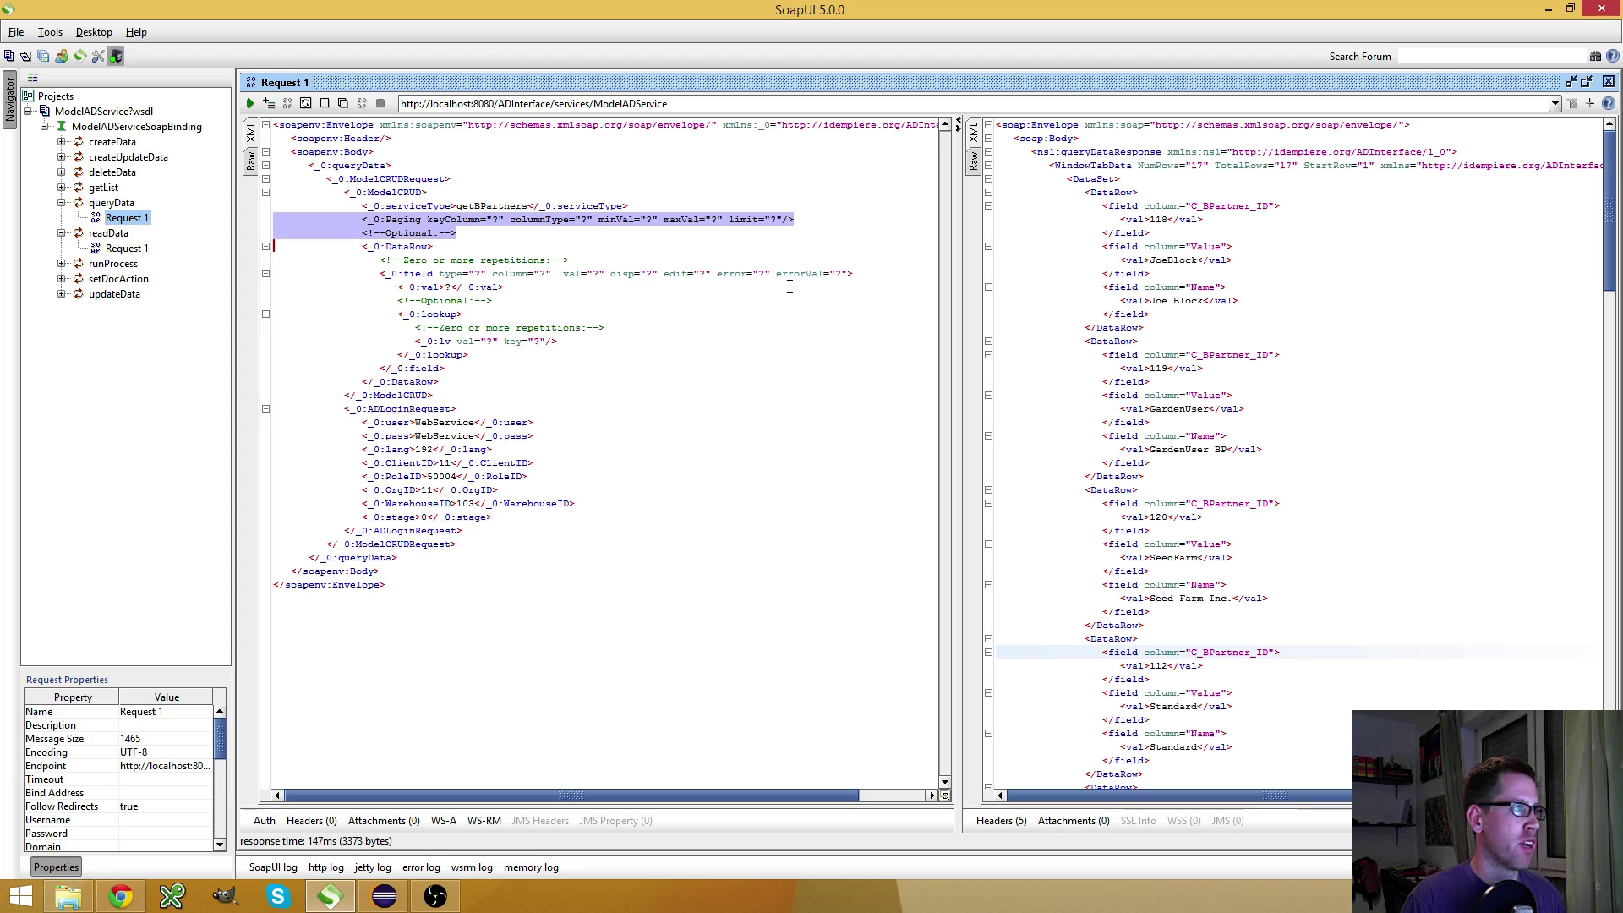
key(Delete)
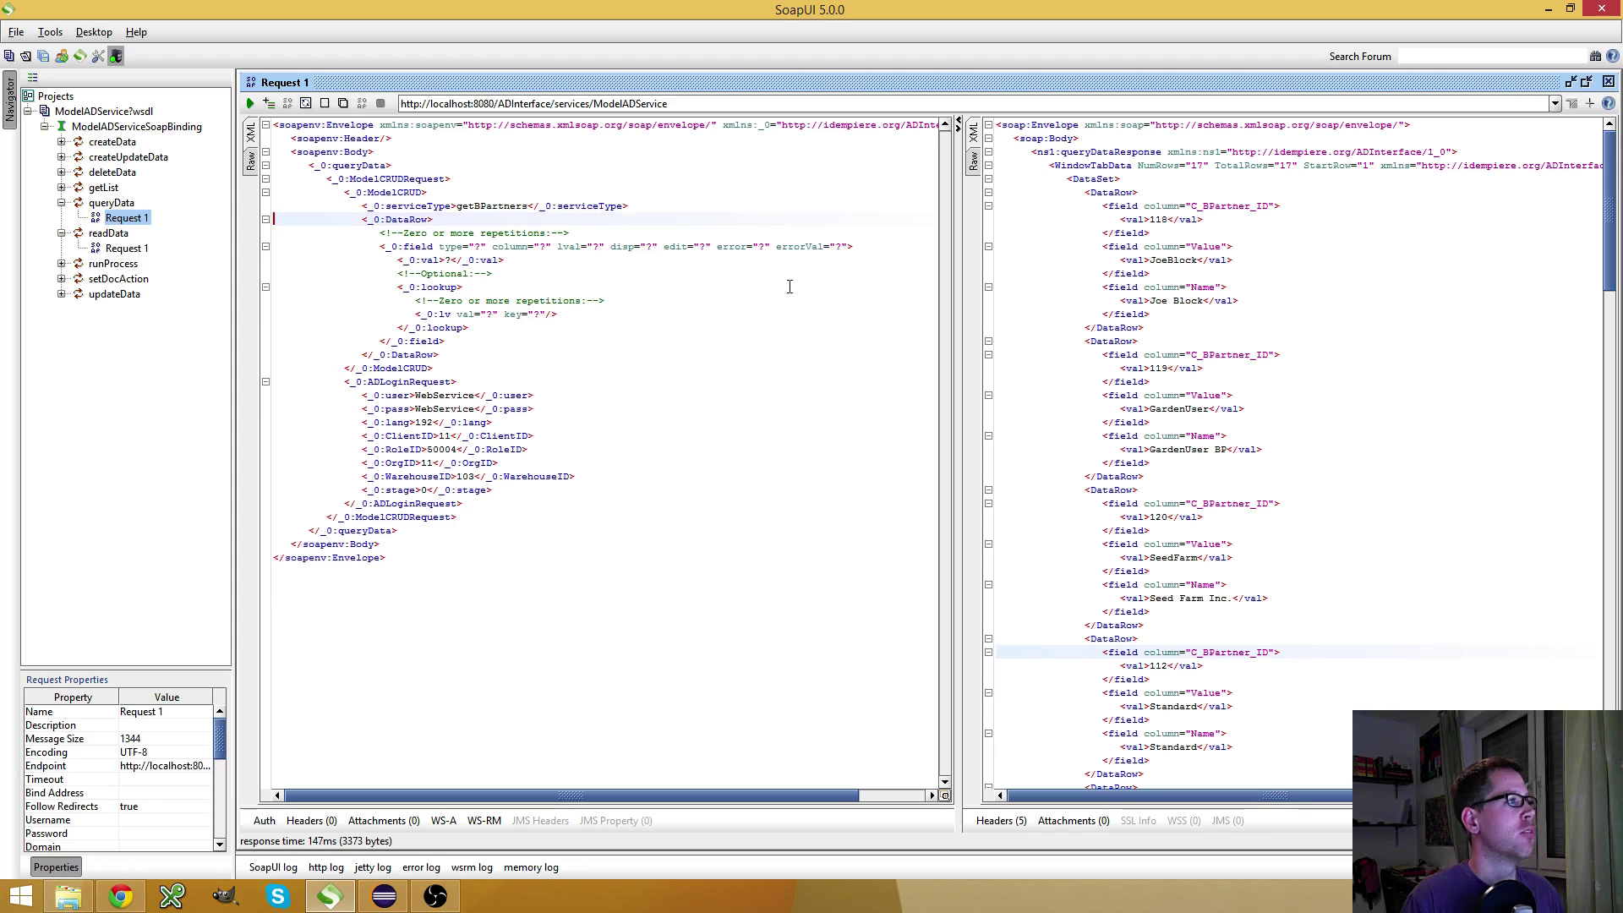
Delete the repetitions comment and the lookup block, keeping the val line
key(Down)
key(shift+Down)
key(Delete)
key(shift+Down)
key(shift+Down)
key(shift+Down)
key(shift+Down)
key(shift+Down)
key(shift+Down)
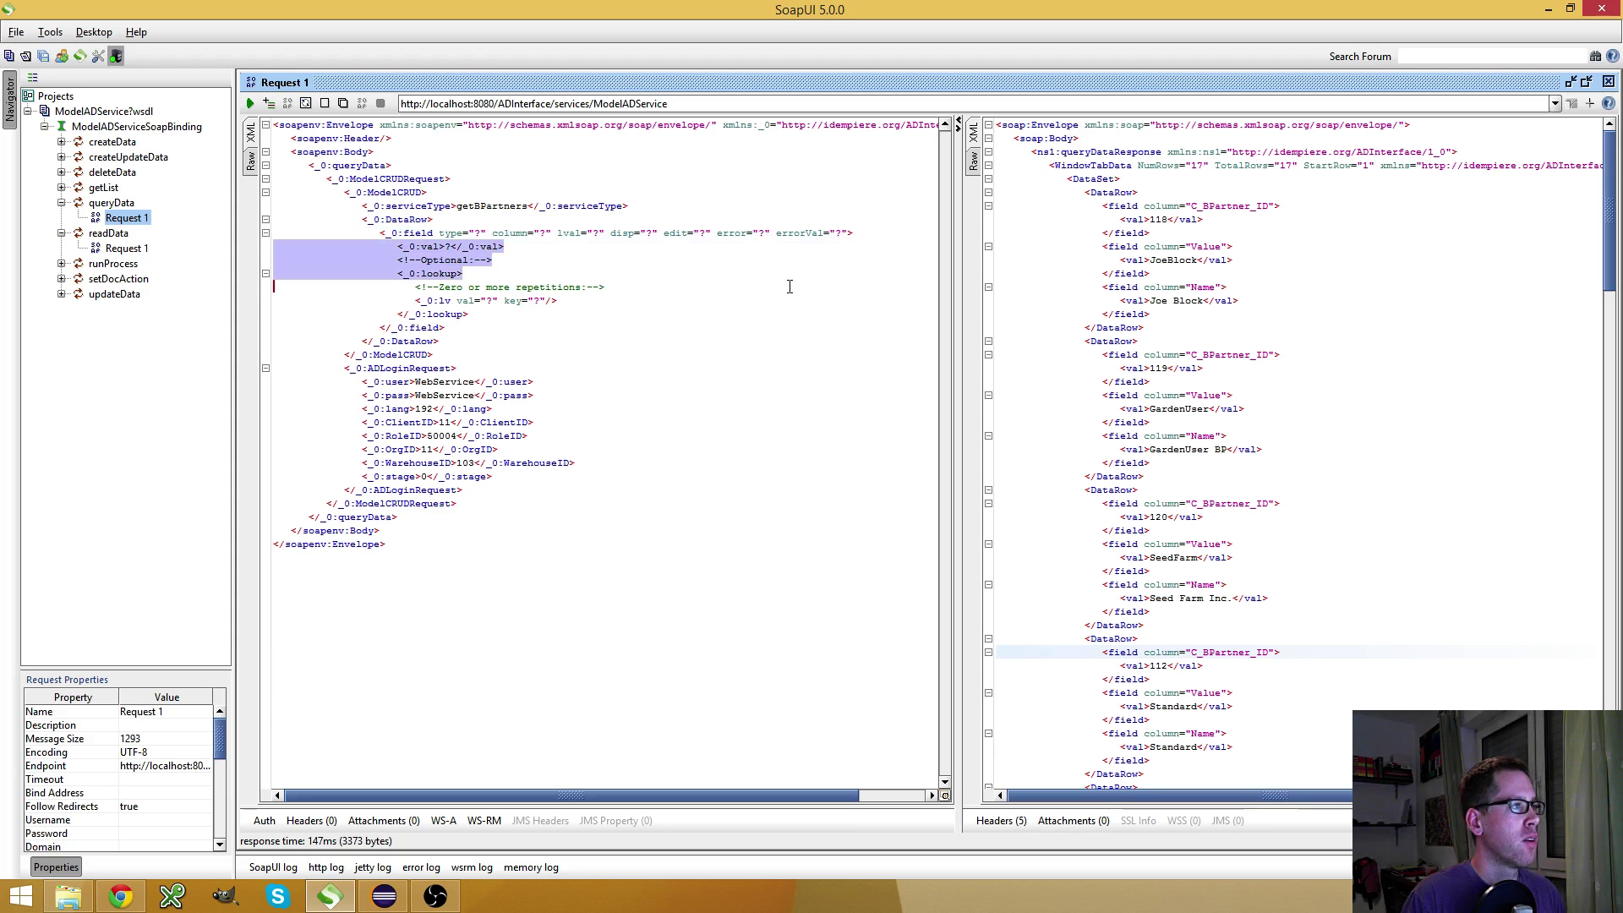
key(Delete)
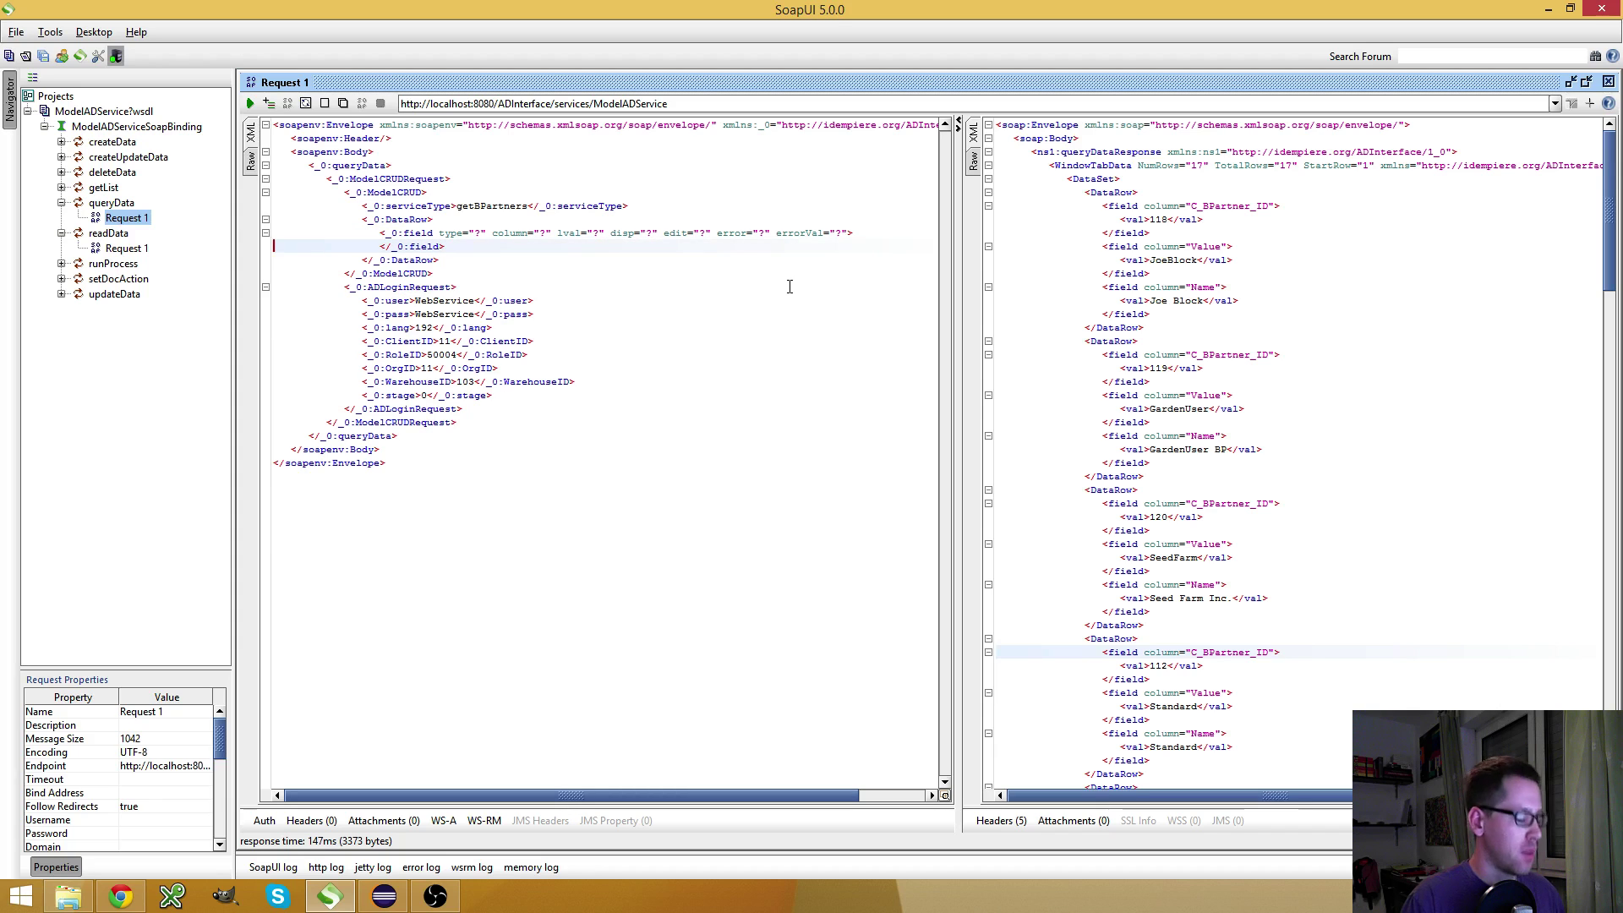
key(ctrl+z)
key(Up)
key(shift+Up)
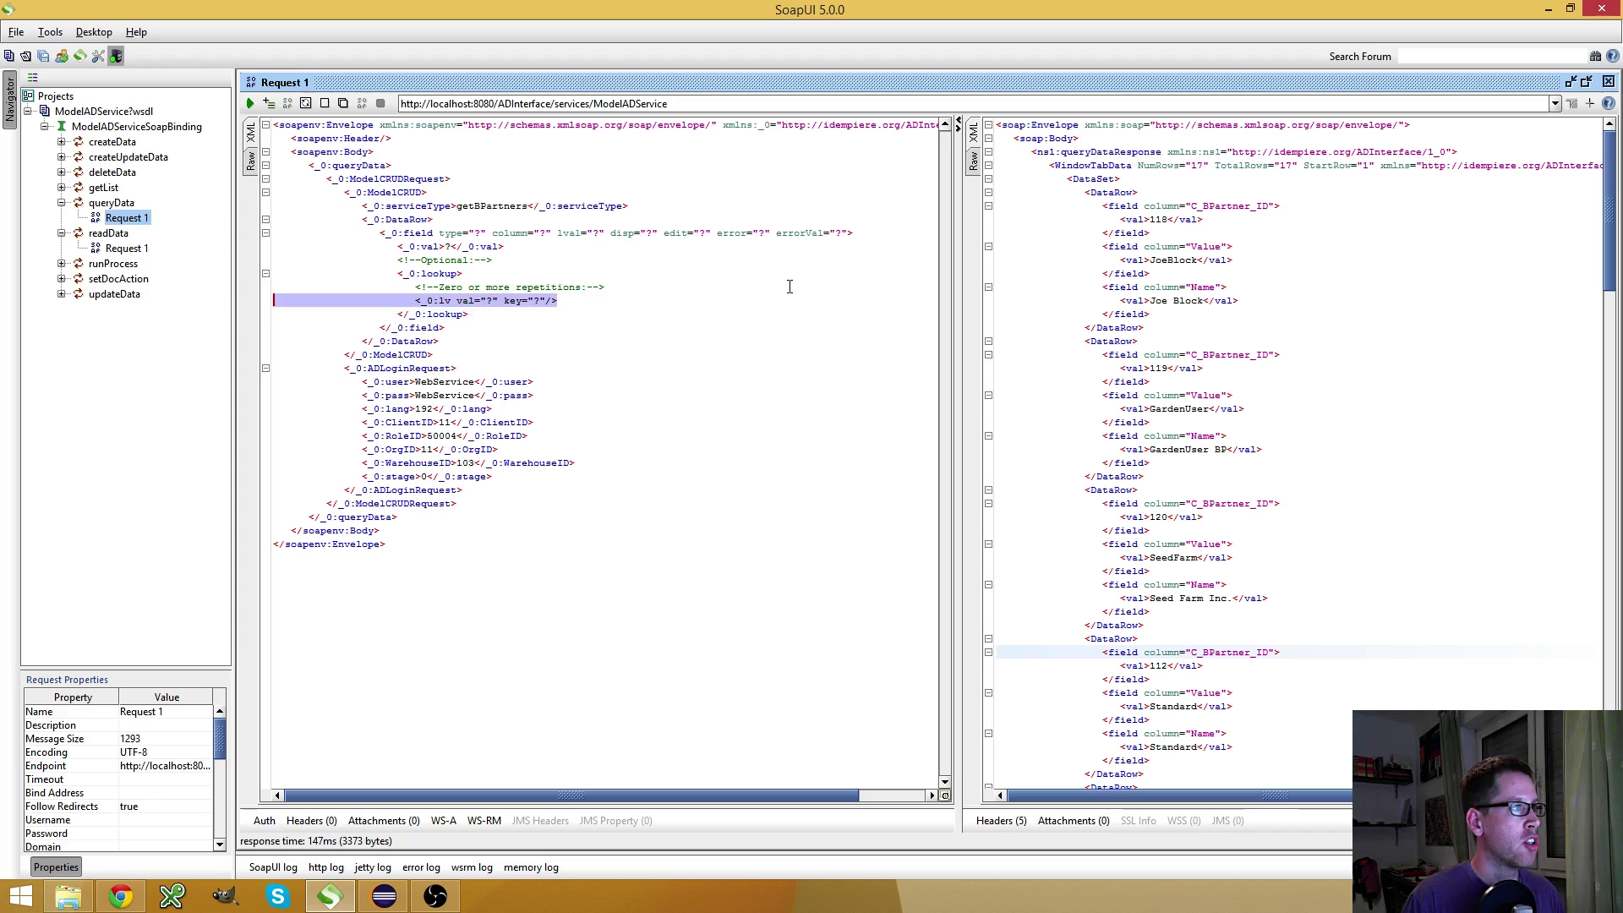
key(Down)
key(Down)
key(shift+Up)
key(shift+Up)
key(shift+Up)
key(shift+Up)
key(shift+Up)
key(Delete)
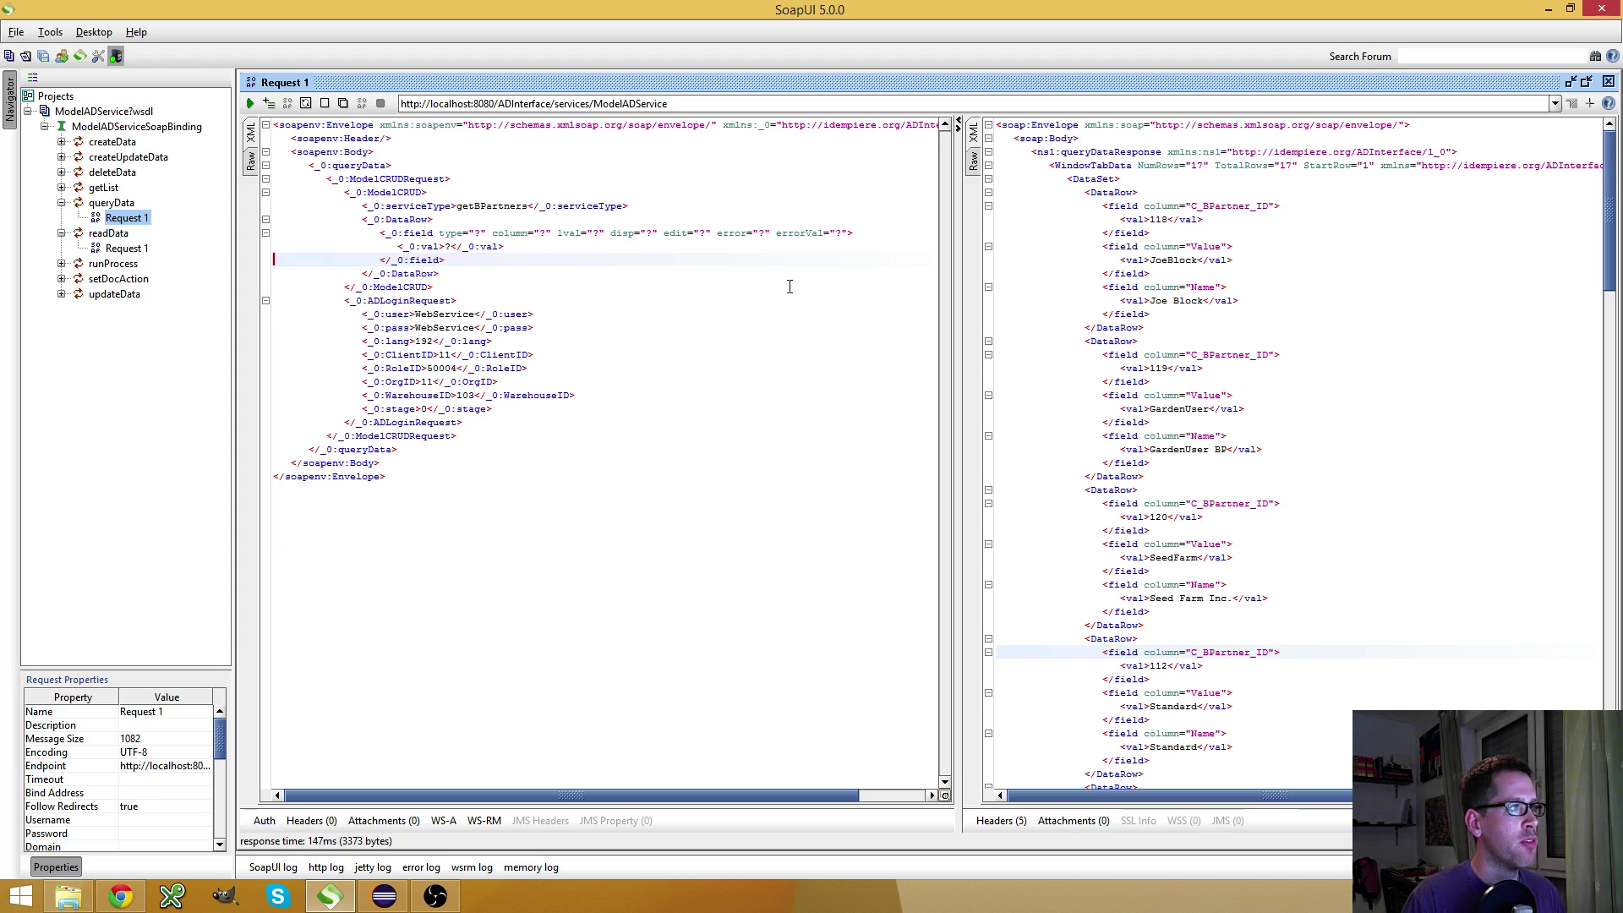
key(Up)
key(Up)
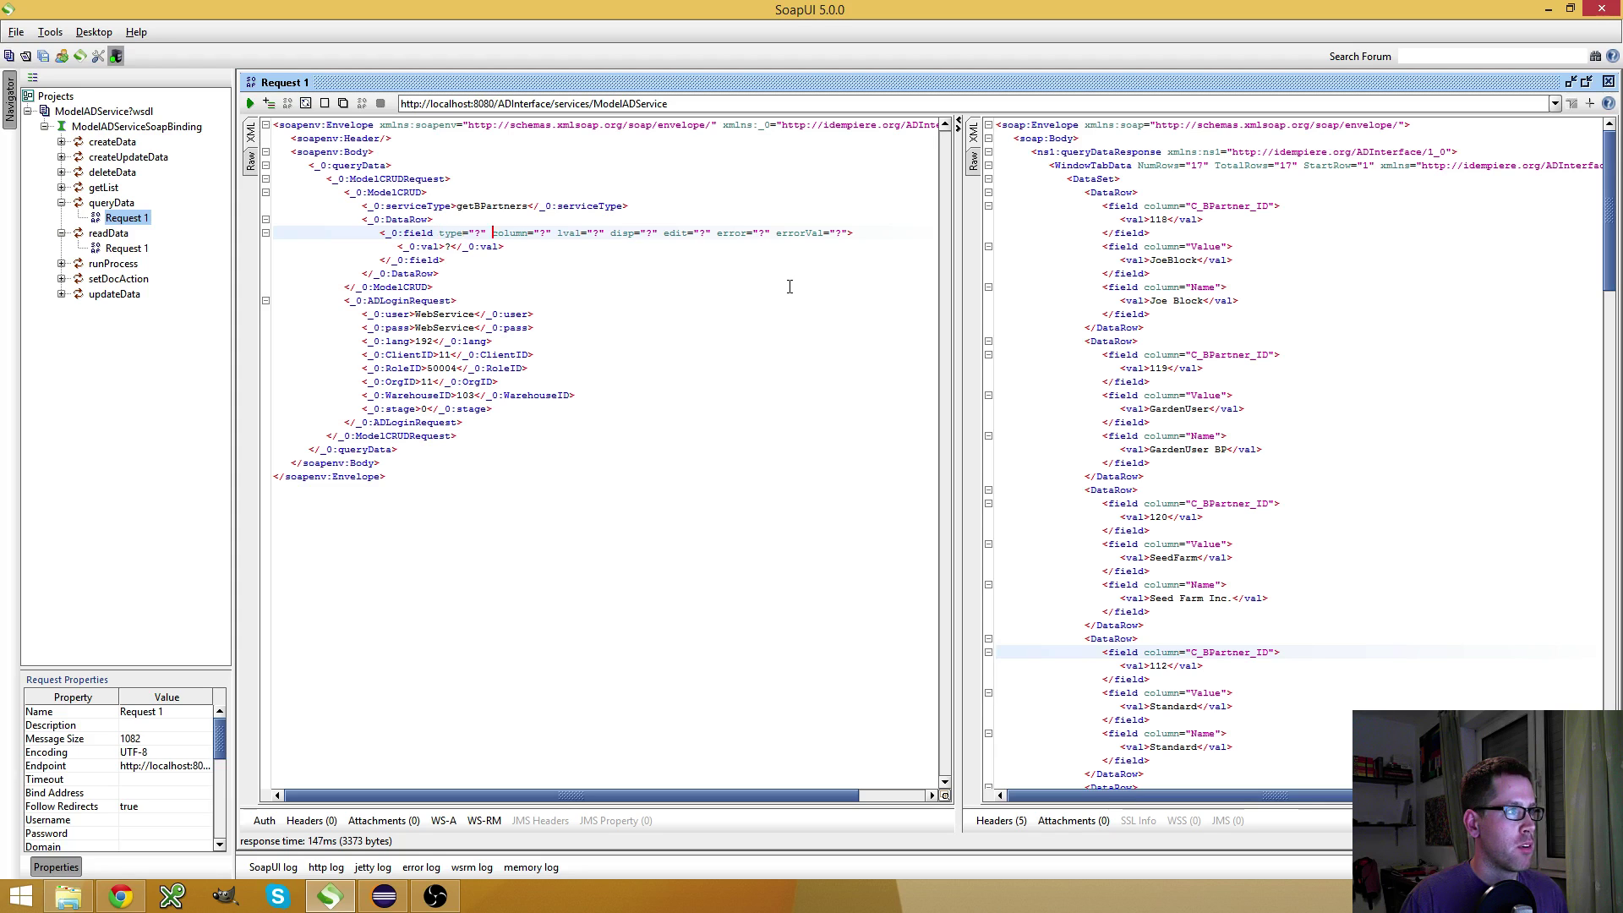
Strip the field's lval through errorVal and type attributes, leaving only column
key(ctrl+Right)
key(ctrl+Right)
key(ctrl+Right)
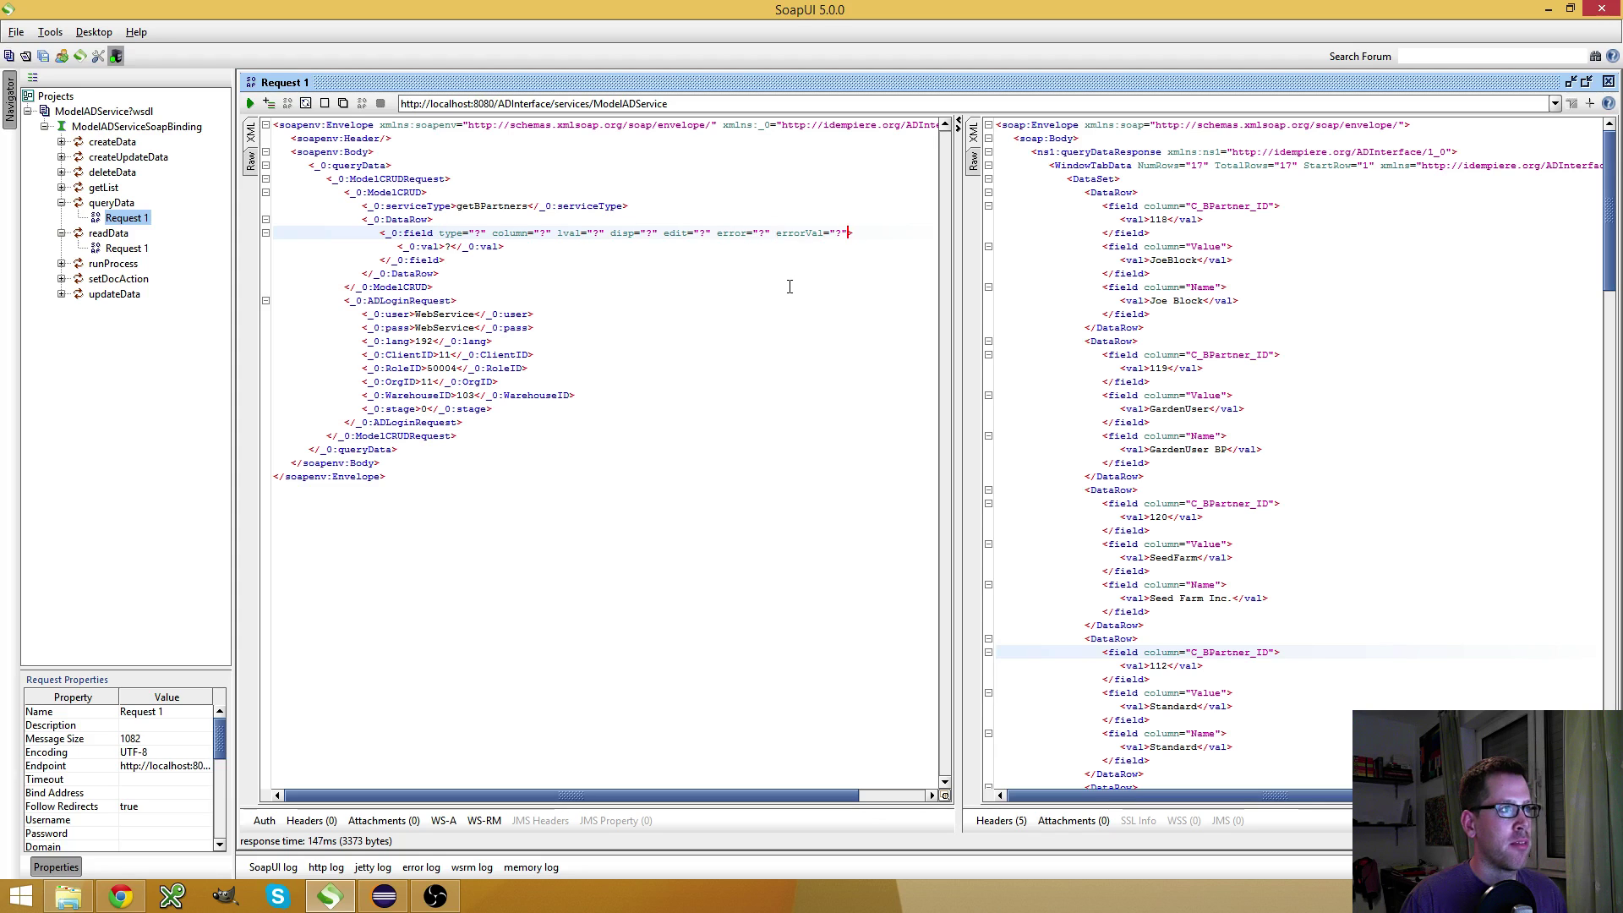
key(ctrl+shift+Left)
key(ctrl+shift+Left)
key(ctrl+shift+Left)
key(ctrl+shift+Left)
key(ctrl+shift+Left)
key(ctrl+shift+Left)
key(ctrl+shift+Left)
key(ctrl+shift+Left)
key(ctrl+shift+Left)
key(ctrl+shift+Left)
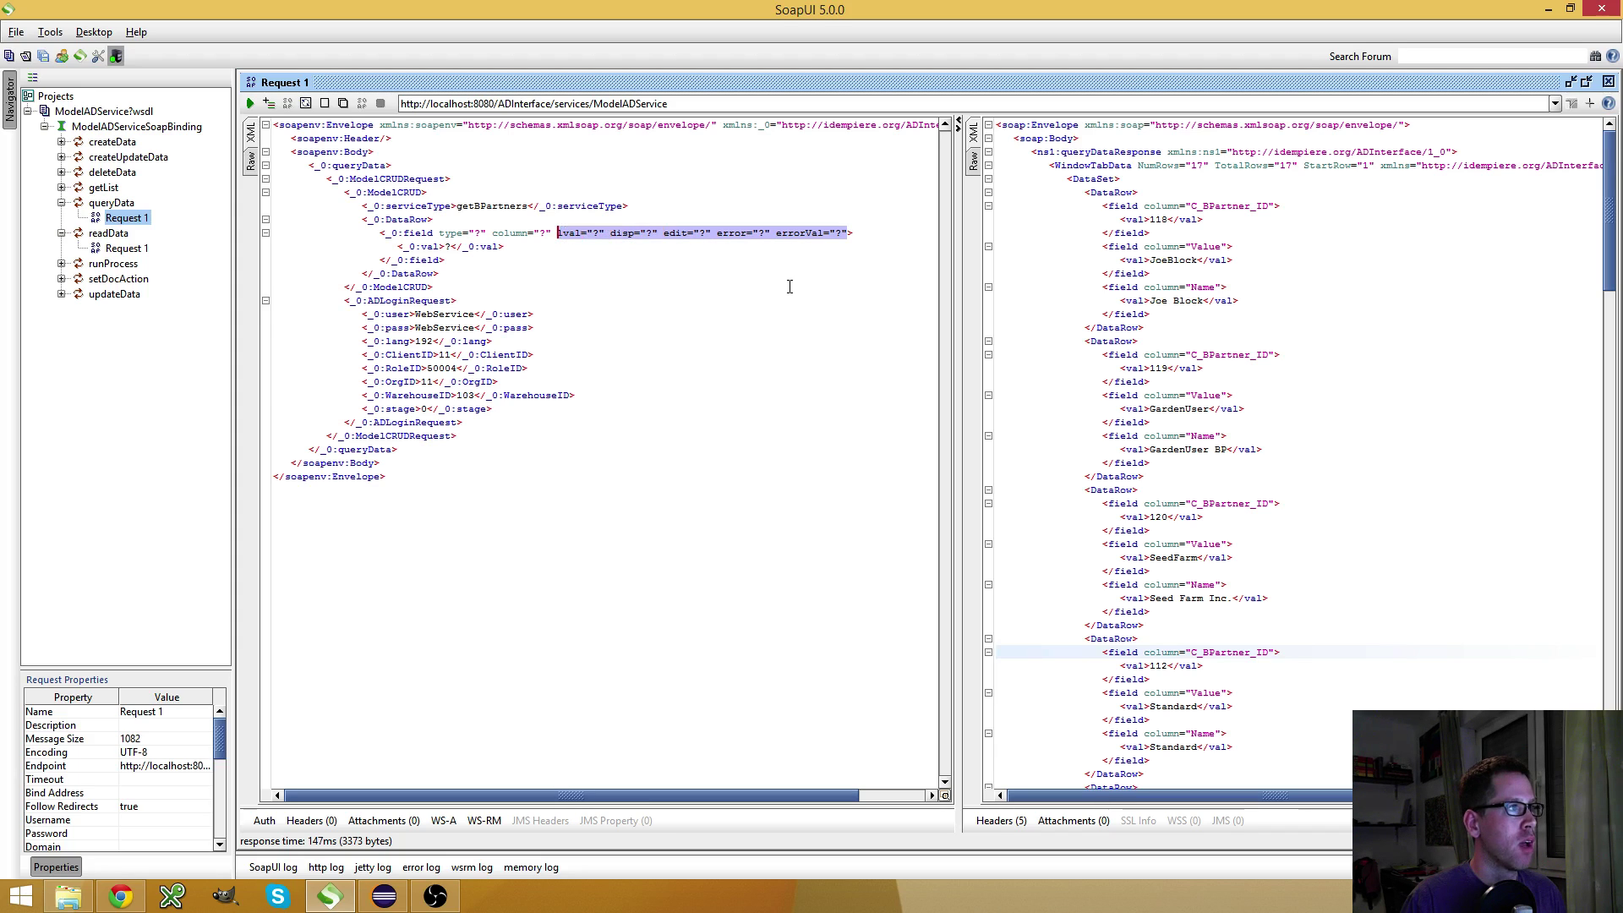
key(Delete)
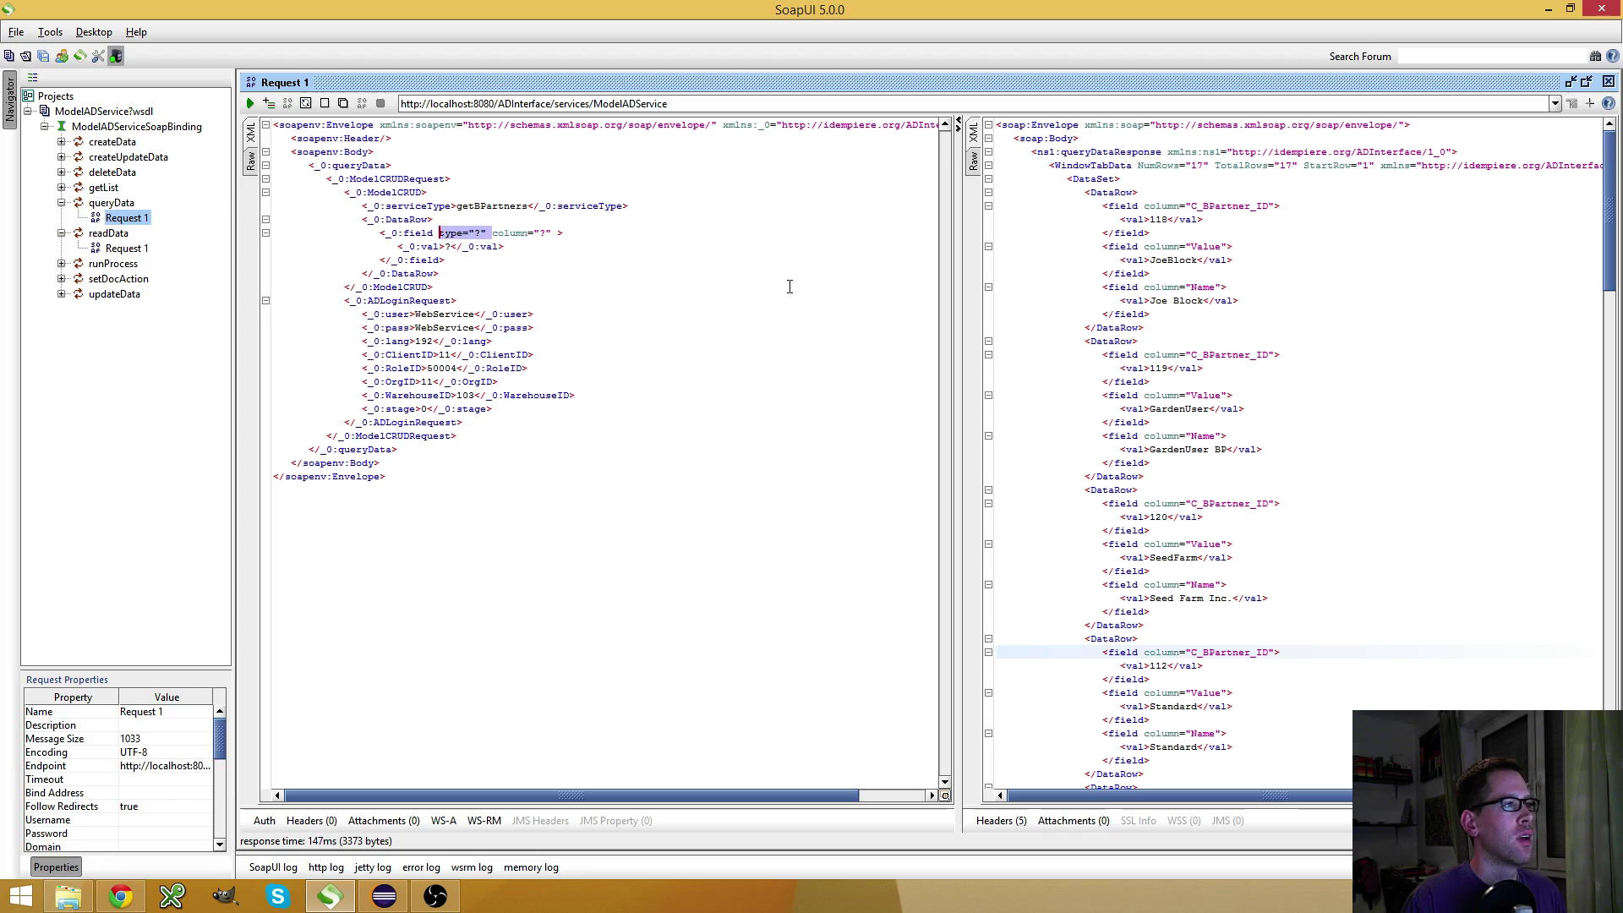
key(Left)
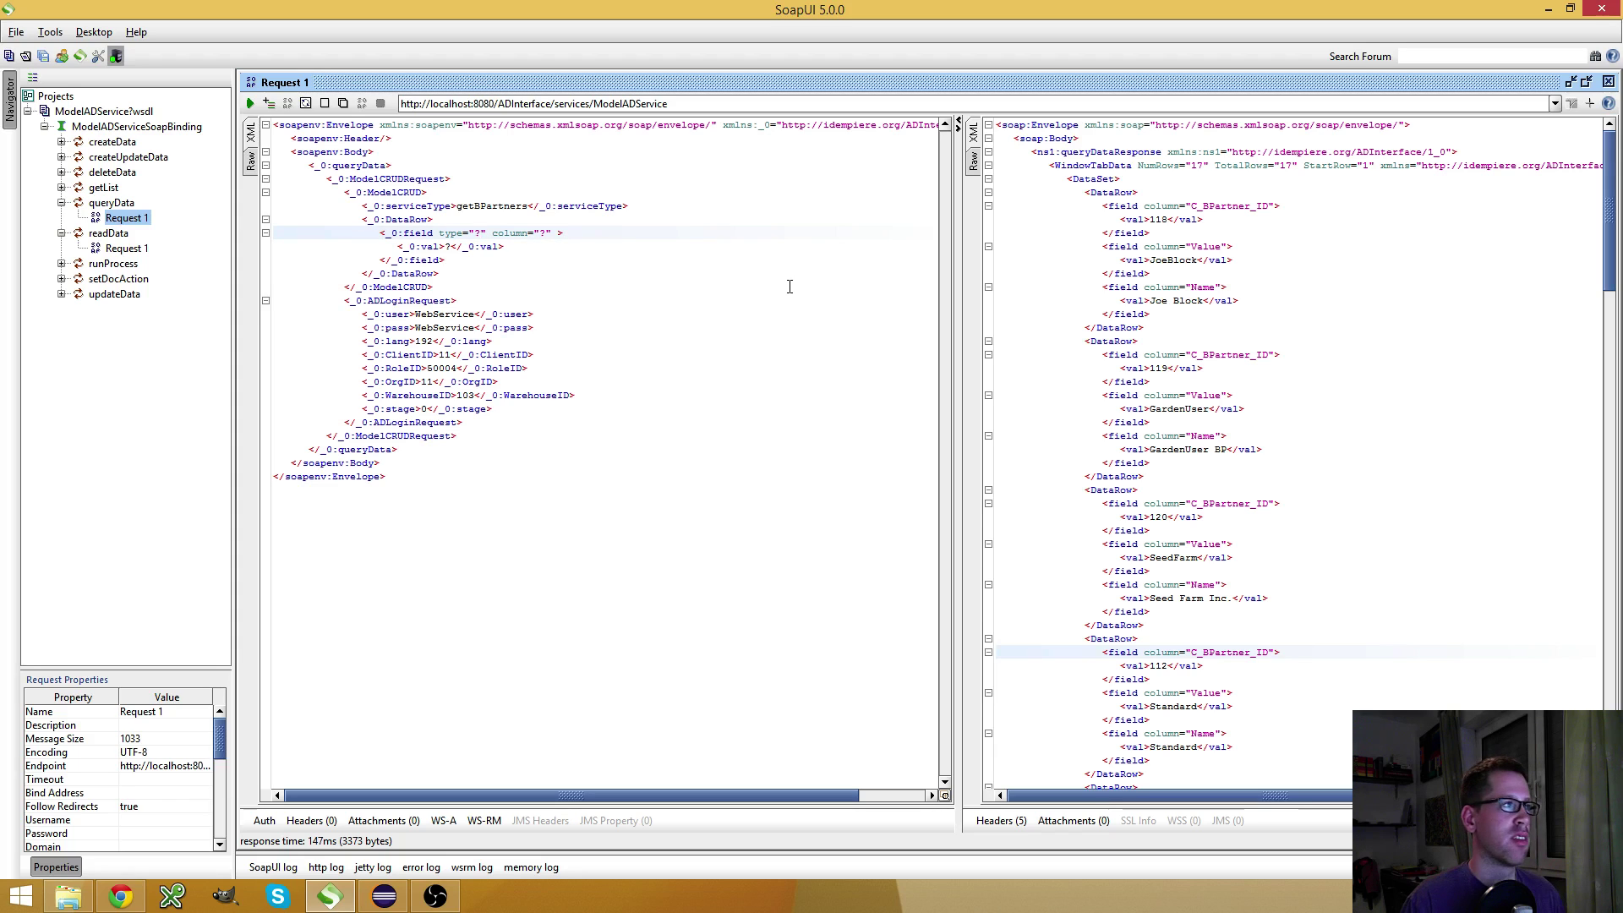
key(shift+Right)
key(shift+Right)
key(shift+Right)
key(shift+Right)
key(shift+Right)
key(shift+Right)
key(shift+Right)
key(shift+Right)
key(shift+Right)
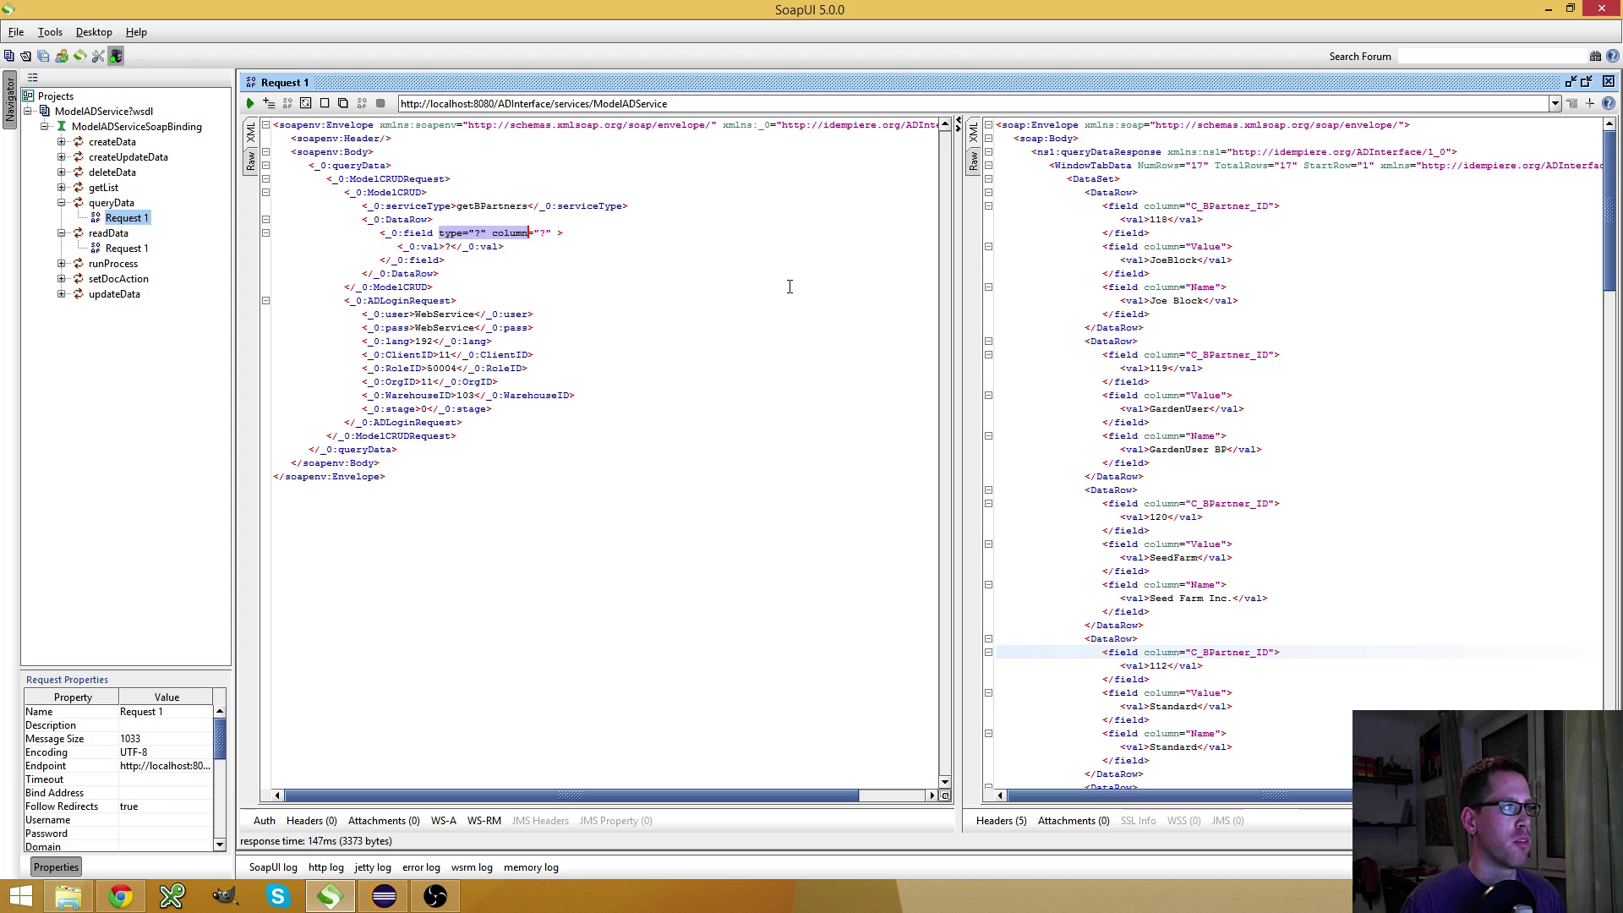
key(Delete)
Inspect the Name_Name field input's Reference list, leaving it empty, then return to SoapUI
key(alt+Tab)
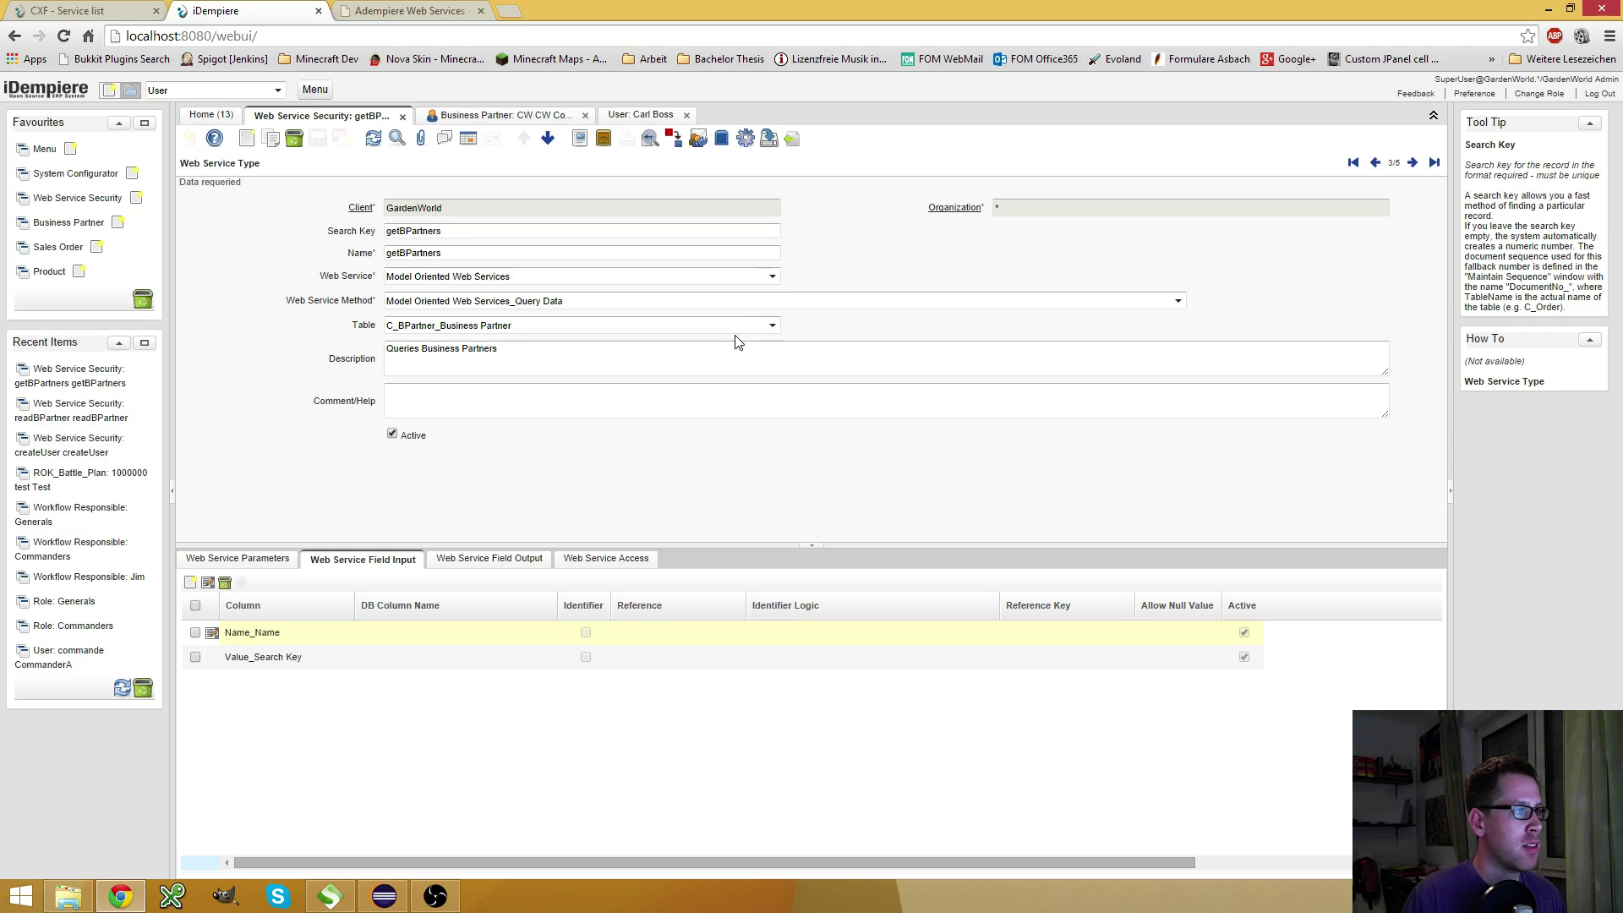
click(212, 633)
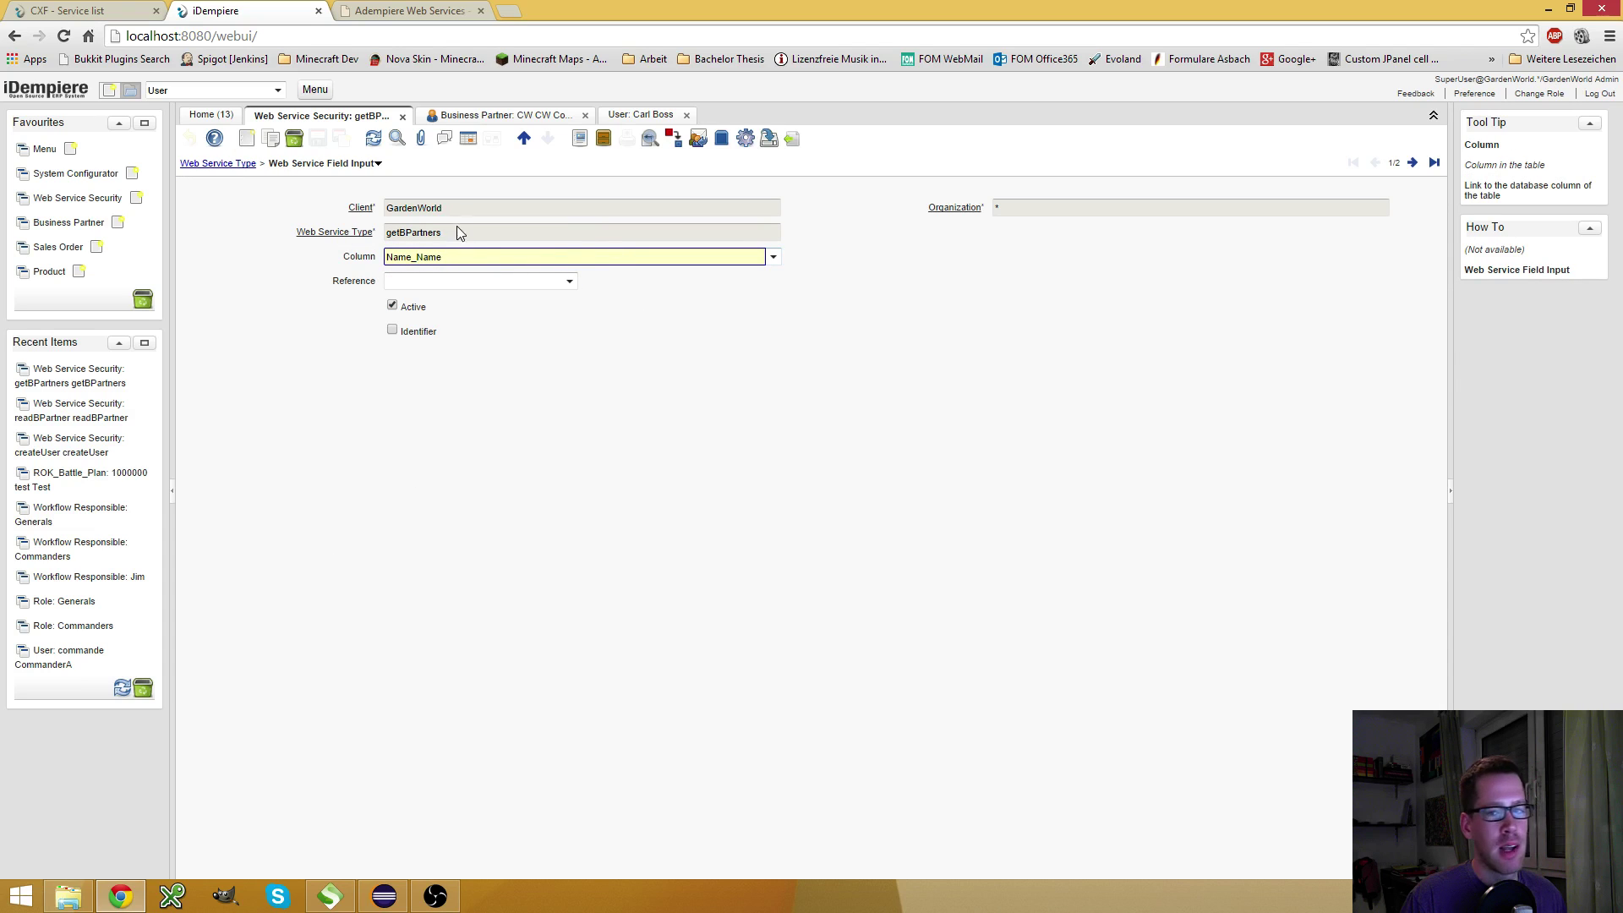
click(570, 285)
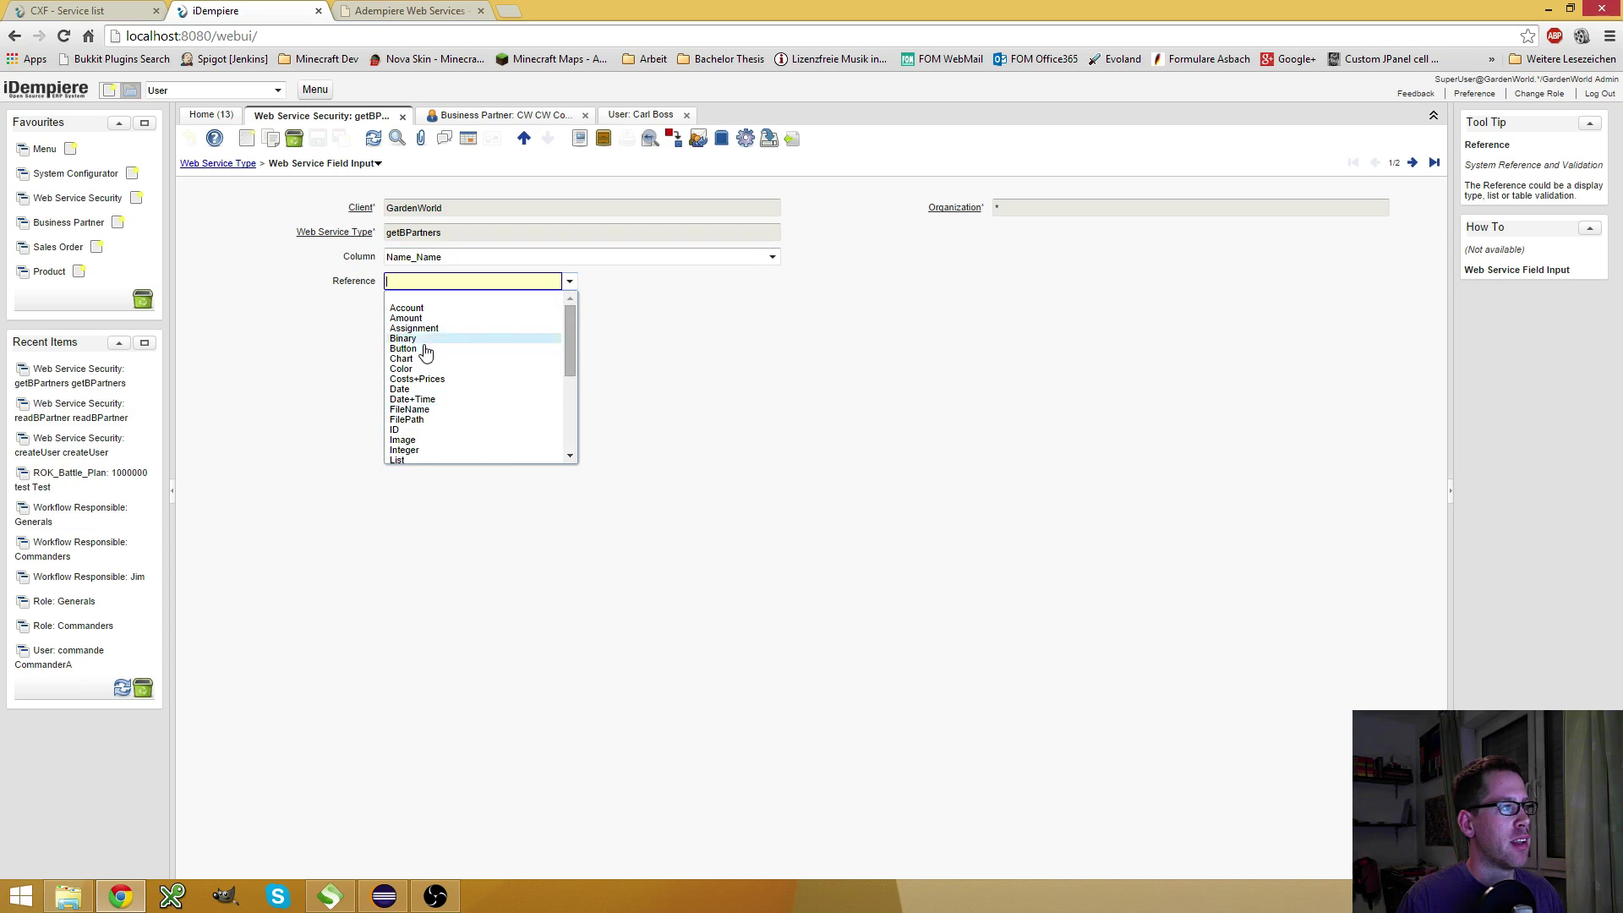
scroll(478, 355, down, 3)
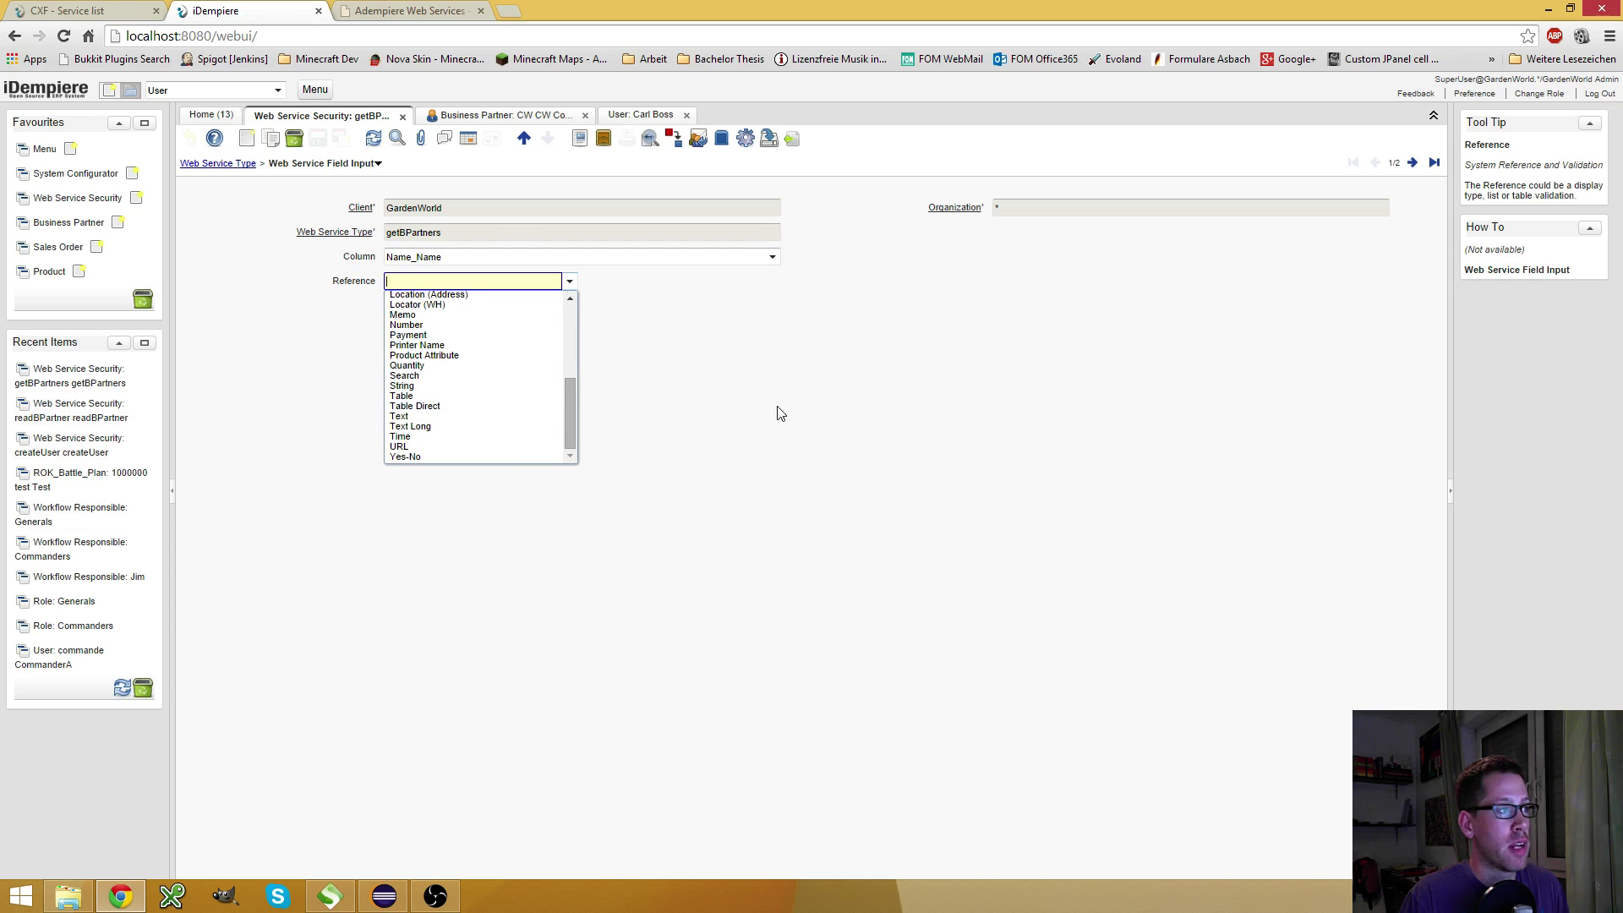
drag(757, 352, 692, 341)
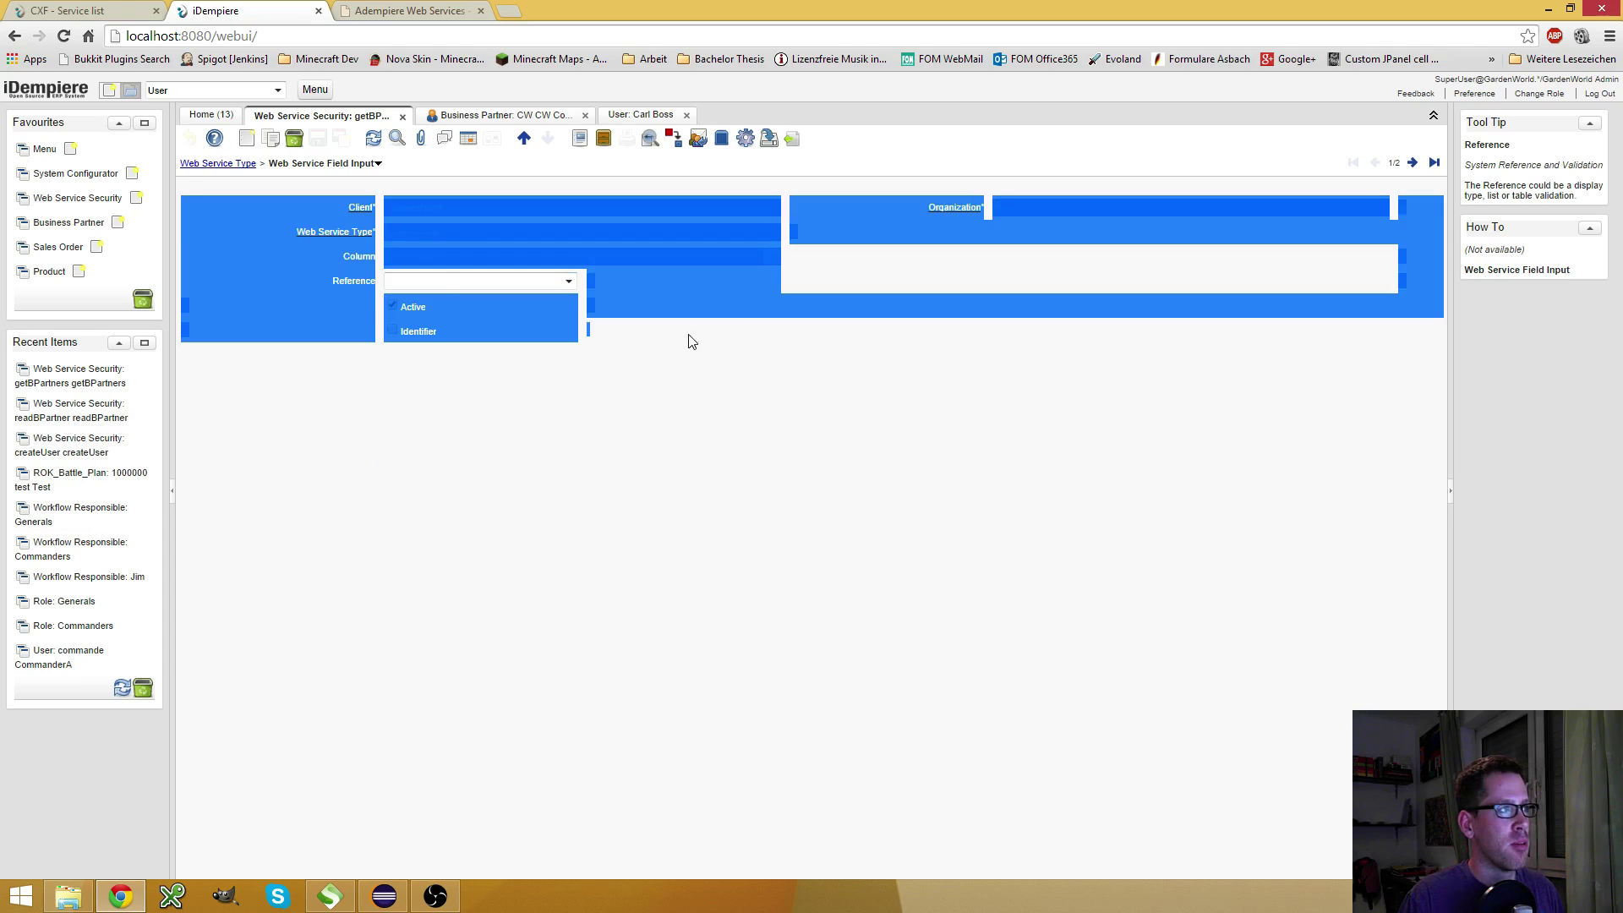
click(639, 422)
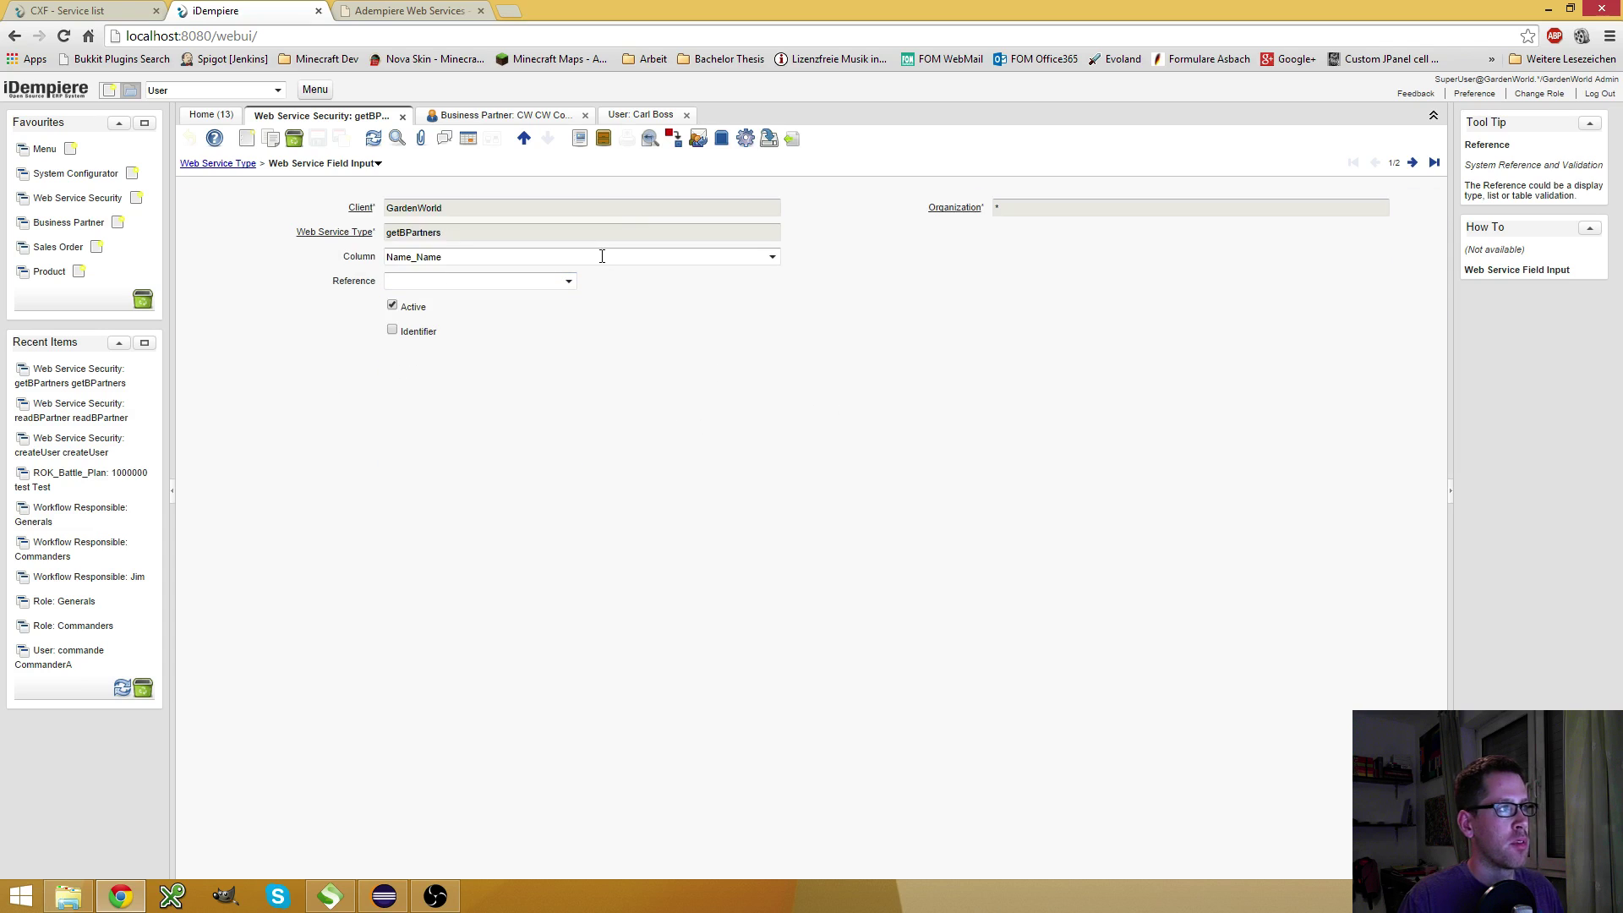
click(331, 896)
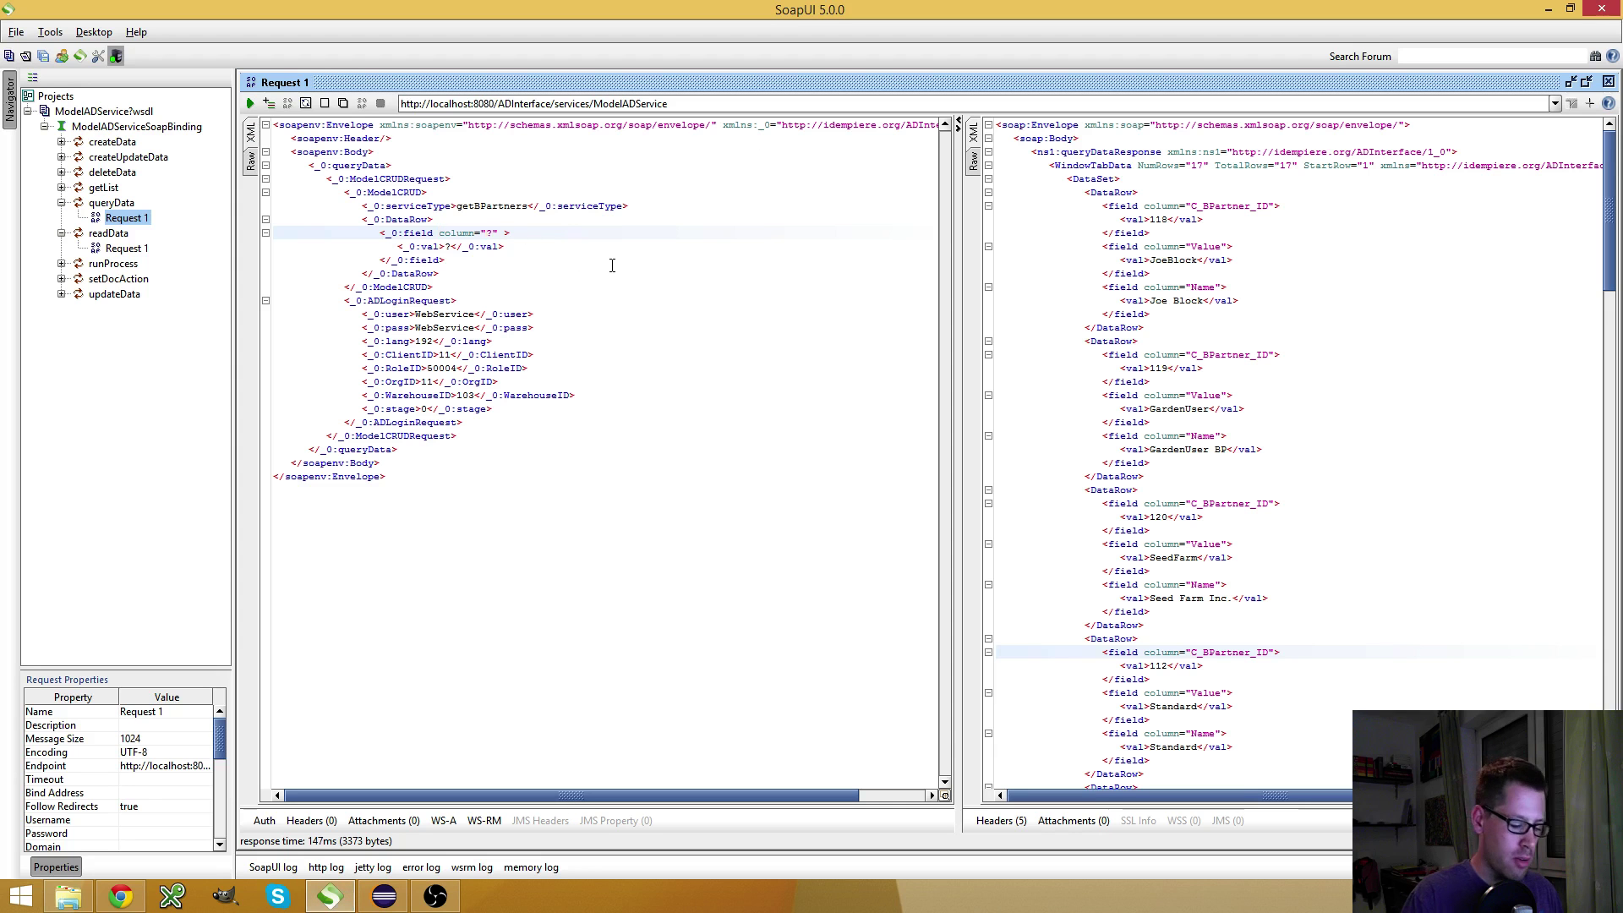
Replace the field's ? placeholder value with Joe Block
key(Down)
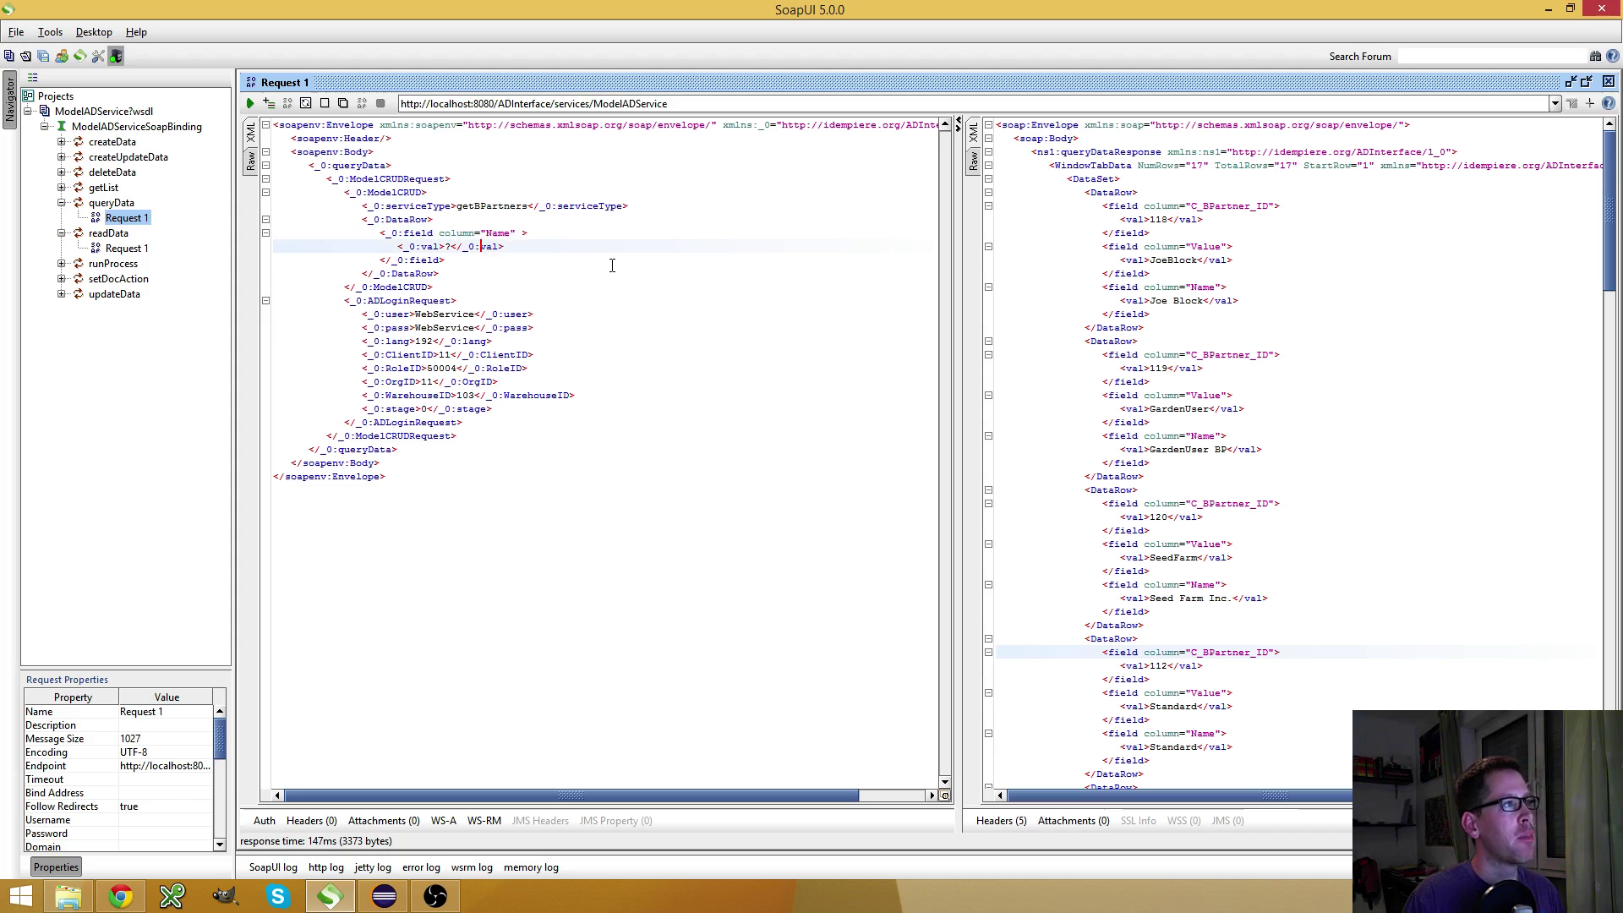
key(Left)
key(Left)
key(Left)
key(Left)
key(Left)
key(shift+Left)
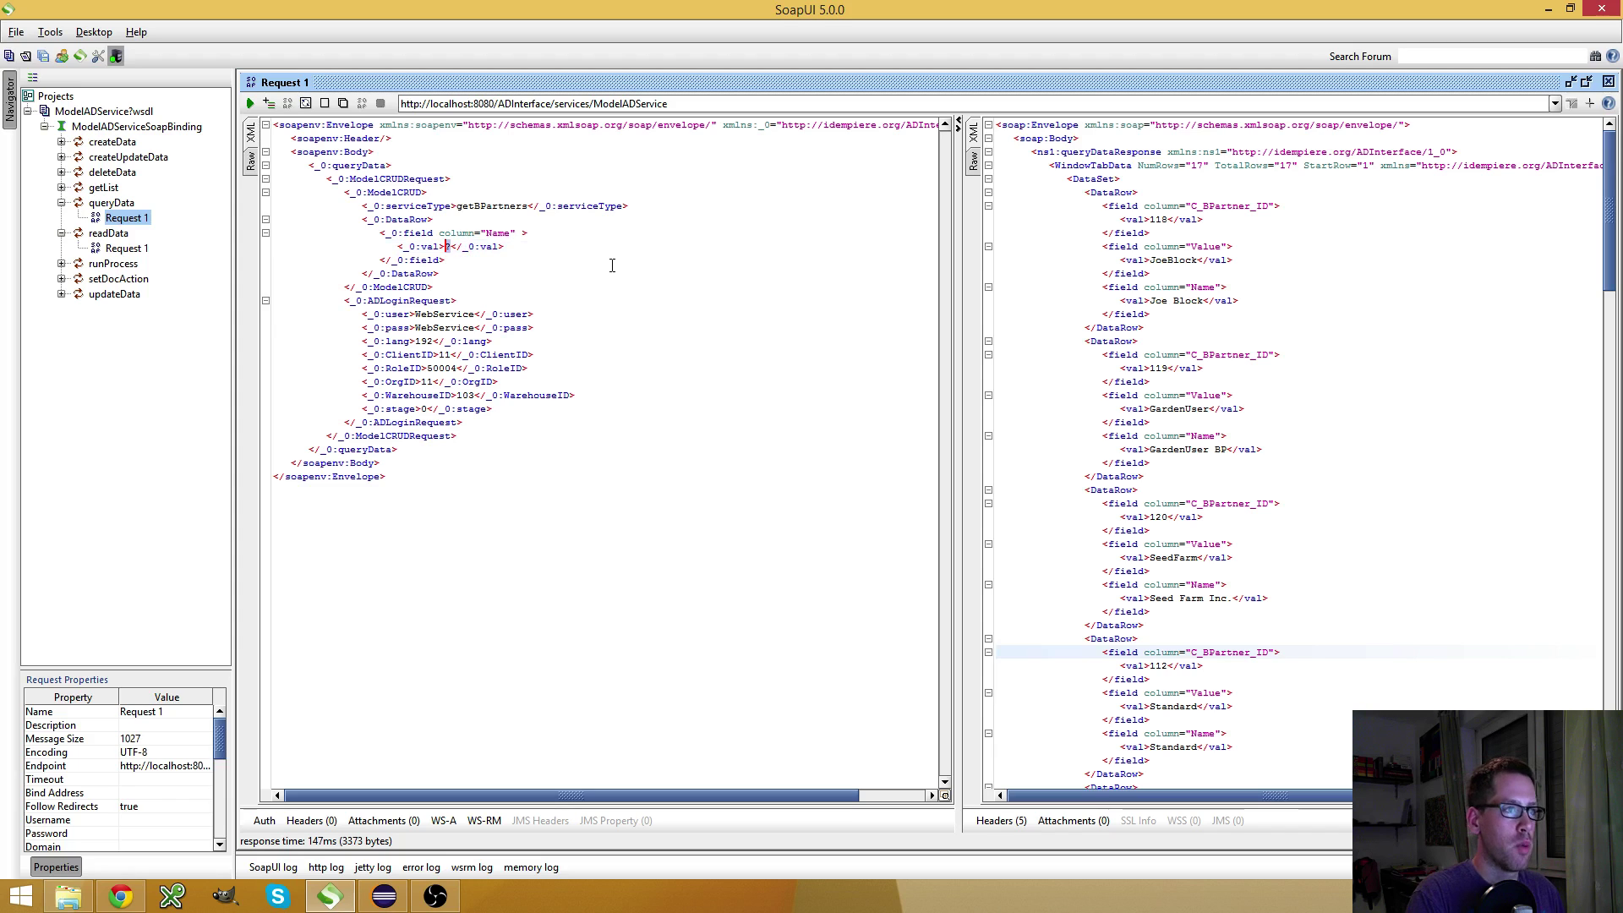
text(Joe )
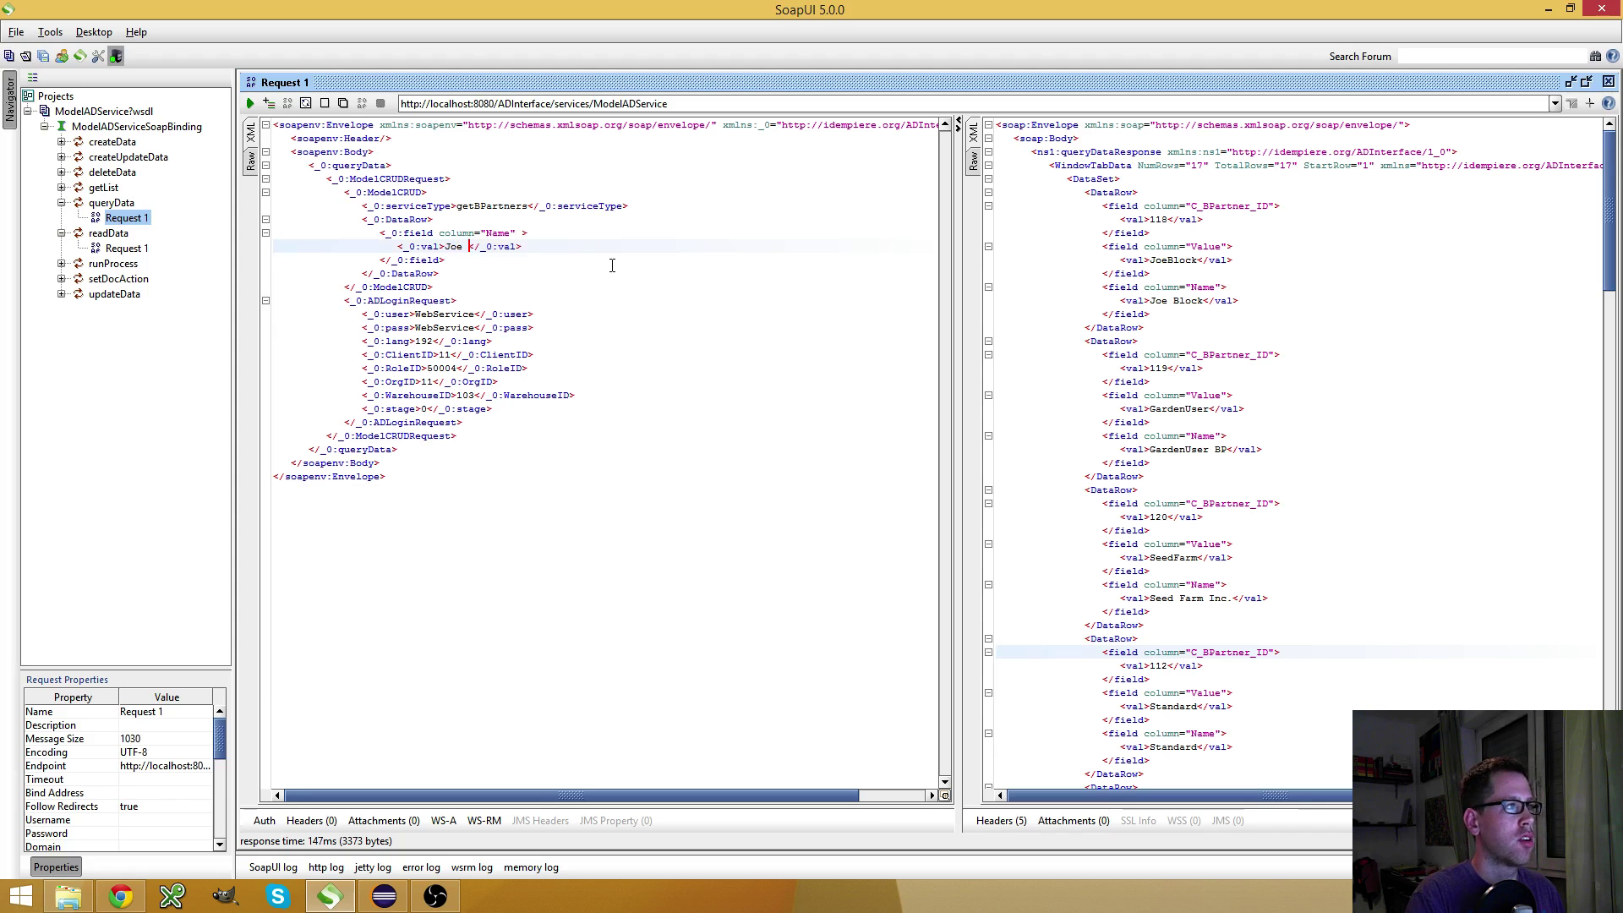
text(Block)
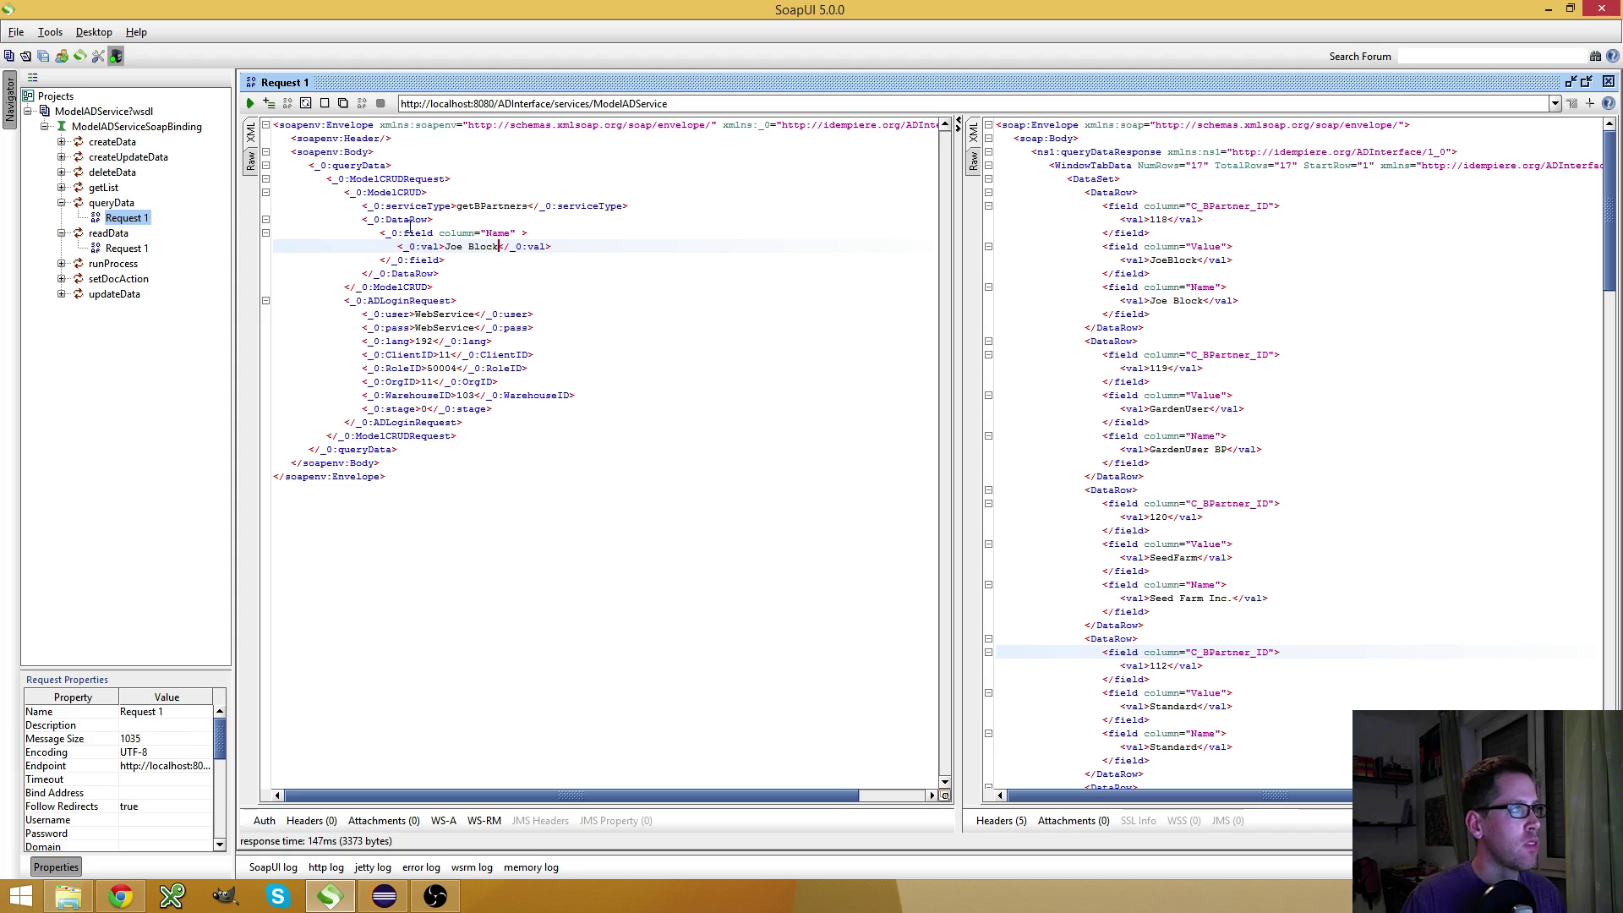
Walk through the DataRow, field, val and column elements, then submit the filtered query
drag(368, 219, 436, 220)
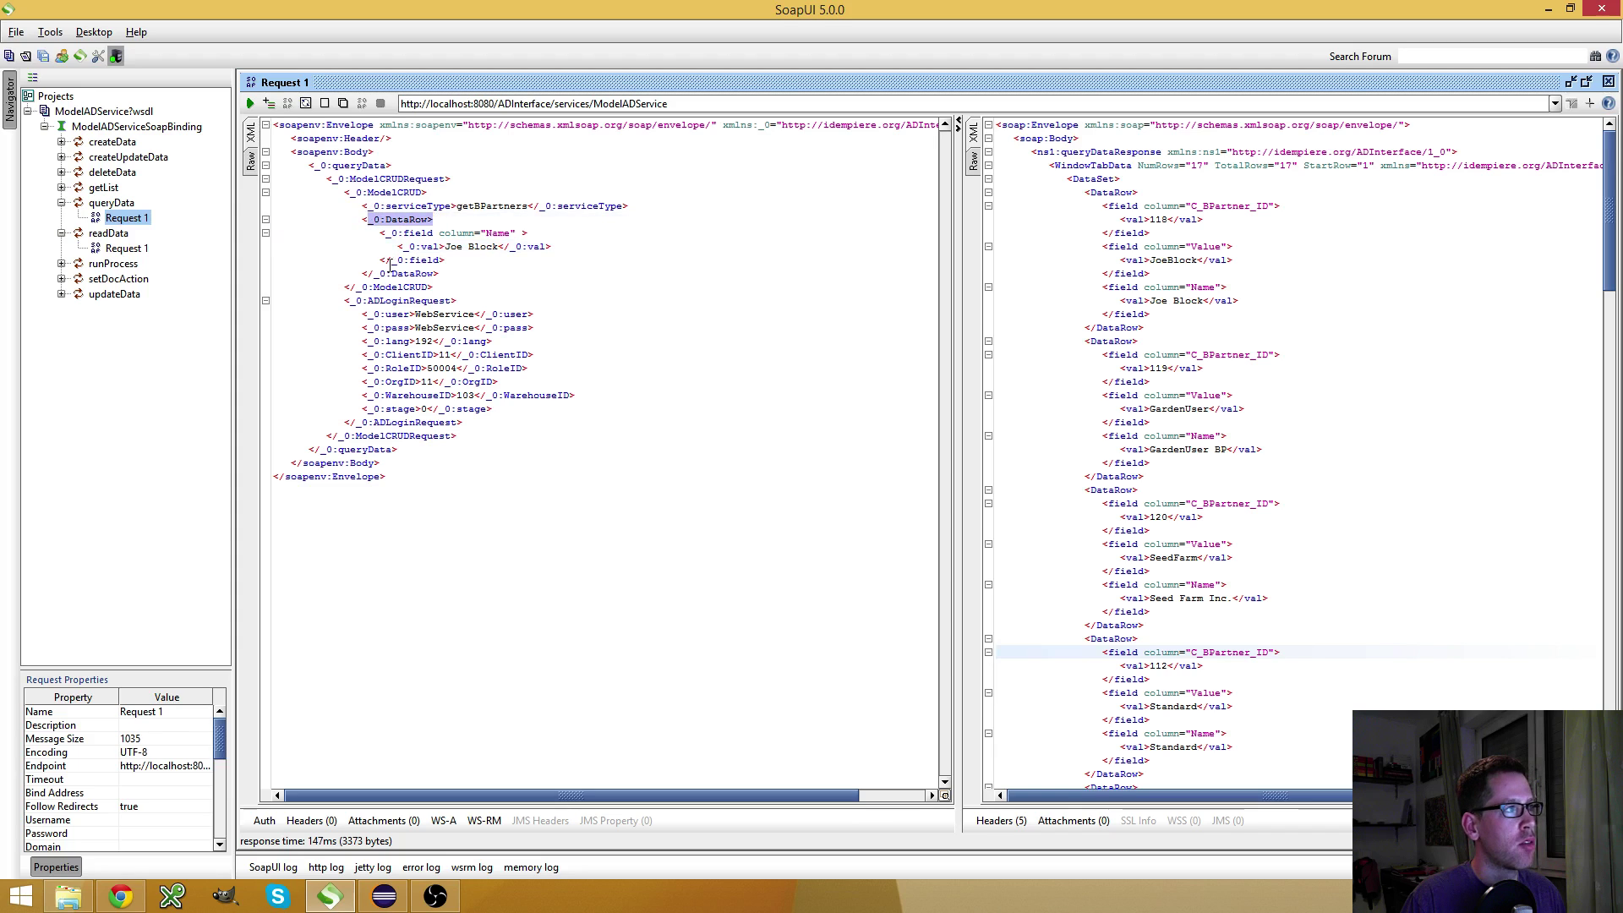
double_click(417, 233)
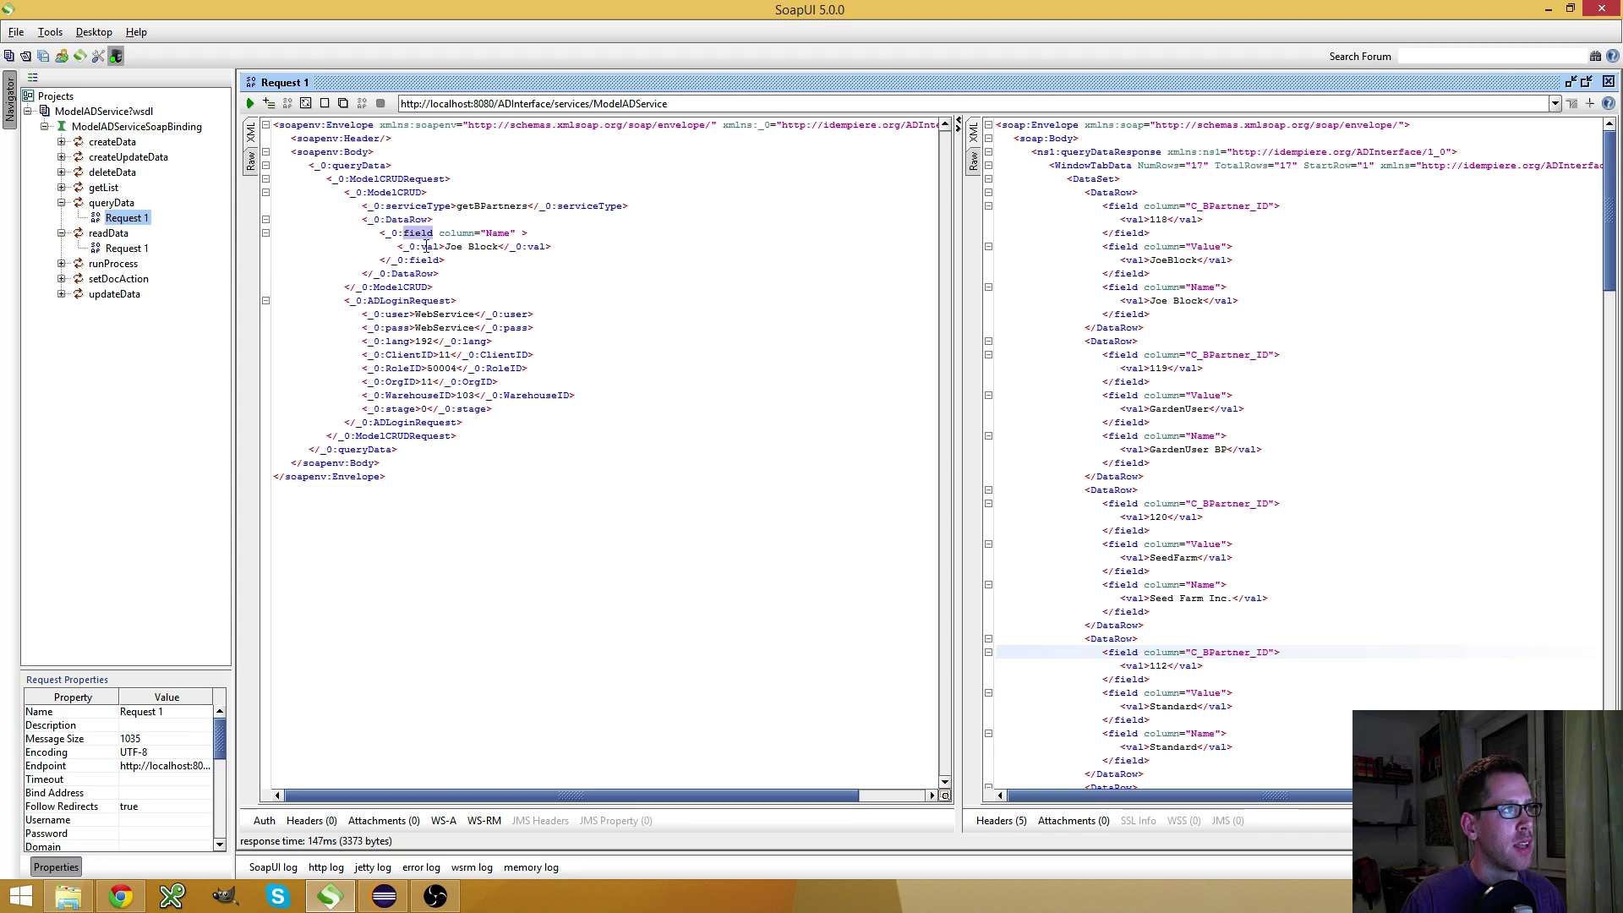
double_click(430, 246)
double_click(455, 234)
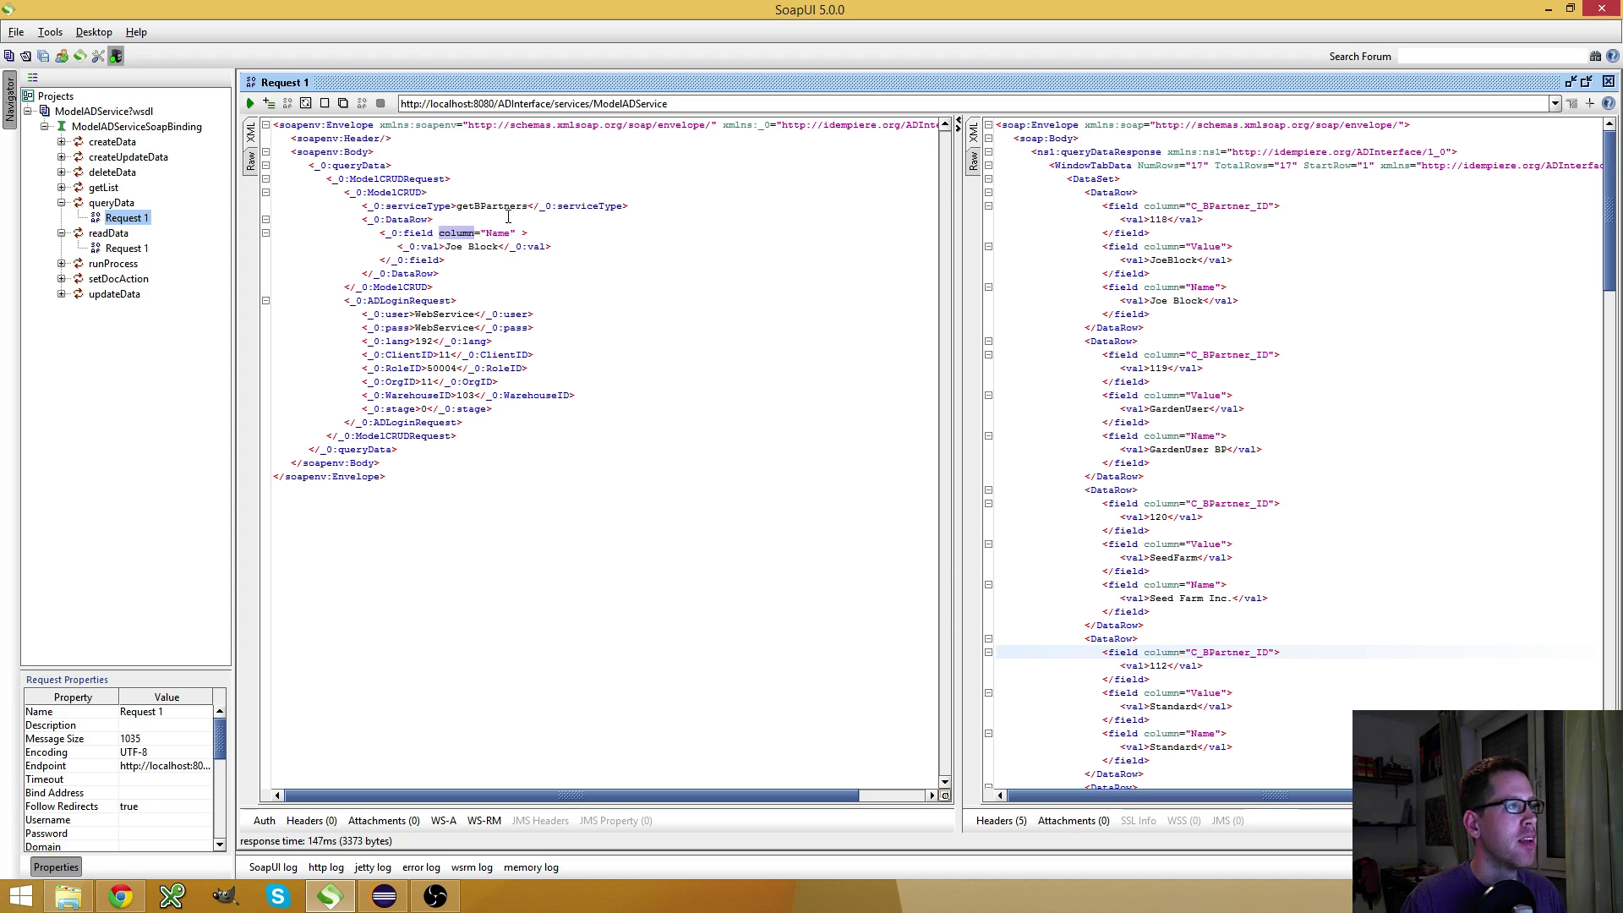
click(249, 104)
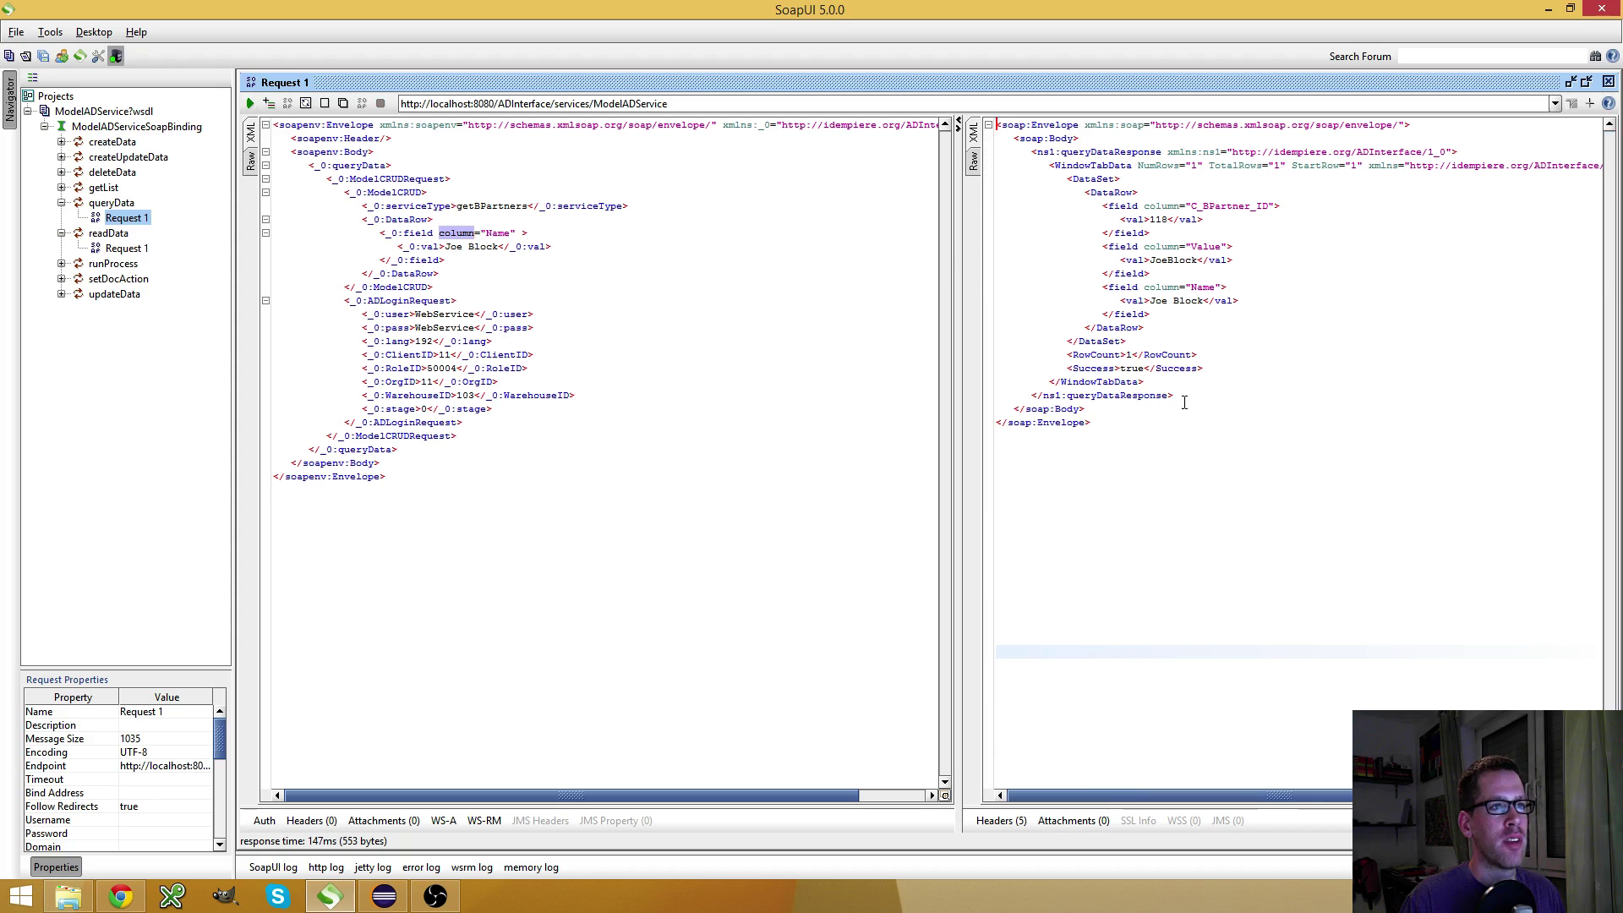
Change the Name filter value to 'Joe *' and run the query, which returns no rows
drag(1184, 427, 1011, 133)
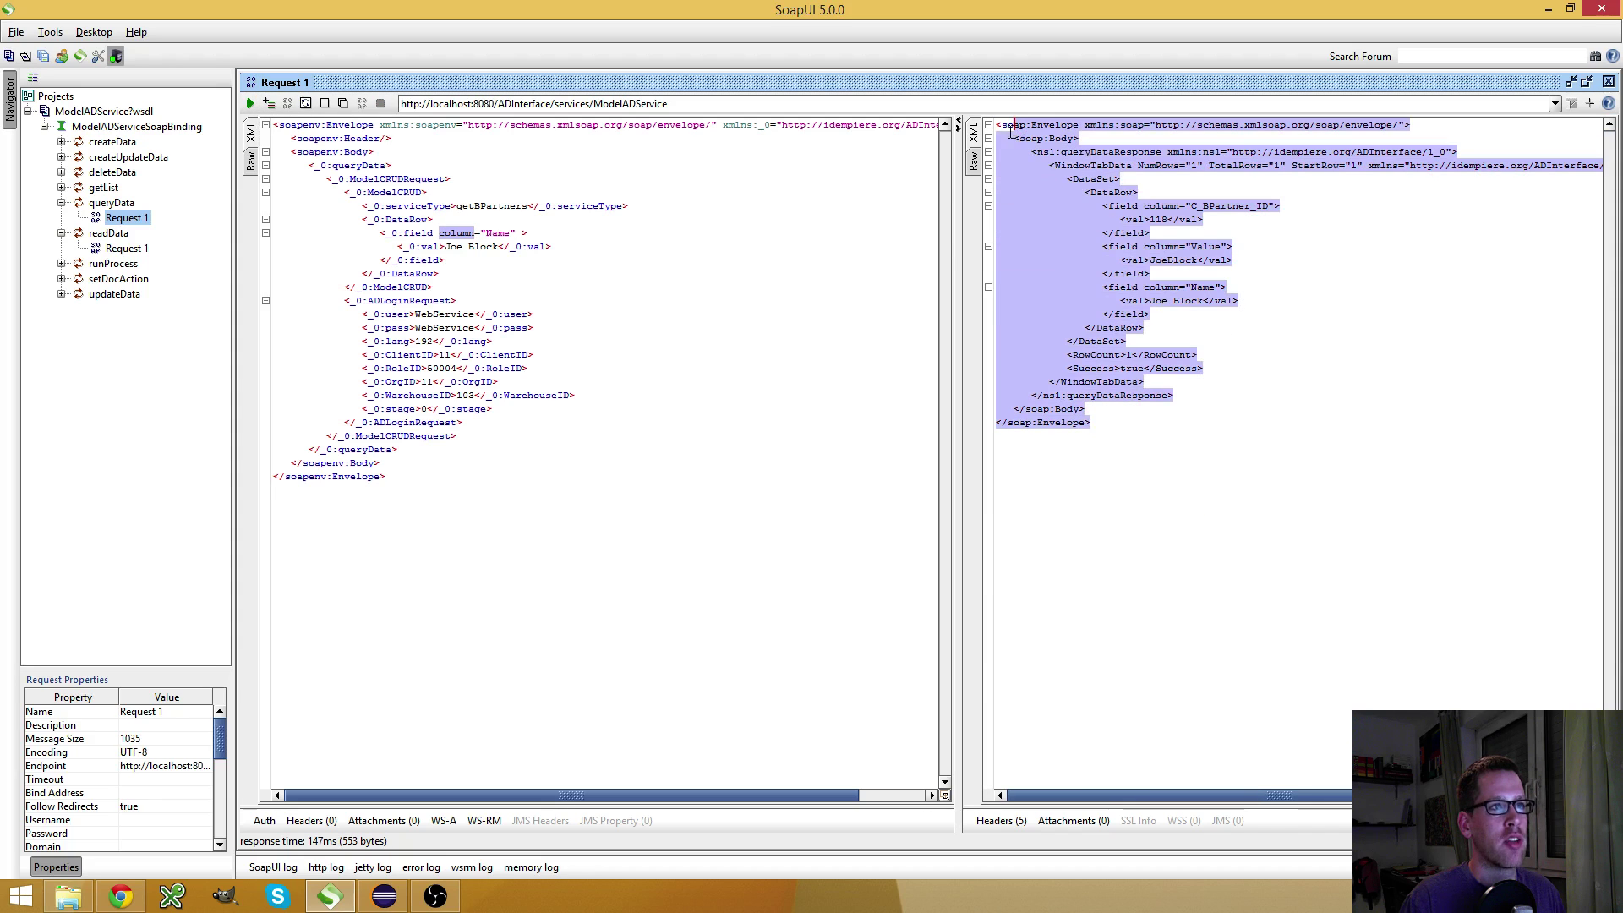
double_click(497, 247)
text(*)
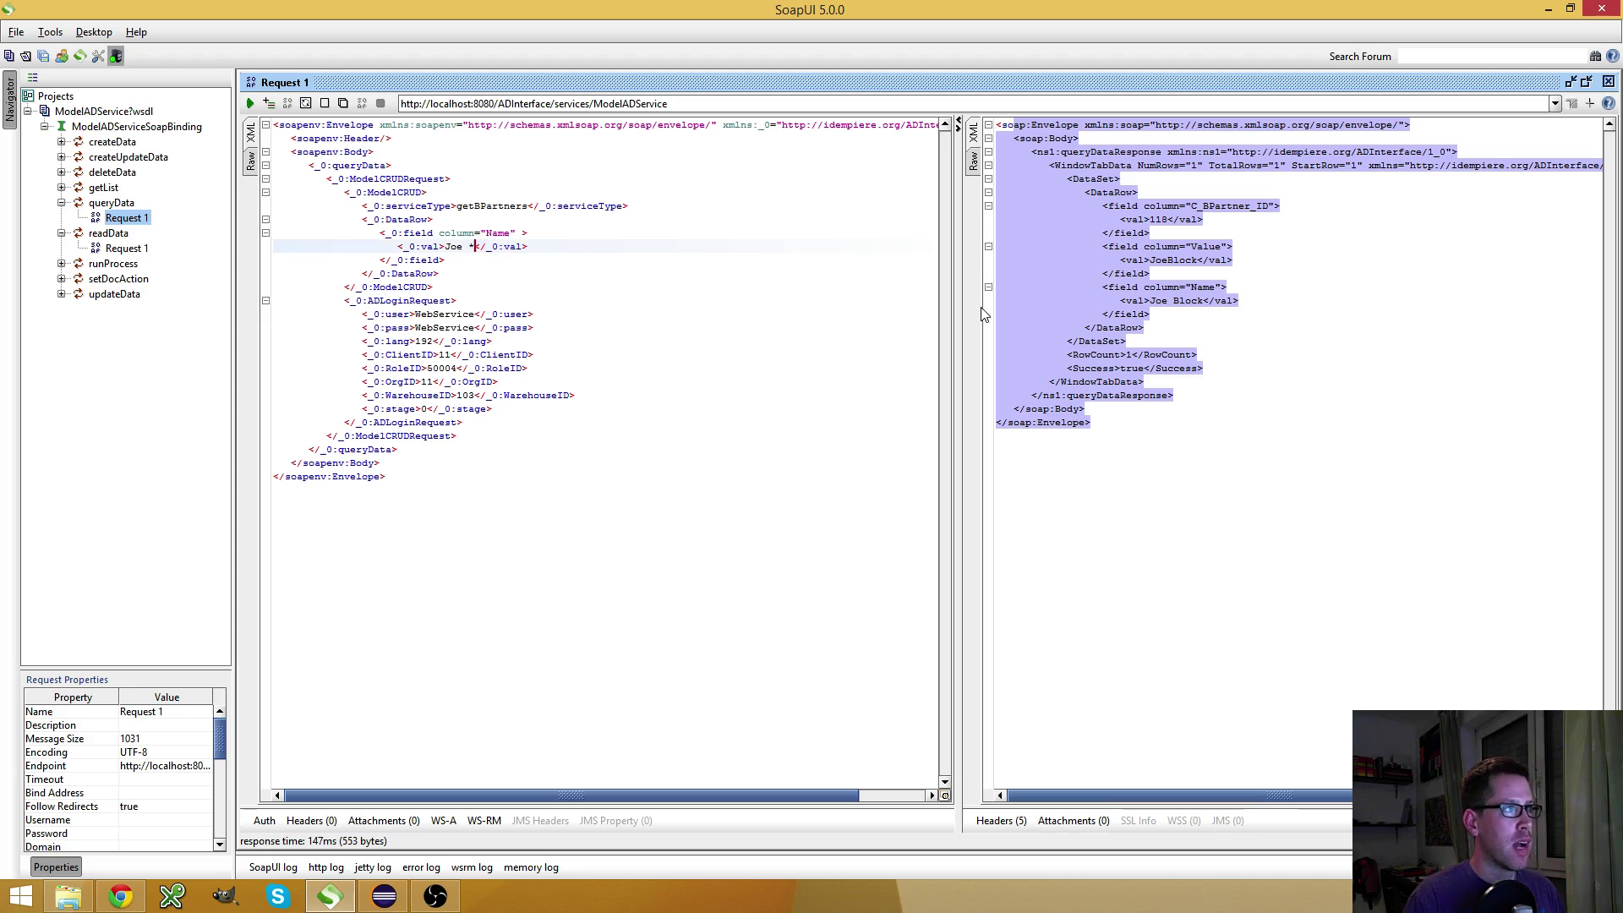
click(249, 104)
Try 'Joe*' and then 'Joe %' as the Name value, rerunning the query each time
click(465, 247)
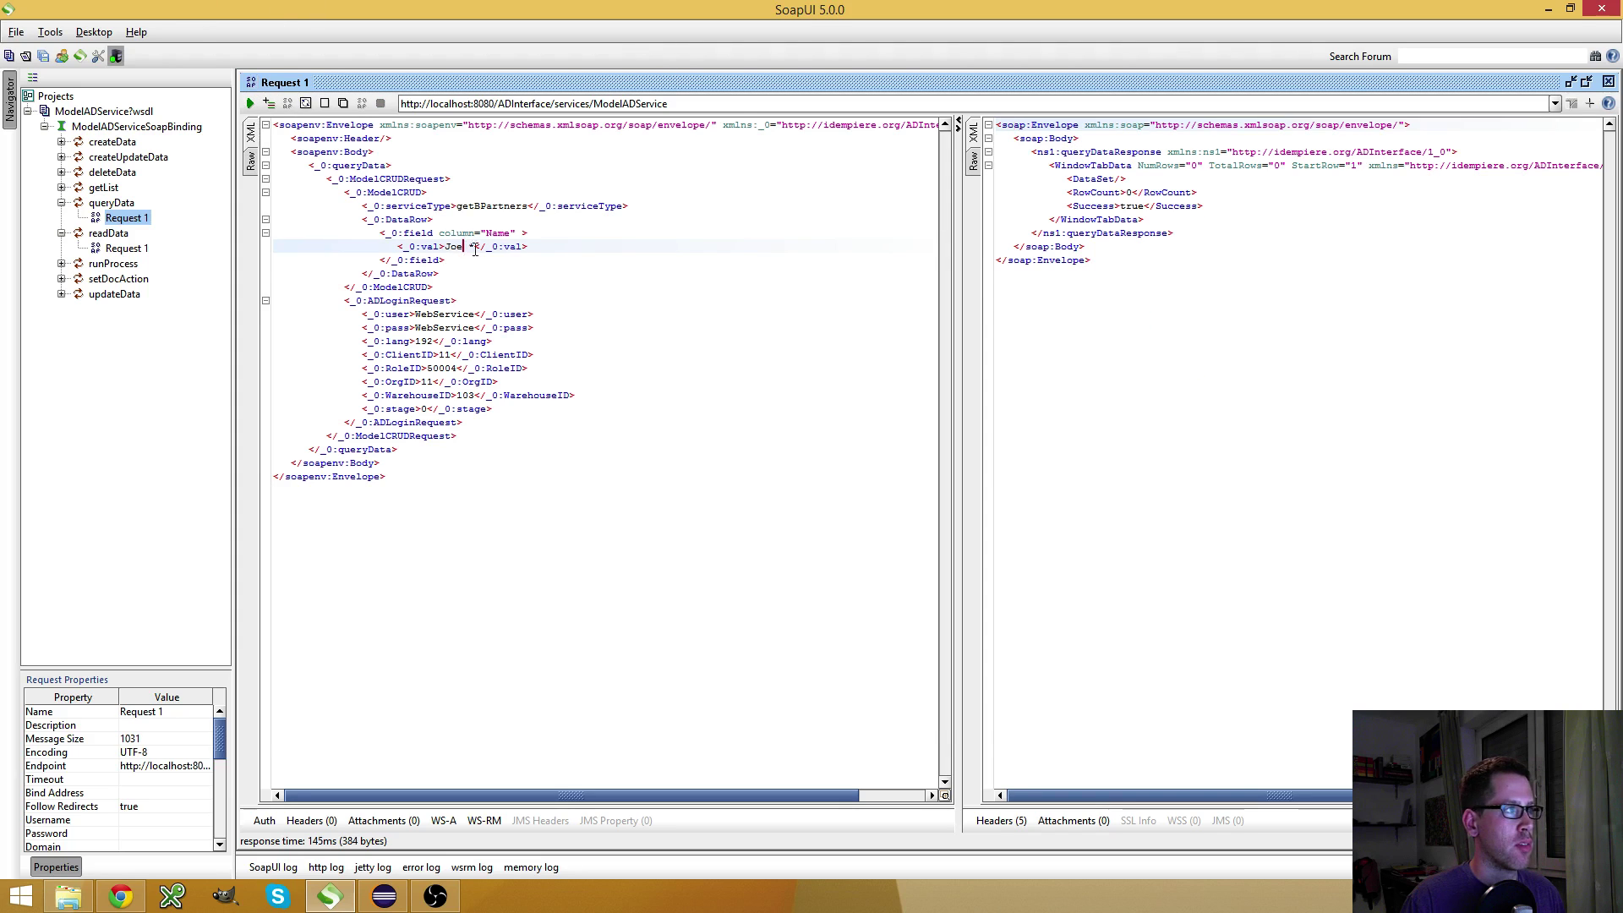
key(BackSpace)
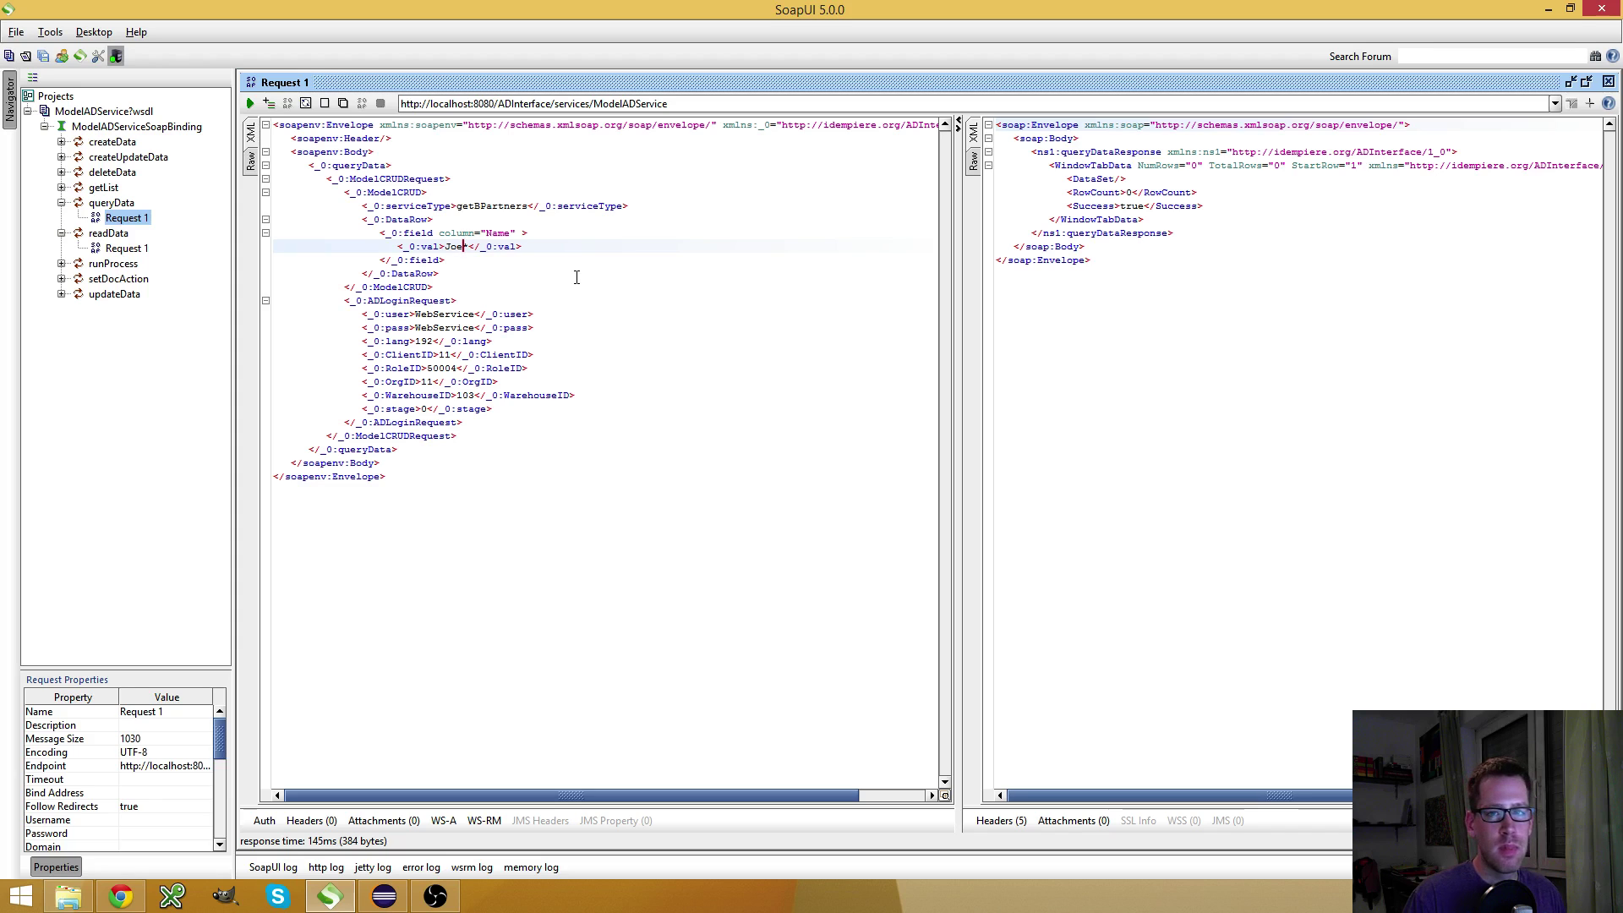
text(*)
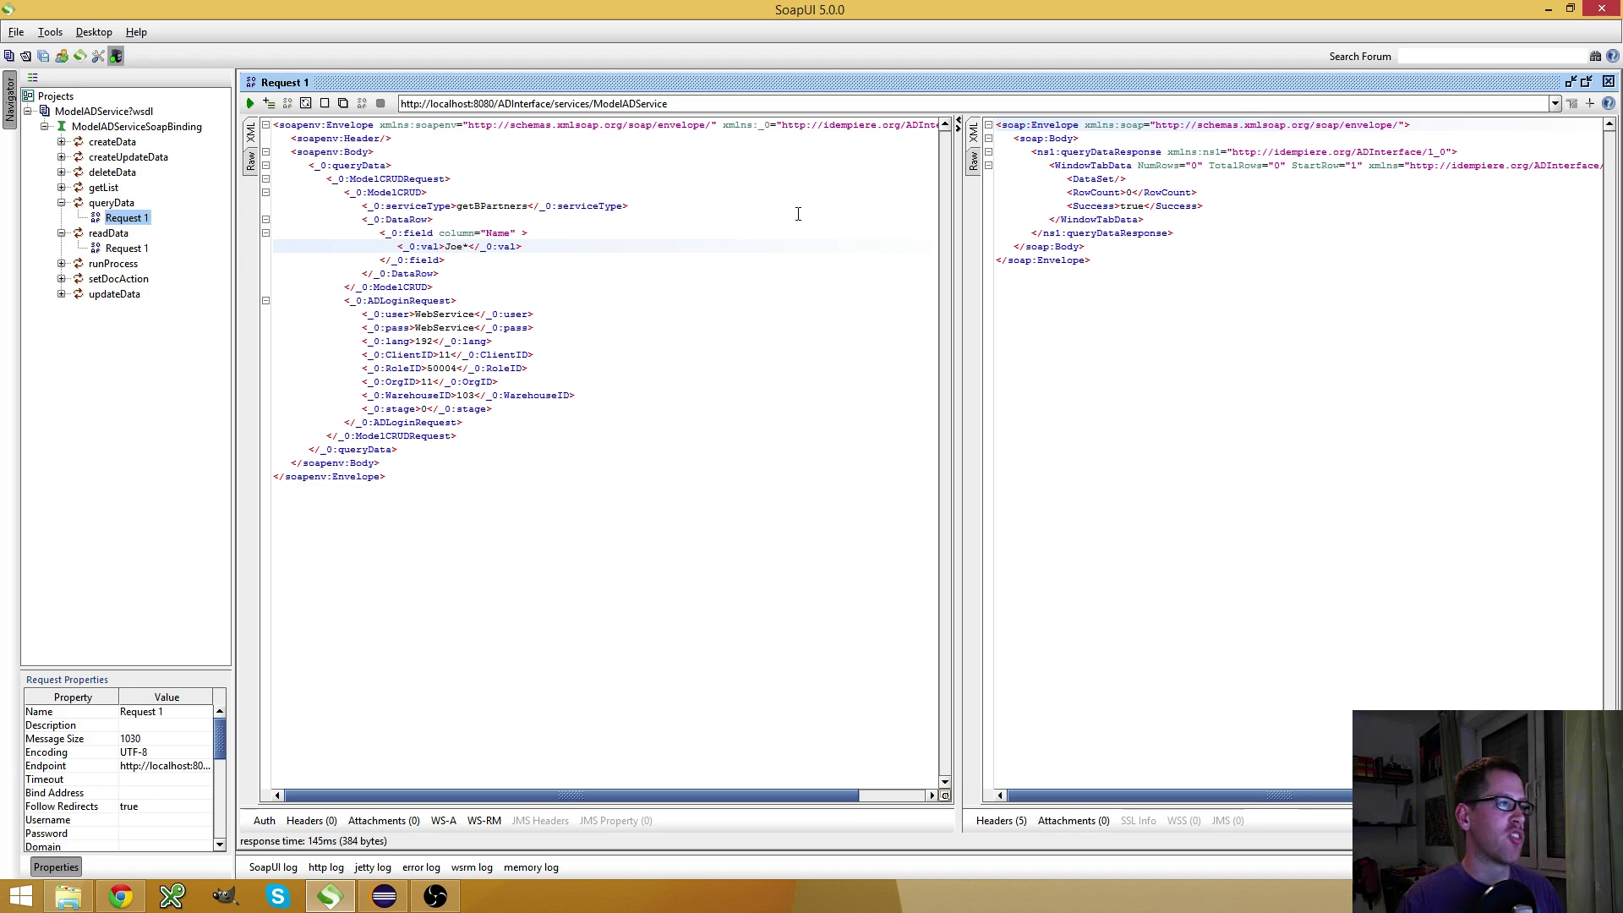
key(Delete)
text(%)
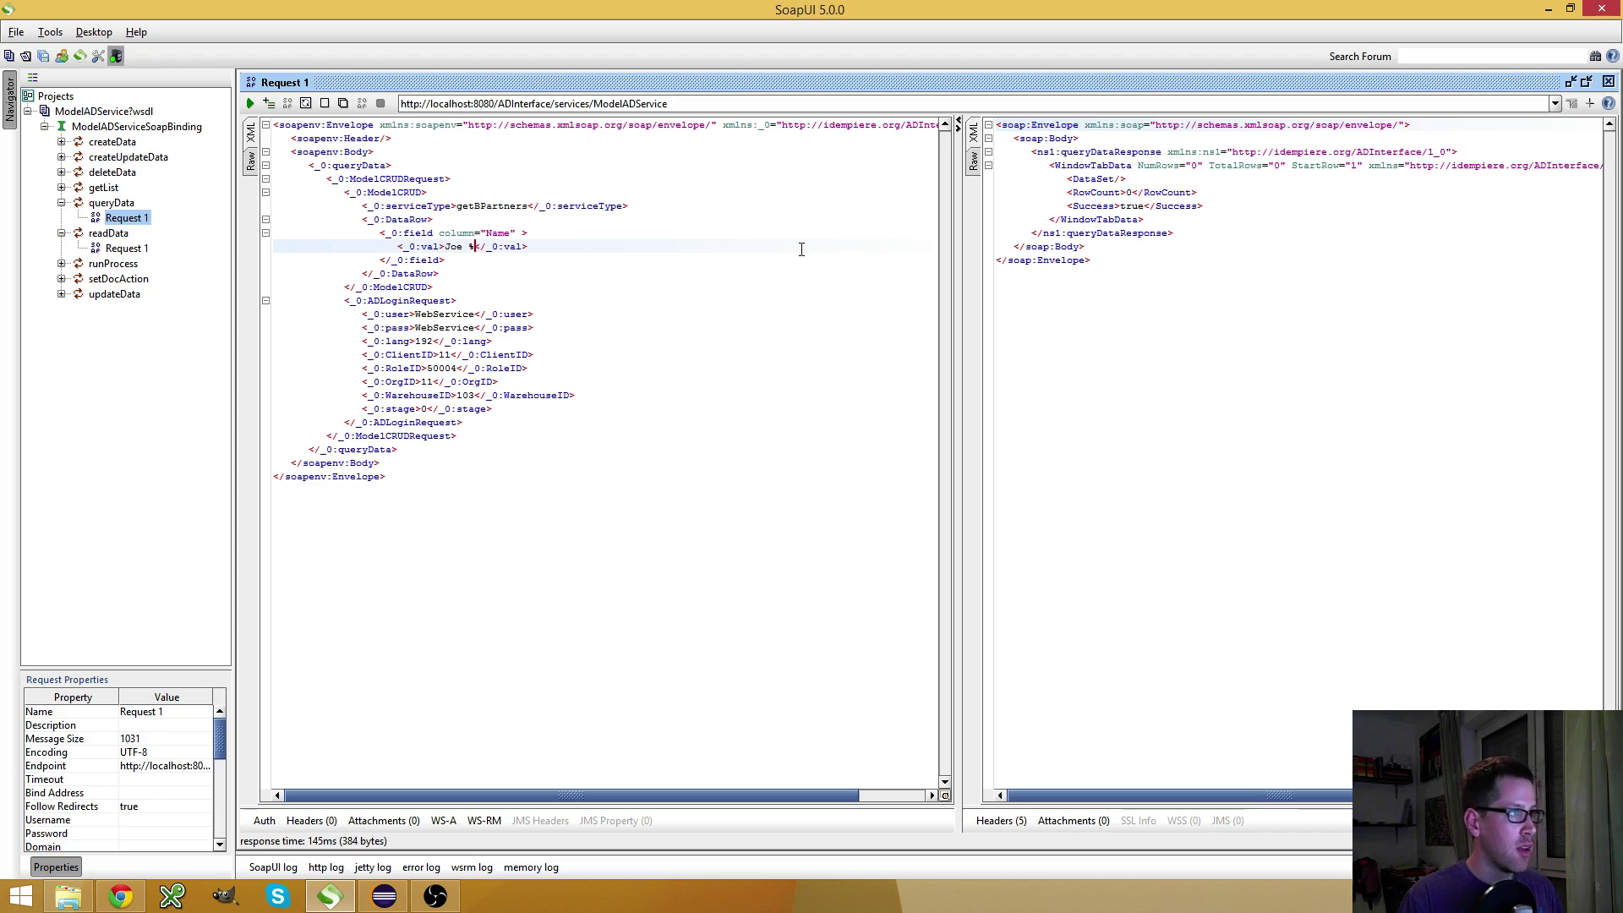
key(alt+Return)
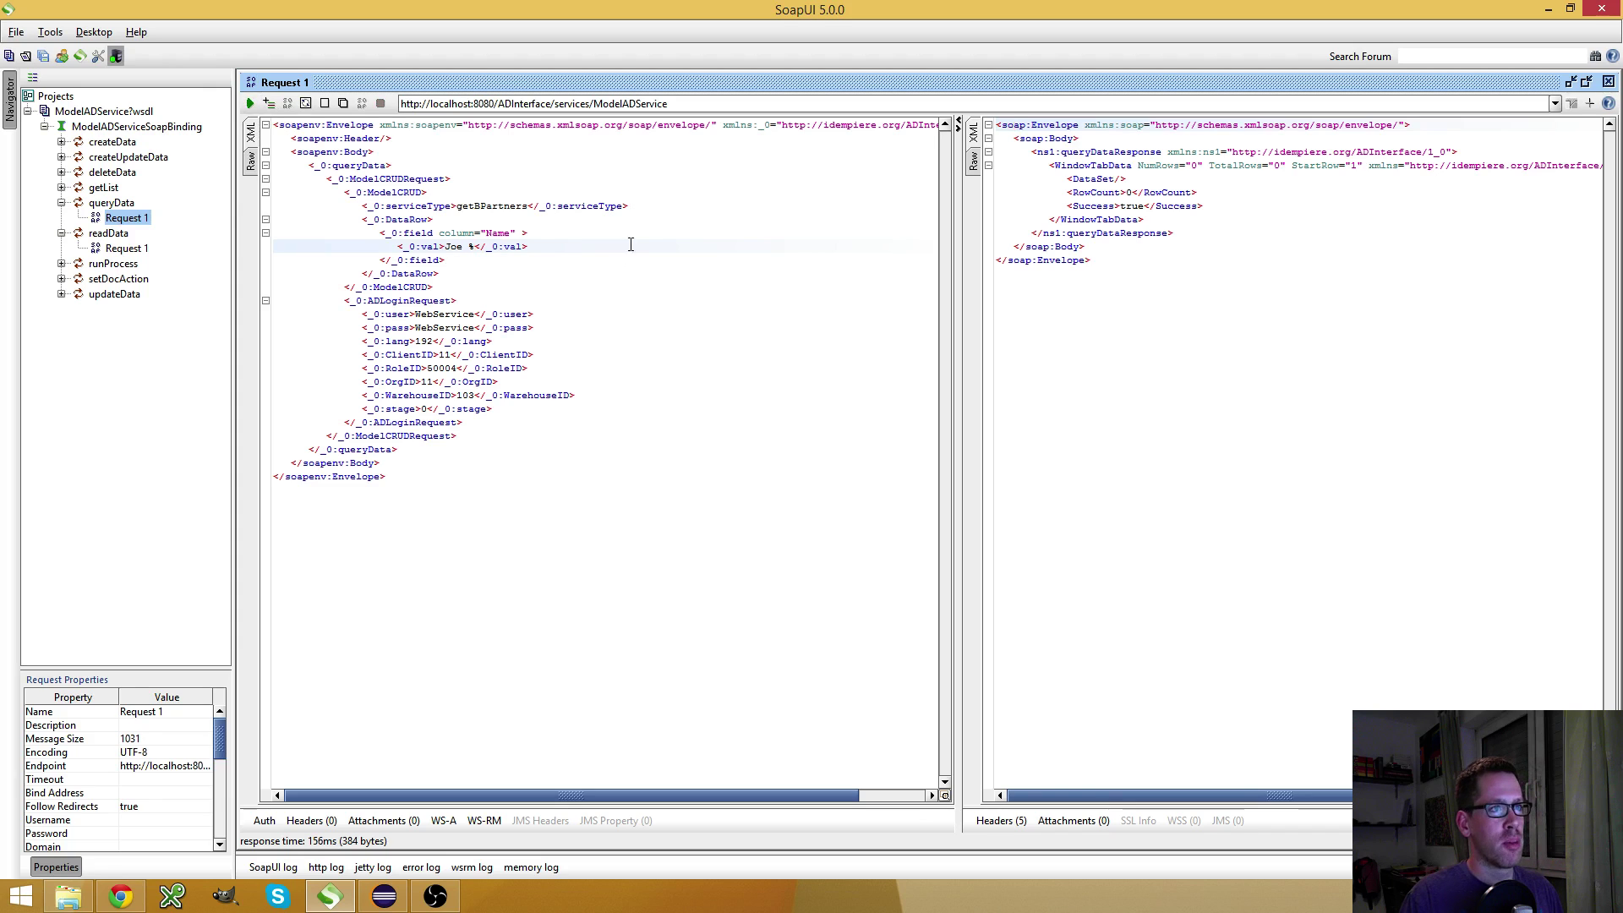
Restore the Name value to 'Joe Block' and rerun to get one row back
click(480, 255)
key(Up)
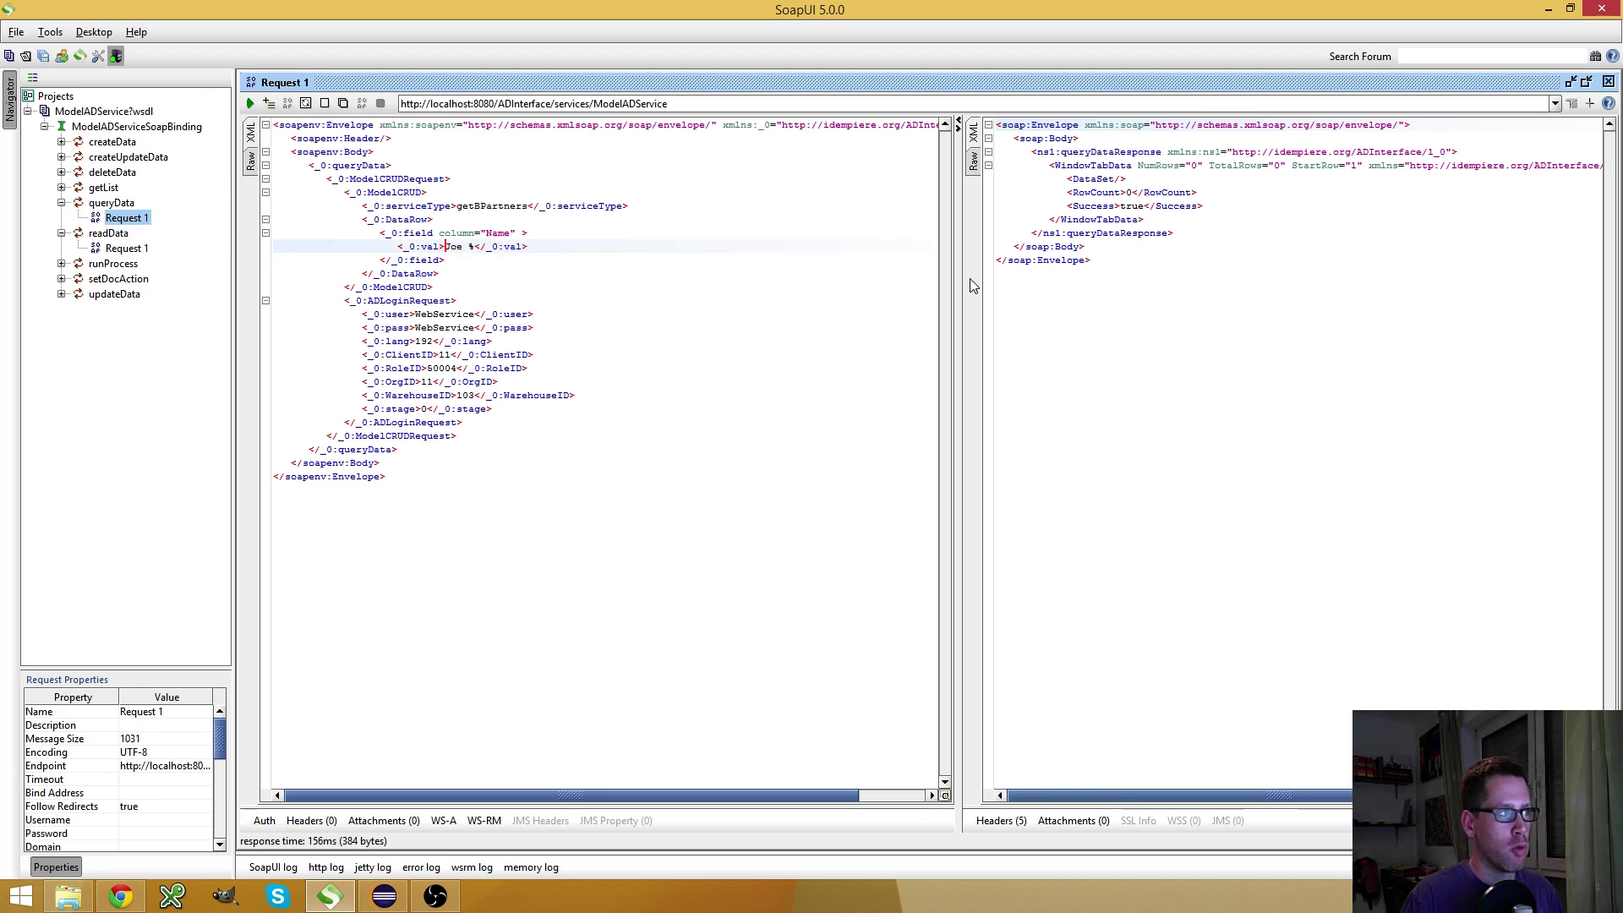
key(BackSpace)
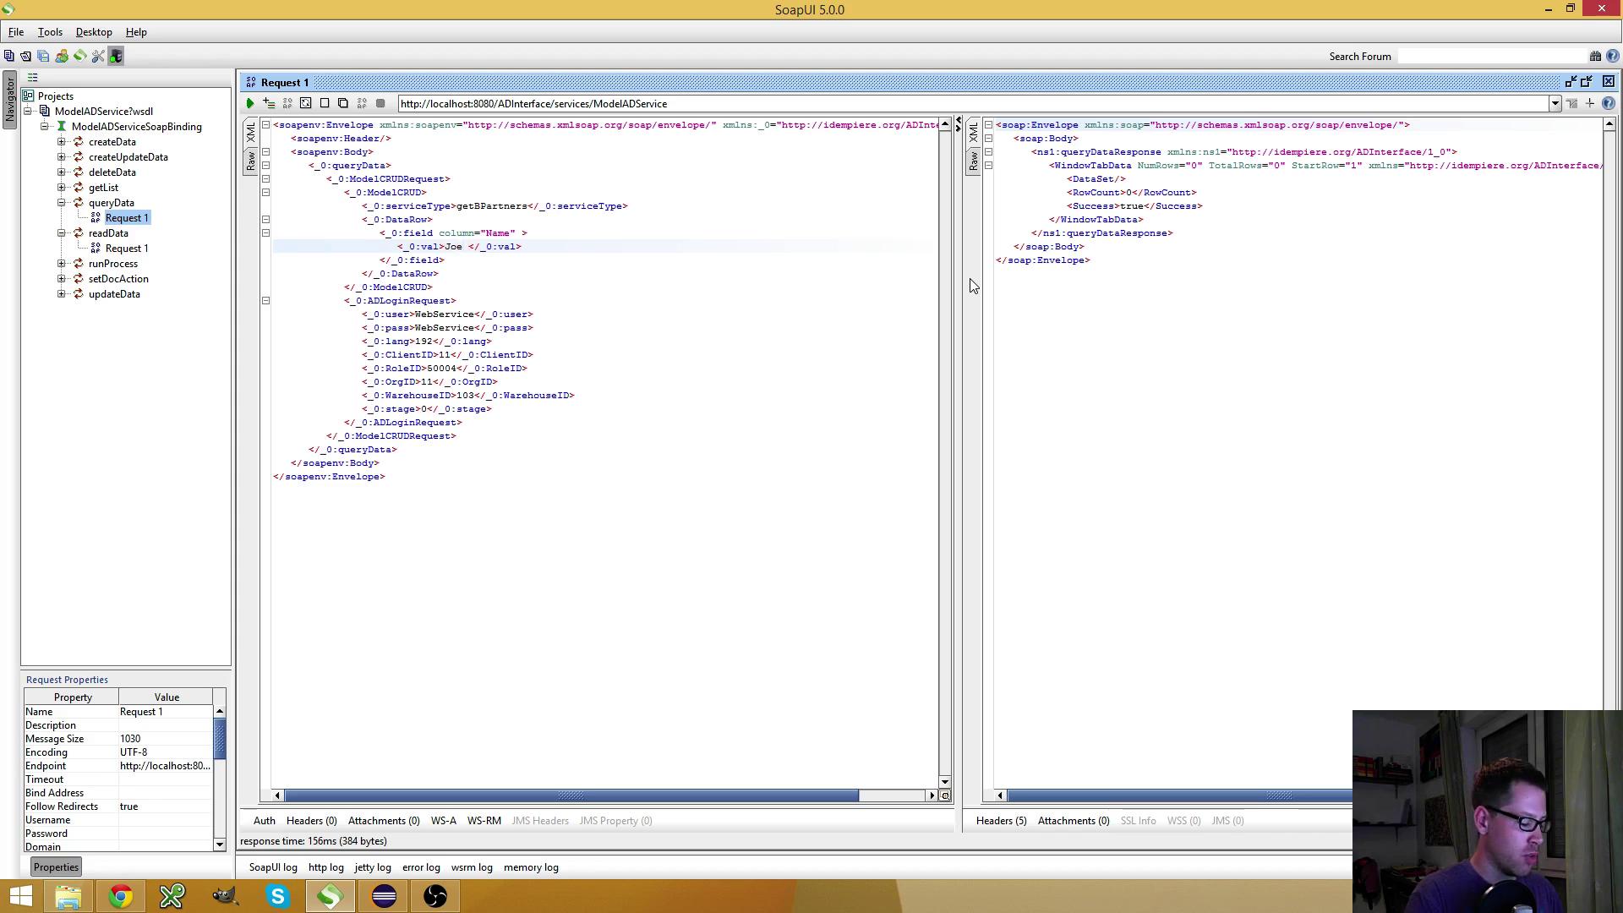
text(Block)
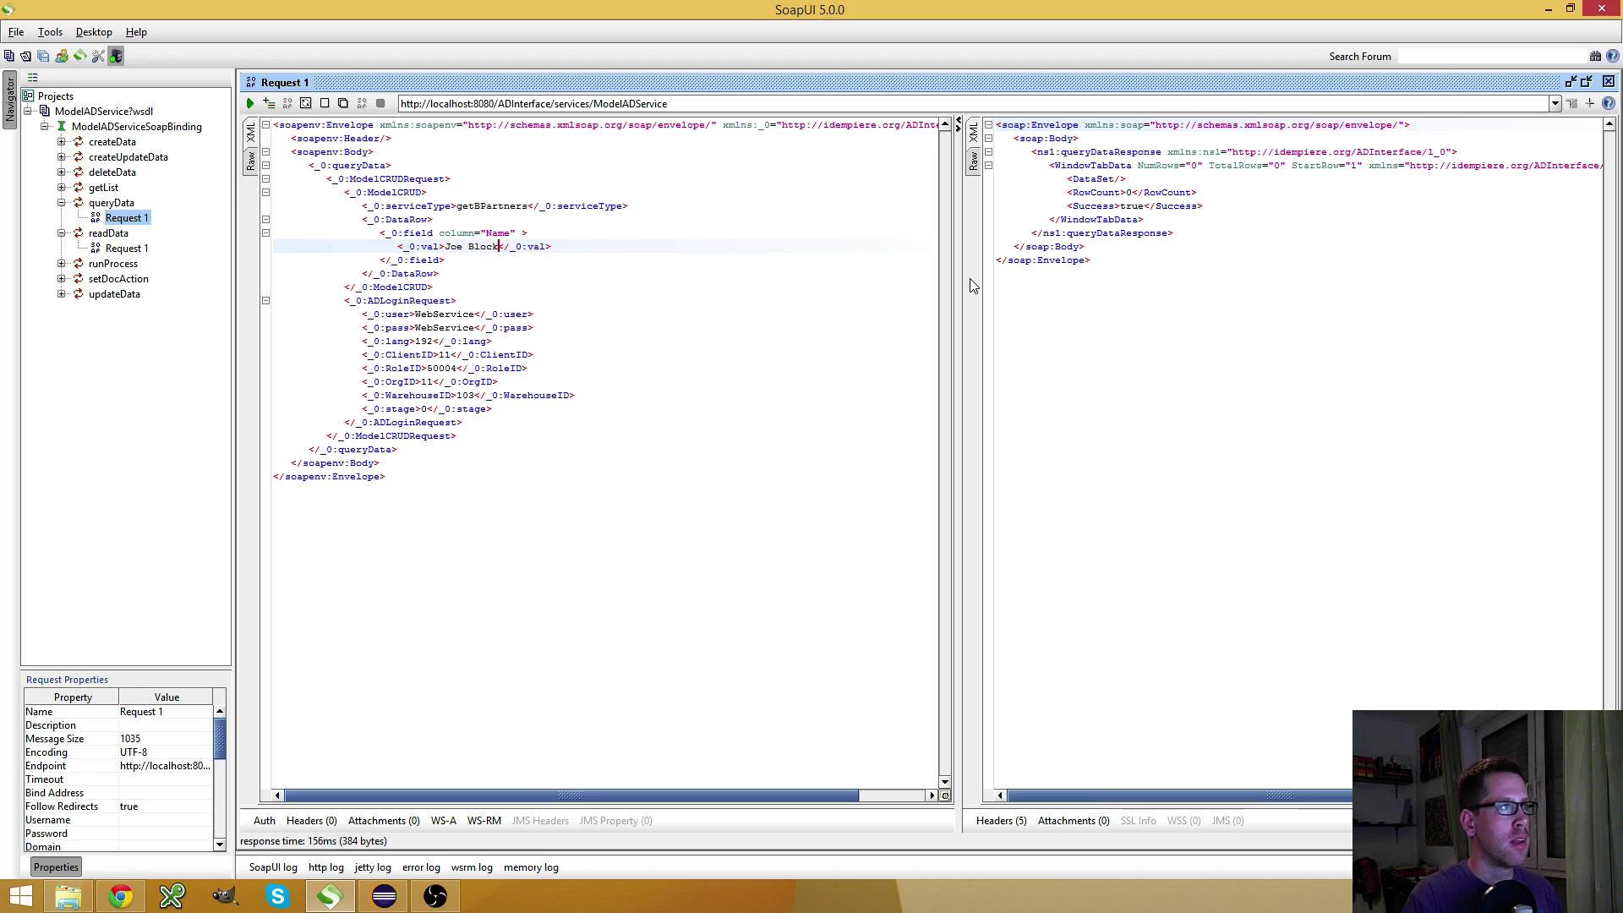
click(251, 102)
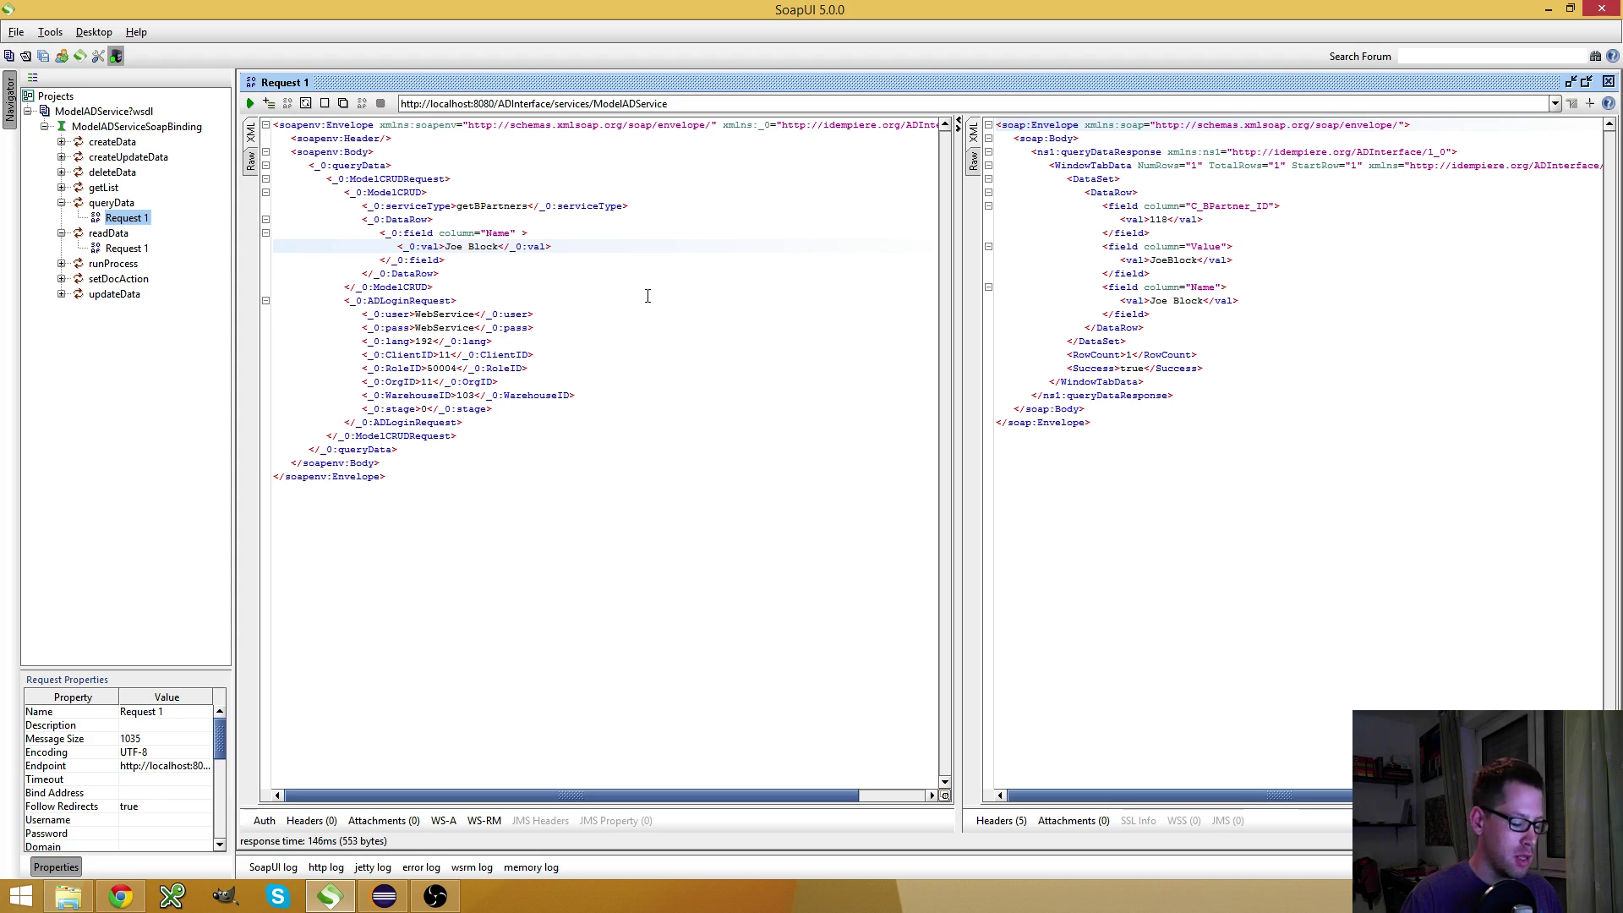
Run the query with lowercase 'Joe block', which returns nothing, then restore 'Joe Block'
key(BackSpace)
text(b)
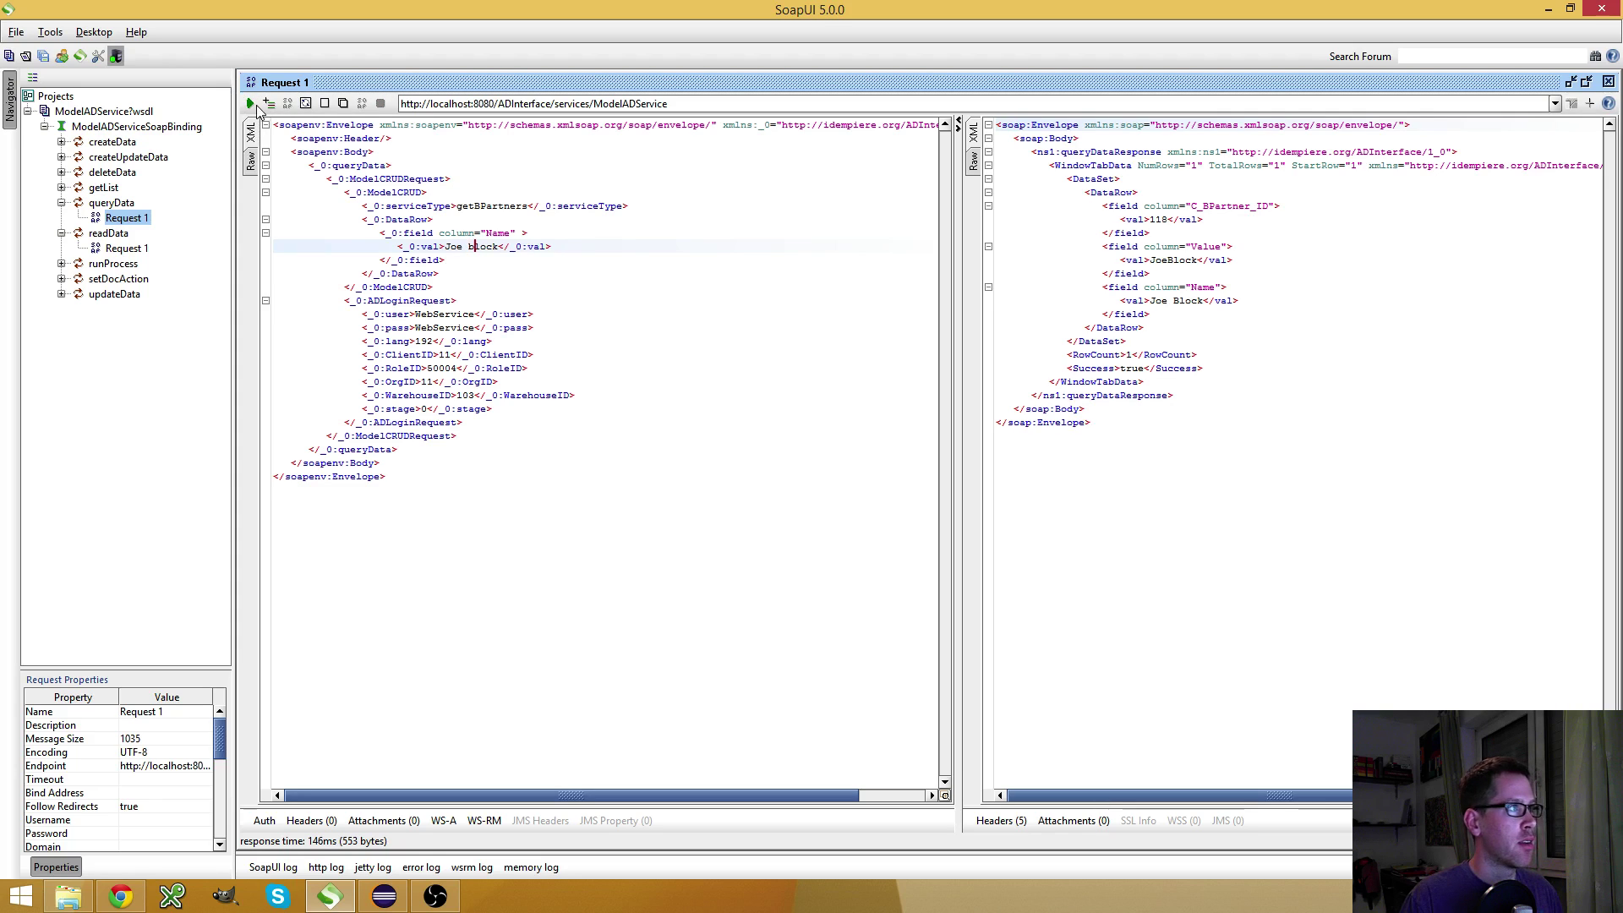
click(251, 103)
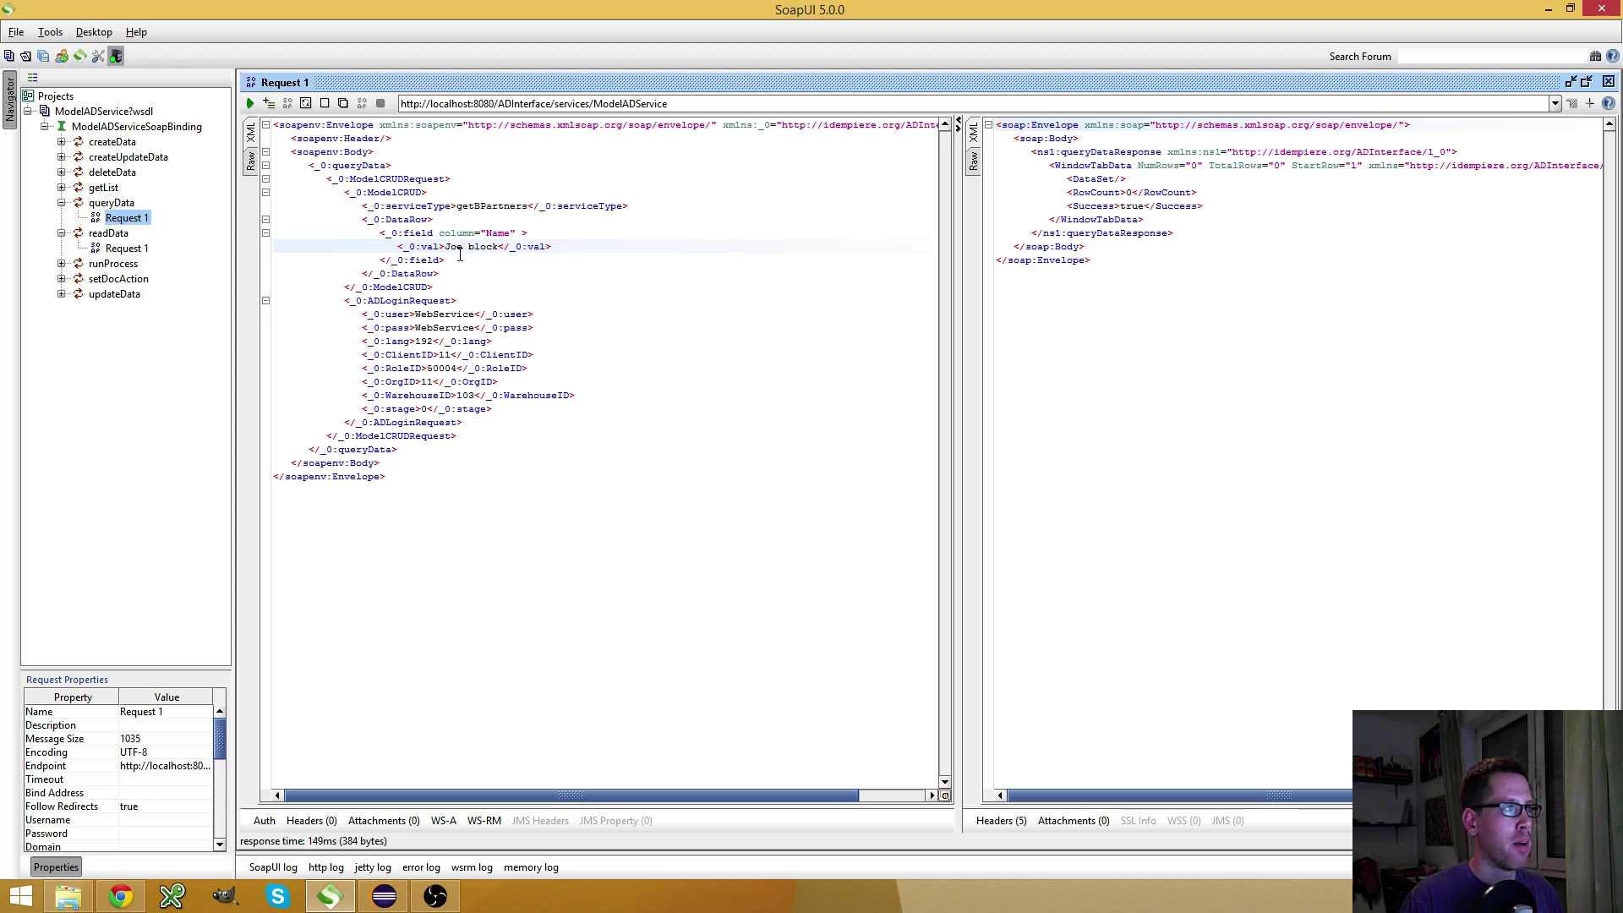
key(BackSpace)
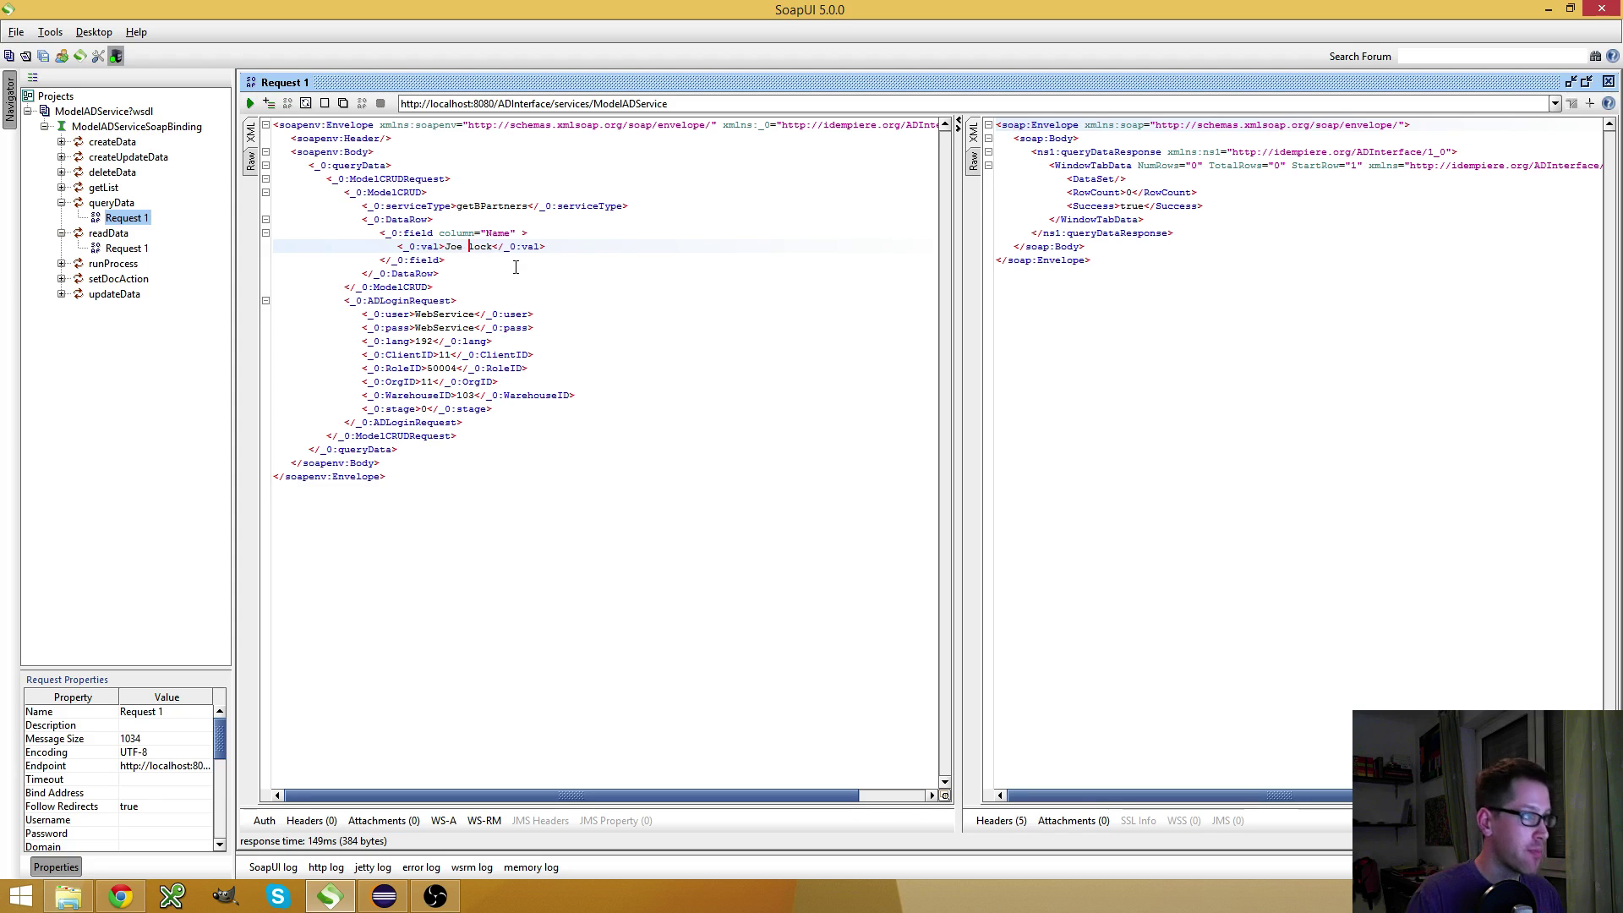
text(B)
Duplicate the Name field element and change the copy's column to Value
drag(446, 260, 375, 234)
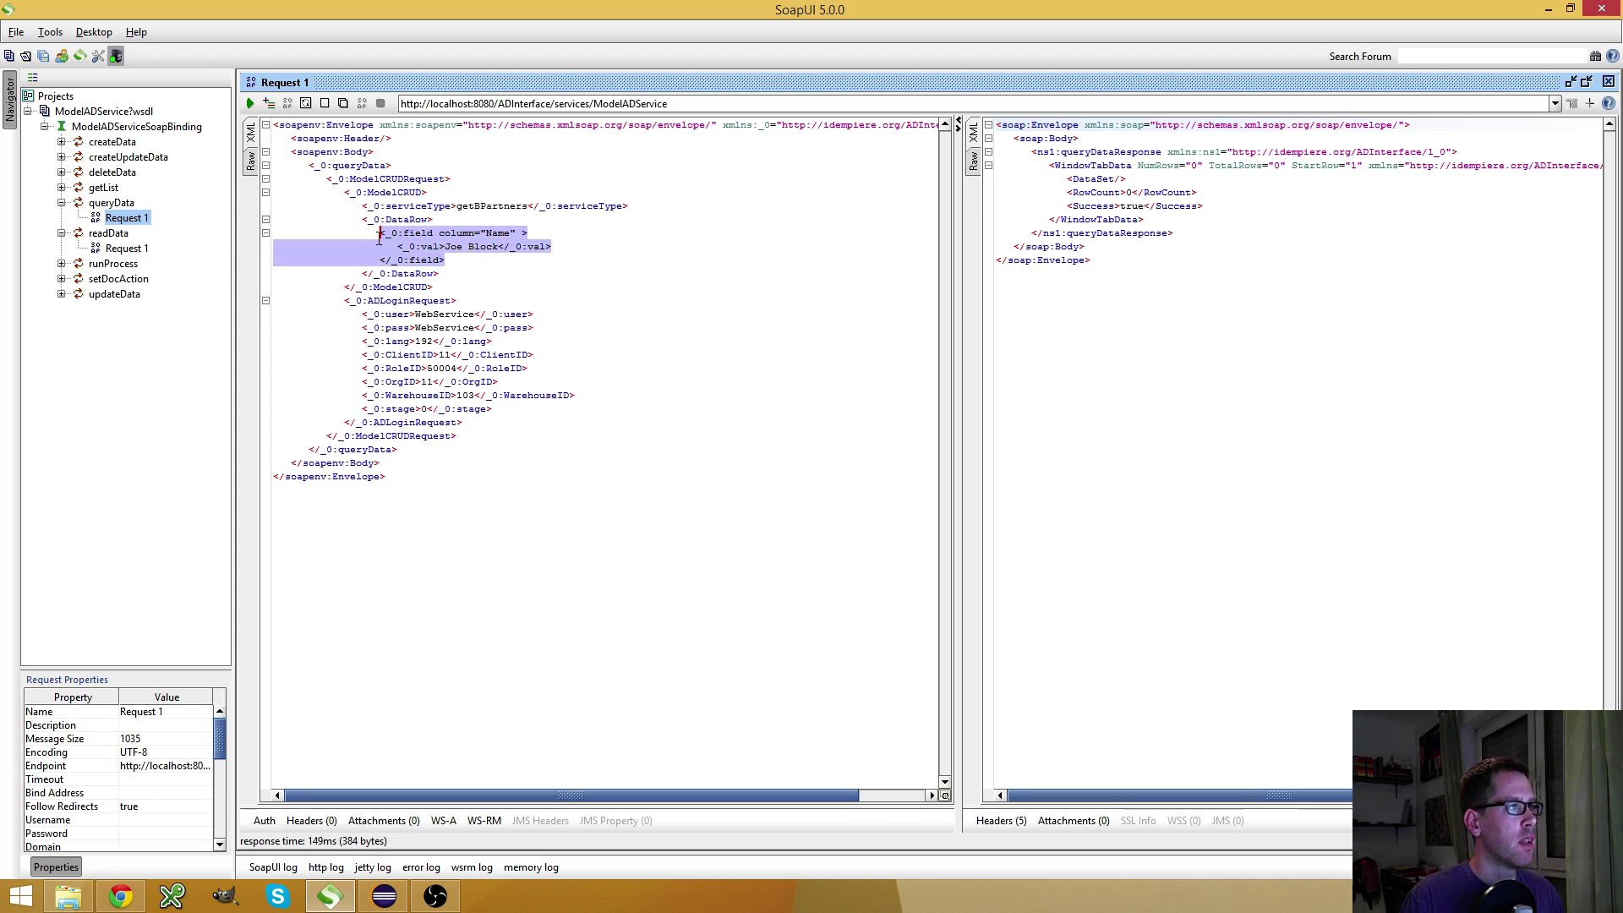
key(ctrl+c)
click(513, 258)
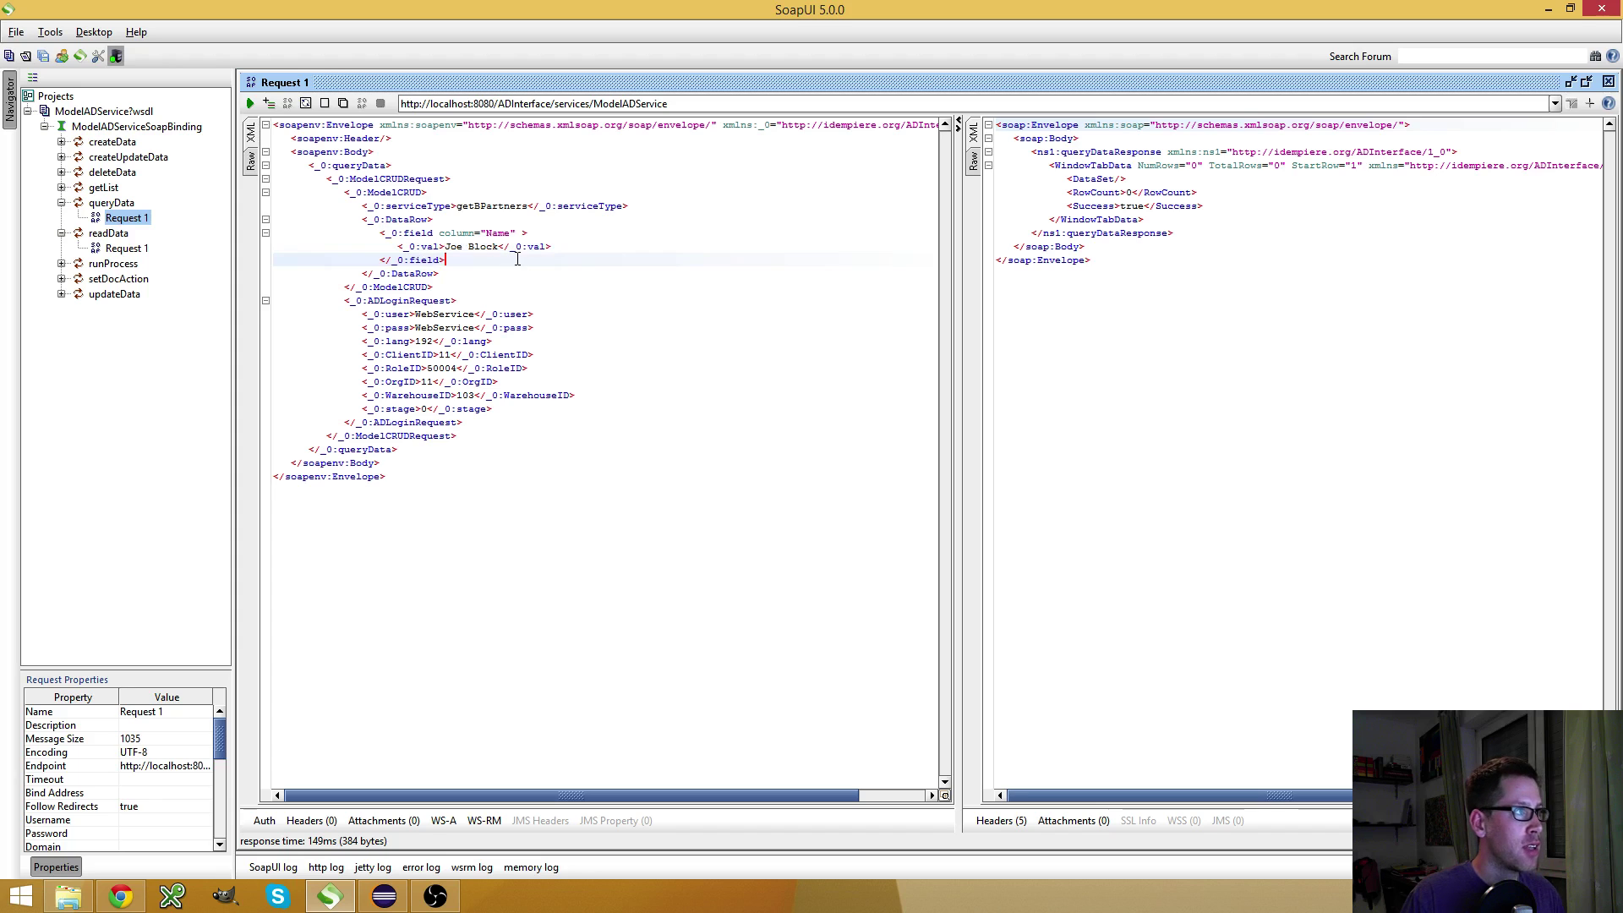
key(Return)
key(ctrl+v)
key(Up)
key(Up)
key(End)
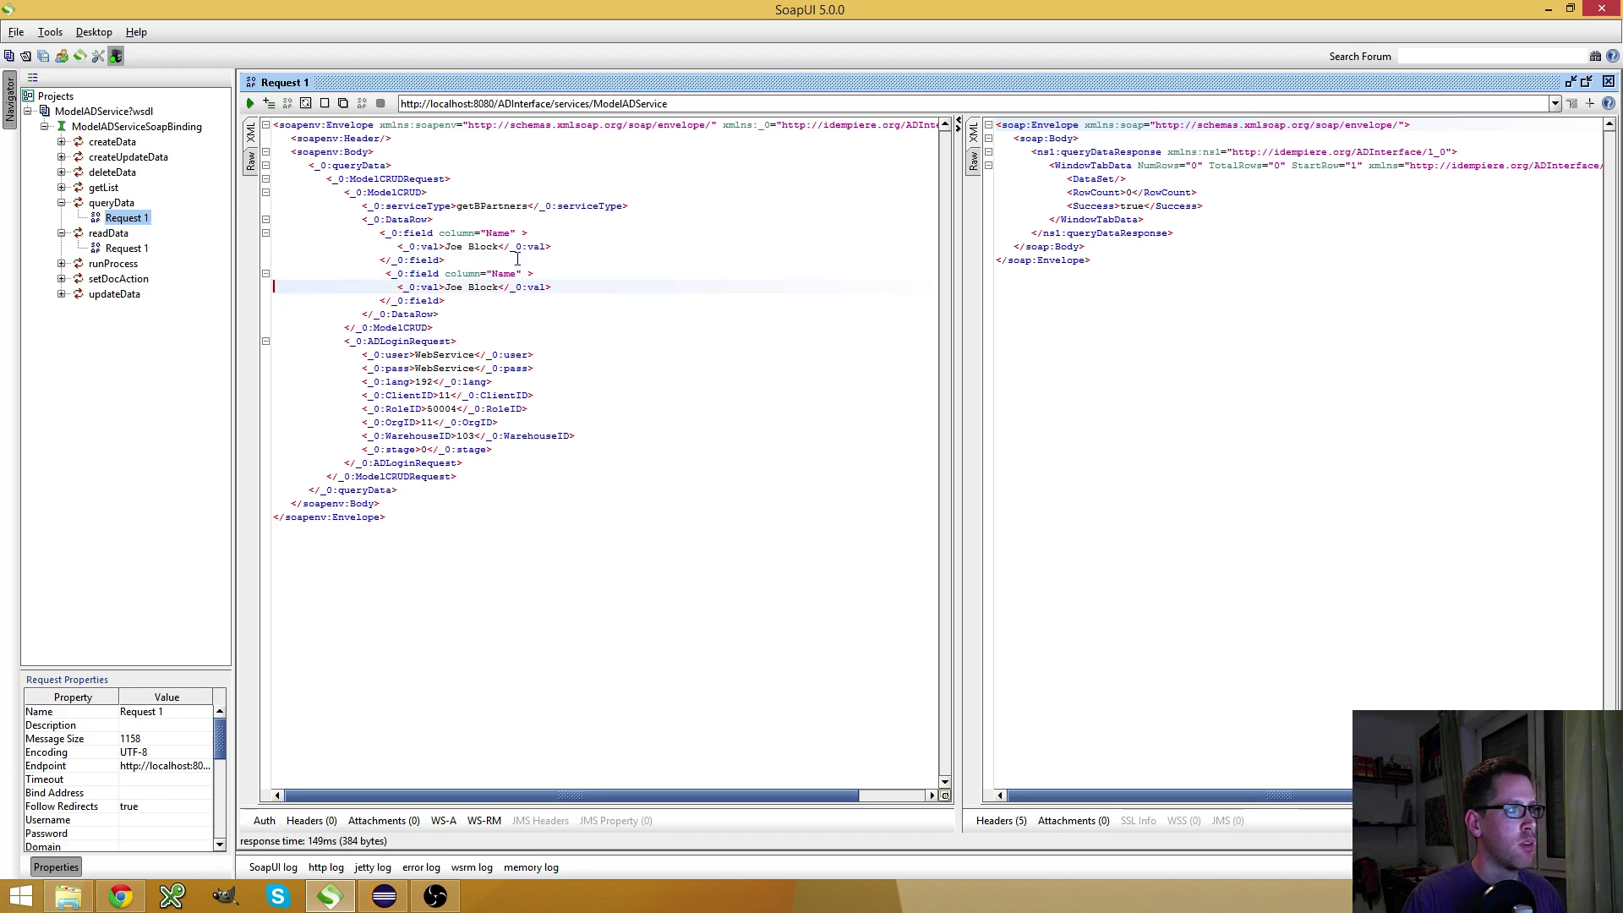
key(Left)
key(Left)
key(Left)
key(shift+Left)
key(shift+Left)
key(shift+Left)
key(shift+Left)
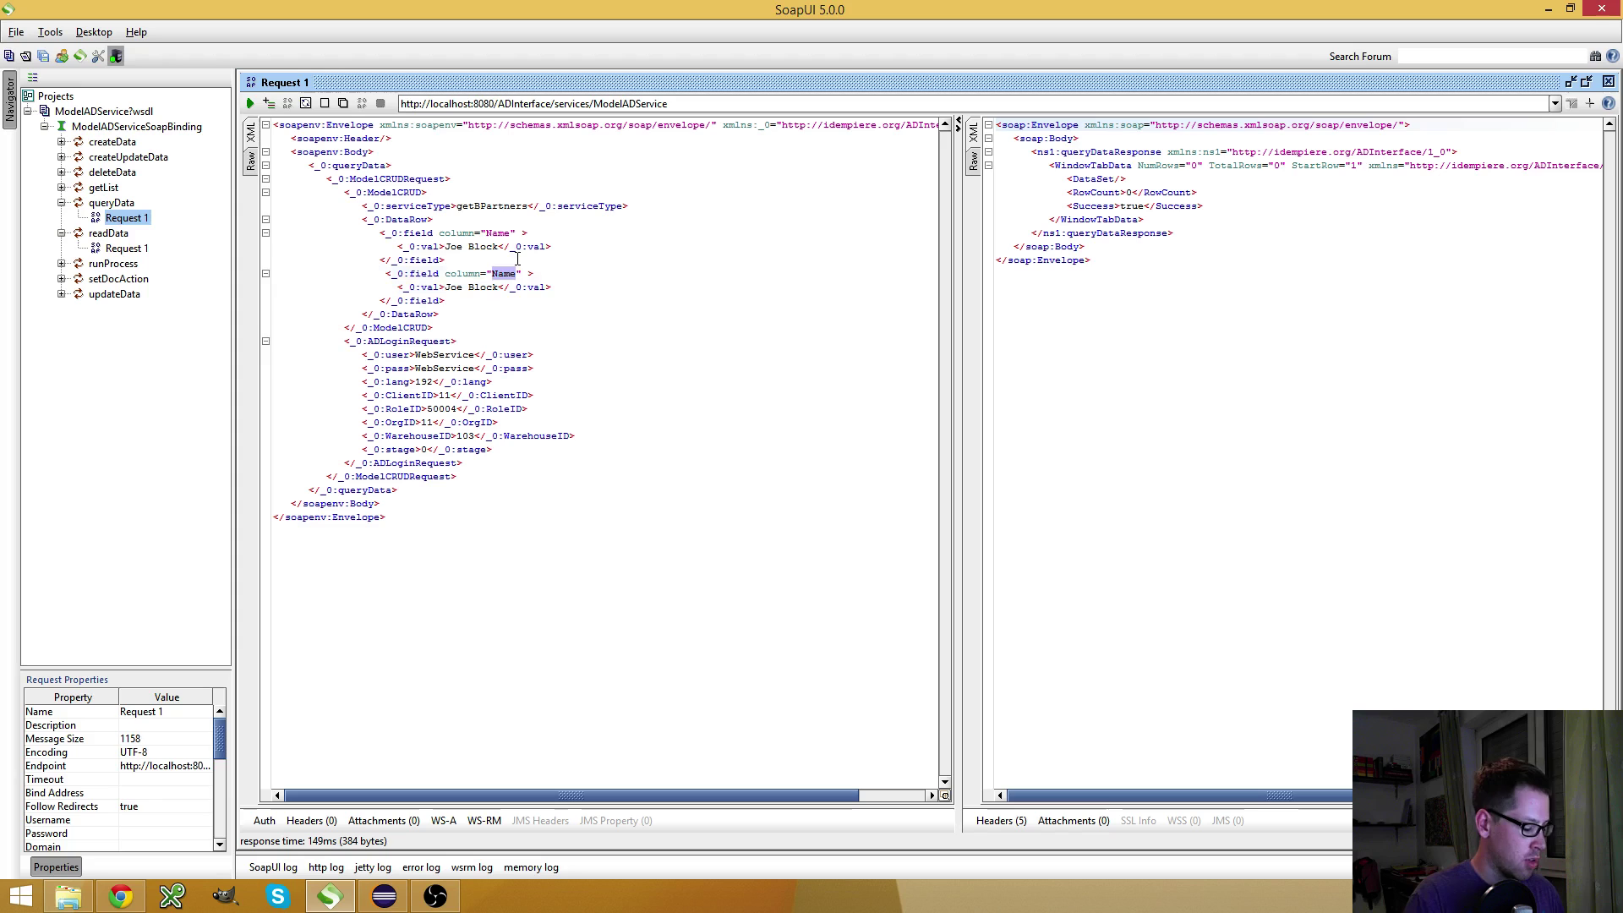
text(Value)
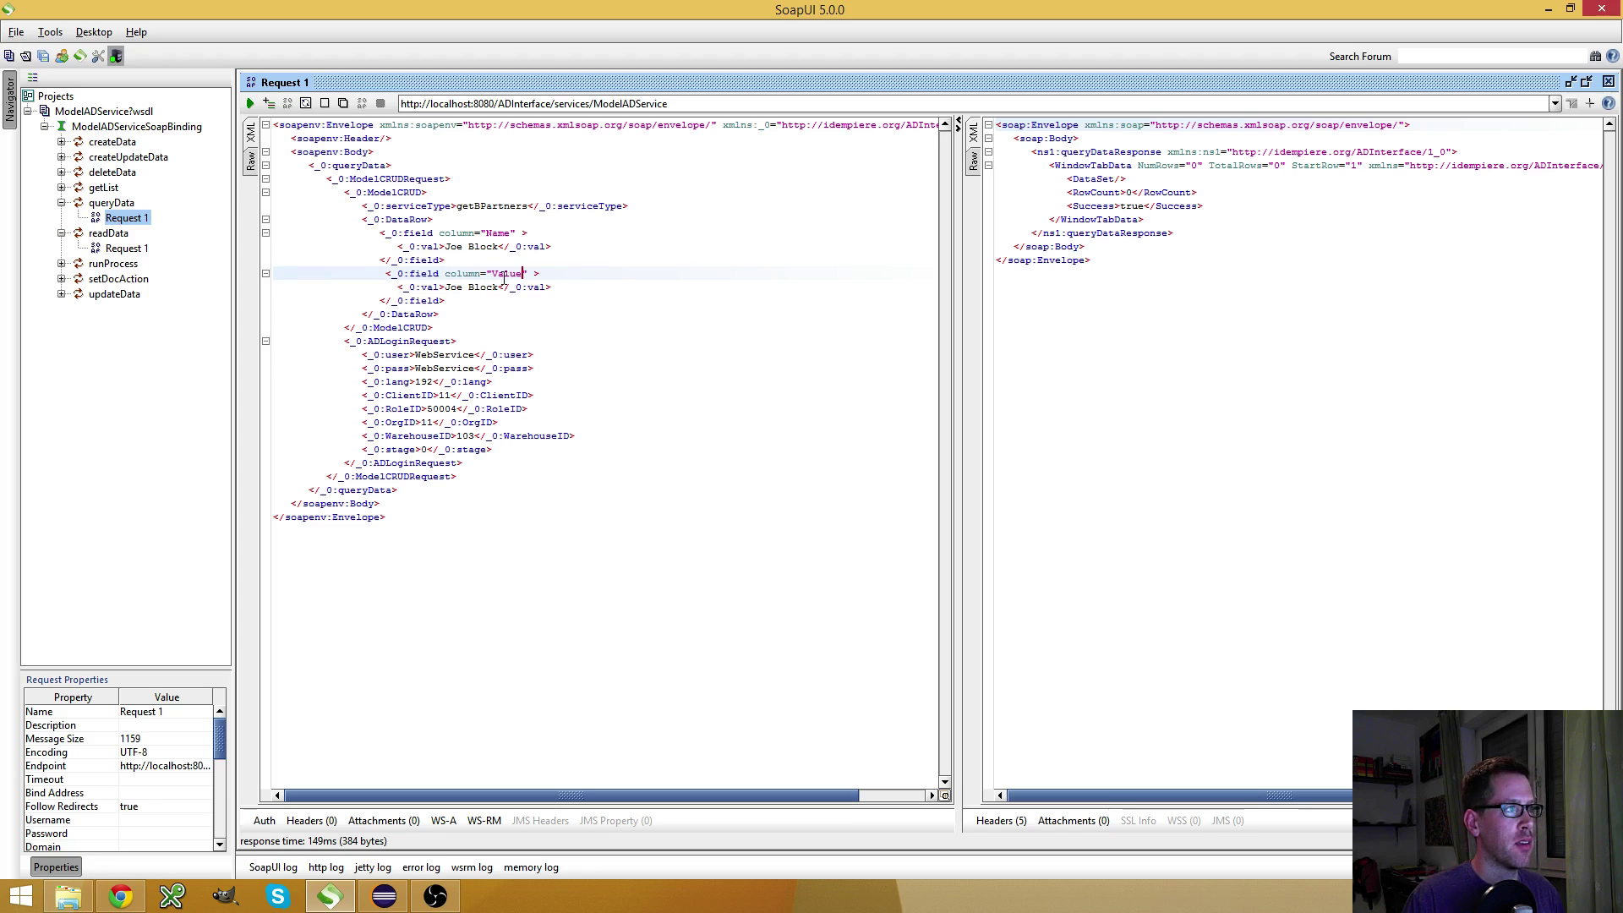
Set the Value filter to JoeBlock and run, returning only C_BPartner_ID 118
click(470, 288)
key(BackSpace)
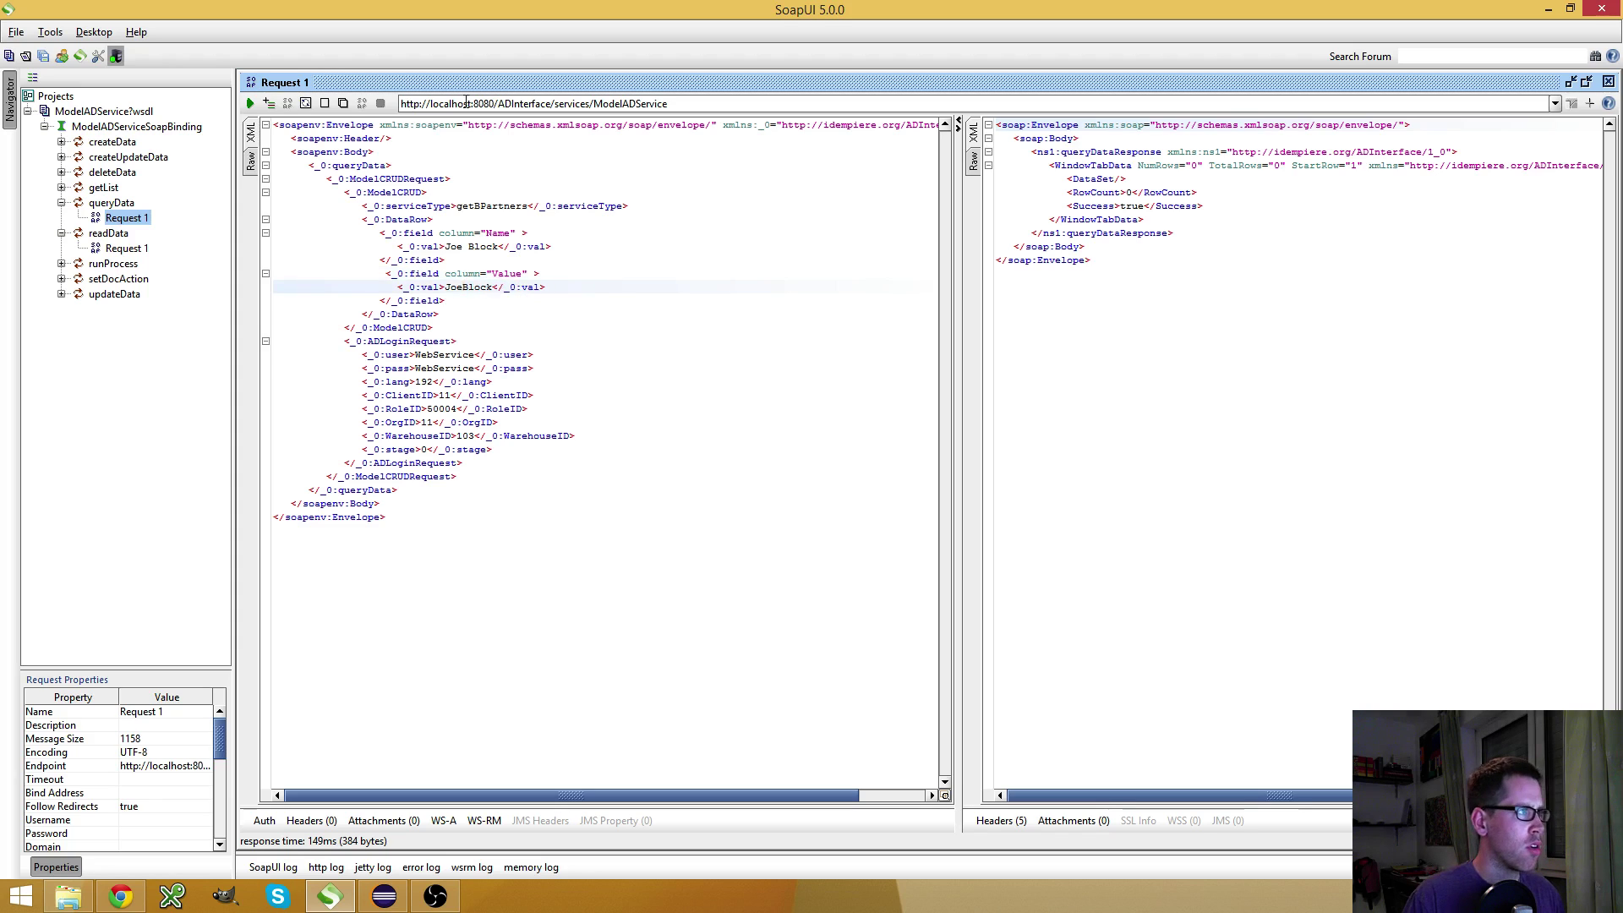
click(250, 103)
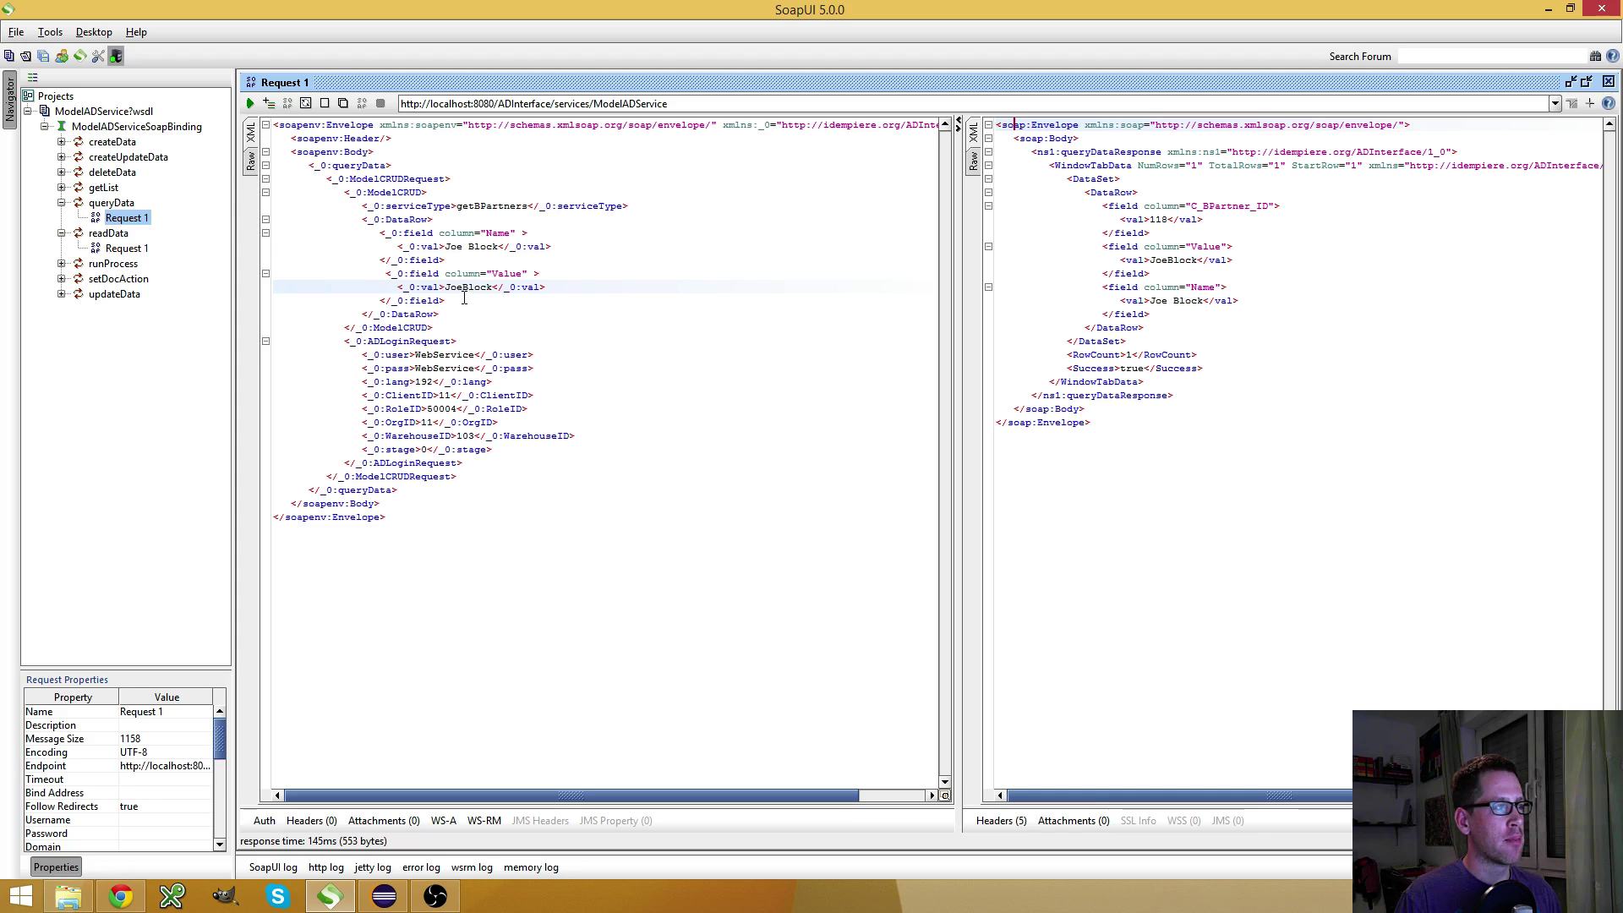
drag(460, 262, 211, 235)
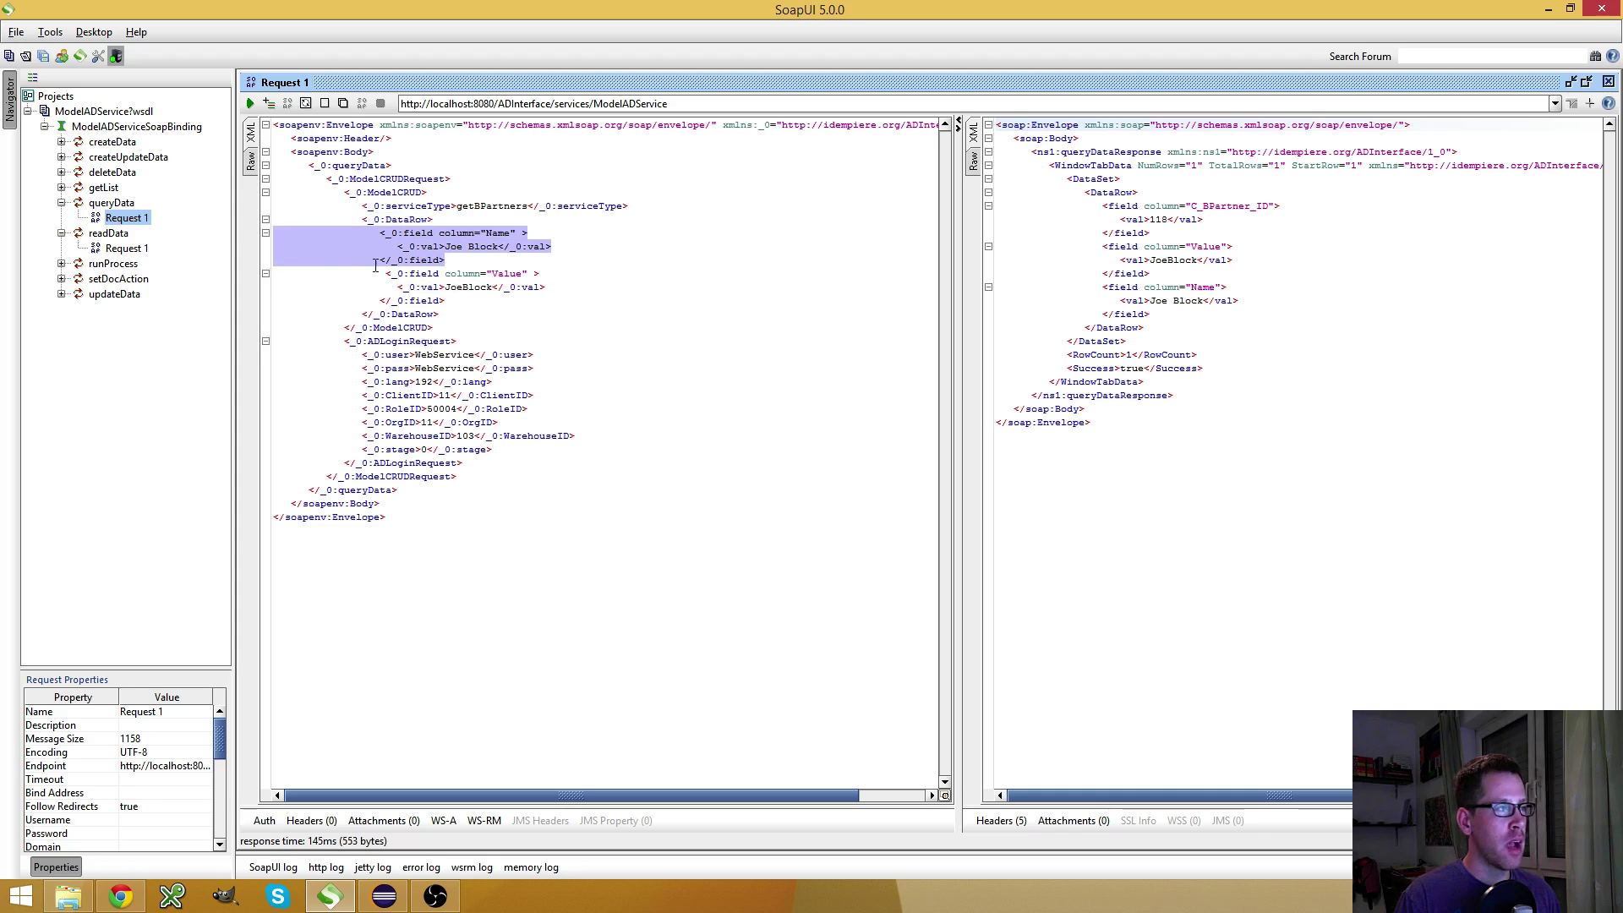